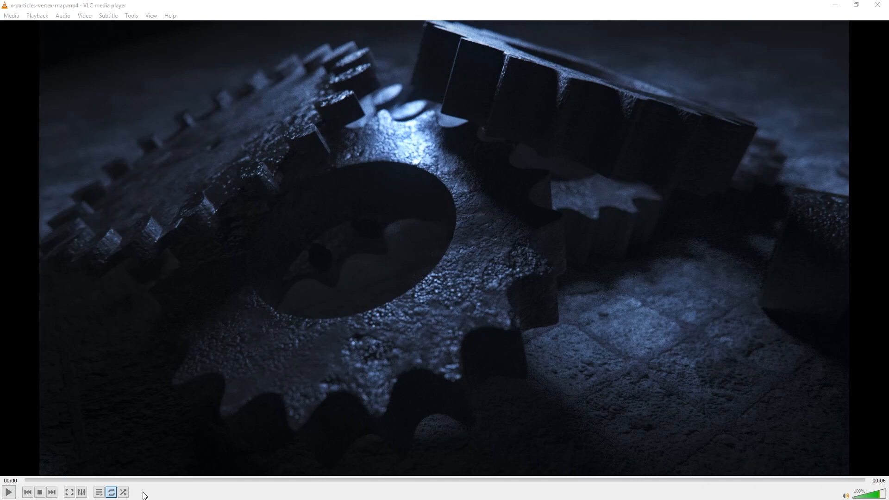
Play the x-particles-vertex-map.mp4 render preview in VLC, then pause it.
left_click(9, 493)
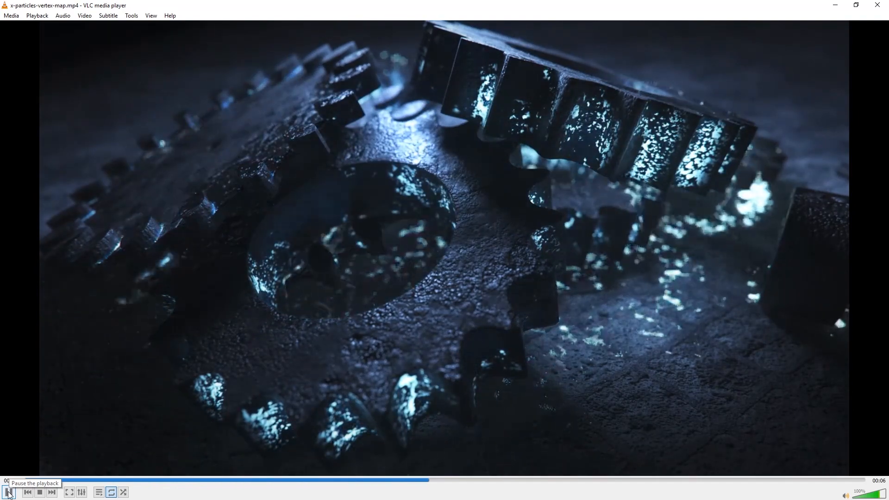
left_click(8, 493)
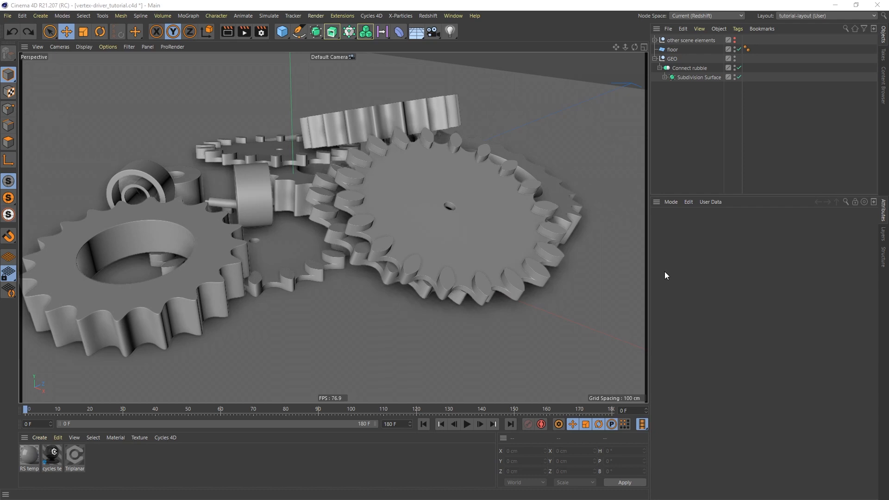
Switch to the cog_002.c4d document and move the view closer to the cog.
left_click(456, 15)
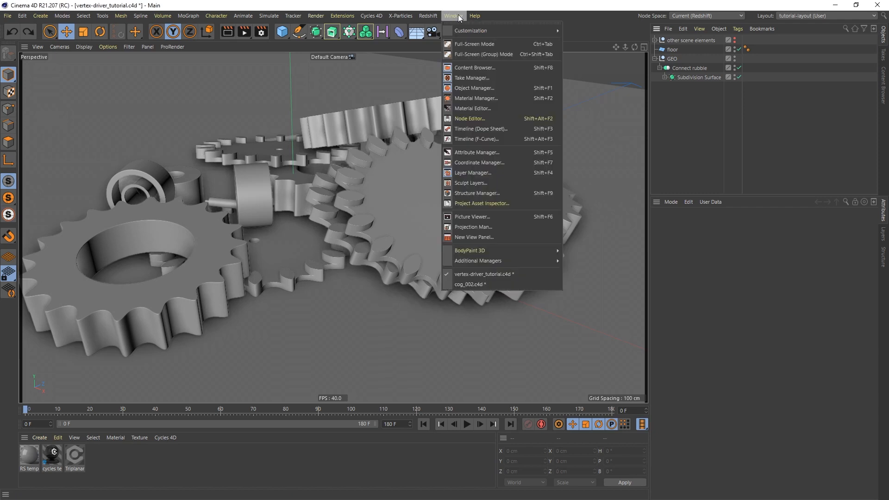
left_click(465, 284)
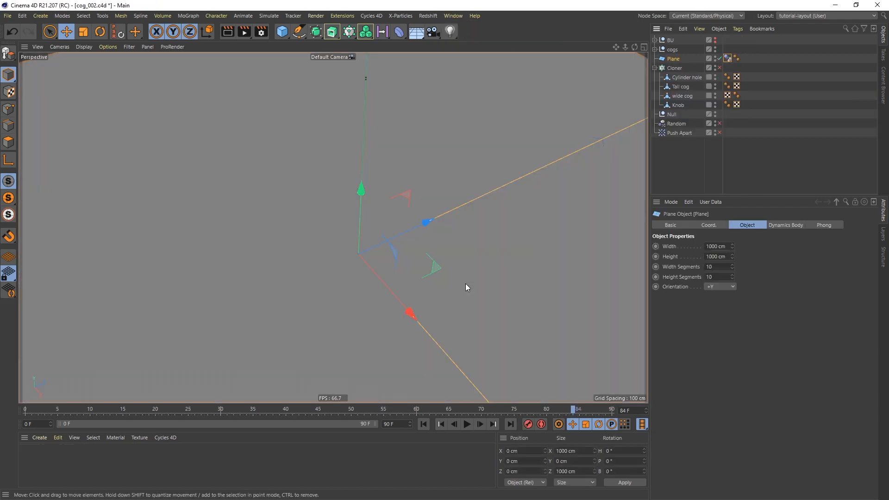
scroll(459, 187, "down", 5)
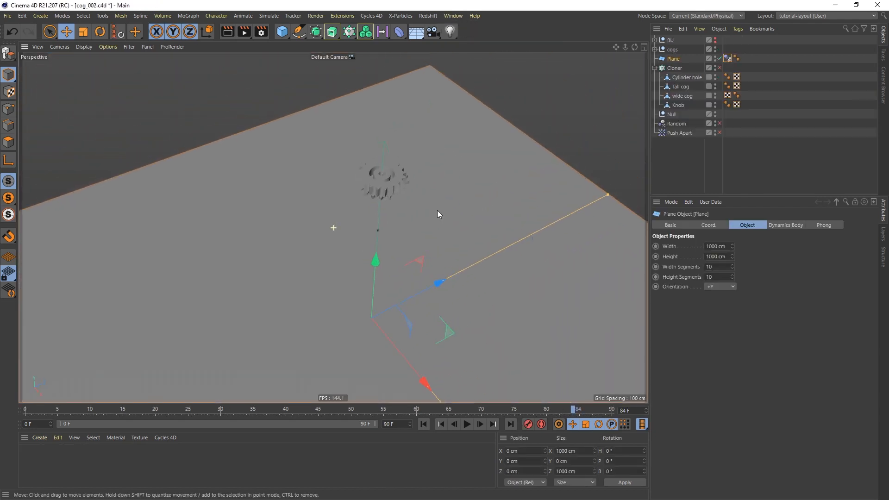
right_click_drag(393, 140, 397, 141, "alt")
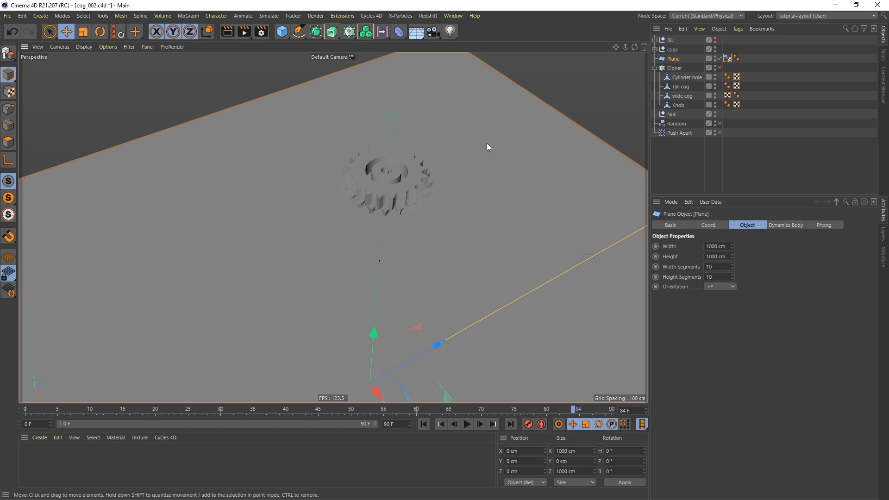
Enable the Cloner plus the Random and Push Apart effectors to scatter the cogs.
left_click(719, 68)
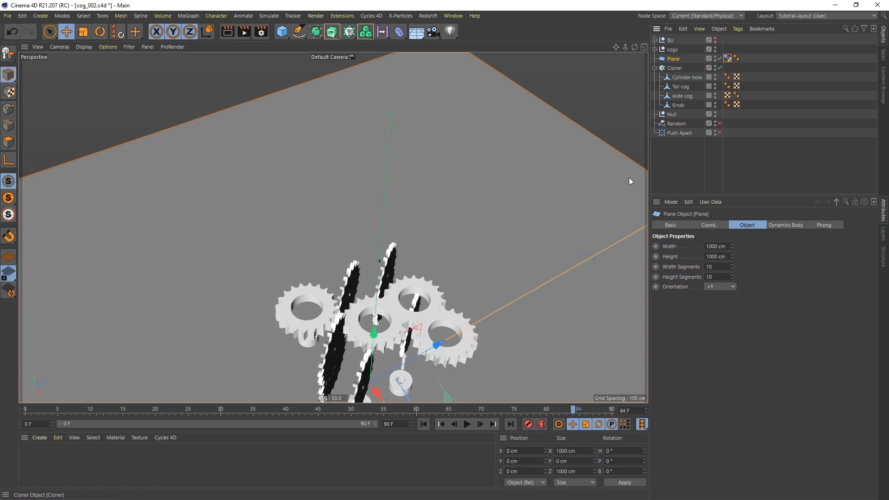
middle_click_drag(399, 313, 416, 205, "alt")
right_click_drag(376, 235, 382, 251, "alt")
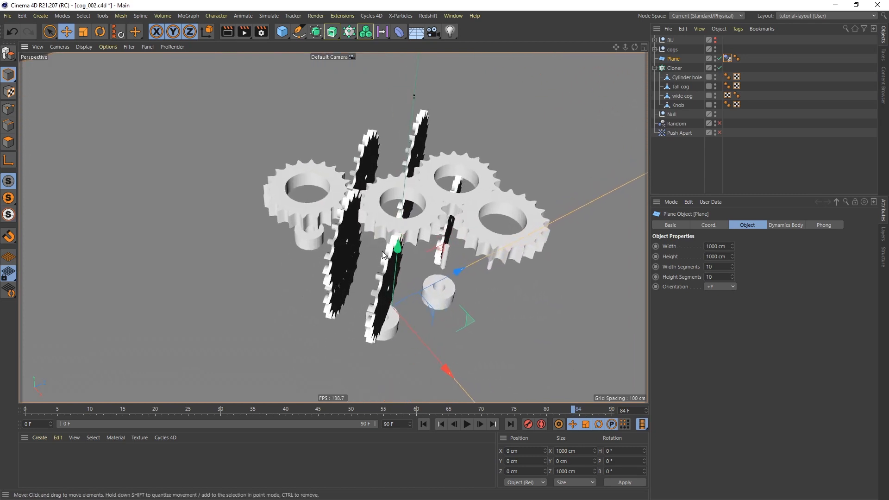
mouse_move(376, 273)
left_mouse_down("alt")
mouse_move(379, 229)
mouse_move(370, 257)
left_mouse_up("alt")
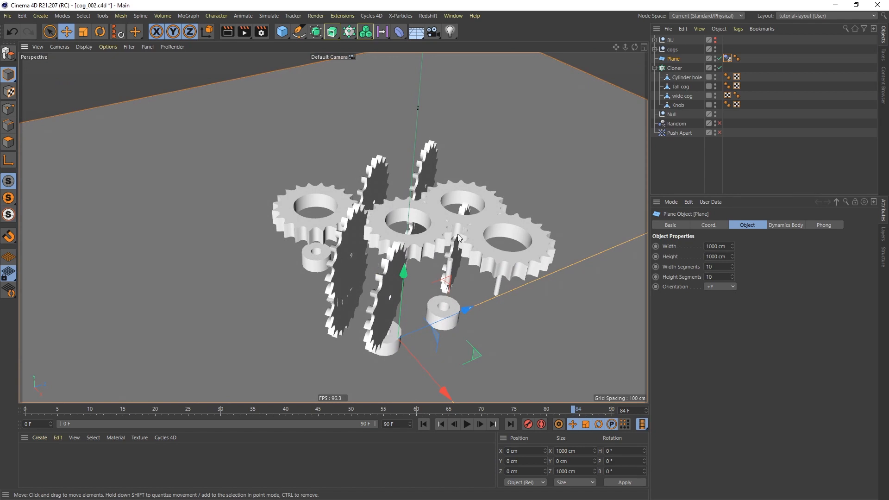
left_click(718, 123)
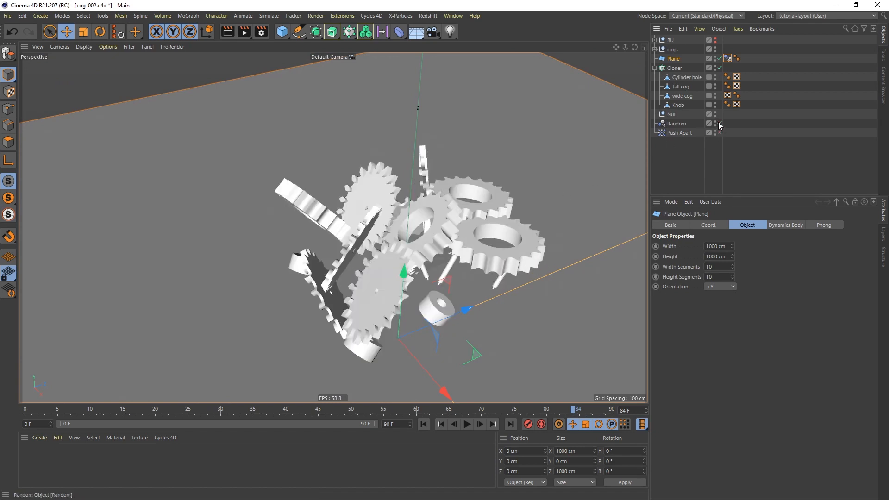
left_click(719, 132)
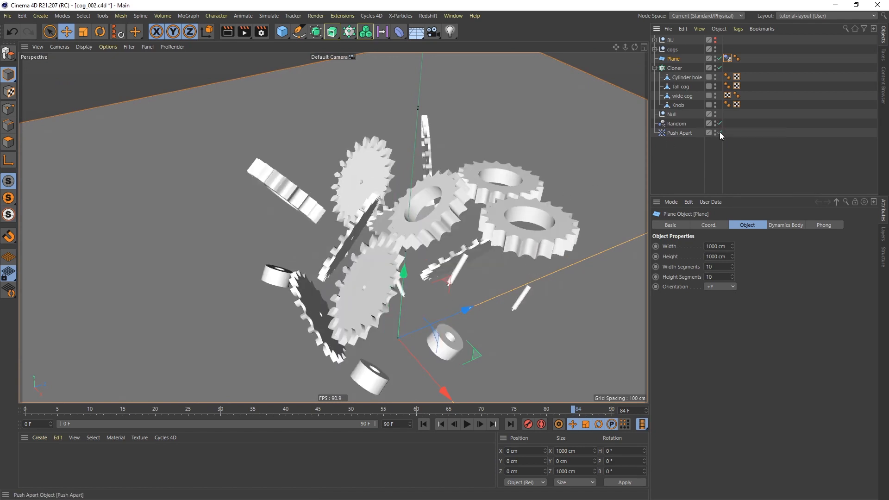
mouse_move(410, 239)
left_mouse_down("alt")
mouse_move(408, 214)
mouse_move(409, 226)
left_mouse_up("alt")
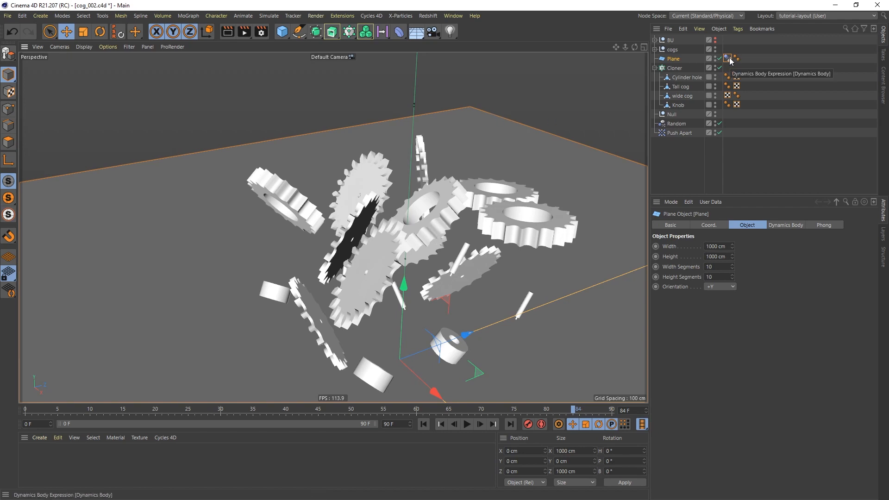
Add a Rigid Body tag to Cylinder hole and copy it onto Tall cog and Knob.
left_click(684, 78)
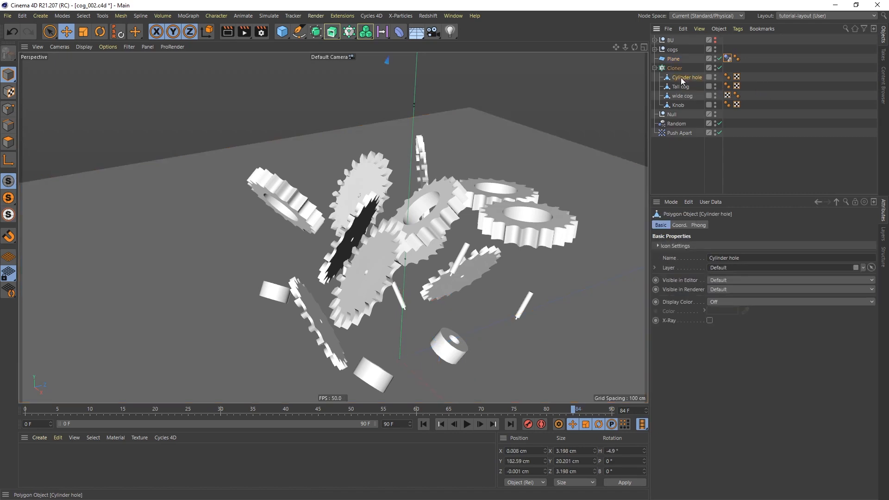
right_click(681, 78)
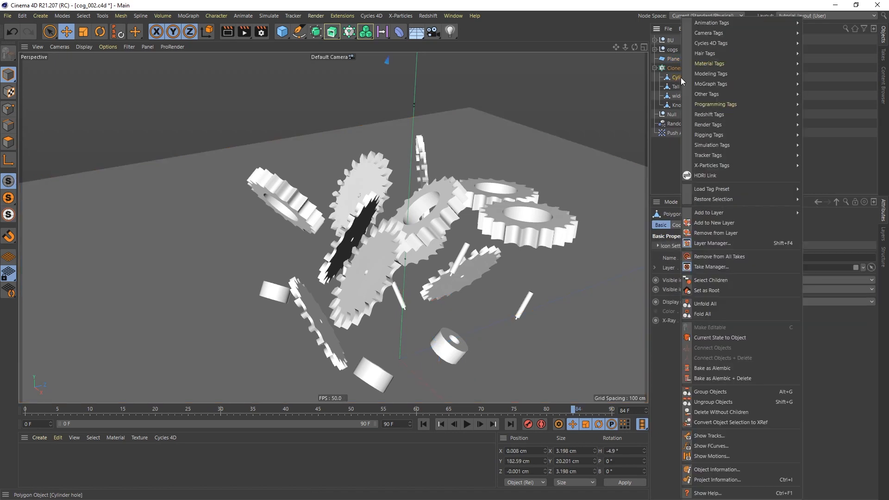
mouse_move(734, 145)
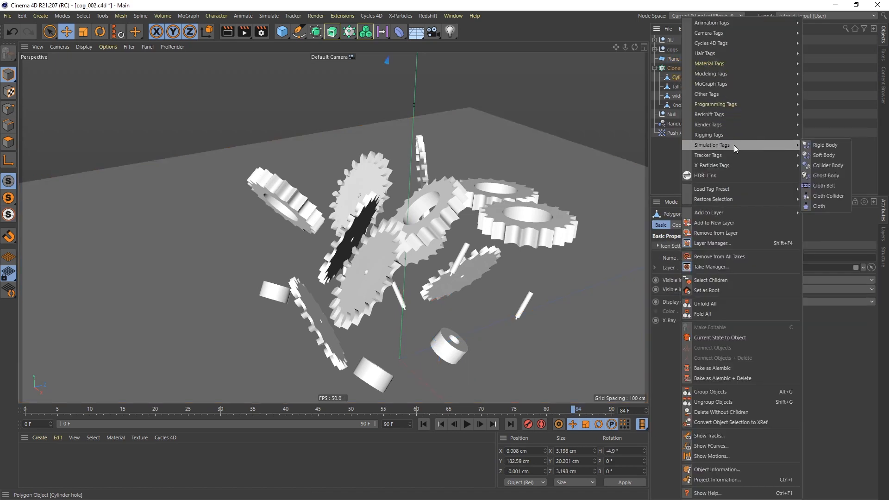
left_click(838, 145)
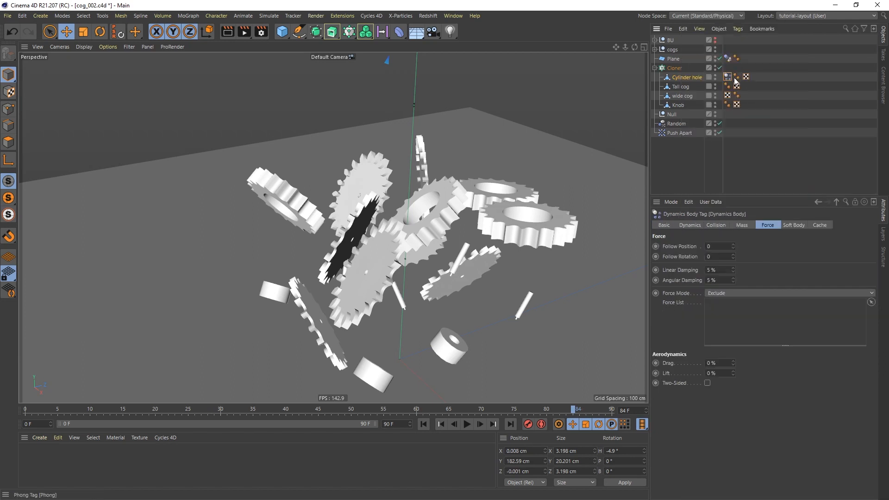
left_click_drag(728, 76, 746, 77)
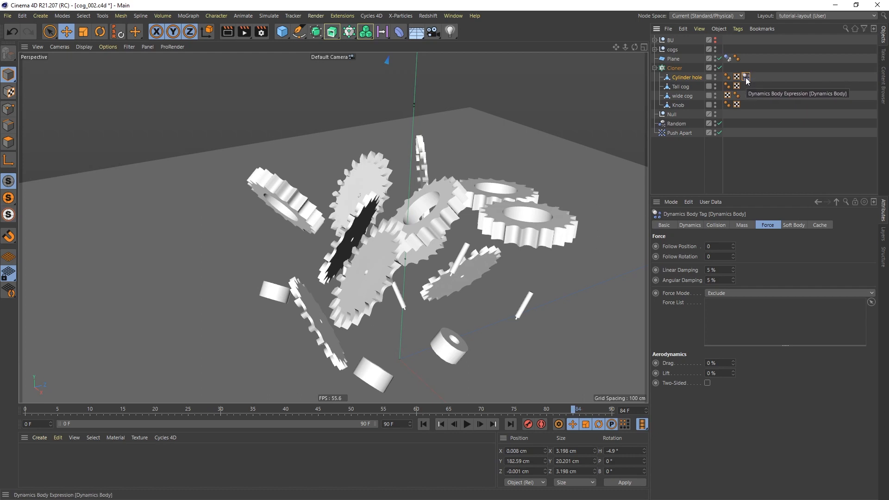
left_click_drag(746, 78, 748, 106, "ctrl")
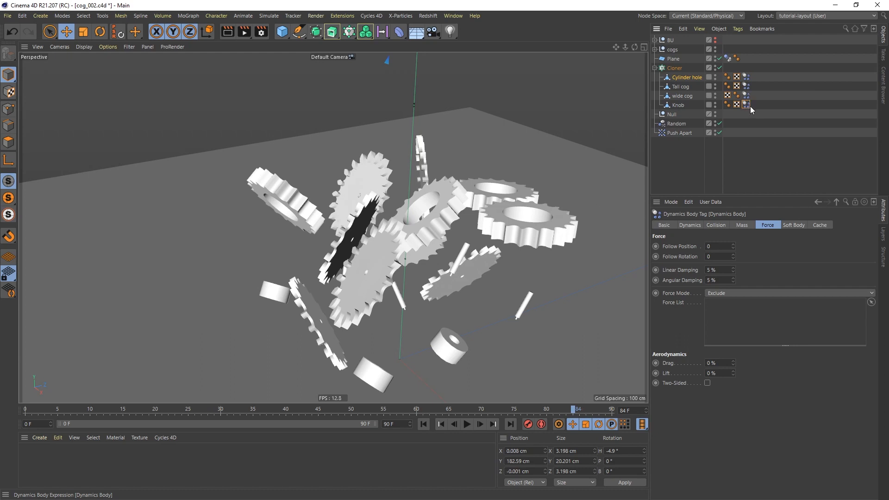
left_click_drag(758, 66, 740, 119)
Set the Dynamics Body tags to 95% Friction and 15% linear and angular damping.
left_click(717, 227)
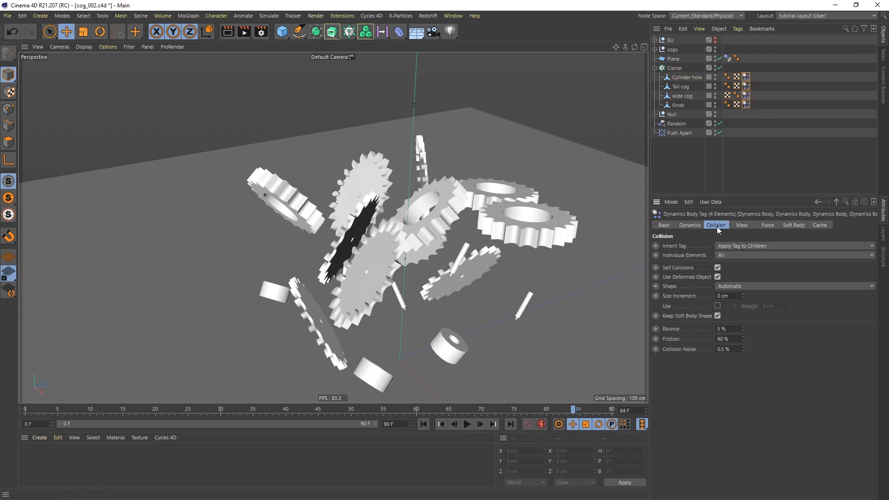
left_click(733, 330)
key("Tab")
type("95")
left_click(768, 225)
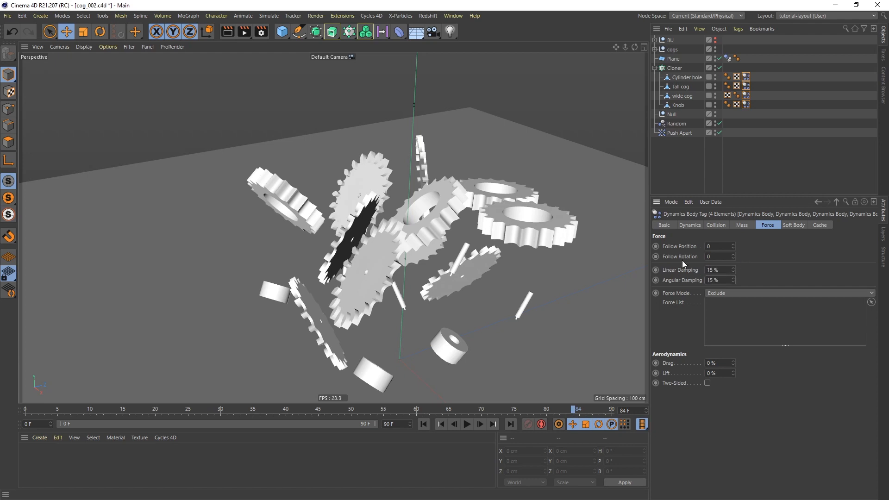
middle_click_drag(374, 308, 314, 238, "alt")
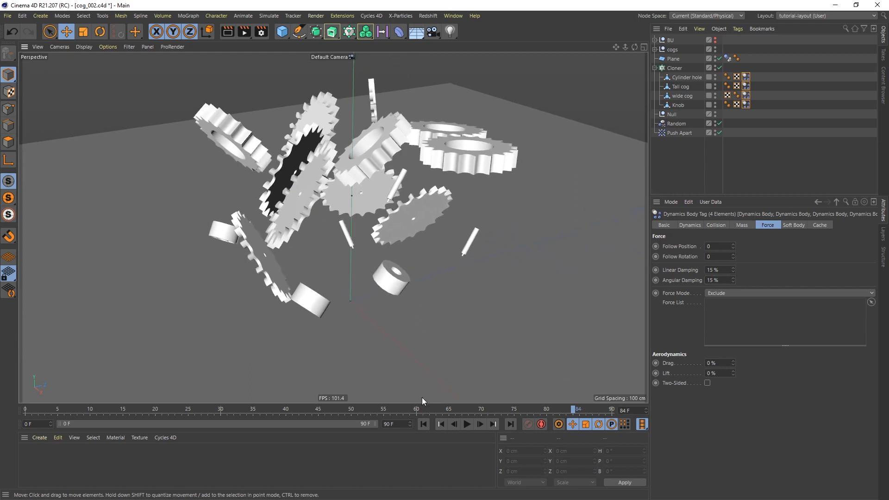
Play the dynamics simulation from the start so the cogs drop onto the floor.
left_click(423, 424)
left_click(467, 424)
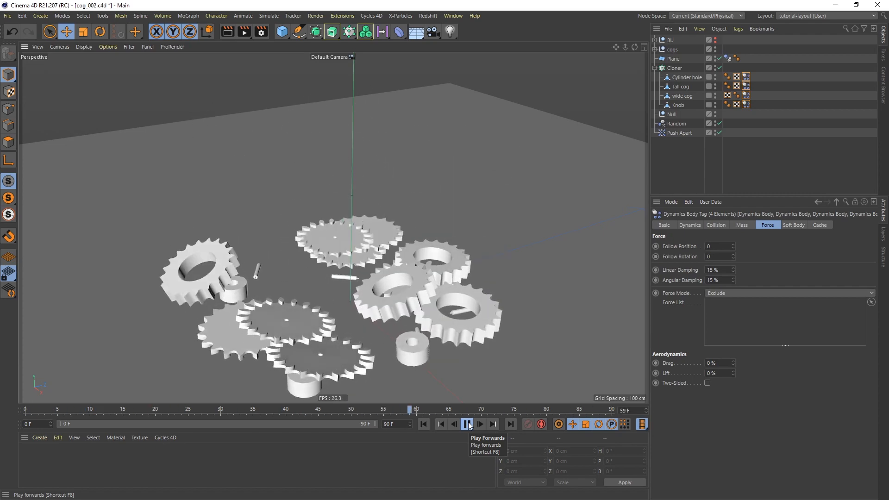
left_click(467, 424)
middle_click_drag(396, 274, 395, 217, "alt")
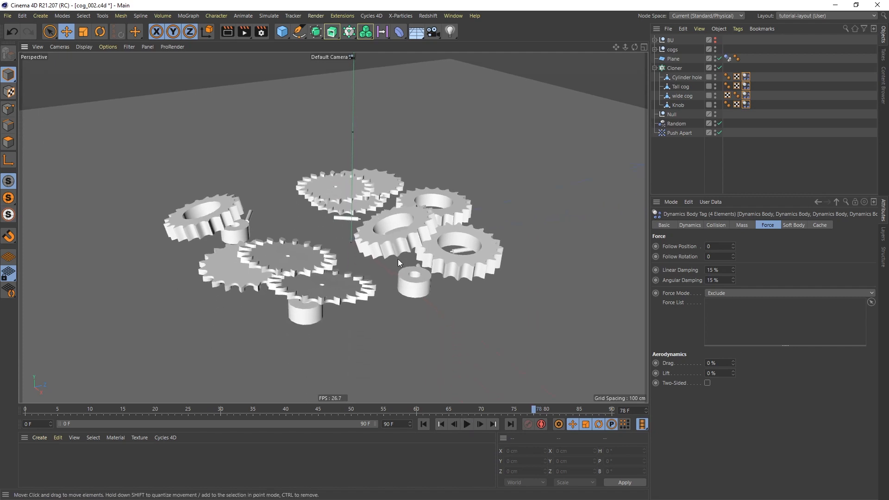
left_click(465, 424)
left_click(465, 424)
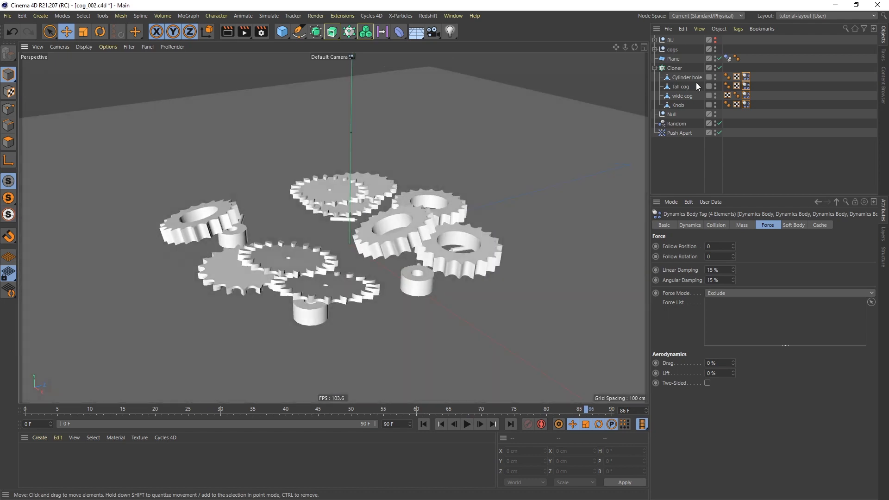
Try converting the Cloner, undo it, and replay the simulation from frame 0.
left_click(673, 68)
key("c")
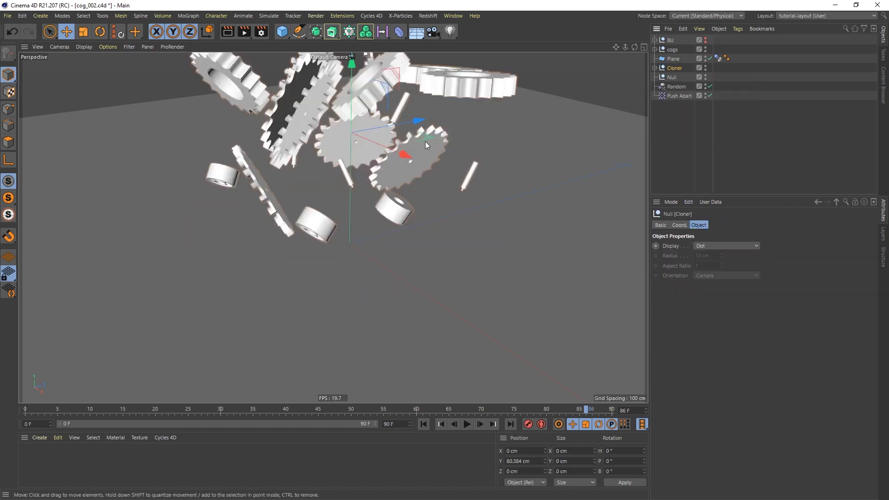
key("ctrl+z")
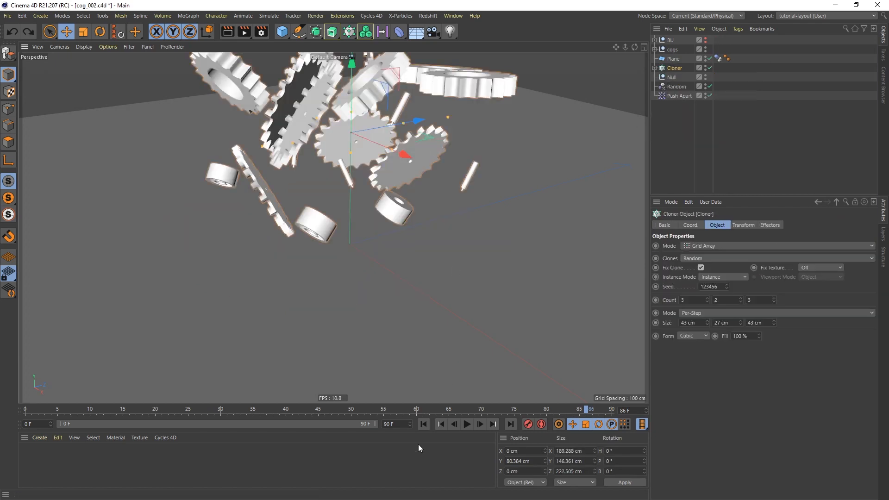
left_click(422, 424)
left_click(467, 424)
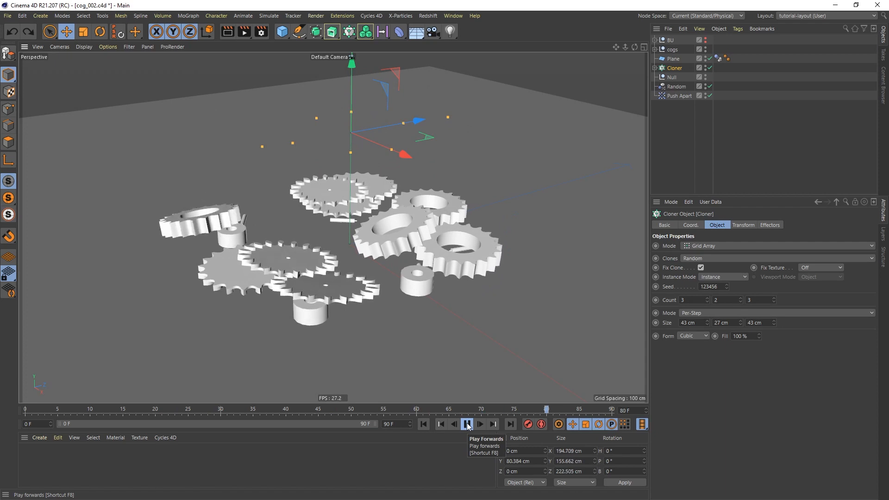
left_click(468, 424)
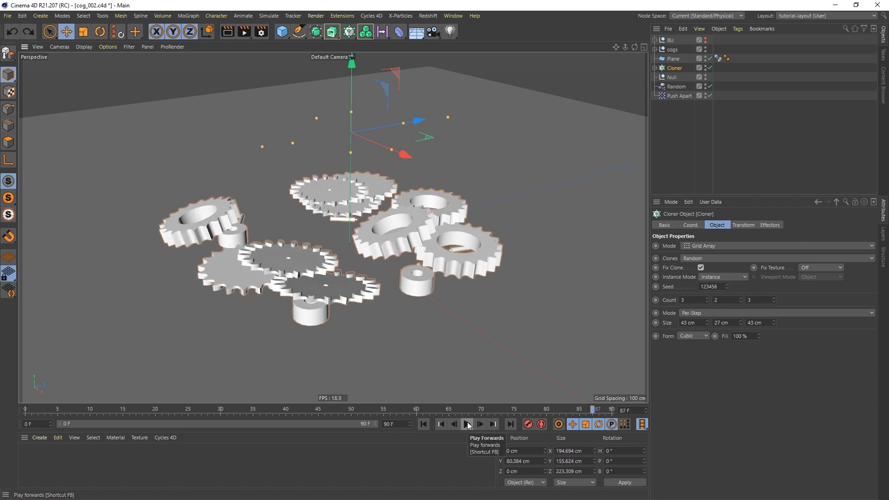
Select all four Dynamics Body tags under the Cloner and show their Cache settings.
left_click(654, 68)
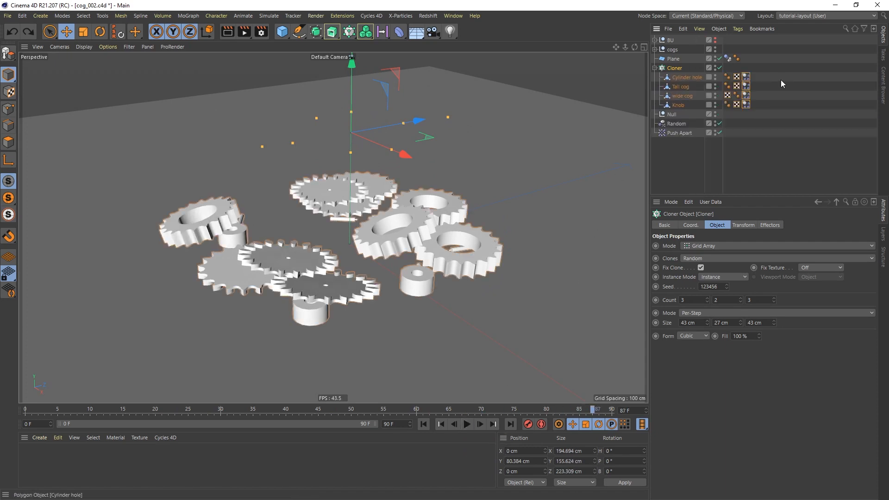
left_click_drag(768, 64, 741, 113)
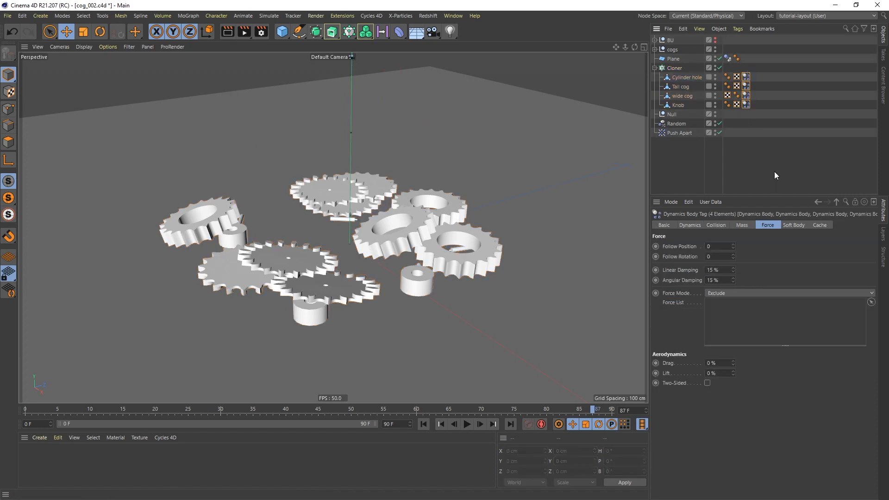
left_click(820, 226)
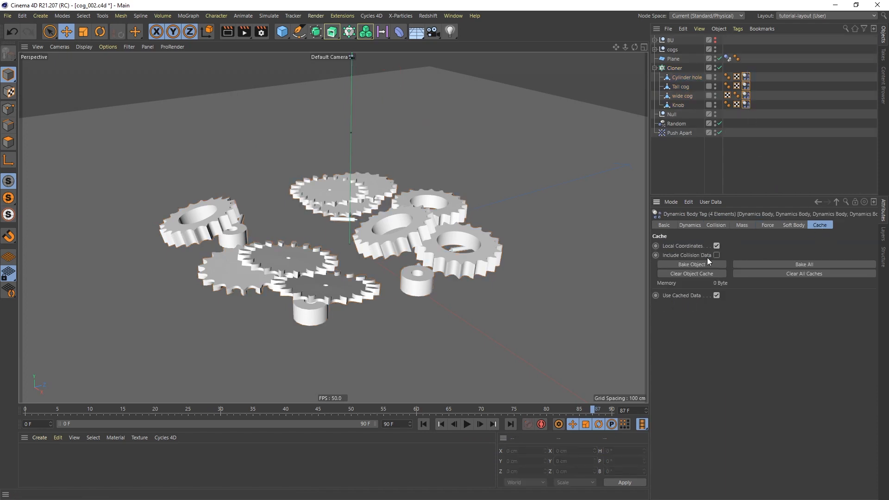
Bake the dynamics simulation into a cache and play it back.
left_click(696, 264)
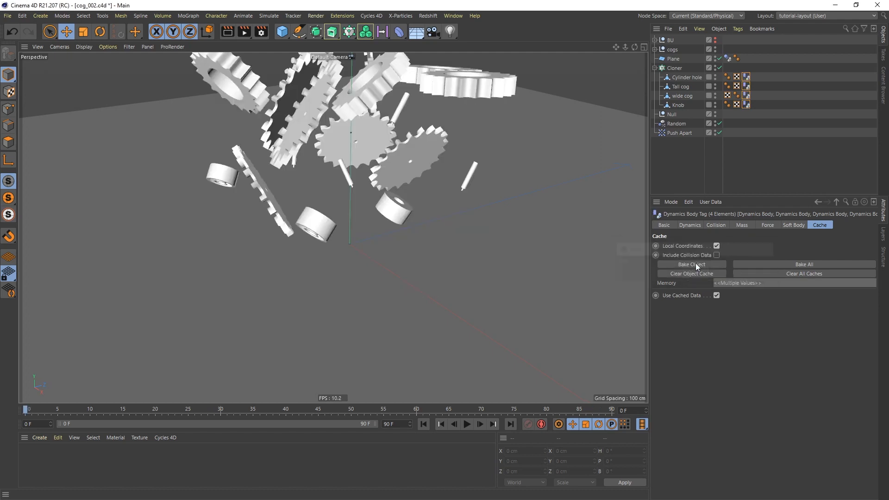
left_click(467, 425)
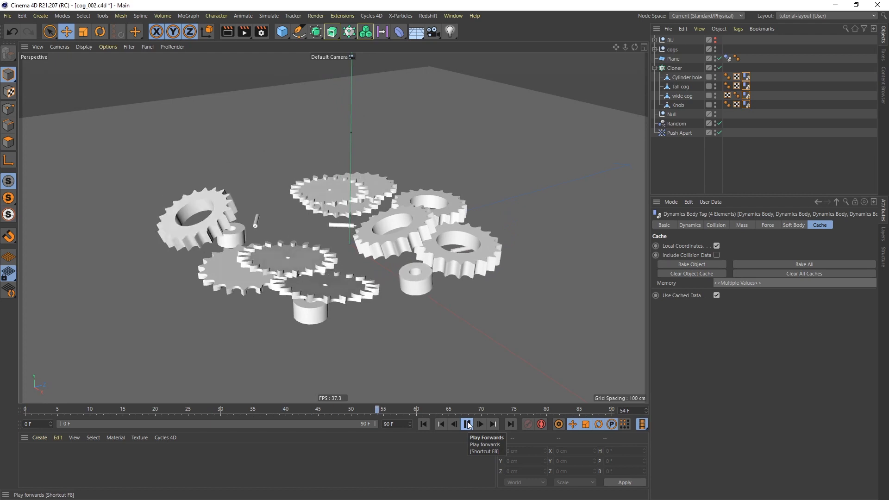
left_click(468, 425)
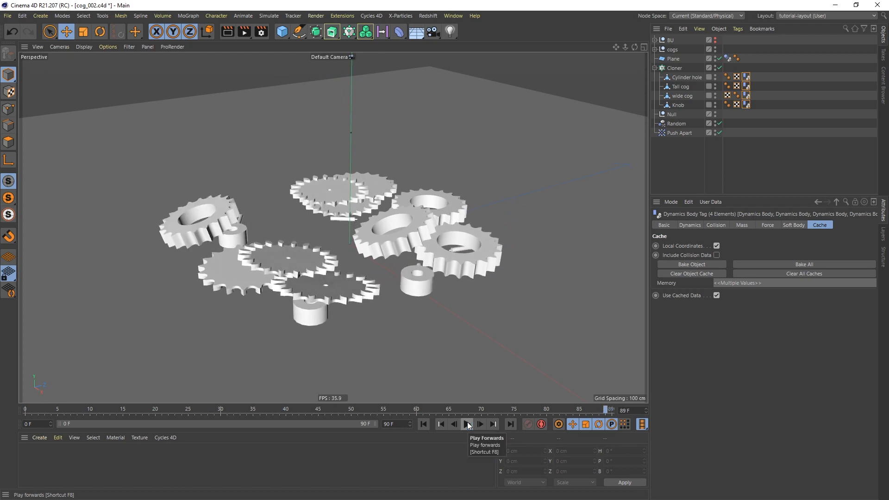
Make the Cloner editable, producing 18 pieces from Knob 0 to Tall cog 17.
left_click(678, 68)
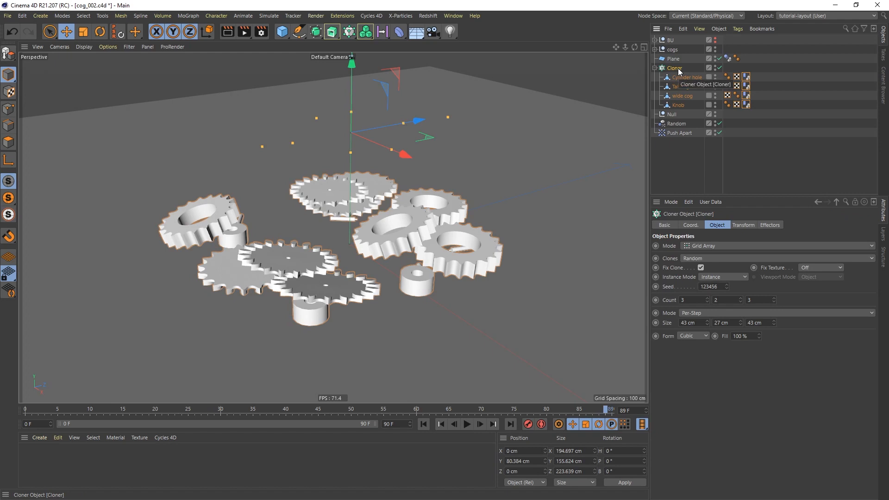
key("c")
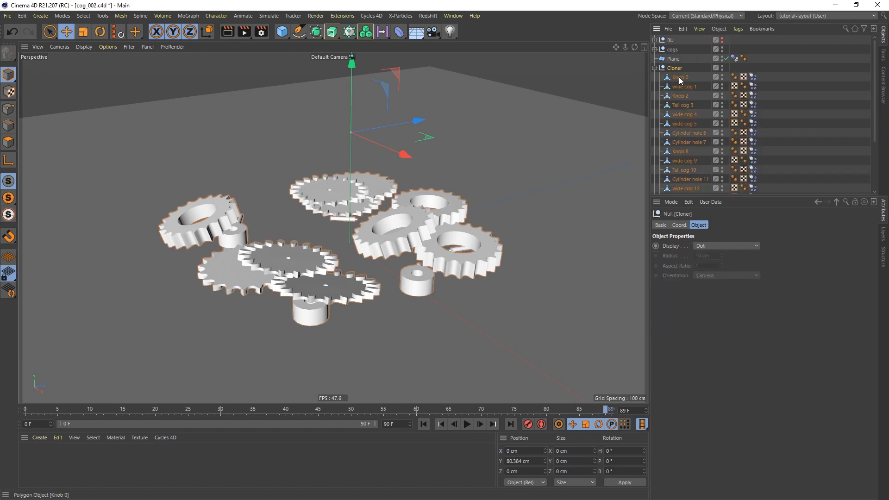
left_click_drag(783, 196, 783, 261)
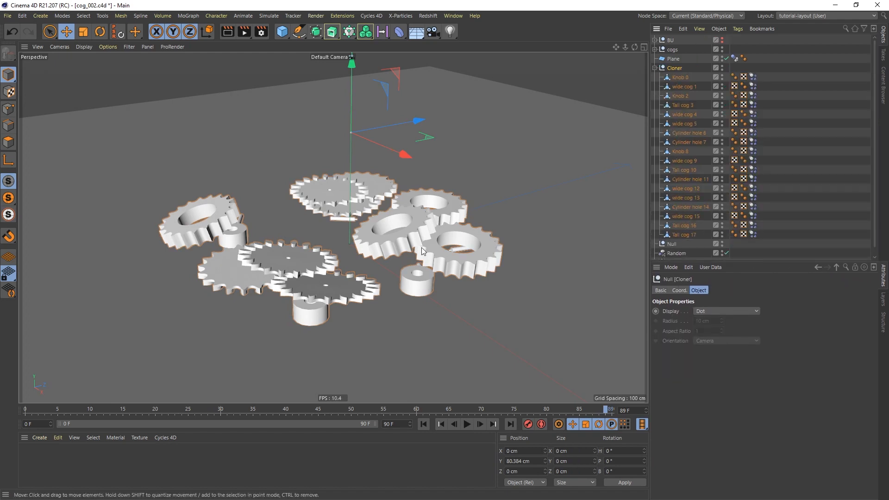
mouse_move(382, 237)
left_mouse_down("alt")
mouse_move(385, 213)
mouse_move(393, 235)
left_mouse_up("alt")
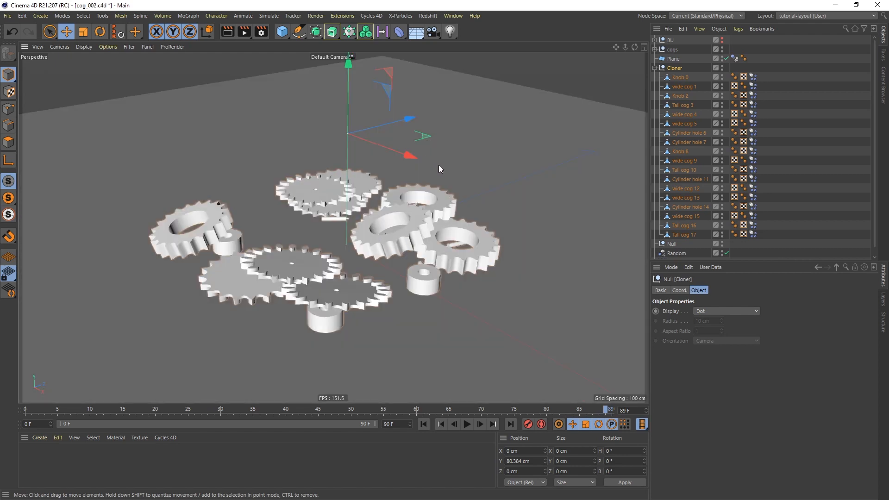
left_click(453, 16)
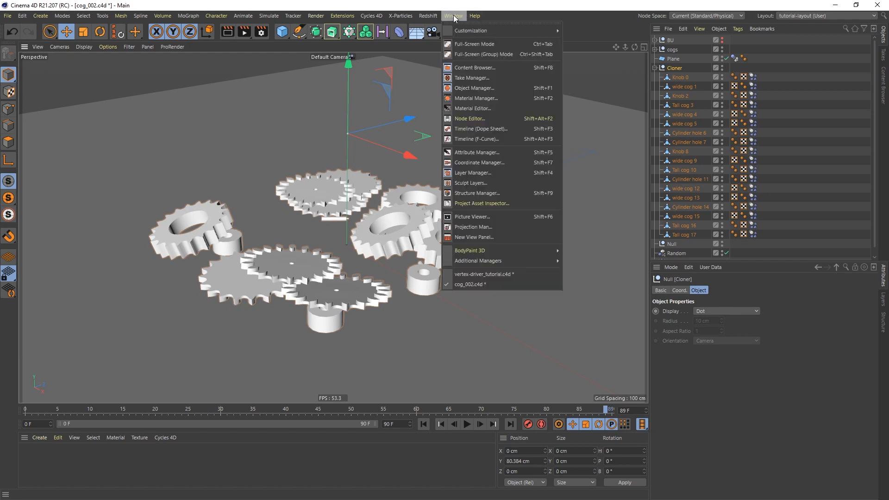
Switch to vertex-driver_tutorial.c4d and add an xpVertexMap from X-Particles > Utilities.
left_click(481, 273)
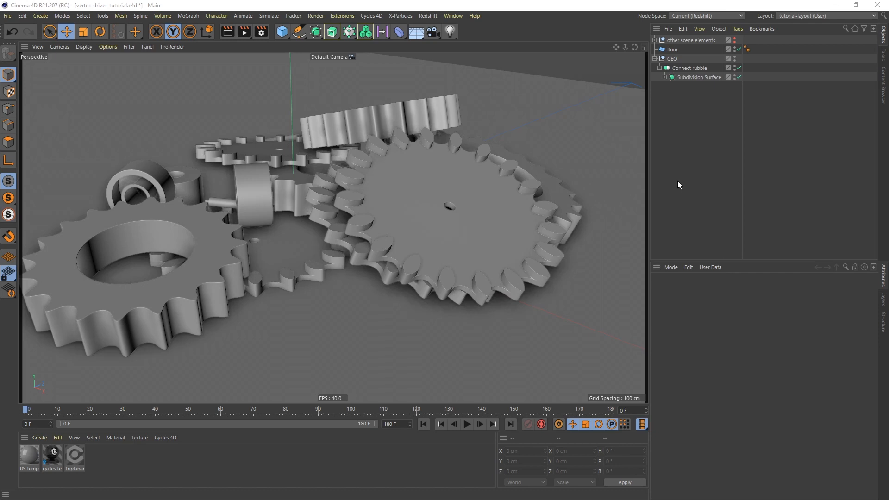
left_click(401, 17)
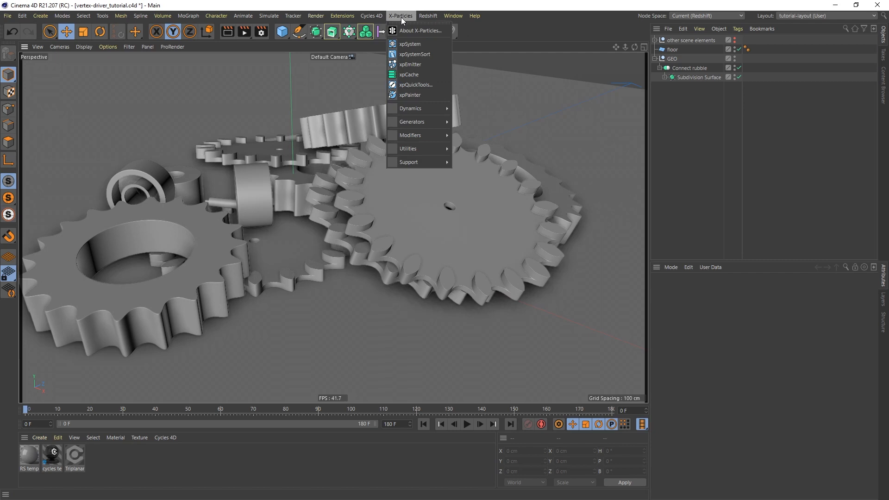
mouse_move(408, 148)
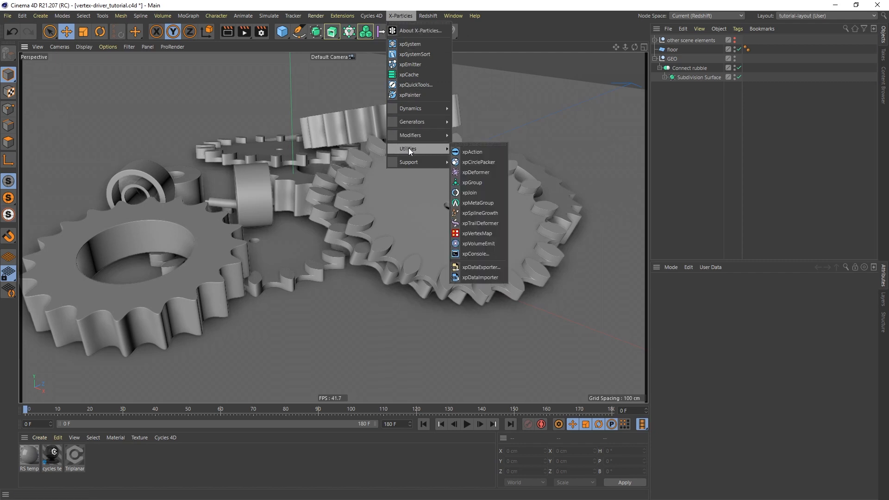
left_click(484, 235)
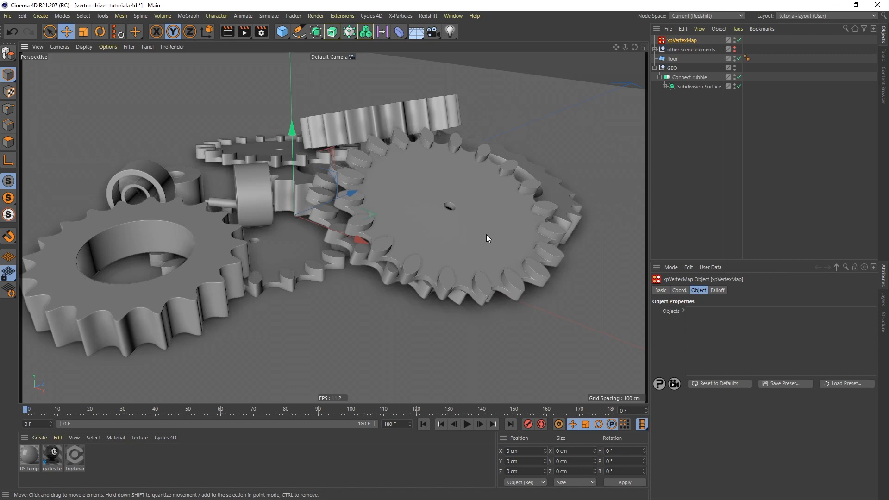
Add a MoText object reading 'Text', zoom out to see it, and set its font style to Bold.
left_click(349, 31)
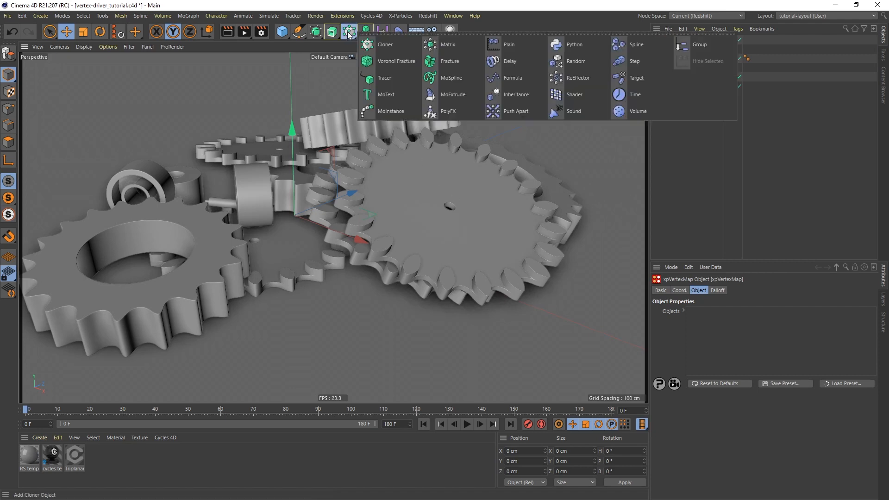
left_click(386, 95)
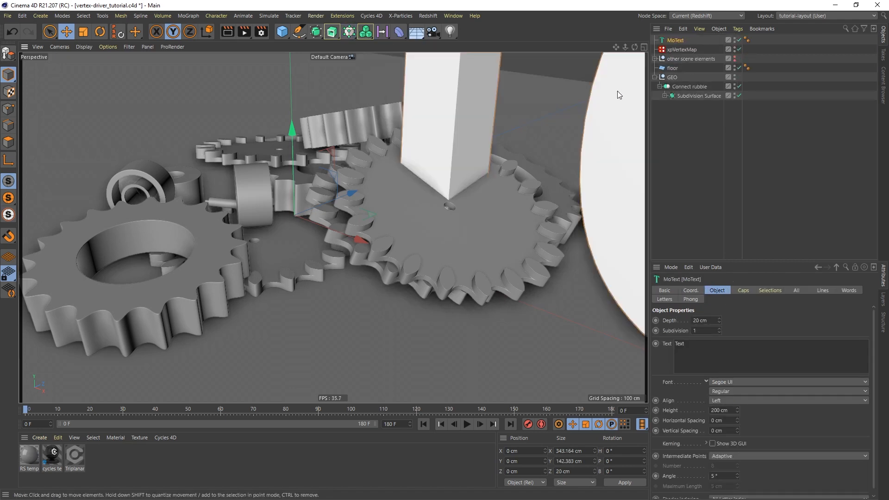
scroll(440, 184, "down", 6)
middle_click_drag(473, 214, 354, 277, "alt")
scroll(385, 221, "down", 3)
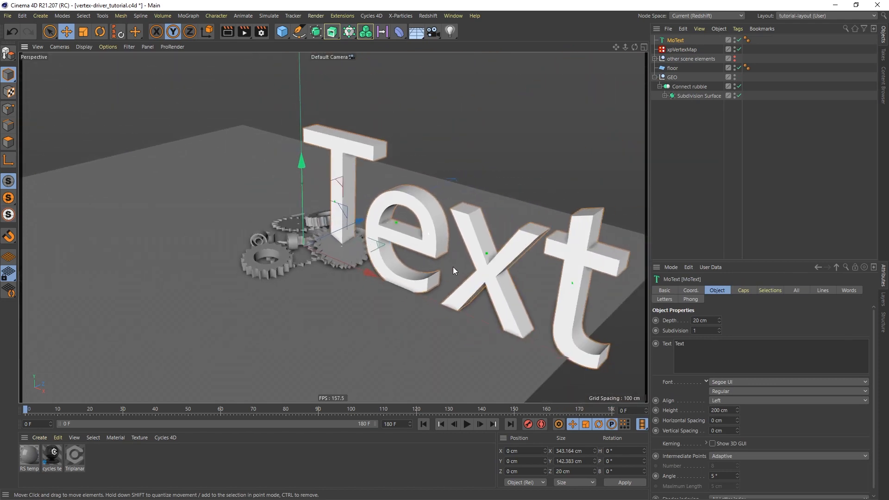
left_click(734, 390)
left_click(720, 400)
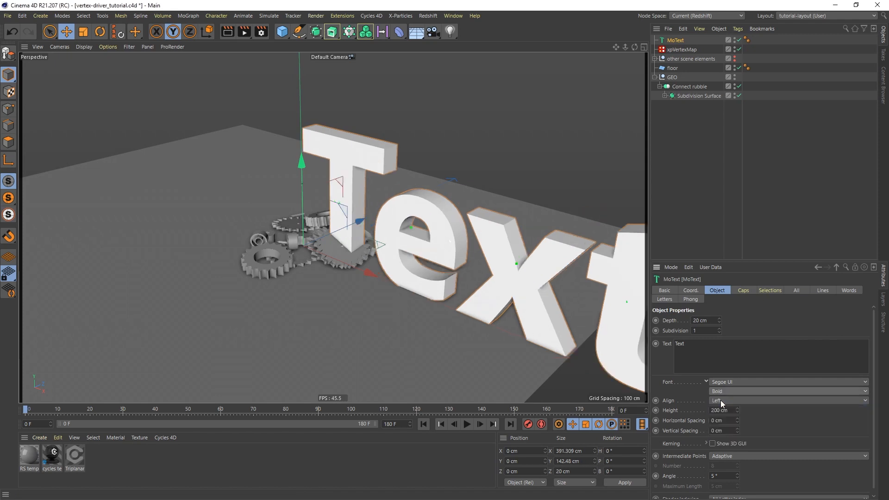
scroll(477, 223, "down", 2)
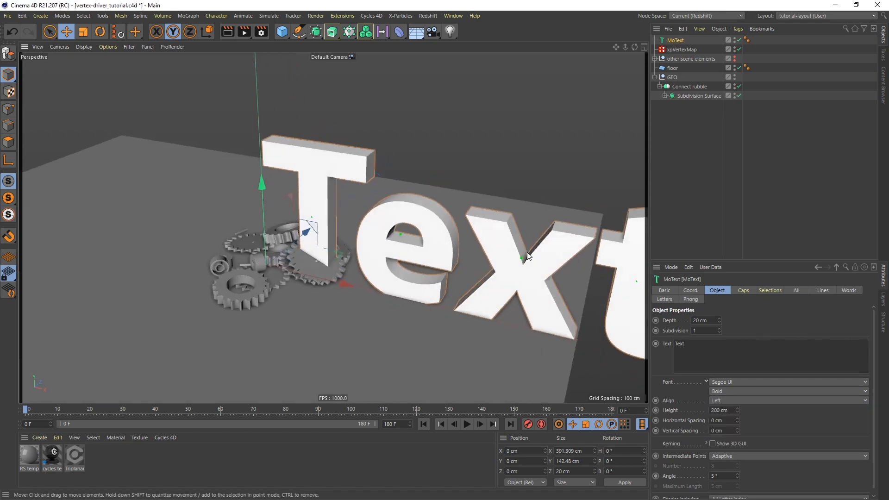
scroll(470, 214, "down", 3)
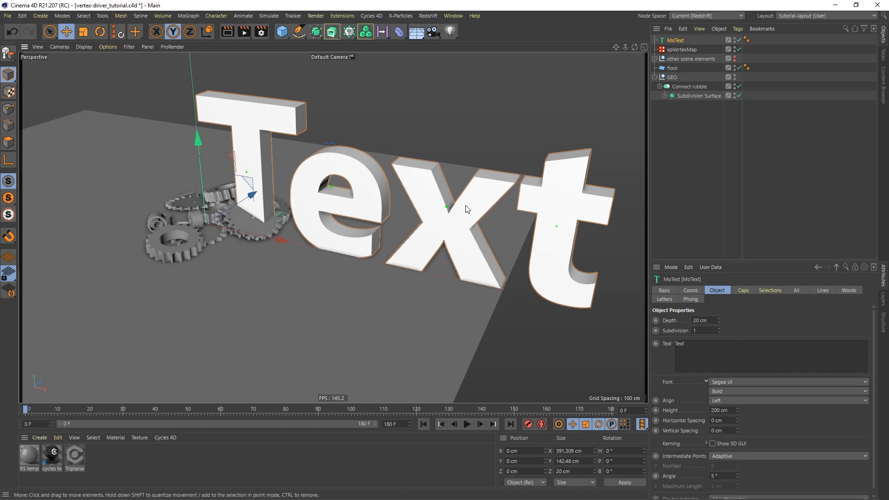
Browse the Select menu without choosing anything, then select the xpVertexMap object.
left_click(83, 16)
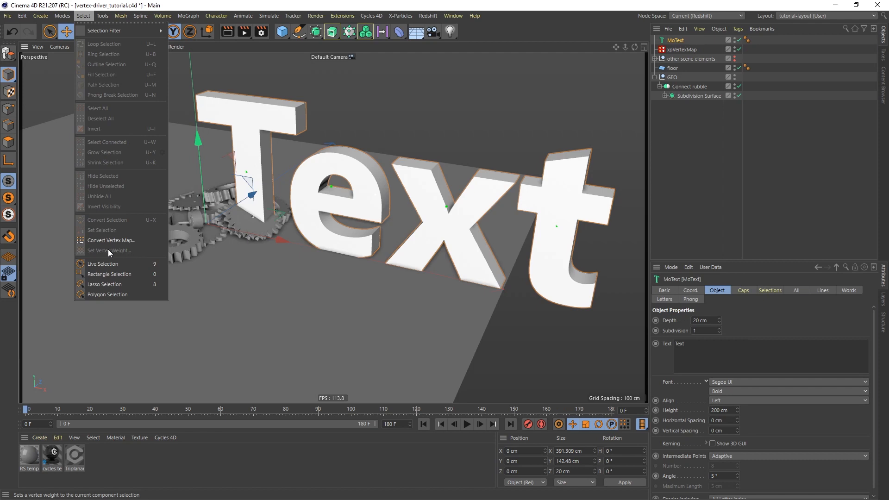
left_click(696, 139)
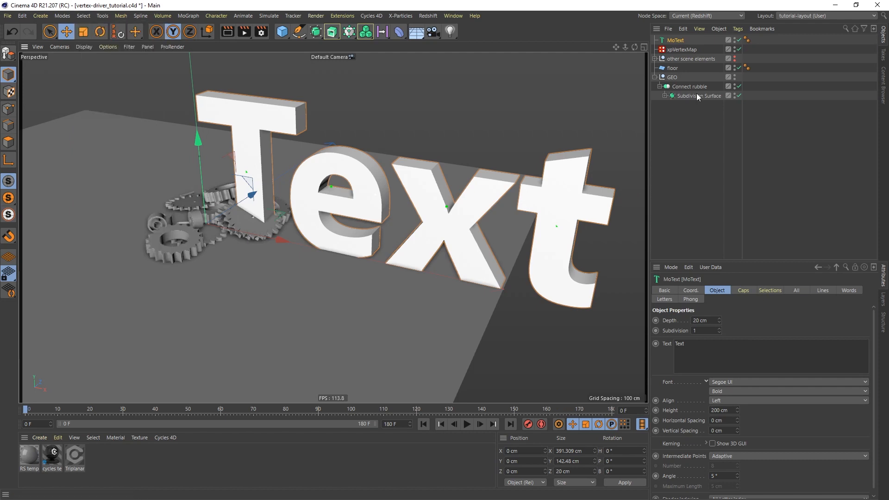
left_click(682, 50)
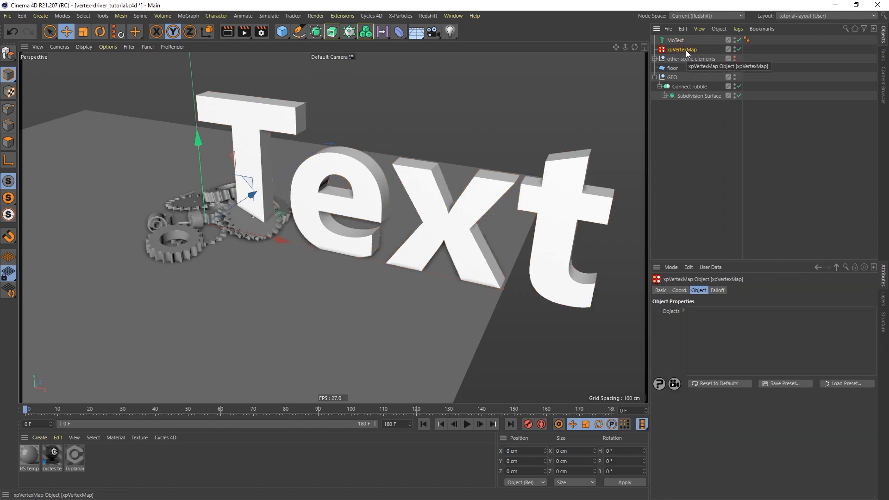
Drag MoText into the xpVertexMap Objects list and select MoText's new VMSource vertex map tag.
left_click_drag(676, 41, 678, 52)
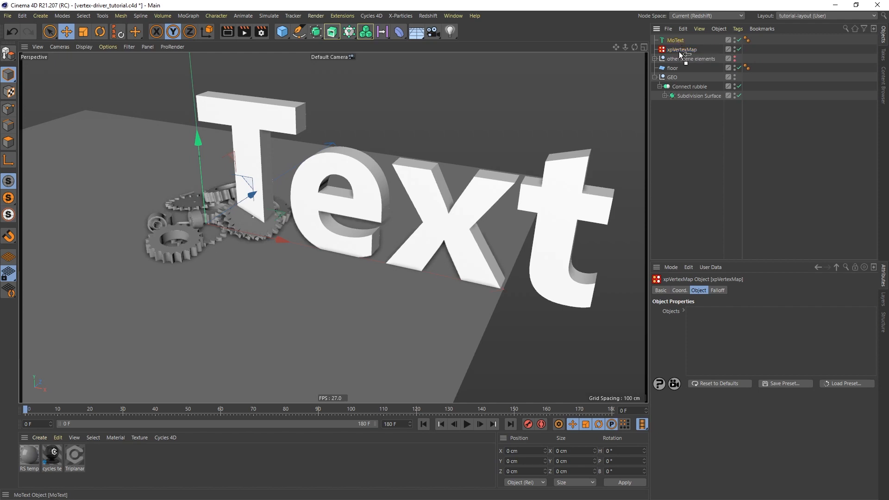
left_click_drag(721, 322, 720, 323)
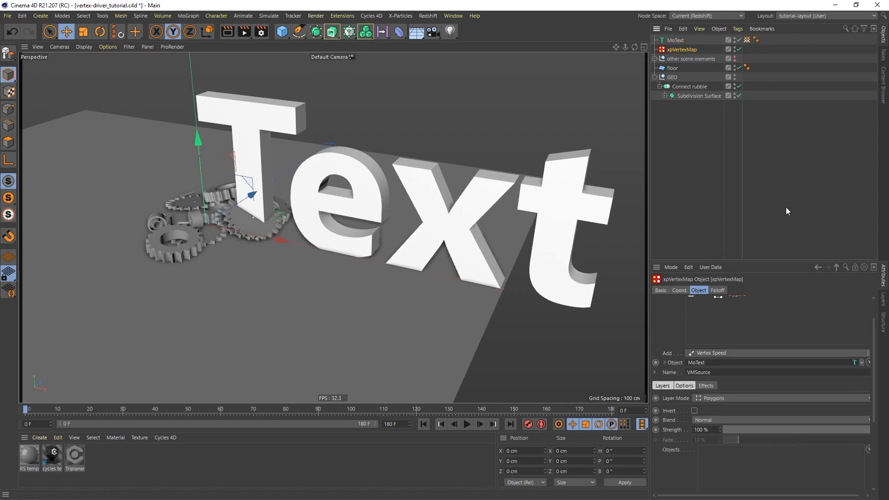
scroll(797, 322, "up", 2)
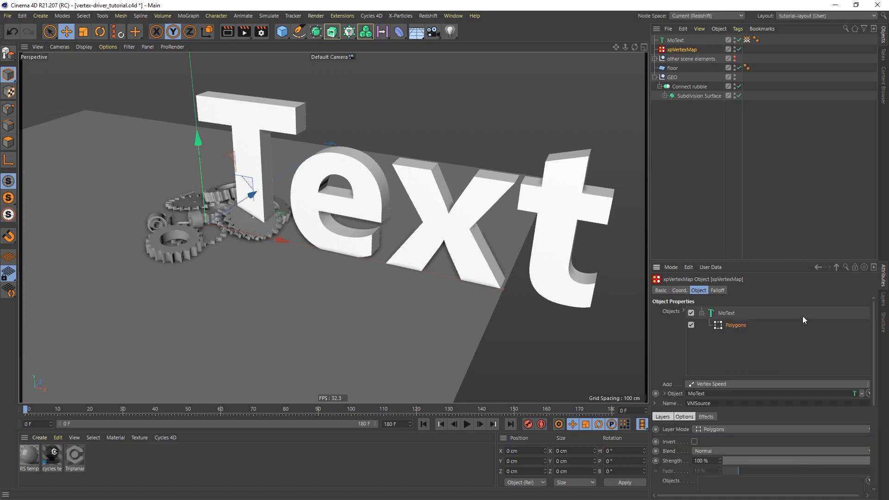
left_click(747, 40)
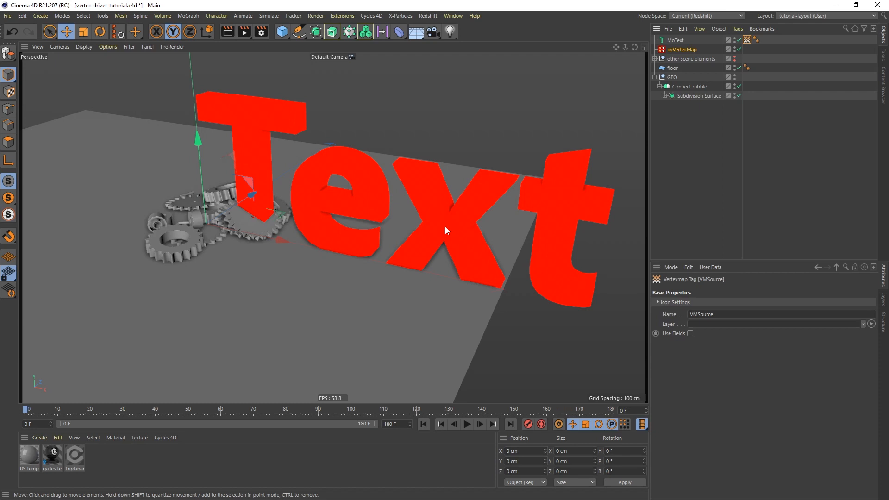
Switch the viewport to Gouraud Shading (Lines) and open the xpVertexMap's Add layer list.
key("n")
key("b")
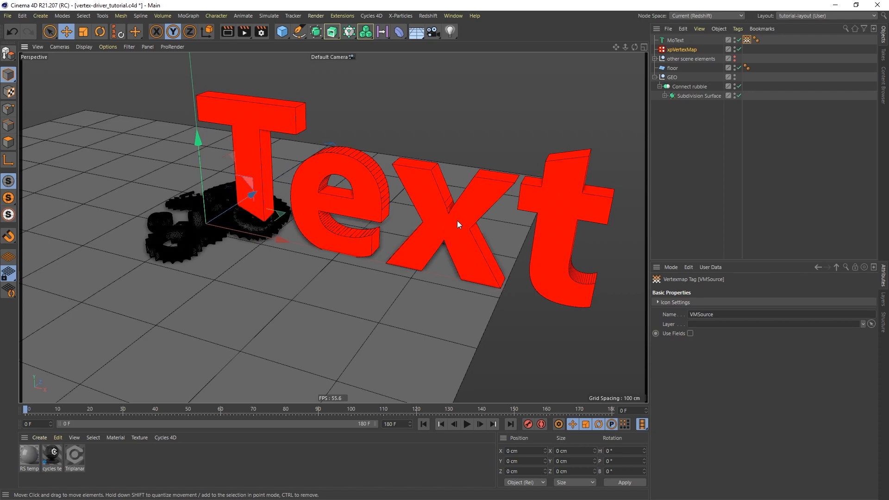
left_click(680, 50)
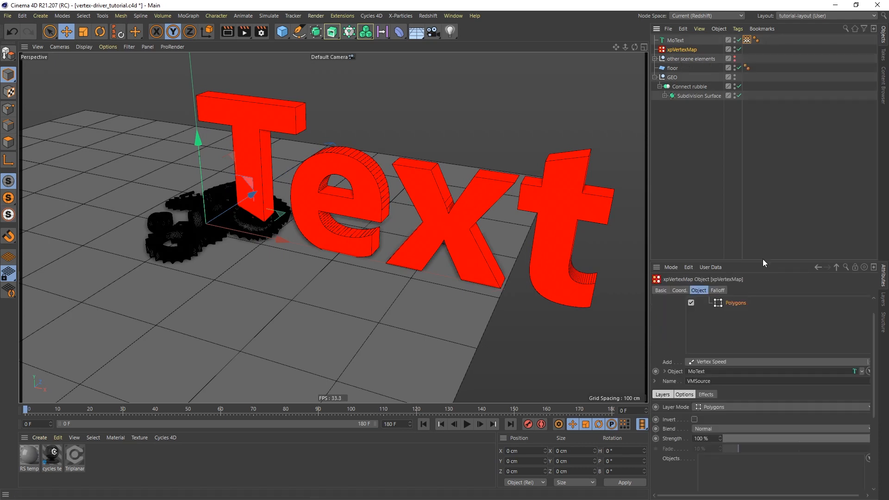
left_click_drag(762, 261, 757, 200)
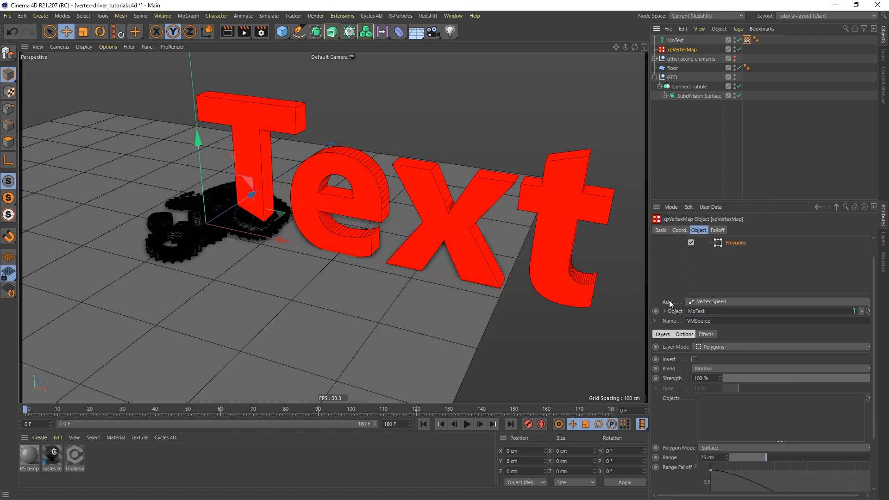
left_click(745, 302)
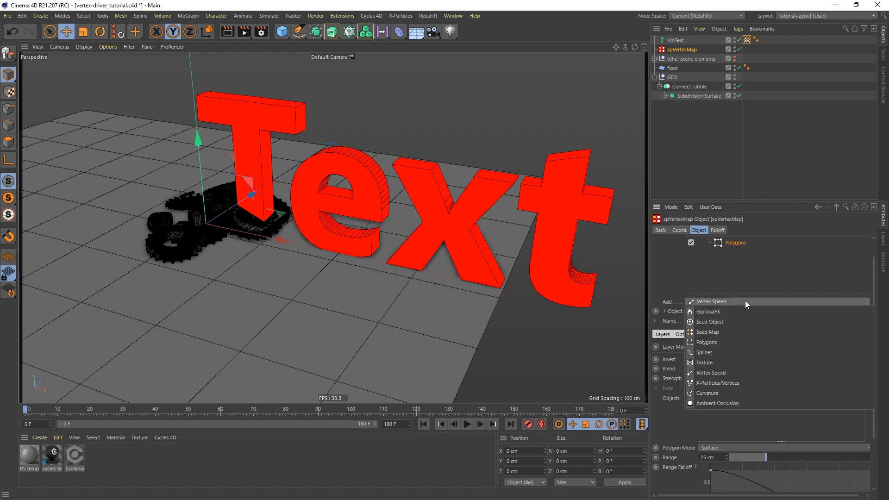
Add an Ambient Occlusion layer, zoom onto the letters, and set Angle 23° and Distance 22 cm.
left_click(719, 404)
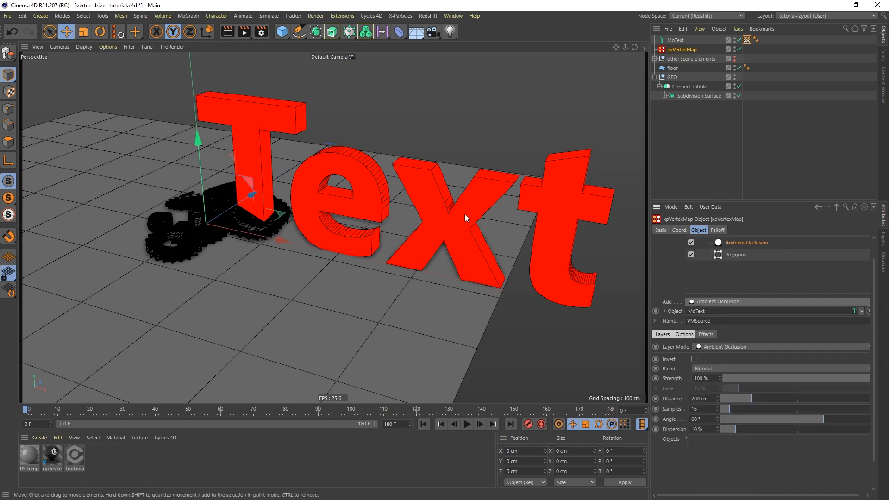
right_click_drag(440, 211, 467, 139, "alt")
middle_click_drag(473, 204, 418, 219, "alt")
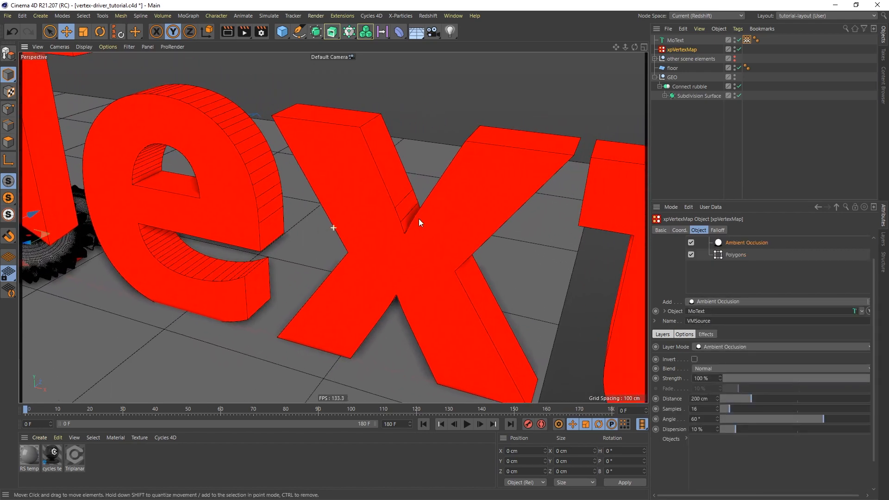
right_click_drag(403, 245, 407, 239, "alt")
left_click_drag(420, 235, 428, 222, "alt")
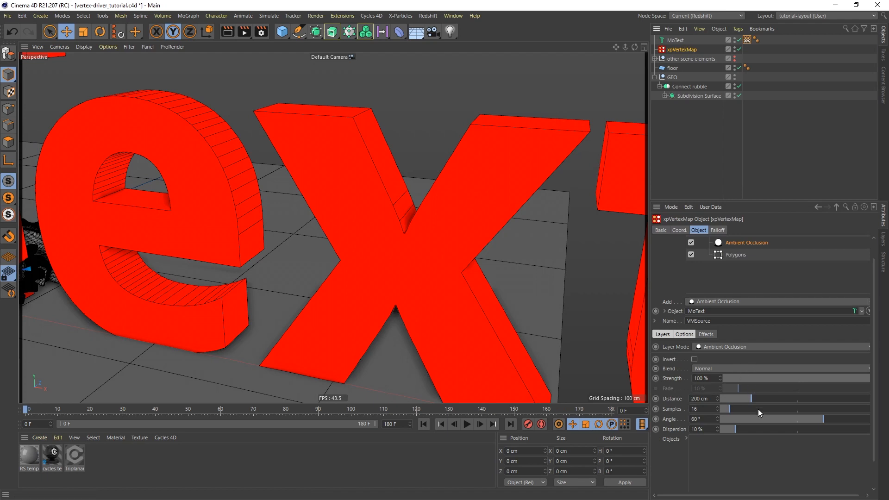
left_click_drag(779, 418, 726, 397)
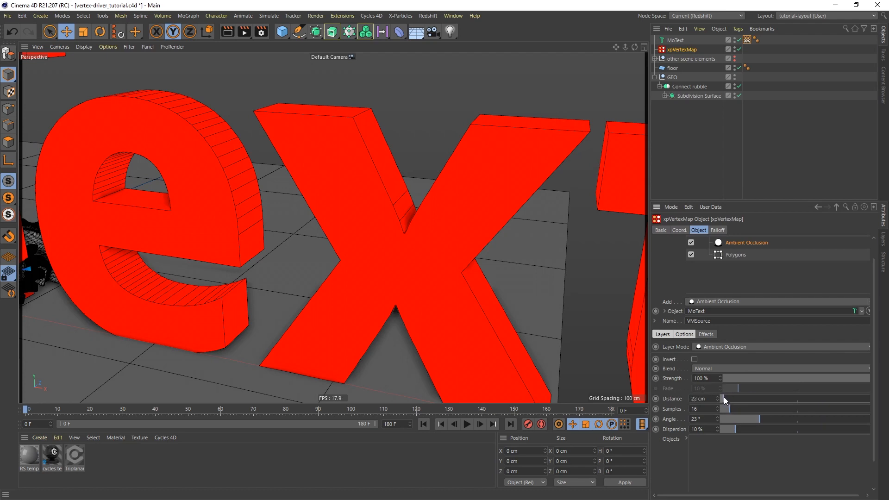
Raise the MoText side Subdivision to 6 and set Intermediate Points to Uniform with Number 10.
left_click(674, 40)
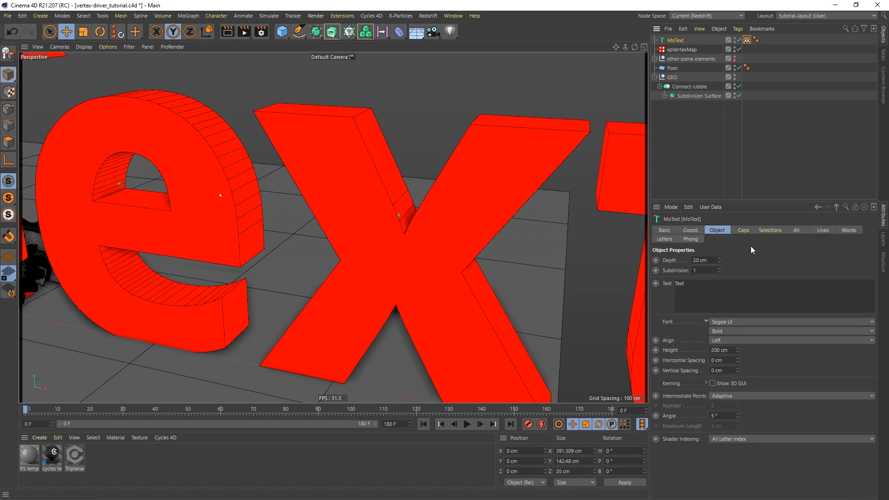
left_click(719, 269)
left_click(719, 269)
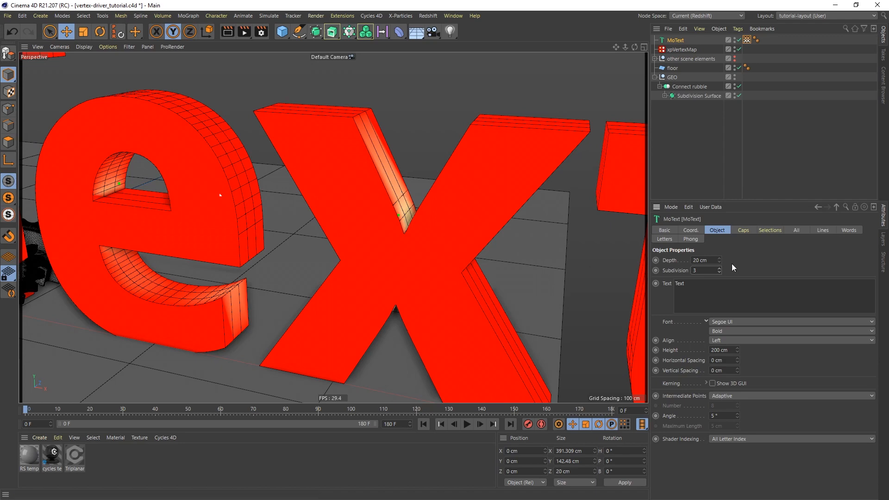
left_click(719, 268)
left_click(719, 268)
left_click(719, 268)
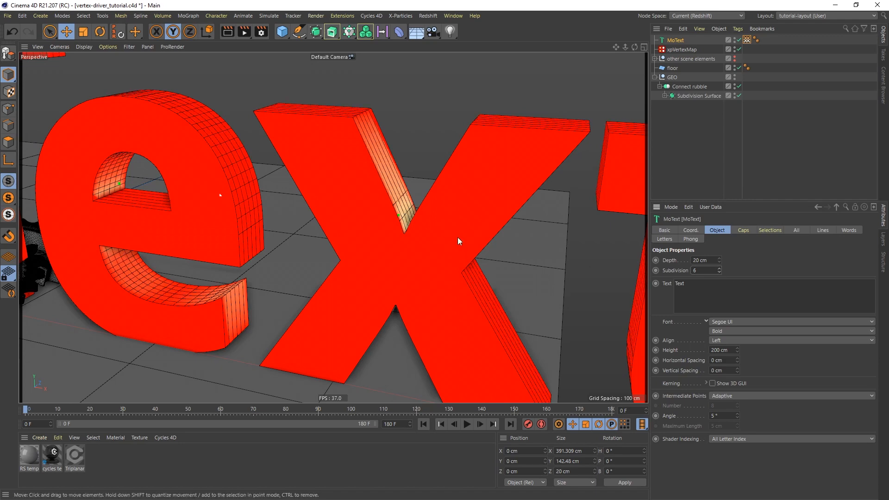
left_click_drag(467, 229, 474, 250, "alt")
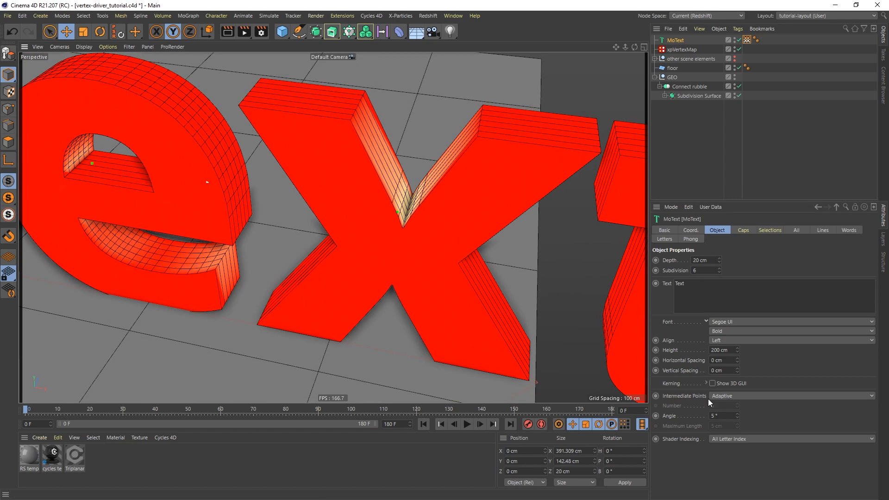
left_click(733, 396)
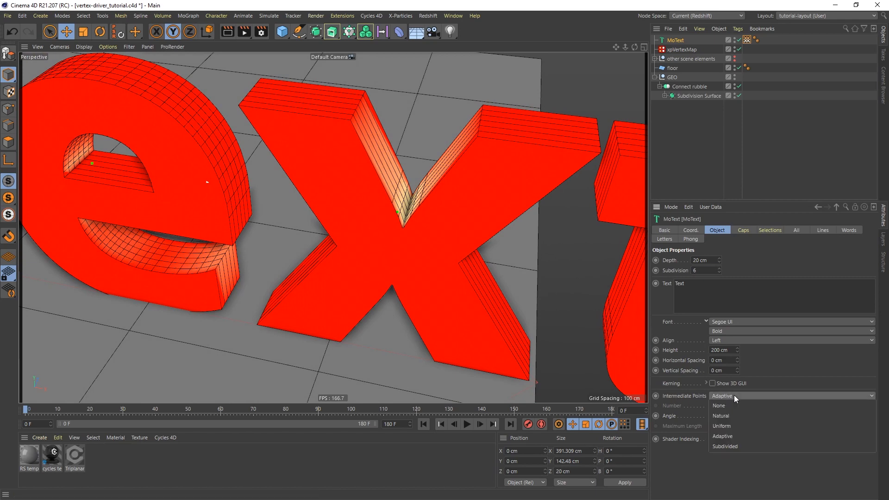
left_click(731, 426)
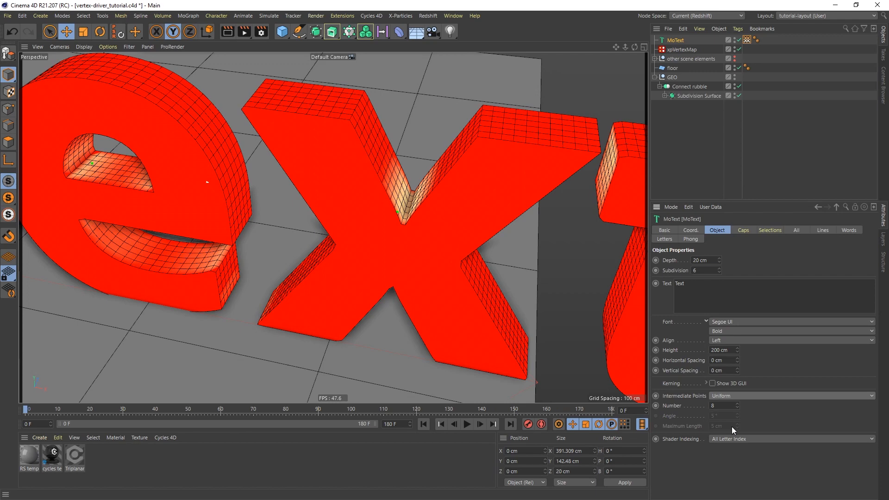
left_click(736, 402)
left_click(736, 403)
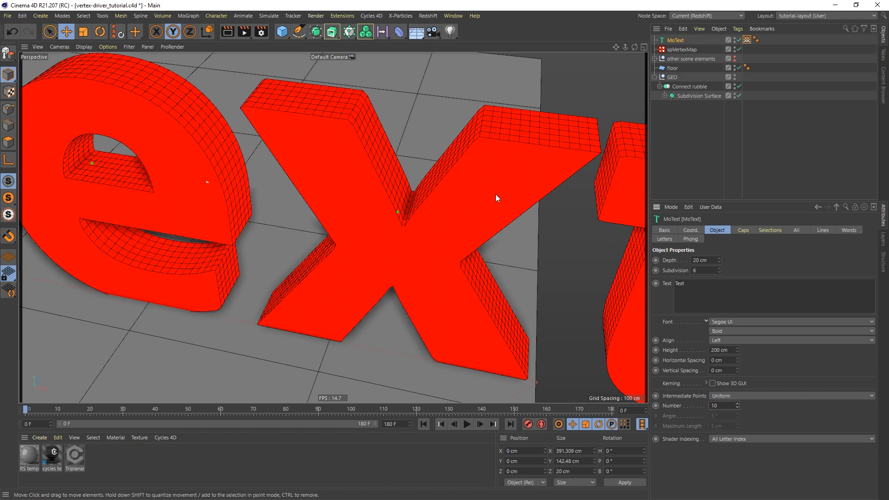
Set the MoText Caps Type to Regular Grid with a grid size of 2.36 cm.
left_click(744, 231)
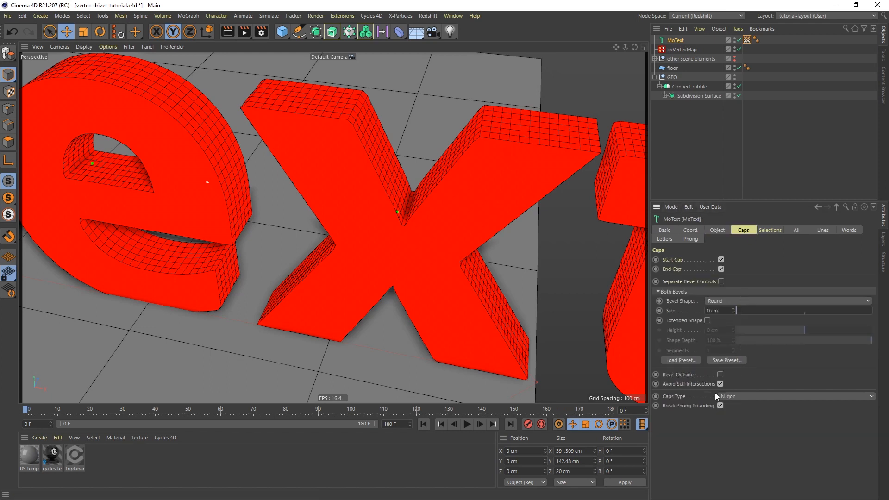
left_click(741, 398)
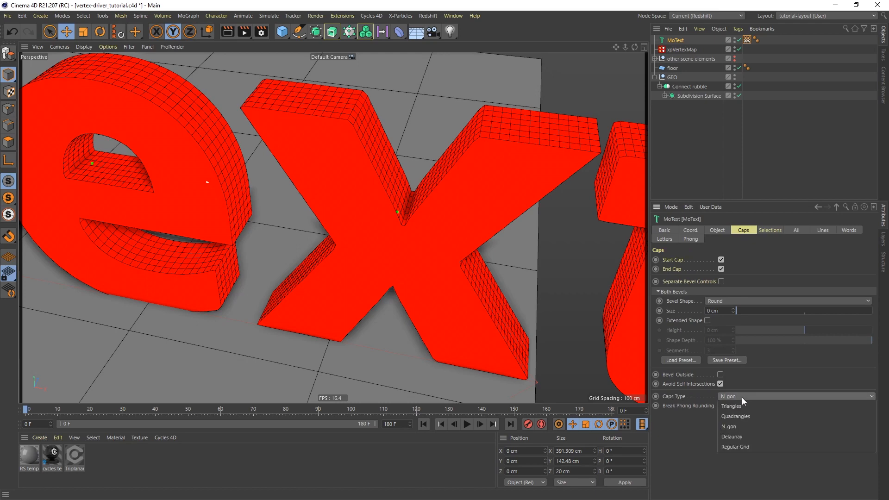
left_click(742, 444)
left_click(665, 396)
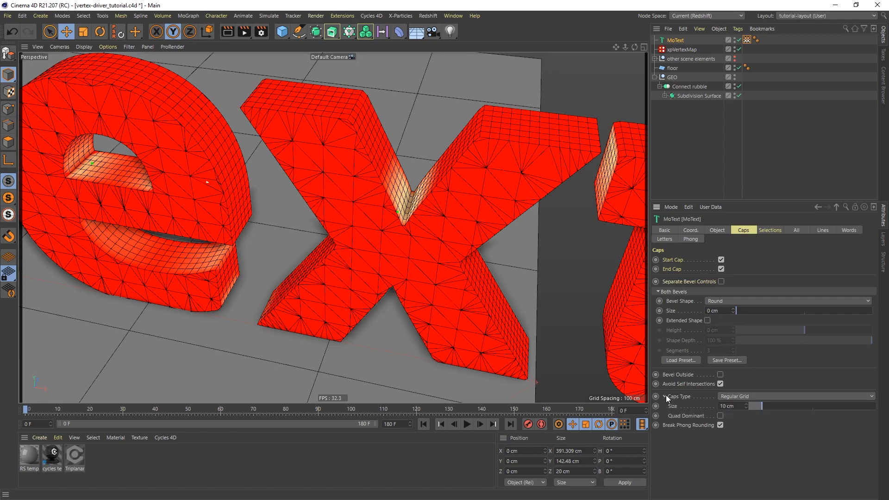
left_click_drag(757, 406, 755, 406)
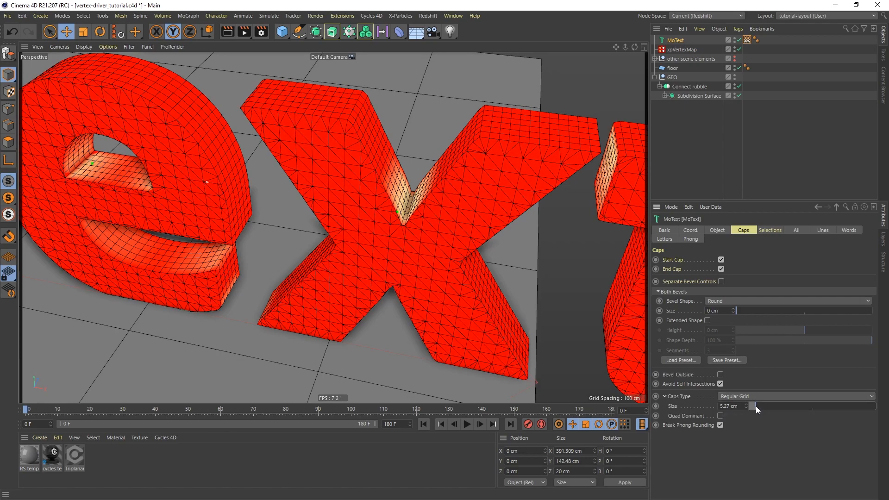
mouse_move(390, 224)
left_mouse_down("alt")
mouse_move(392, 193)
mouse_move(376, 204)
mouse_move(392, 217)
mouse_move(399, 210)
mouse_move(393, 218)
left_mouse_up("alt")
left_click(691, 49)
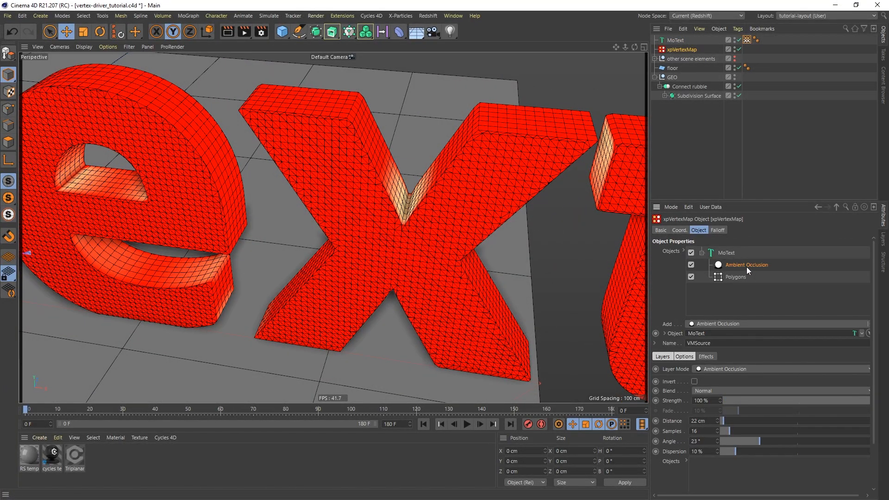
Raise the xpVertexMap Ambient Occlusion Distance to 49 cm and delete the MoText object.
left_click_drag(726, 420, 727, 419)
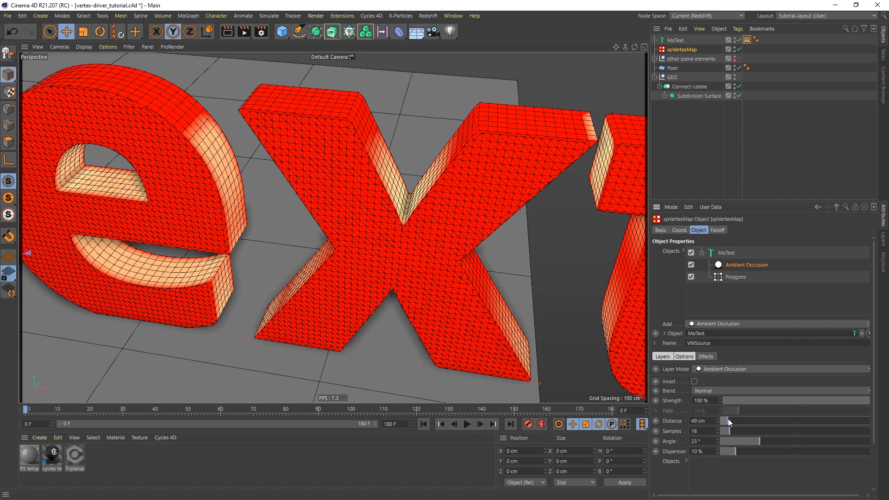
left_click(675, 41)
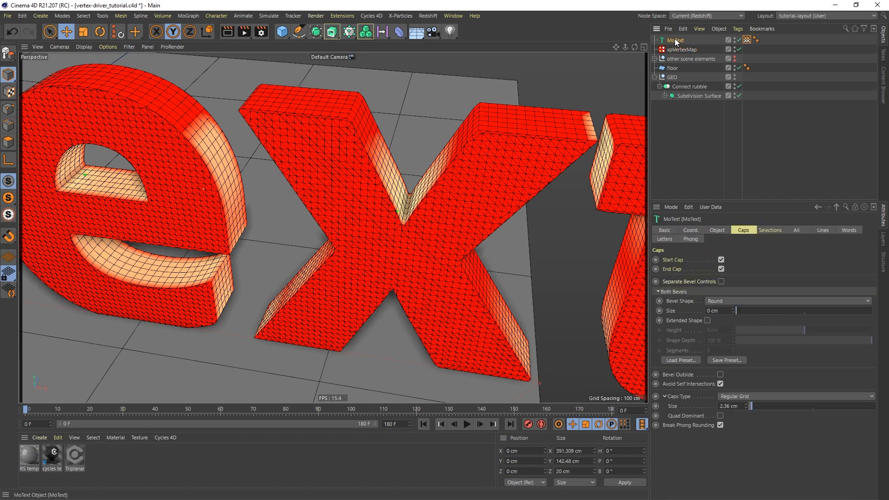
key("Delete")
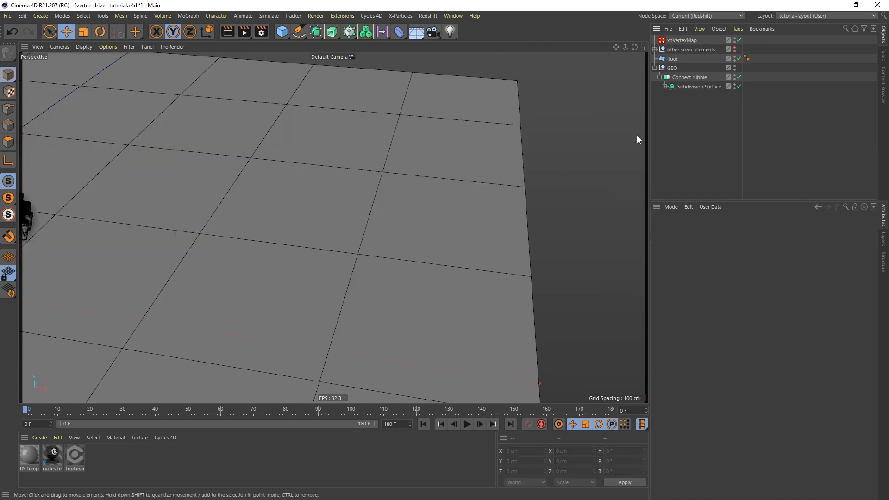
Switch the viewport to Gouraud shading and disable the Subdivision Surface over the cog pile.
right_click_drag(332, 173, 327, 257, "alt")
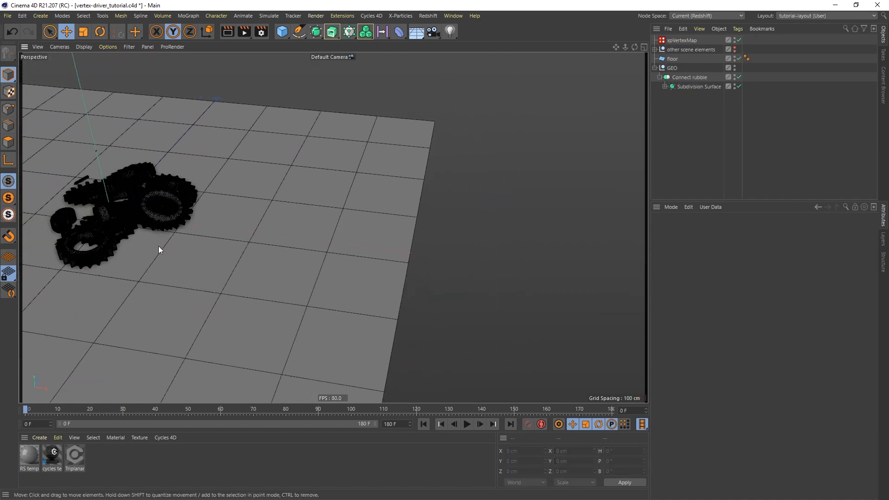
middle_click_drag(158, 246, 271, 214, "alt")
right_click_drag(261, 220, 295, 164, "alt")
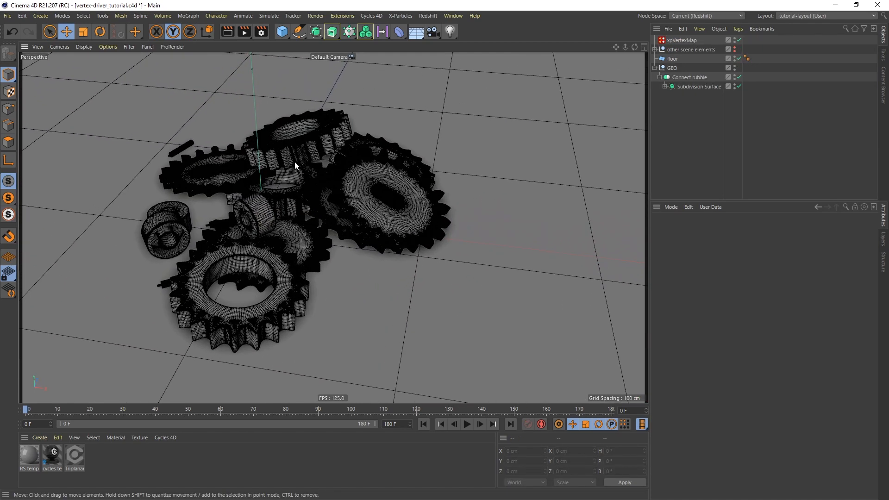
key("n")
key("a")
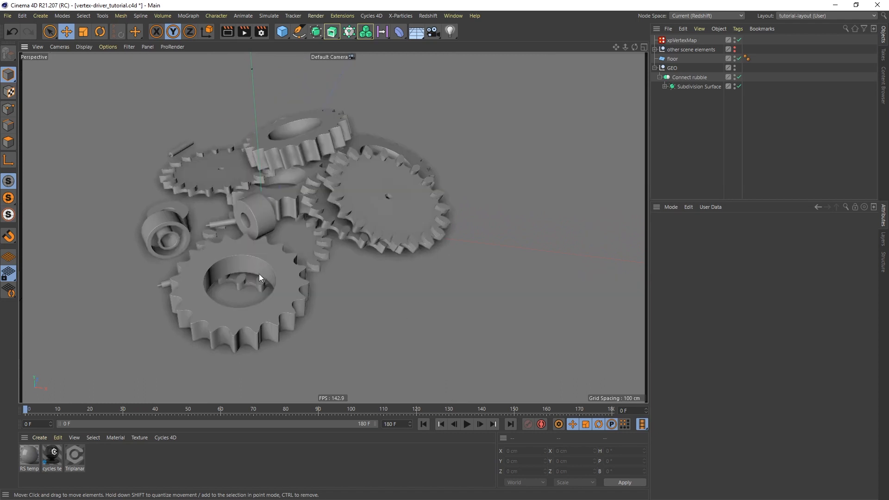
left_click_drag(270, 275, 258, 266, "alt")
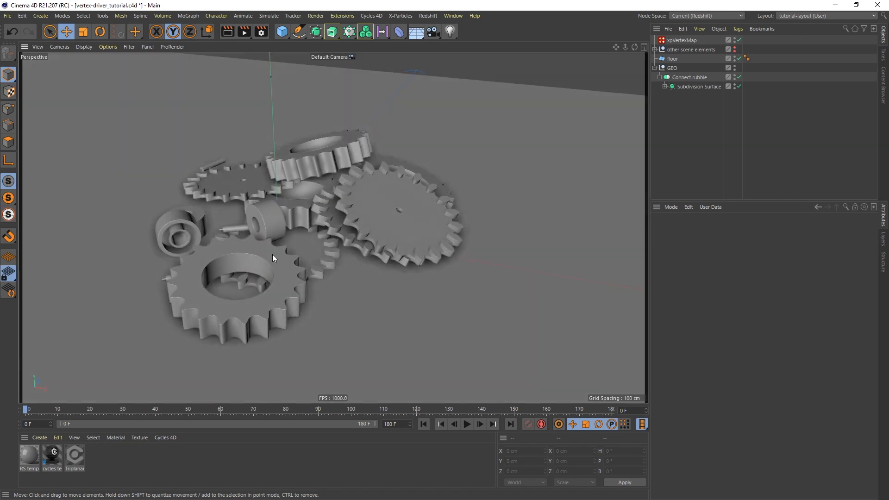
left_click(664, 87)
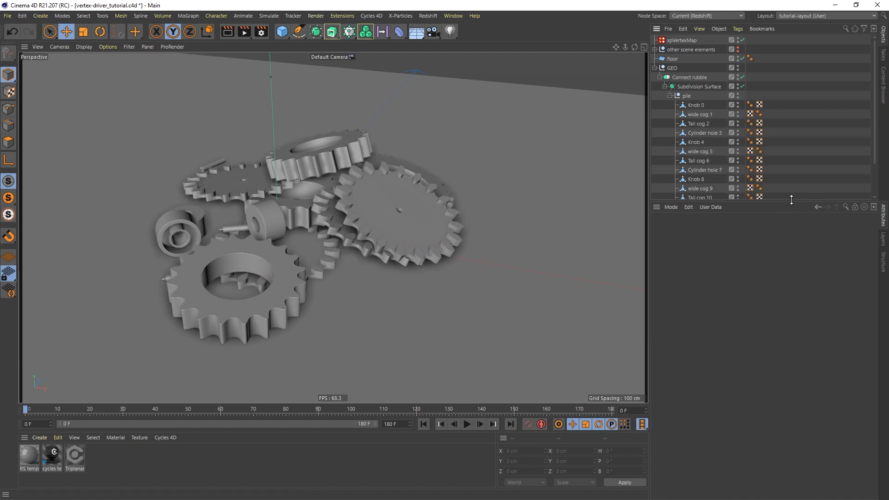
left_click_drag(791, 199, 796, 261)
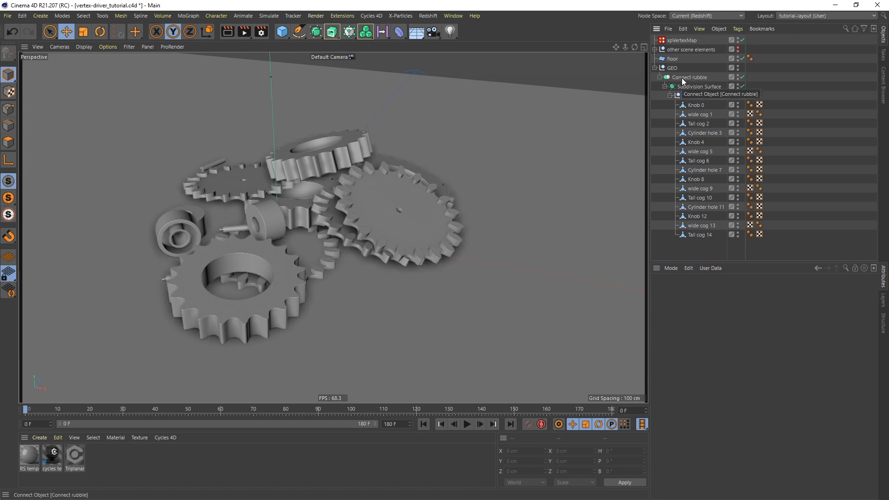
left_click(742, 87)
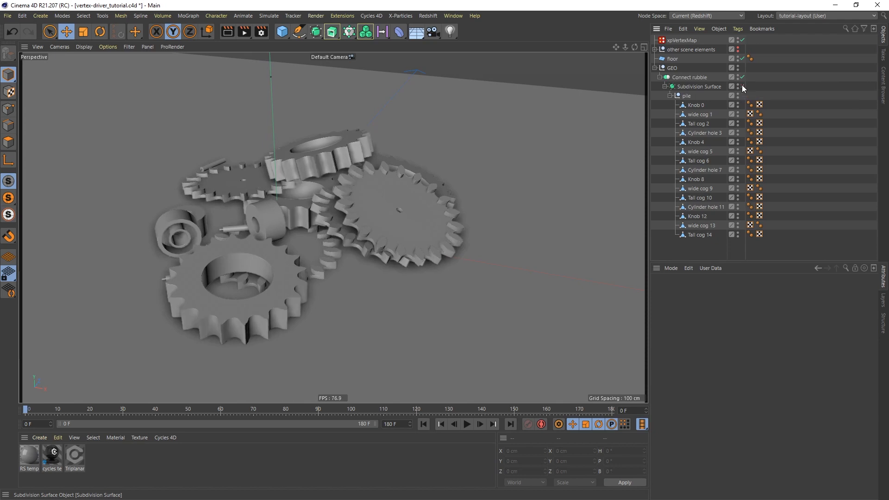
left_click(664, 86)
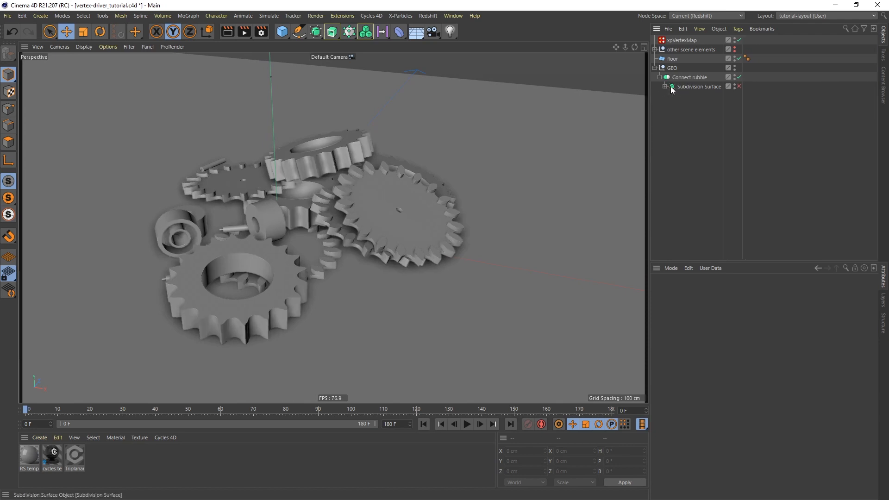
Delete the leftover entry from the xpVertexMap's Objects list.
left_click(681, 40)
middle_click_drag(749, 349, 727, 368)
left_click(730, 316)
key("Delete")
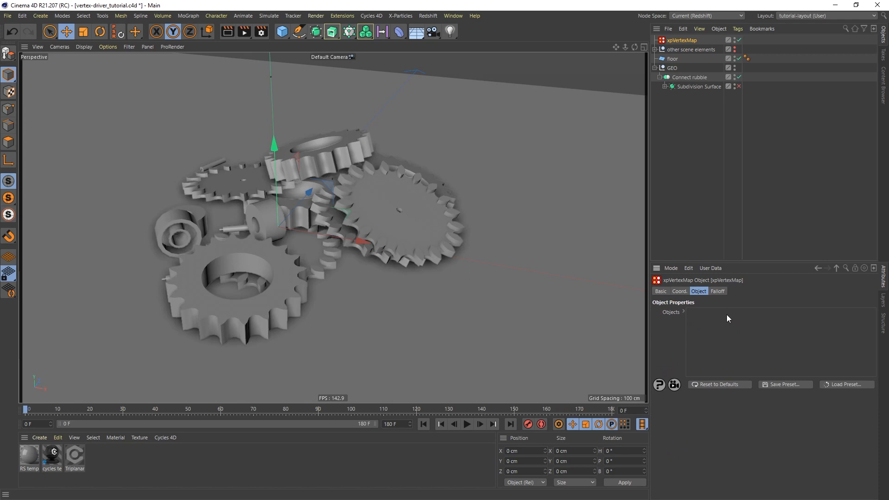
Drag Connect rubble into the xpVertexMap's Objects list as its source.
left_click_drag(682, 77, 713, 330)
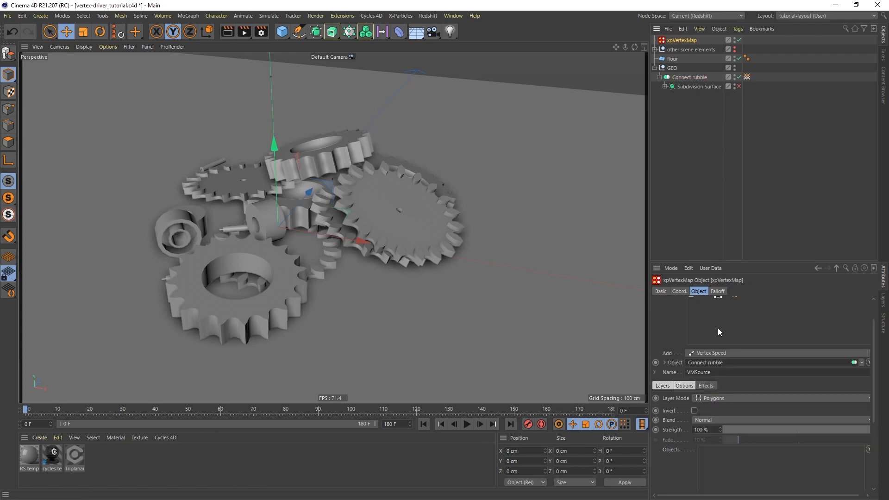
left_click(746, 76)
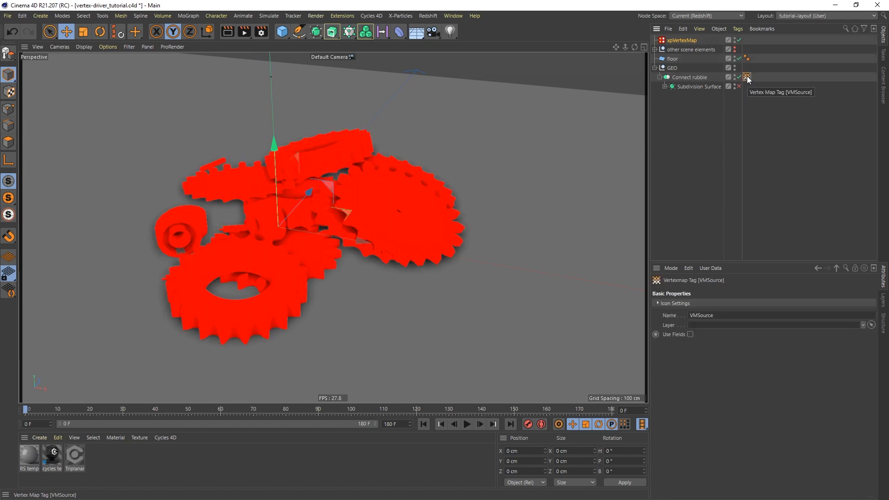
left_click(682, 40)
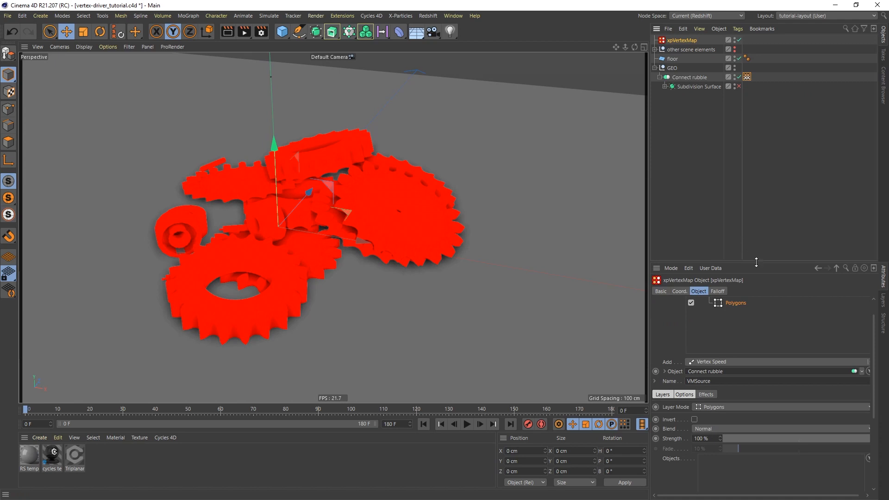
Add a Curvature layer to the xpVertexMap from the Add list.
left_click_drag(757, 264, 744, 172)
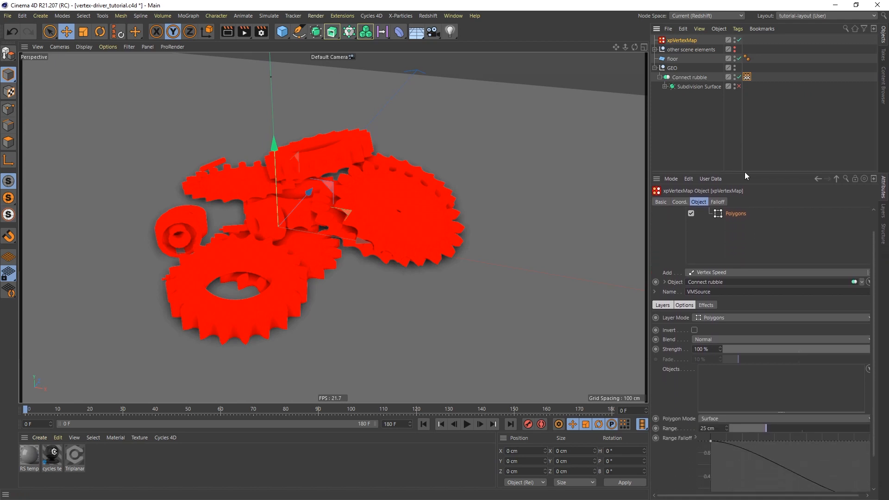
left_click(739, 271)
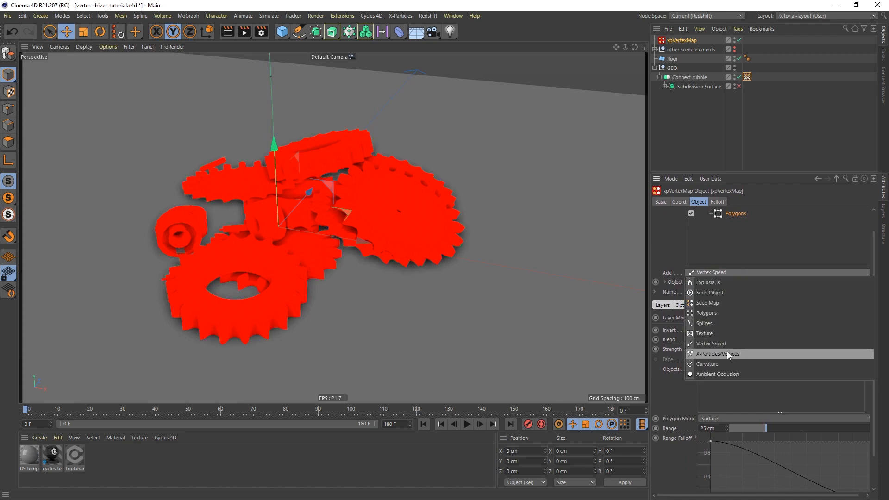
left_click(703, 365)
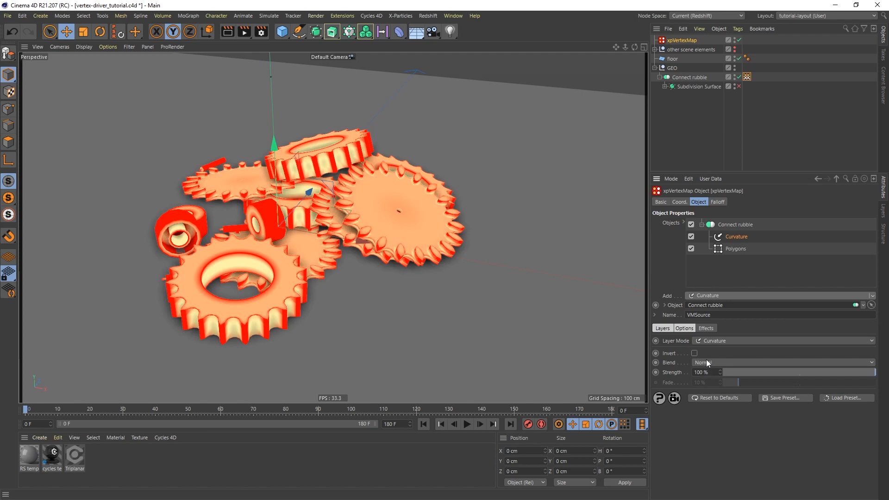
Set the Curvature layer's Contrast to 100%, Brightness to -72% and Smoothing to 2.
left_click(706, 328)
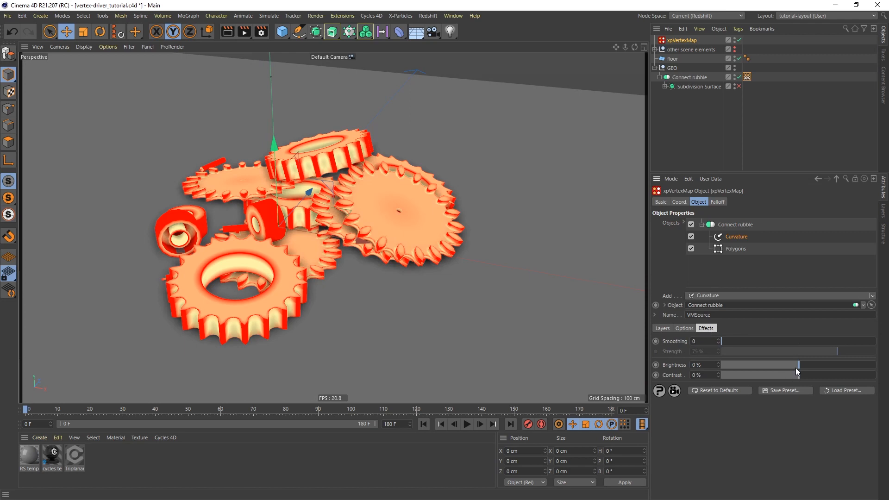
mouse_move(797, 365)
left_mouse_down()
mouse_move(828, 365)
mouse_move(784, 368)
left_mouse_up()
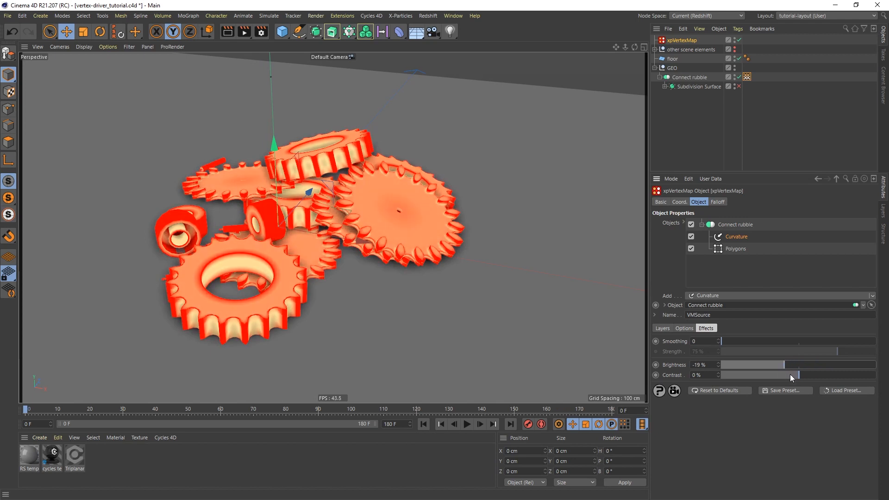
left_click_drag(791, 375, 880, 378)
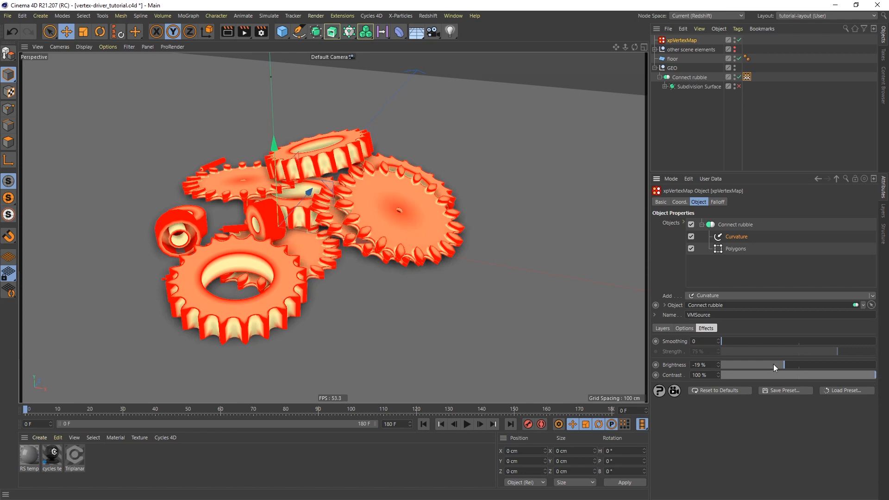
left_click_drag(779, 365, 748, 365)
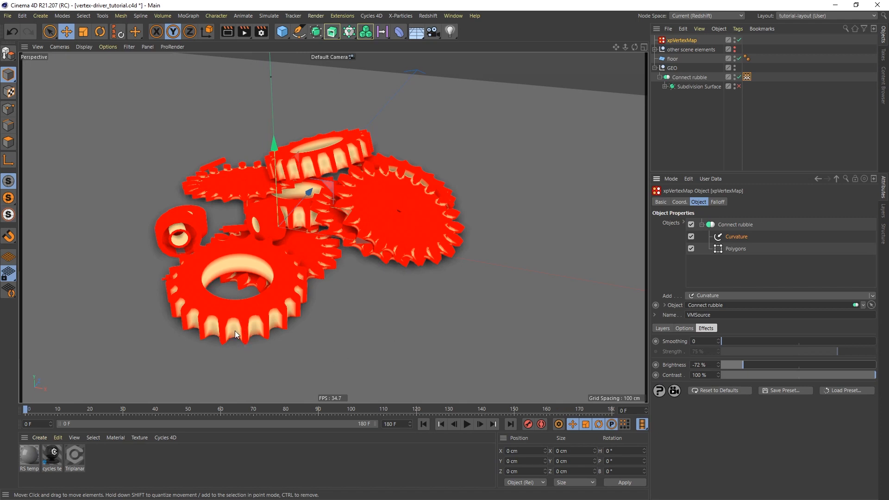
left_click(718, 340)
left_click(719, 340)
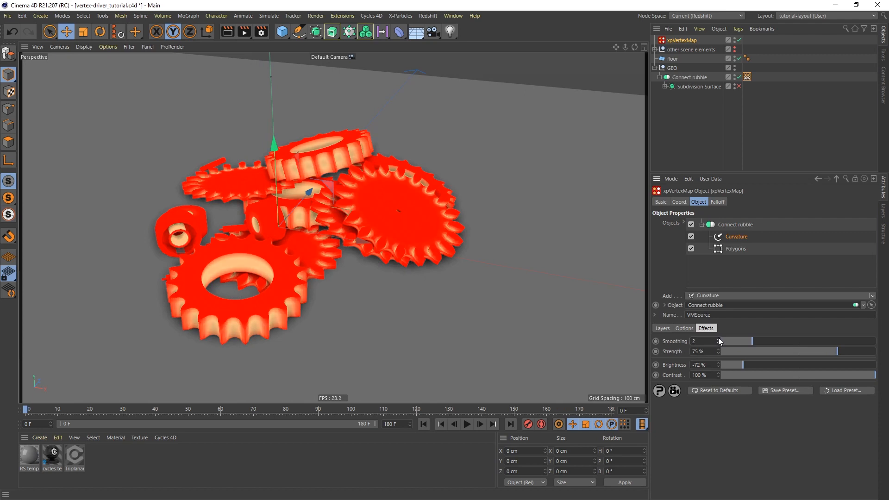
left_click(737, 250)
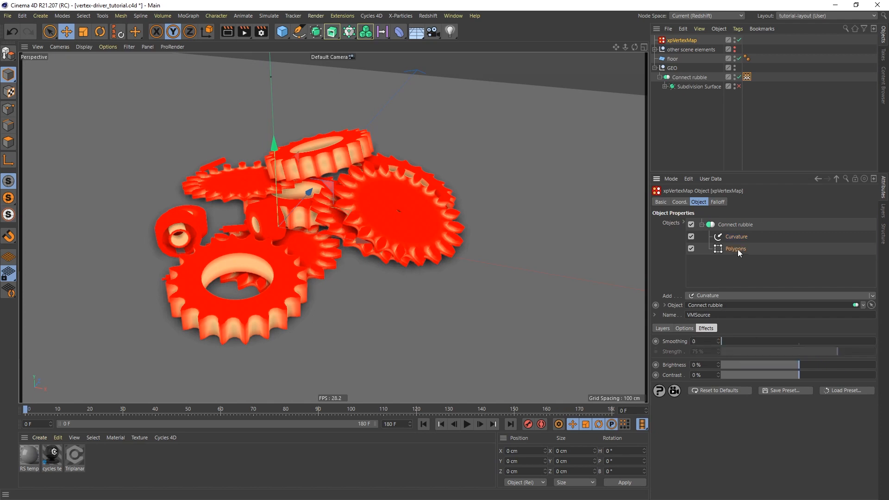
Delete the Polygons layer, leaving Curvature alone with Normal blend at 100% strength.
key("Delete")
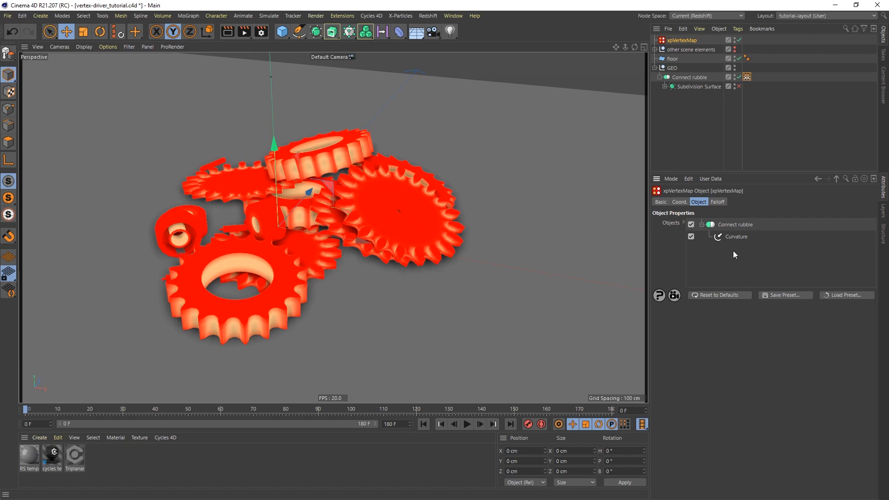
left_click(732, 240)
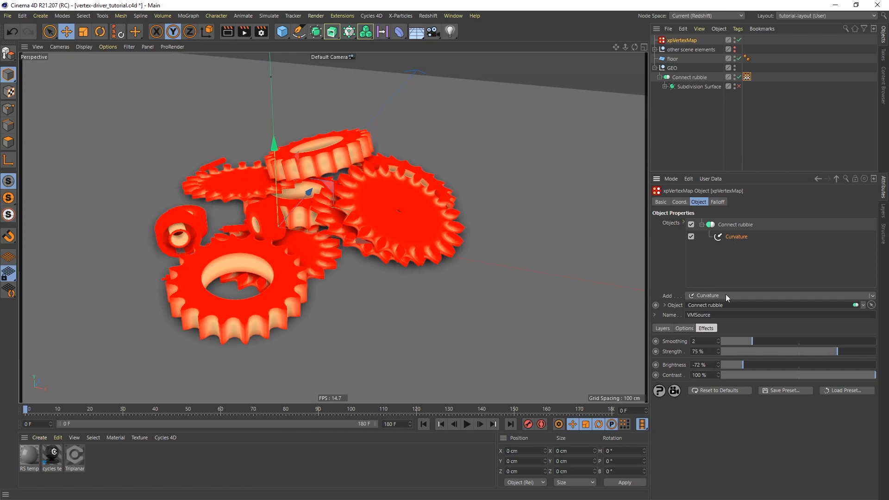
left_click(663, 329)
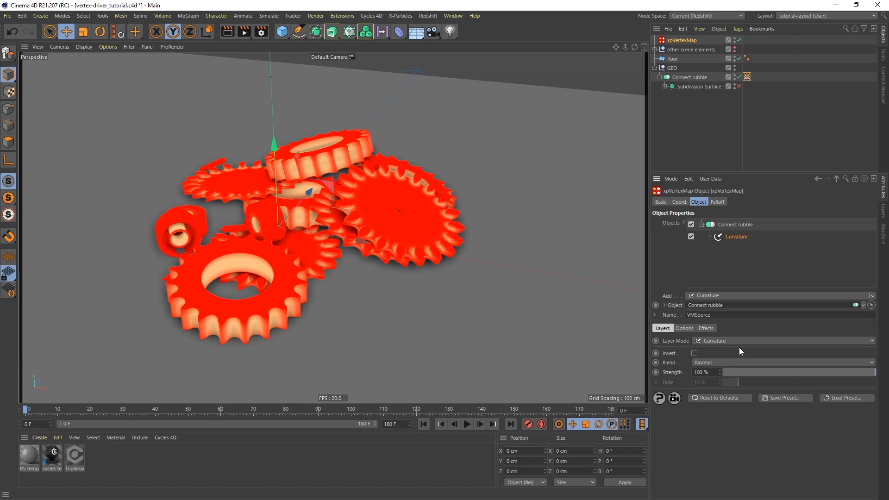
left_click(717, 362)
left_click(664, 430)
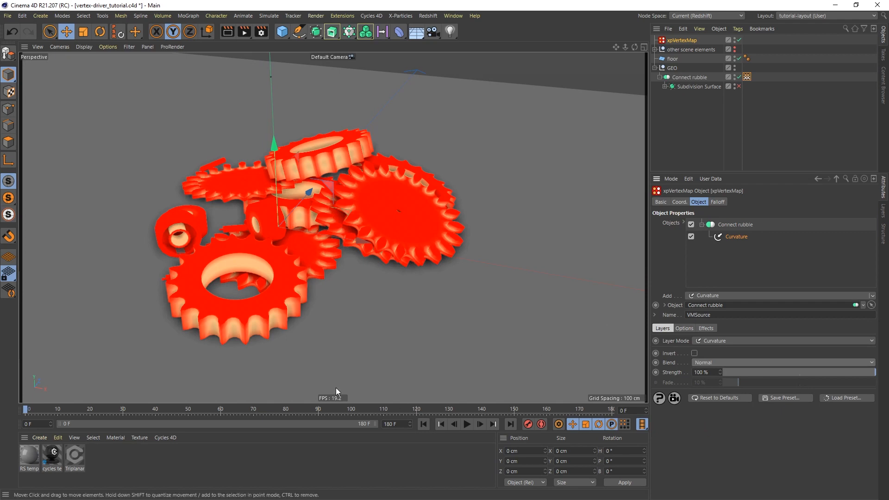
Create a new material named Mat and turn off its Reflectance channel.
double_click(114, 457)
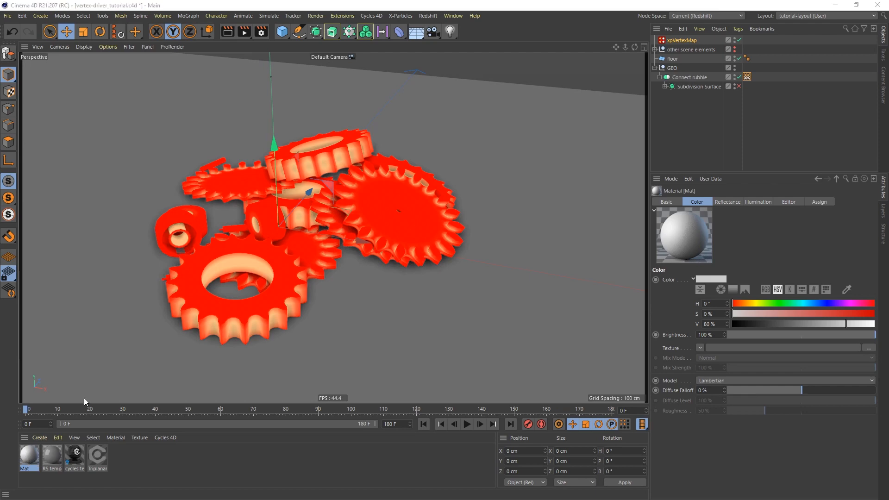
double_click(29, 456)
left_click_drag(330, 121, 649, 96)
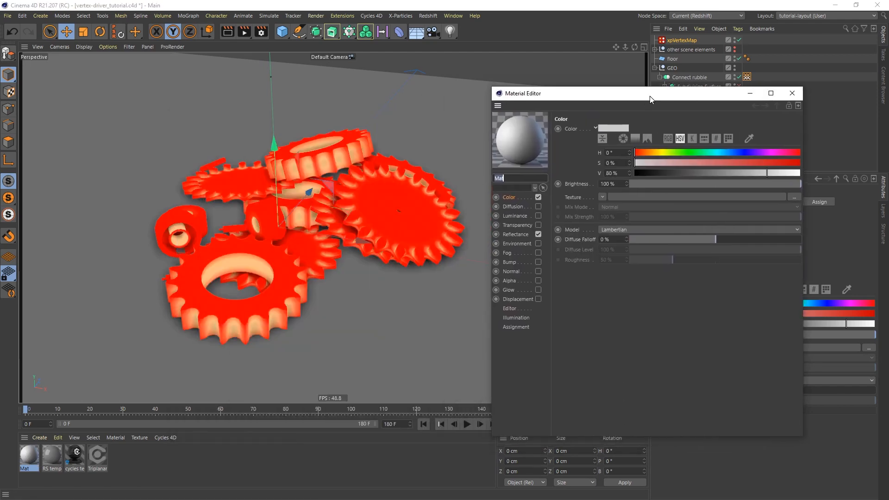
left_click(540, 234)
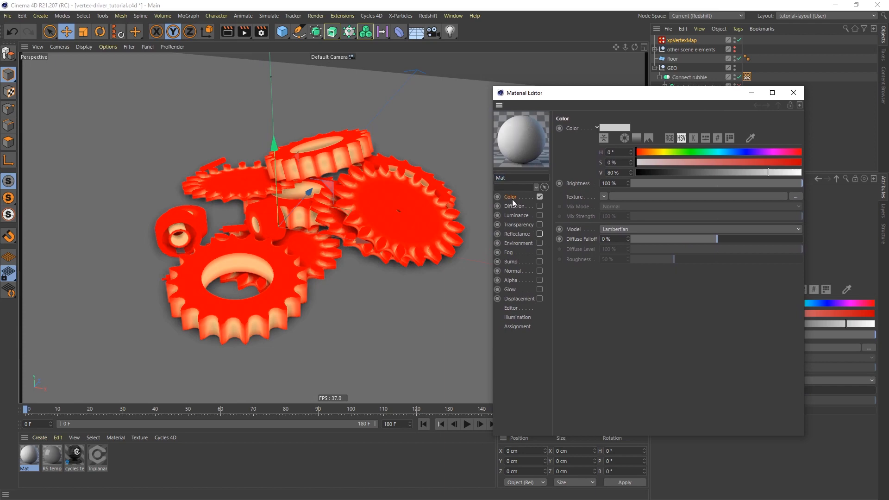
left_click_drag(704, 92, 641, 136)
Apply Mat to Connect rubble and set its Color texture to Noise.
left_click(746, 117)
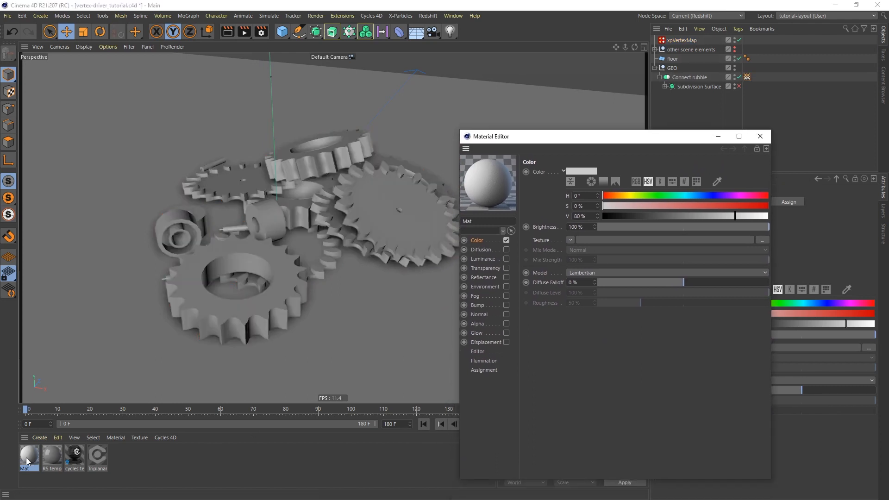
left_click_drag(26, 458, 249, 245)
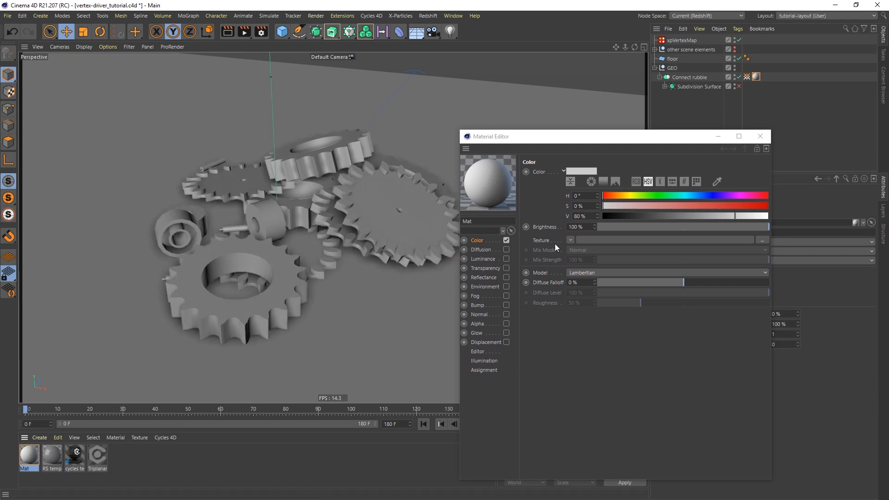
left_click(571, 239)
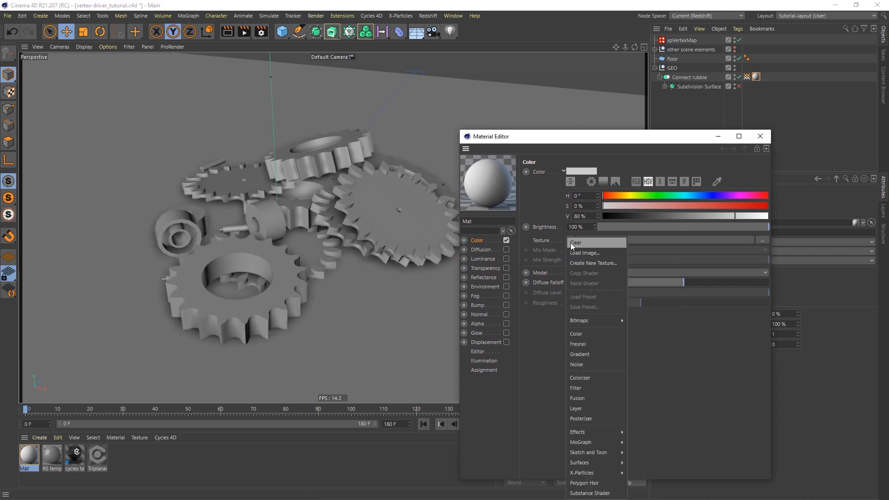
left_click(592, 364)
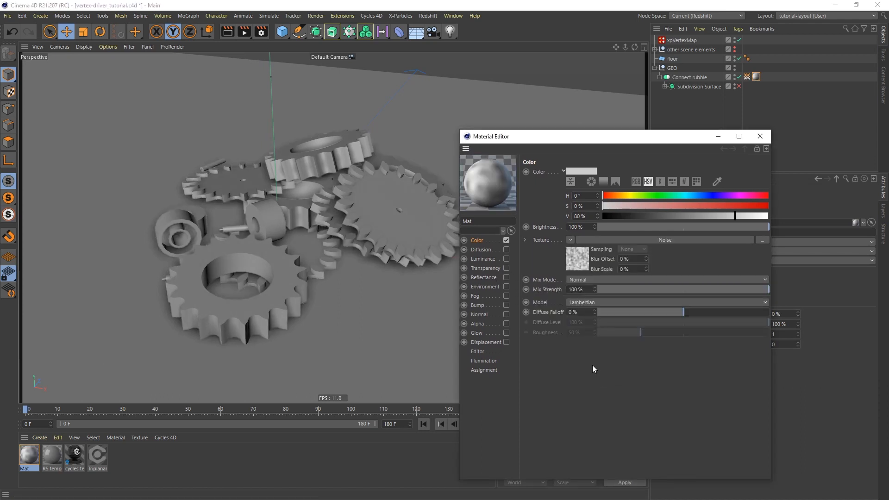
left_click(666, 240)
Switch the viewport to Gouraud shading and reposition the material editor.
left_click_drag(626, 143, 645, 96)
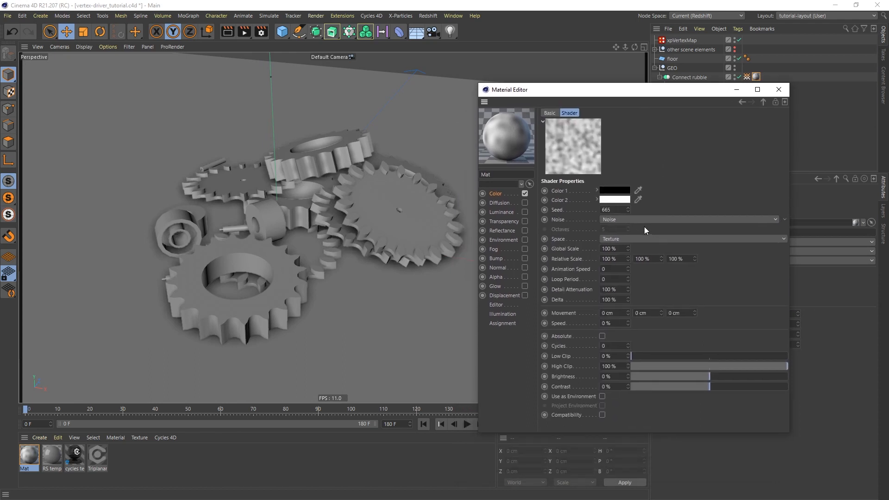
left_click_drag(626, 94, 613, 116)
key("n")
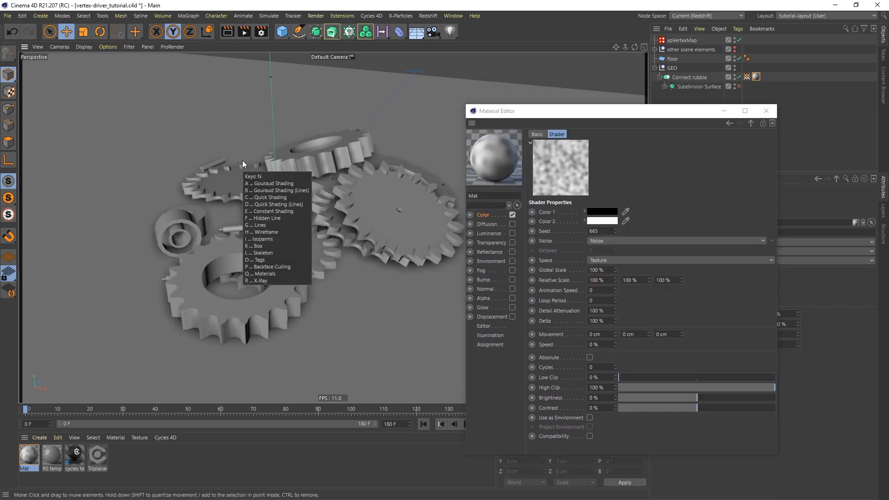
key("a")
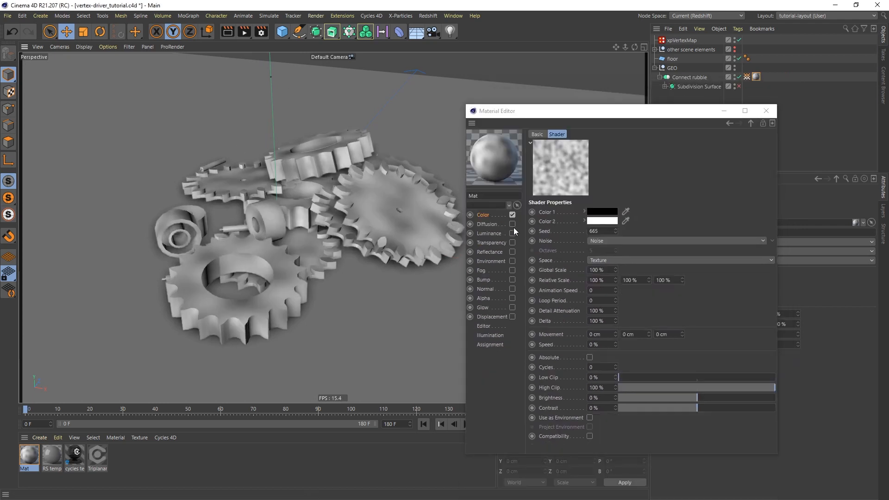
left_click(105, 46)
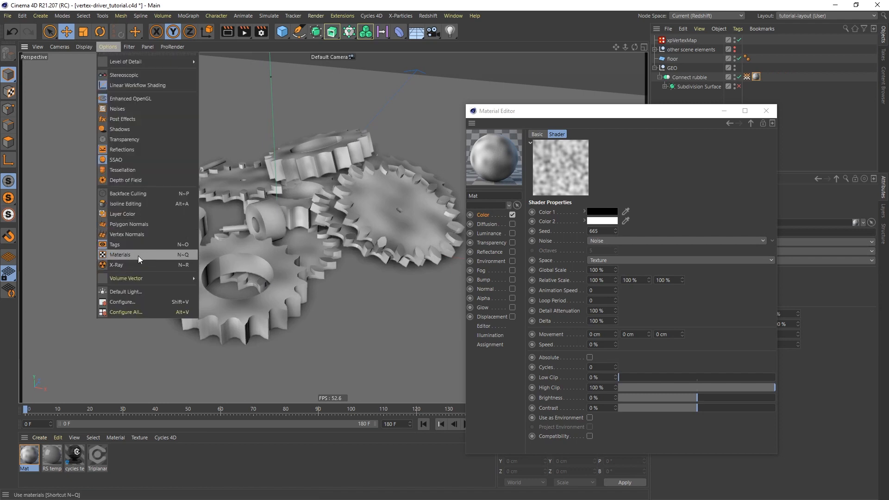
left_click(513, 31)
left_click_drag(607, 111, 604, 96)
Set the Noise shader to 135% Global Scale, 59% Contrast and 4% Low Clip.
left_click_drag(612, 255, 613, 255)
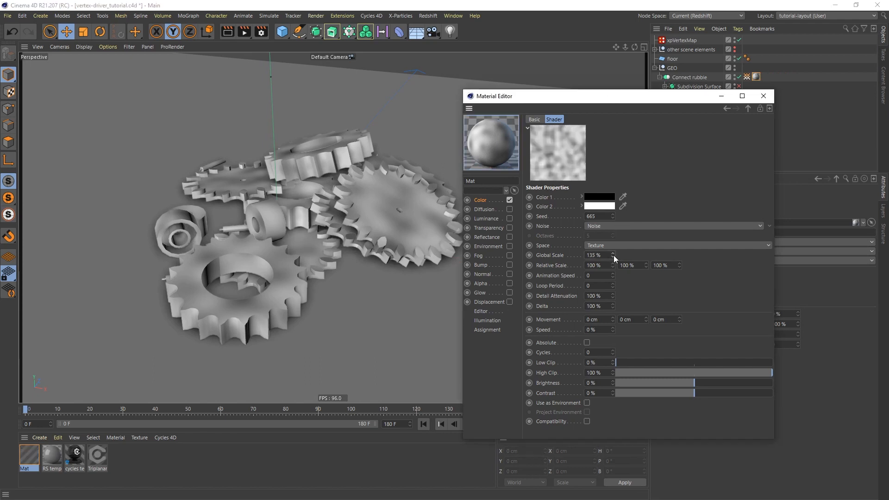
left_click_drag(693, 391, 827, 391)
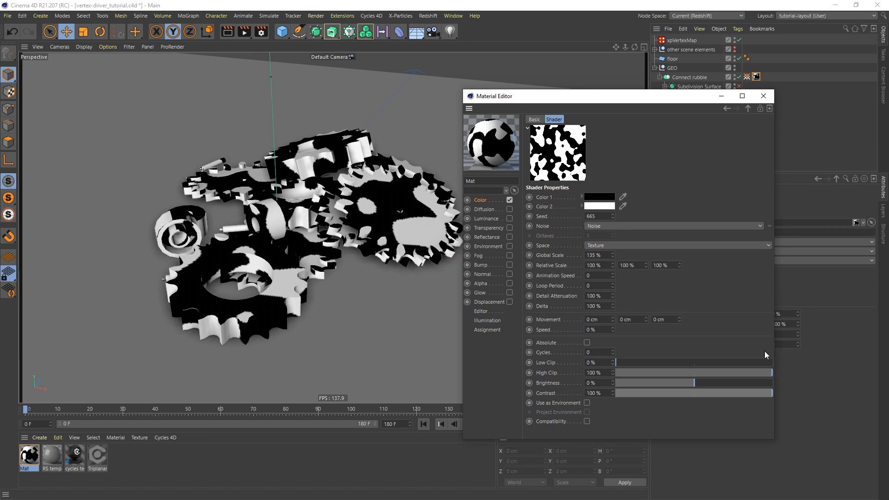
left_click_drag(760, 393, 741, 394)
left_click_drag(615, 360, 622, 362)
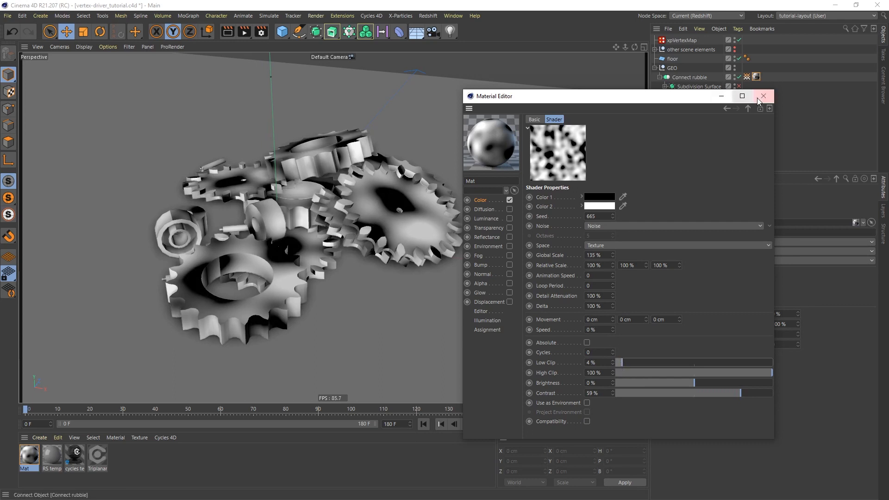
Close the material editor, switch to quick shading, and select the xpVertexMap.
left_click(763, 96)
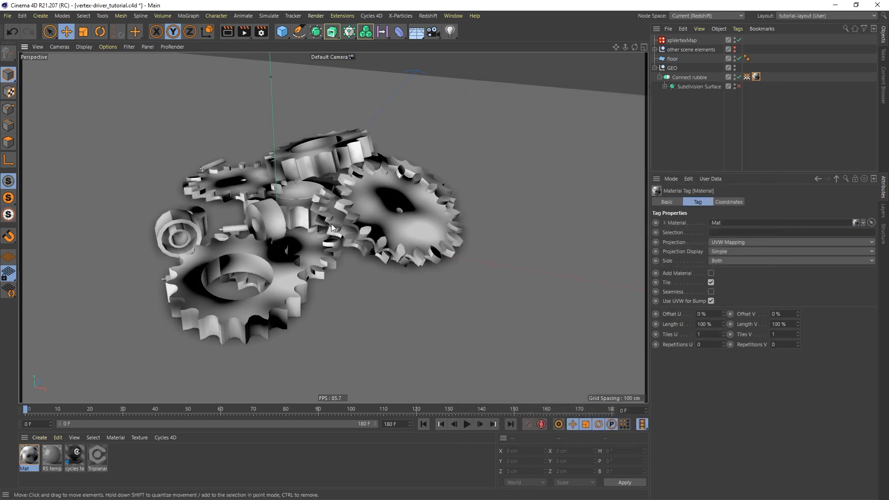
key("n")
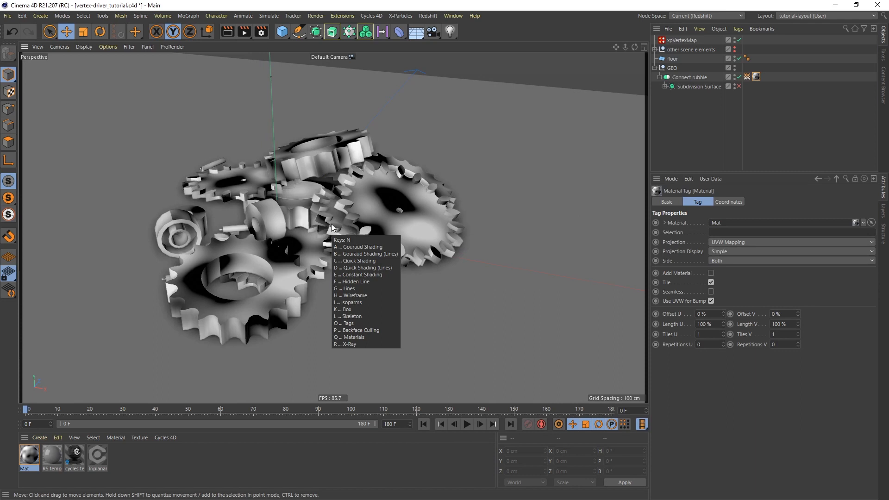
key("c")
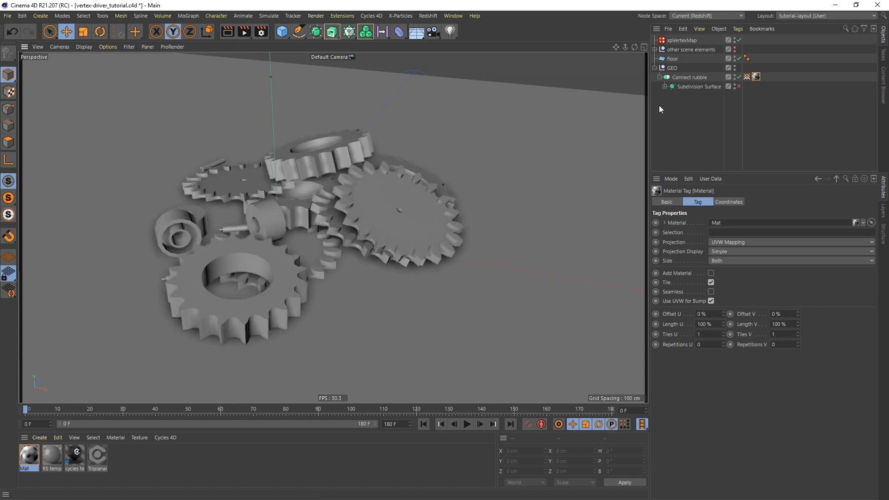
left_click(747, 76)
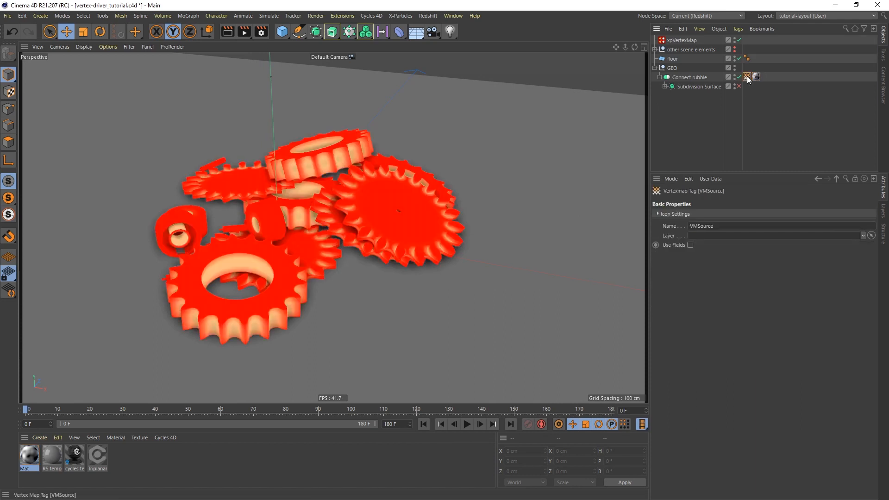
left_click(678, 40)
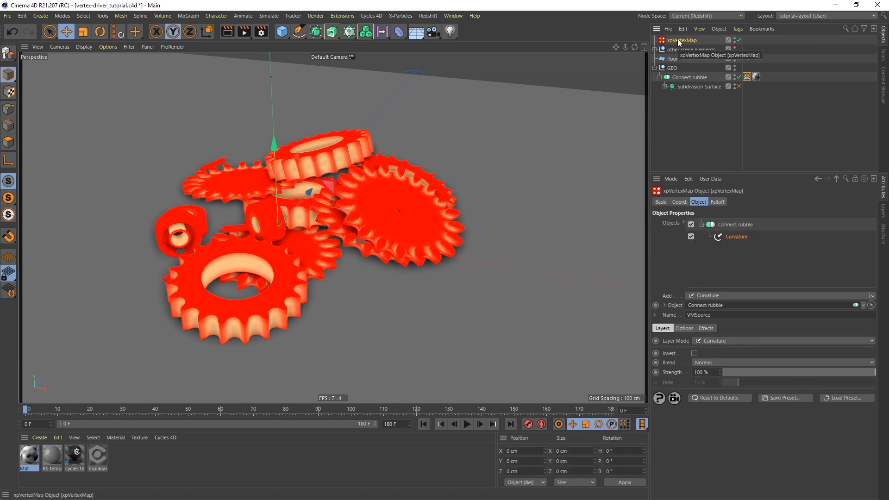
Add a Texture layer that reads the gears' Mat material tag.
left_click(713, 296)
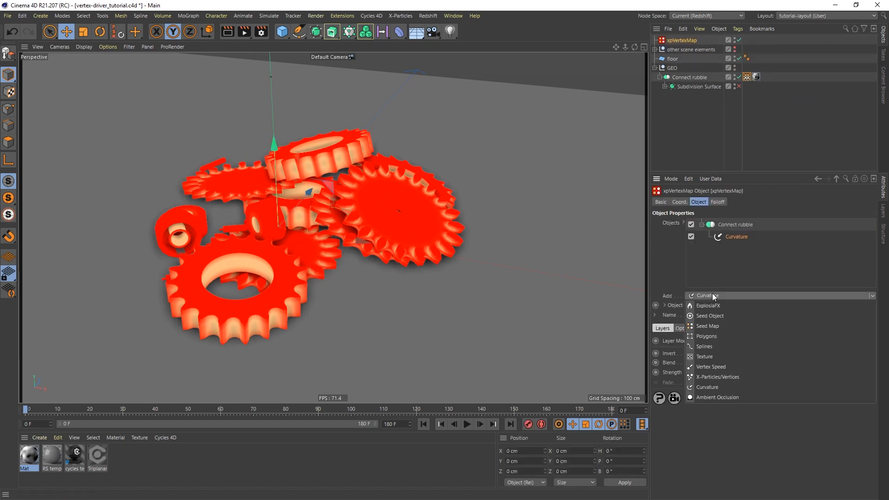
left_click(707, 356)
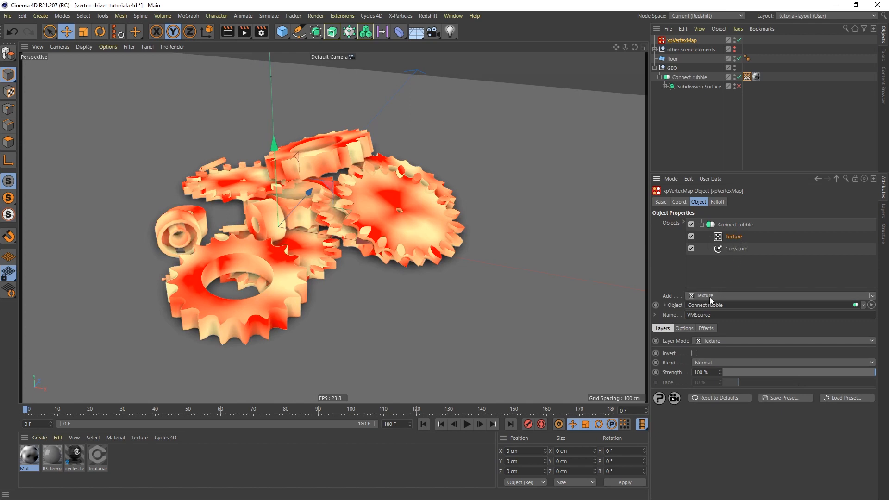
left_click(687, 326)
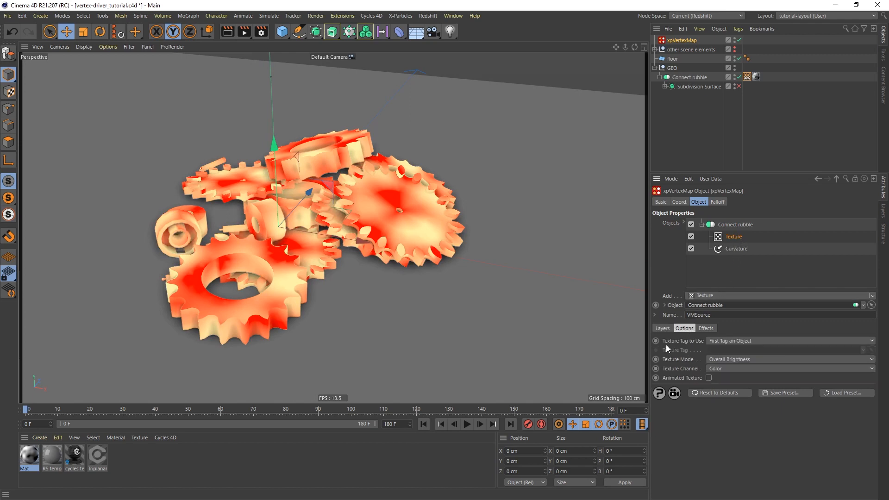
left_click(747, 340)
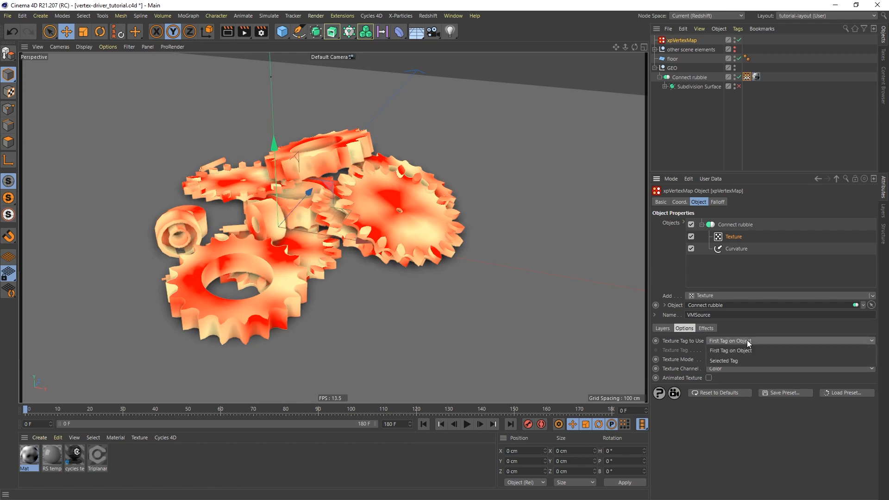
left_click(728, 362)
left_click_drag(757, 77, 715, 353)
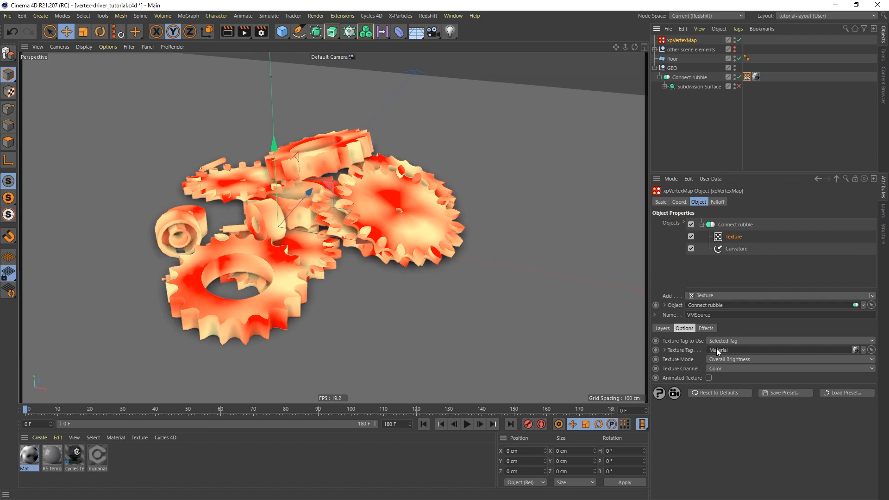
Toggle the Texture layer off and on to compare, then show its blending settings.
left_click(691, 236)
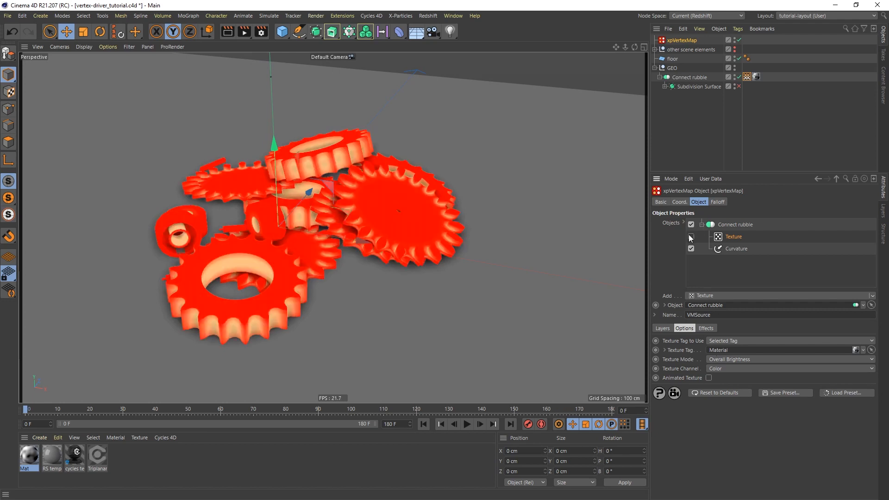
left_click(691, 237)
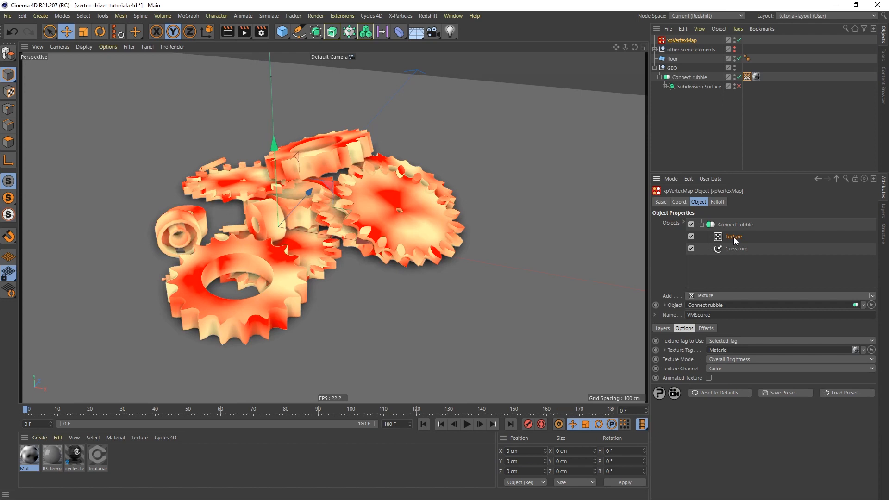
left_click(663, 328)
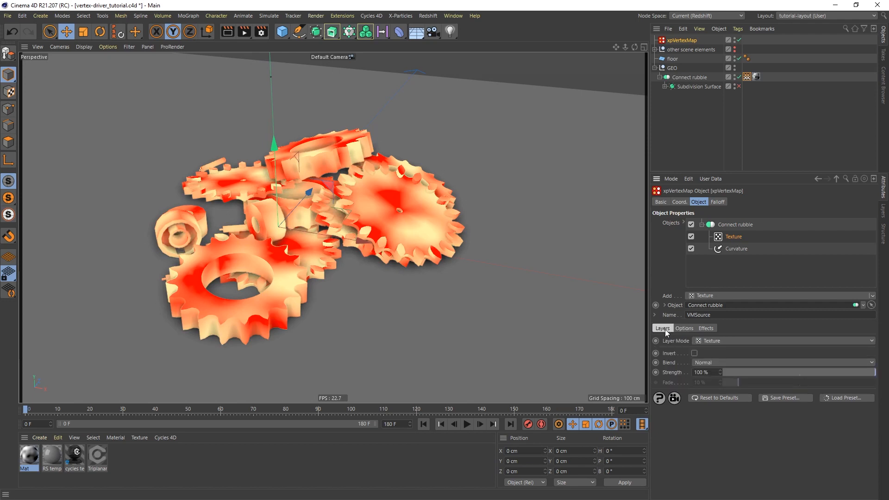
Set the Texture layer's Blend mode to Min, toggling the layer to compare results.
left_click(728, 363)
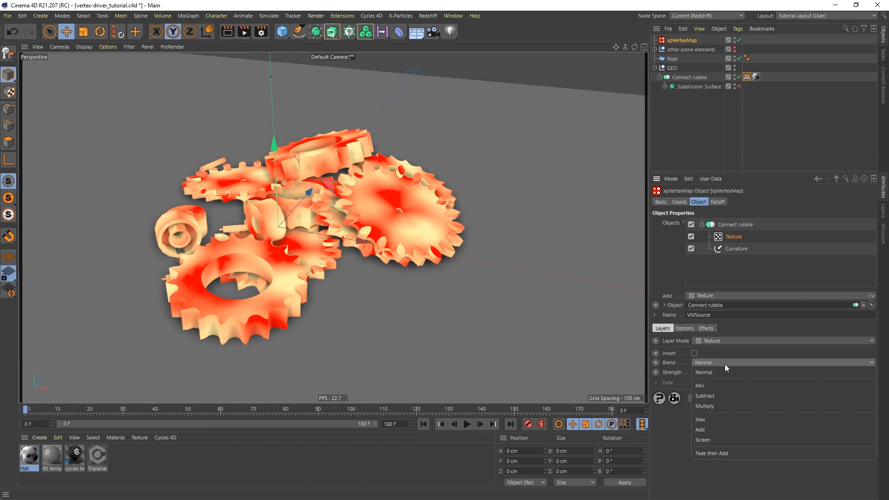
left_click(714, 386)
scroll(271, 306, "up", 8)
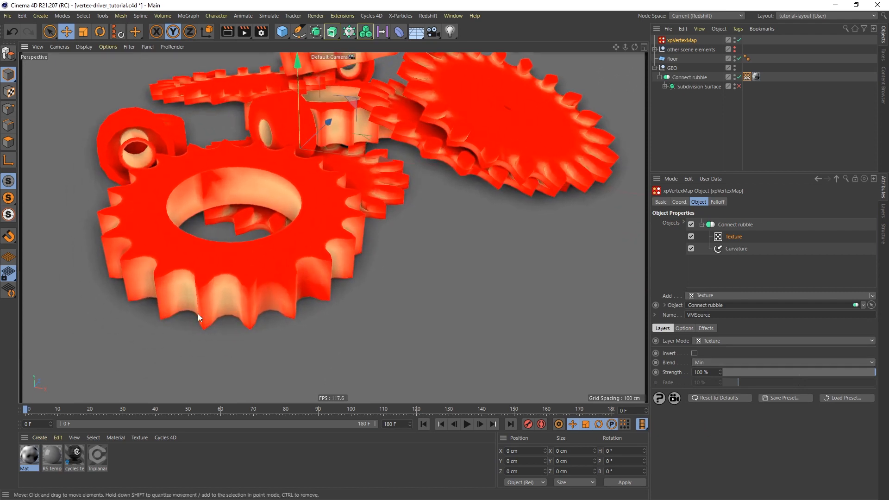
left_click(691, 237)
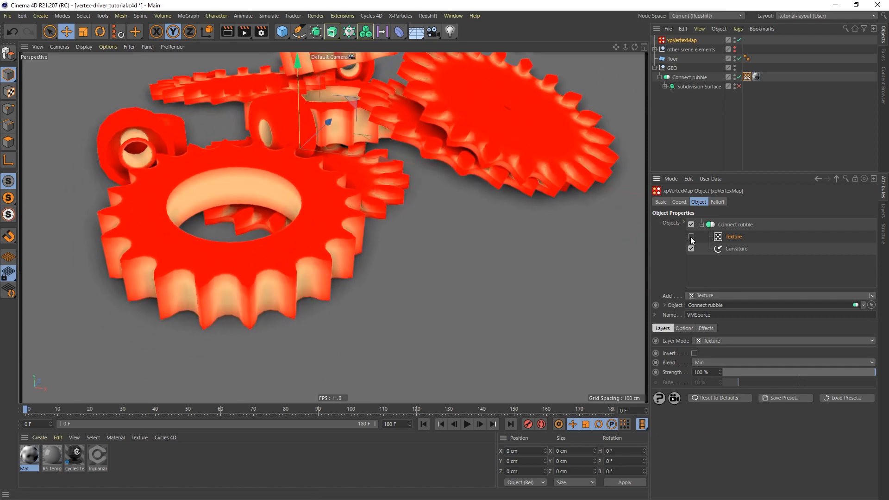
left_click(690, 237)
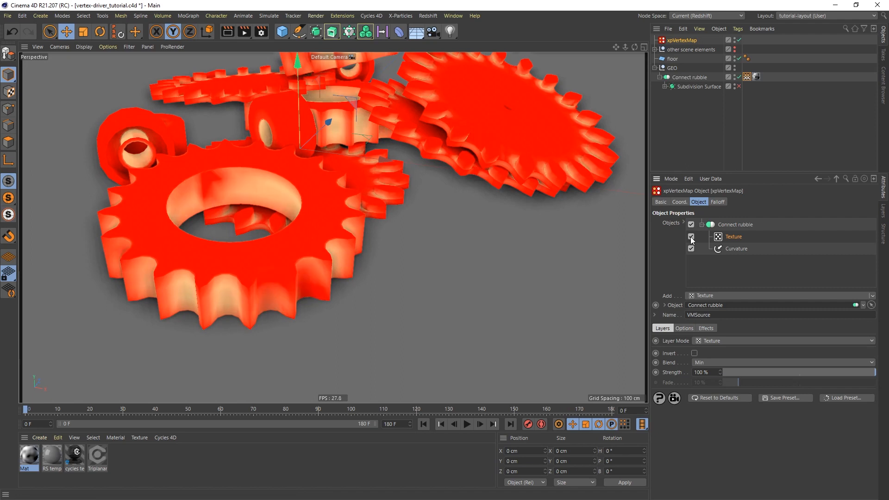
scroll(380, 213, "down", 4)
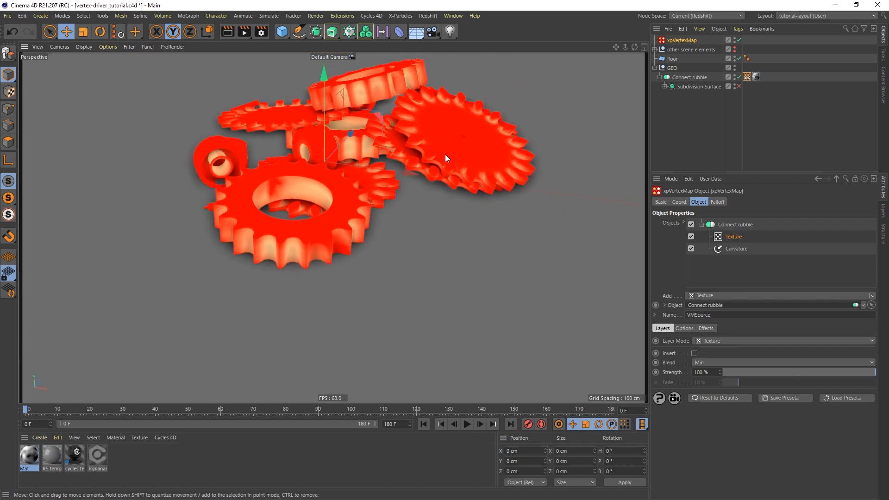
middle_click_drag(446, 155, 433, 208, "alt")
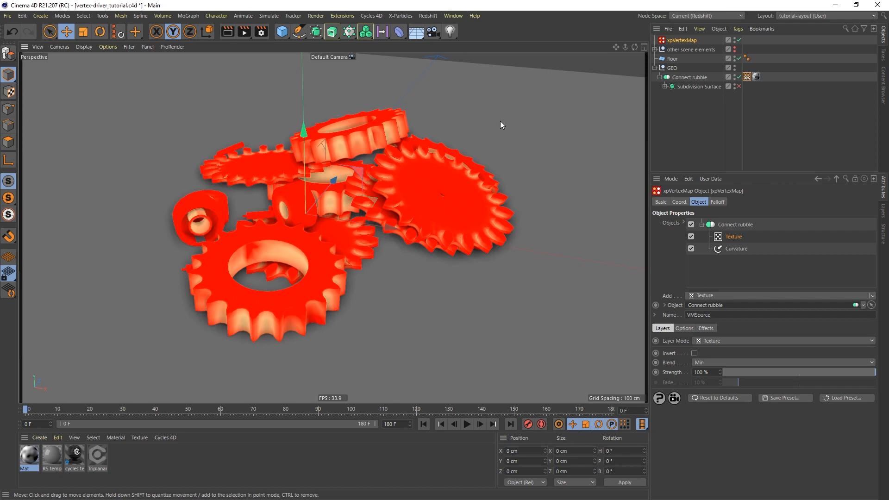
left_click_drag(379, 221, 355, 215, "alt")
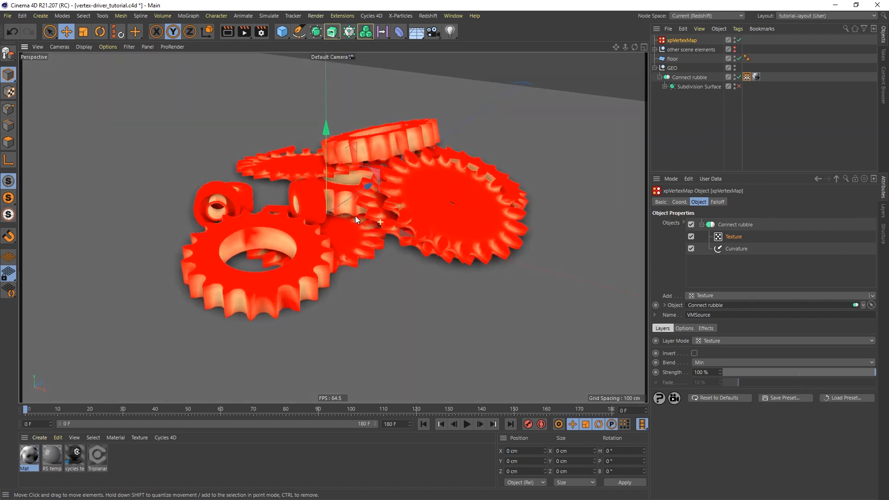
Add a Capsule primitive and set its orientation to +X.
left_click(284, 34)
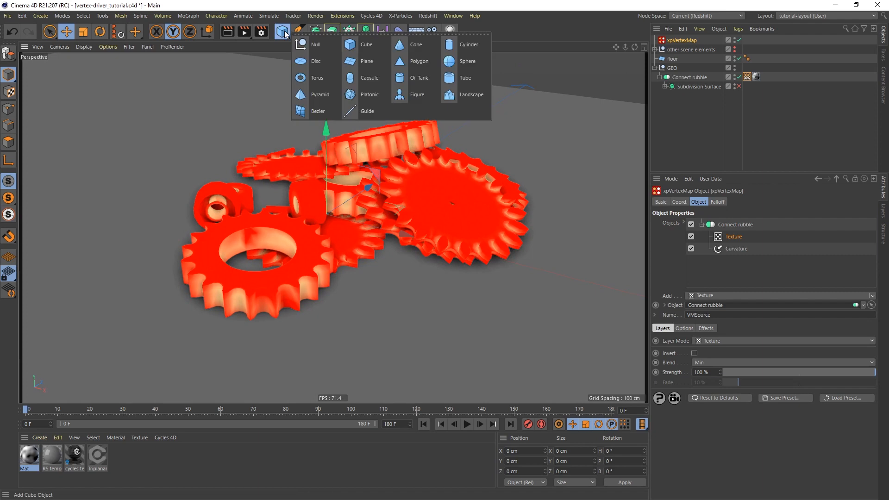
left_click(365, 83)
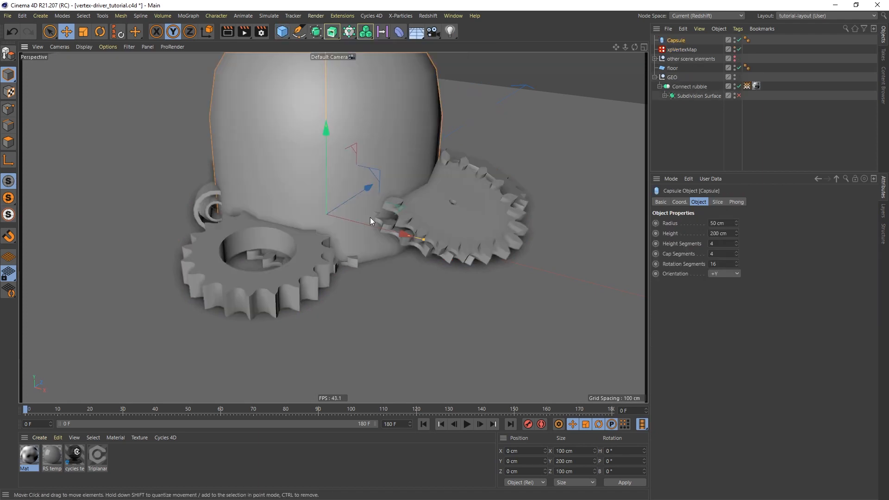
scroll(390, 174, "down", 5)
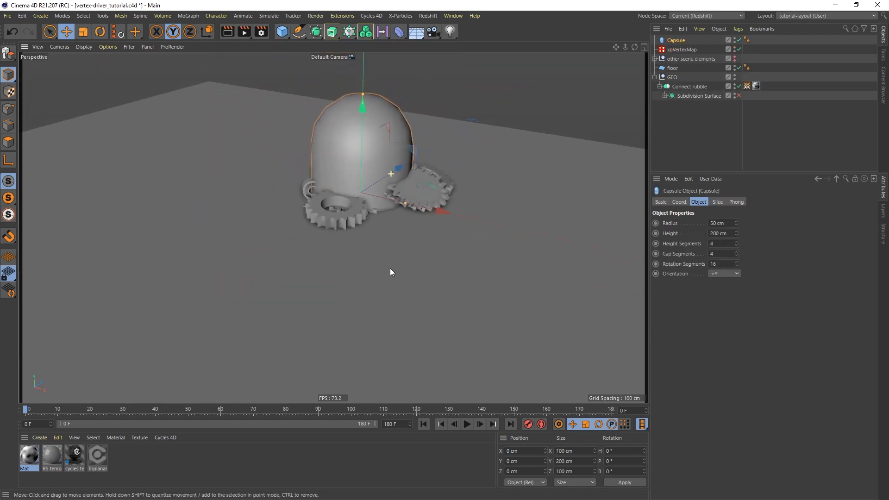
left_click(727, 262)
left_click(729, 274)
left_click(724, 286)
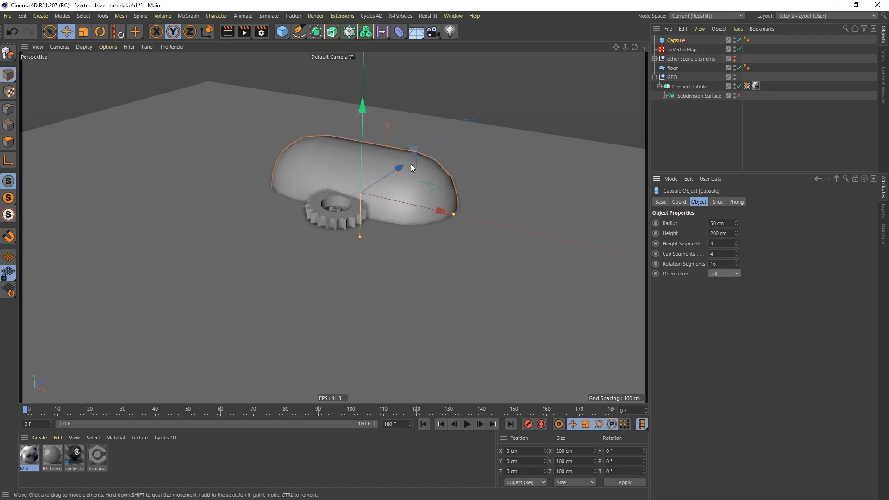
Move the capsule along Z in front of the gears, lengthen it to 373.819 cm, raise it slightly.
left_click_drag(396, 169, 291, 251)
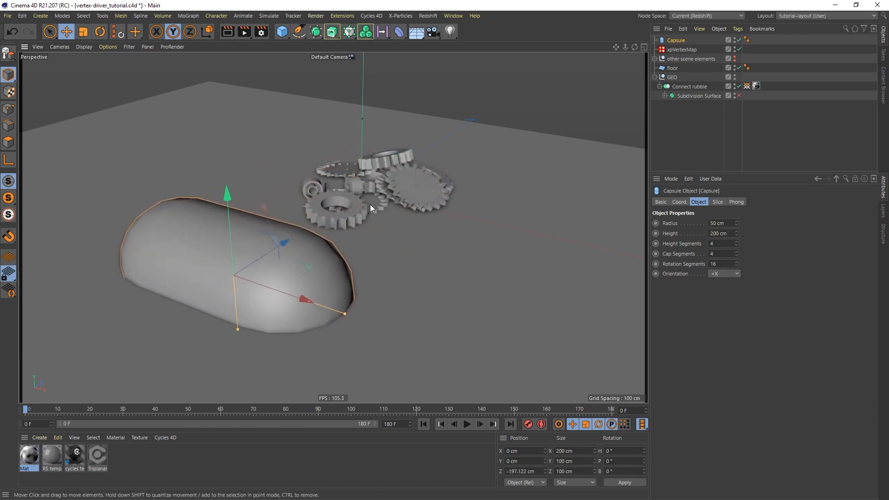
left_click_drag(371, 204, 317, 213, "alt")
right_click_drag(361, 220, 371, 205, "alt")
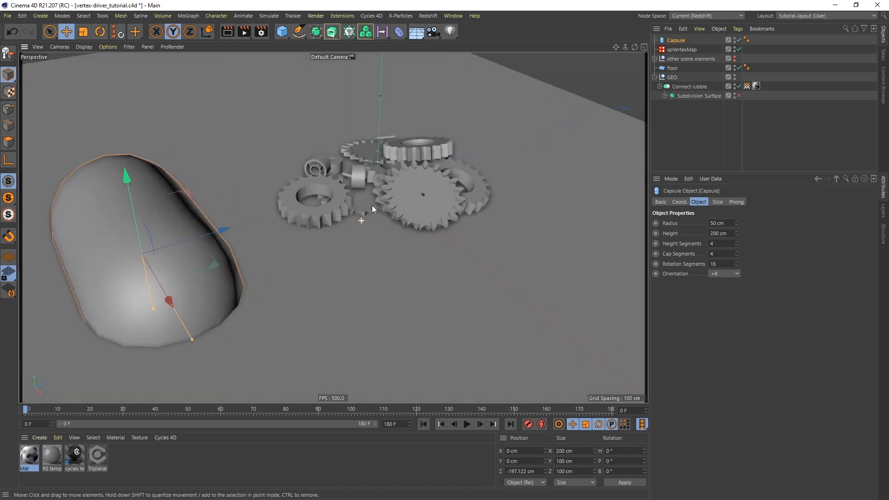
left_click_drag(371, 204, 364, 228, "alt")
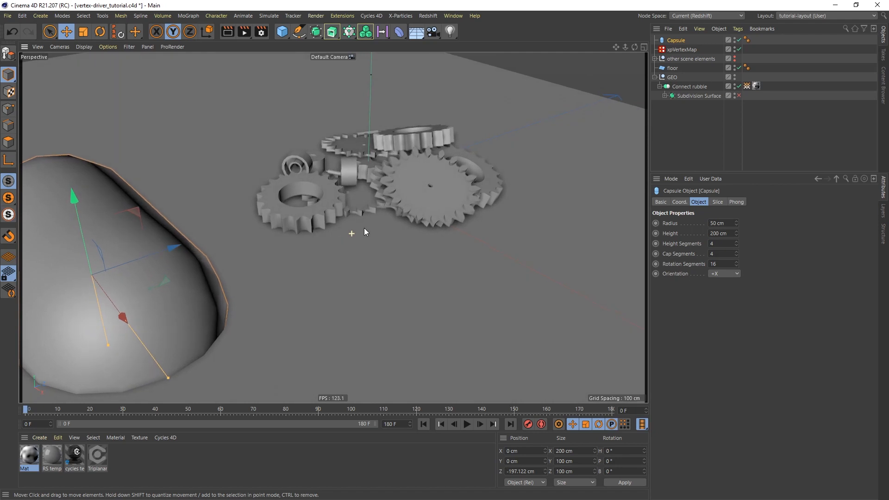
right_click_drag(349, 218, 349, 267, "alt")
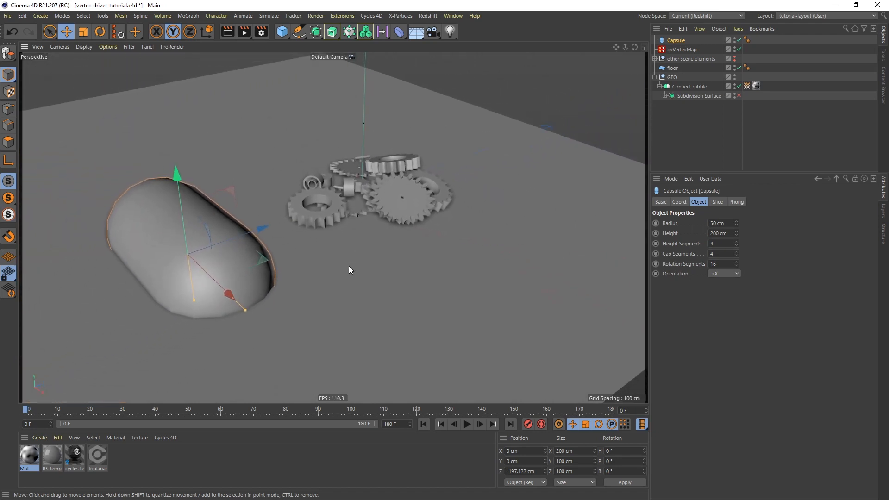
left_click_drag(356, 250, 329, 256, "alt")
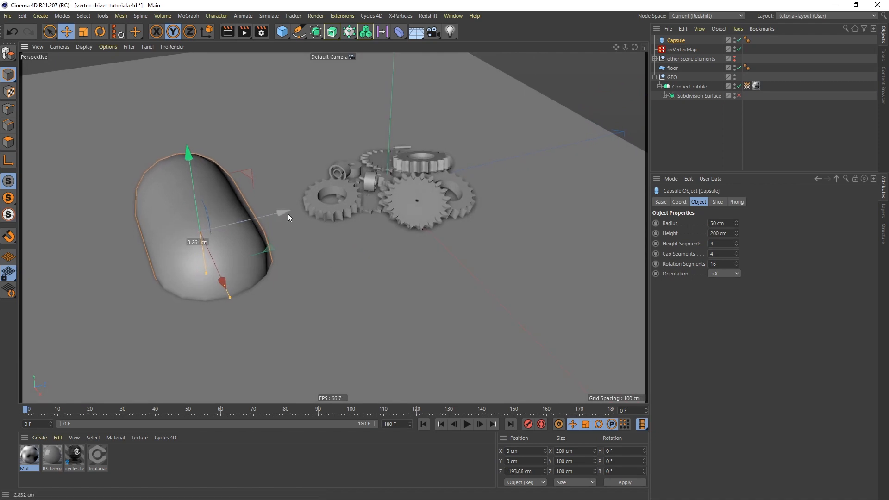
left_click_drag(288, 213, 319, 205)
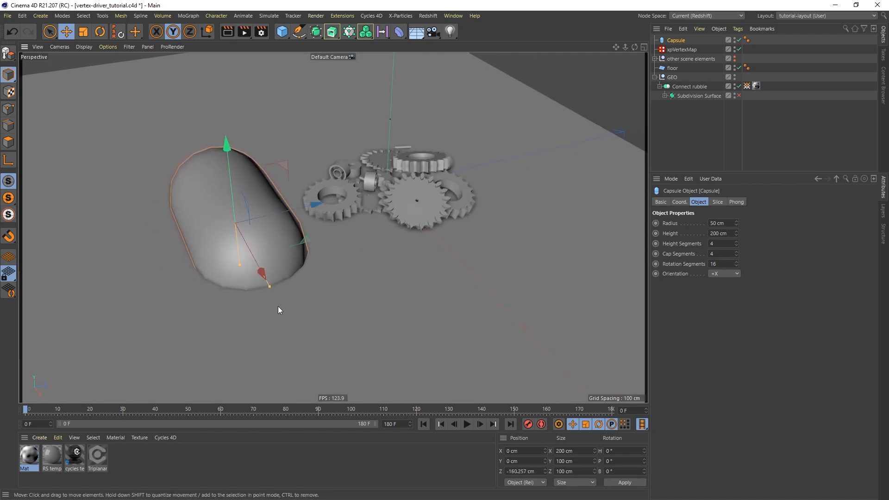
left_click_drag(269, 291, 309, 359)
left_click_drag(228, 146, 226, 131)
left_click_drag(334, 262, 301, 245, "alt")
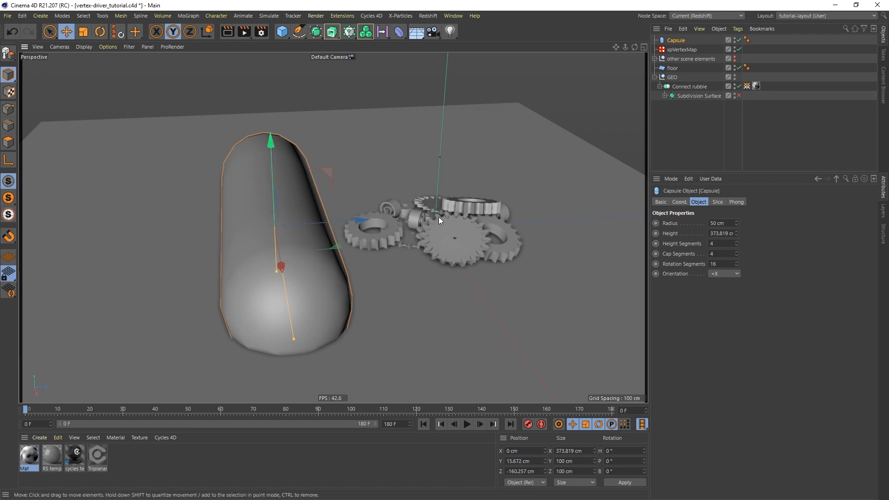
left_click_drag(292, 246, 254, 210, "alt")
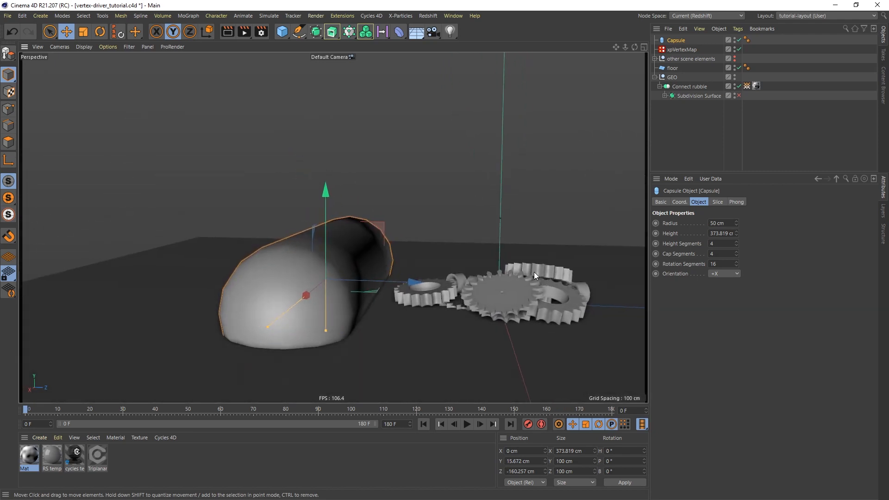
mouse_move(538, 275)
left_mouse_down("alt")
mouse_move(545, 284)
mouse_move(549, 274)
left_mouse_up("alt")
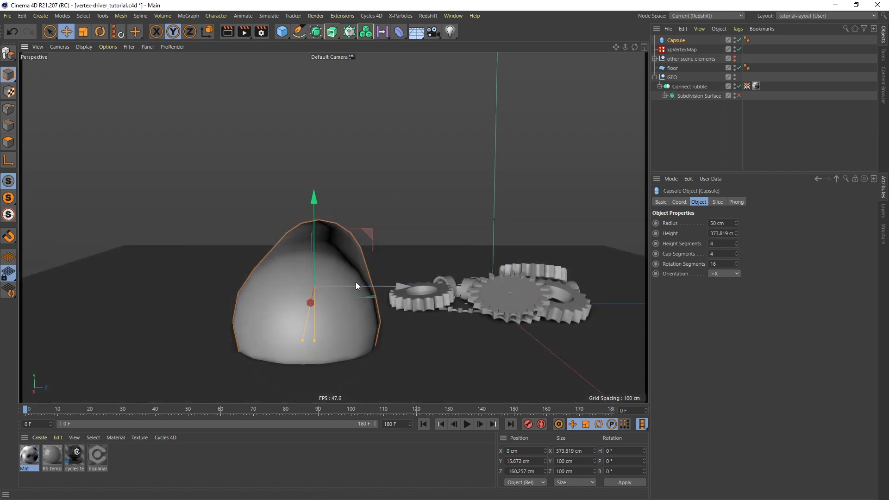
Flatten the capsule by setting its Z scale to 0.71.
left_click(679, 202)
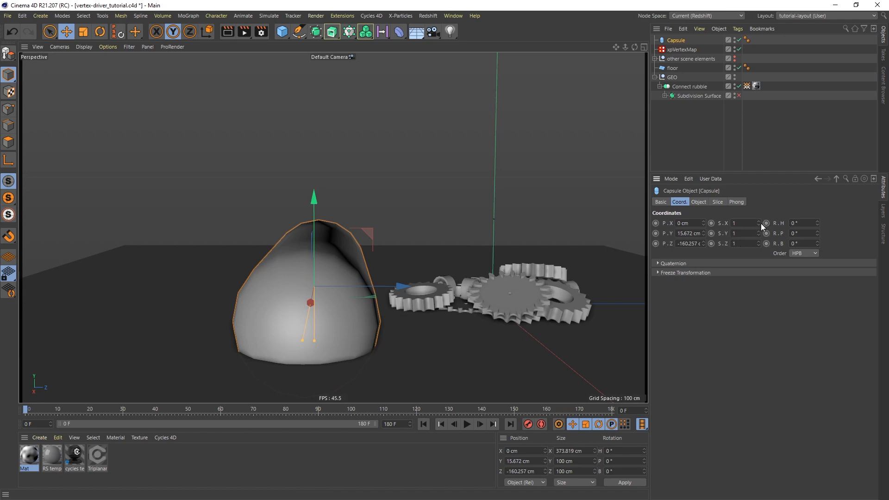
left_click_drag(759, 244, 558, 262)
left_click_drag(348, 257, 348, 297, "alt")
middle_click_drag(348, 269, 301, 257, "alt")
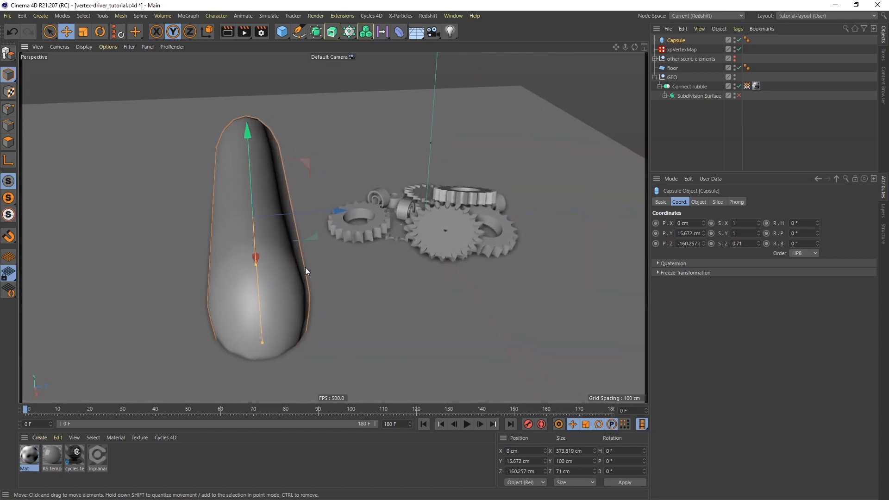
Keyframe the capsule's Z position at frame 0 and at frame 90 at Z 132.252 cm.
left_click(656, 244, "ctrl")
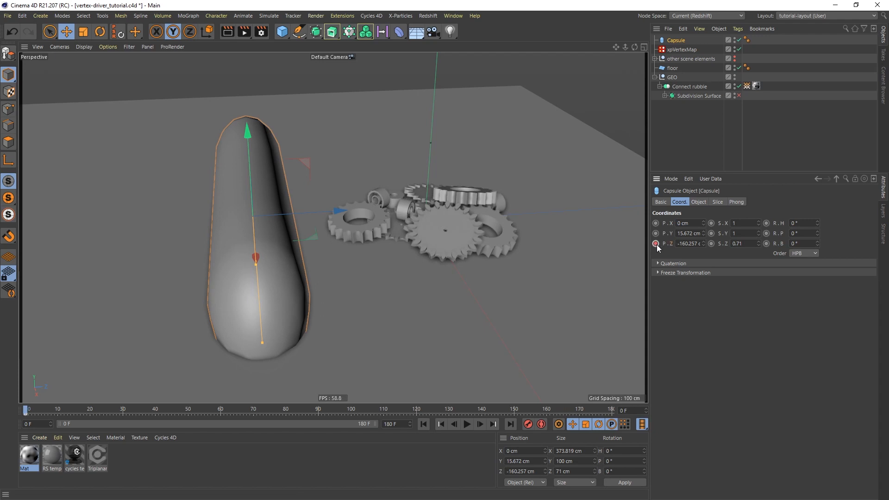
left_click(318, 409)
left_click_drag(342, 212, 613, 196)
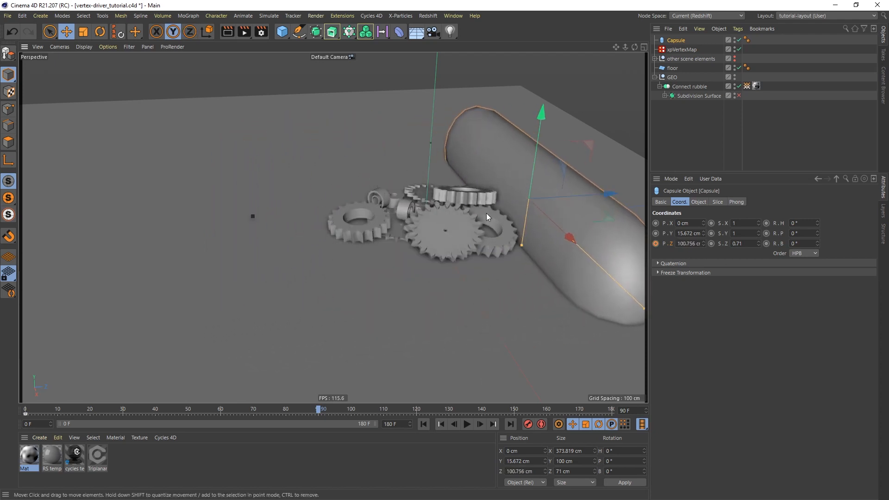
middle_click_drag(486, 213, 463, 235, "alt")
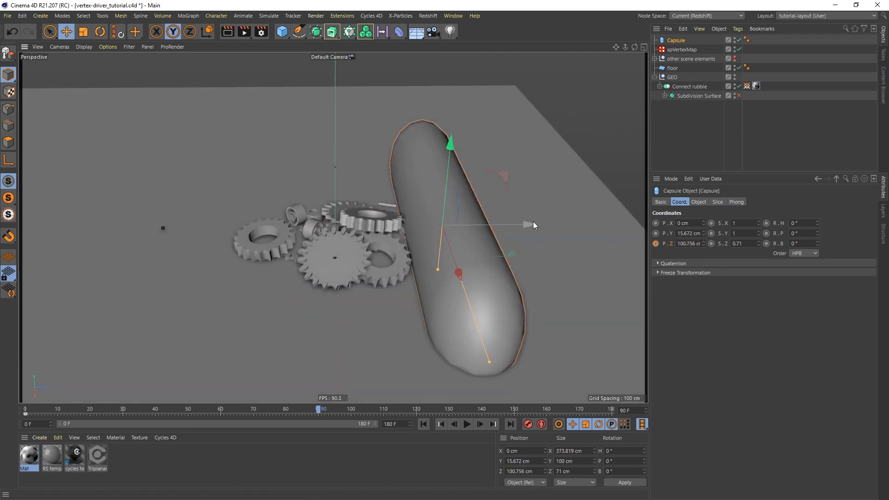
left_click_drag(533, 221, 565, 217)
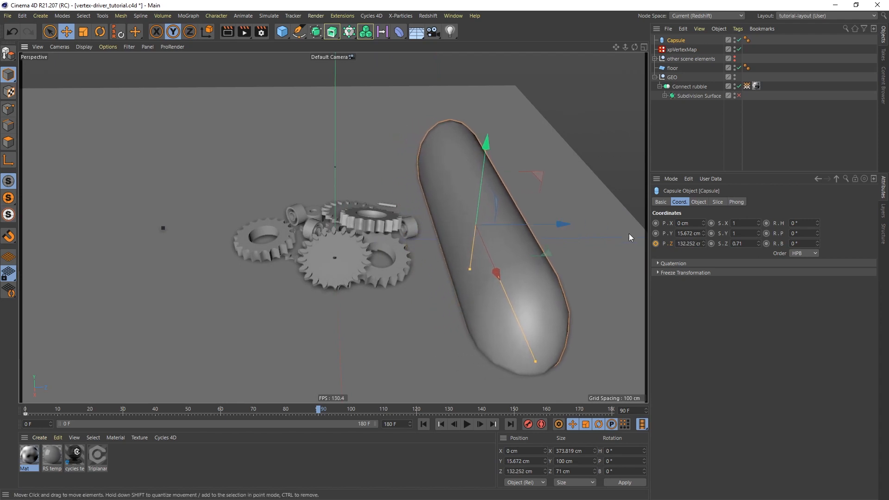
left_click(656, 243)
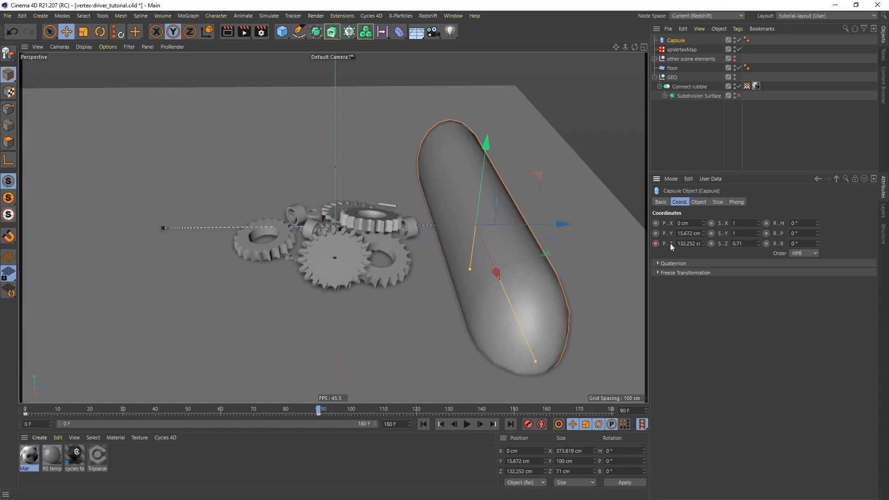
Apply Ease Ease interpolation to the capsule's Z-position keys in the Timeline, then close it.
right_click(668, 244)
mouse_move(694, 250)
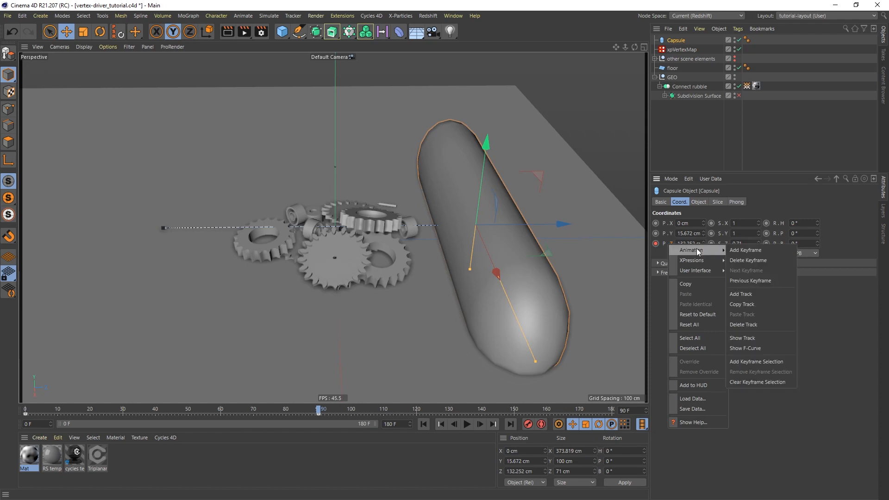
left_click(766, 338)
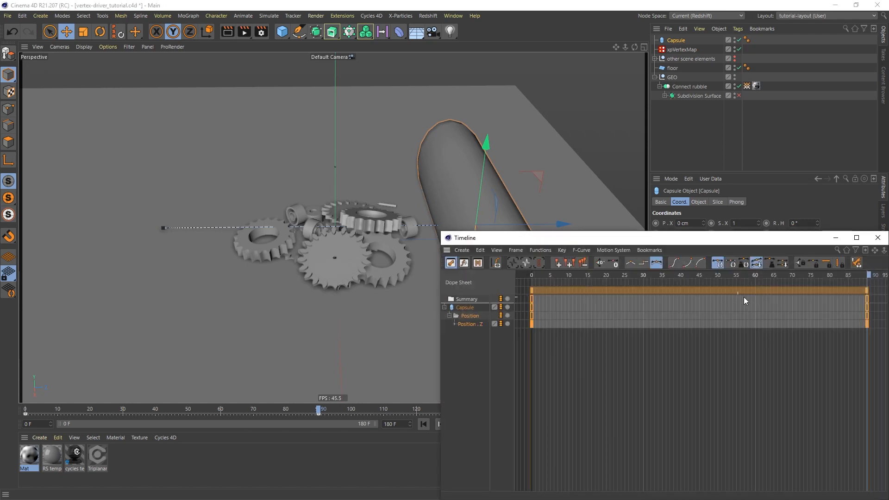
left_click(630, 262)
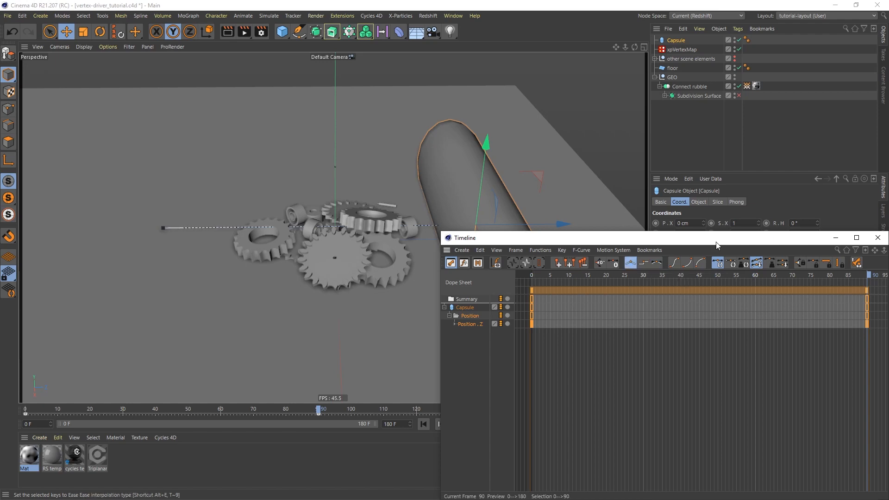
left_click_drag(754, 239, 520, 126)
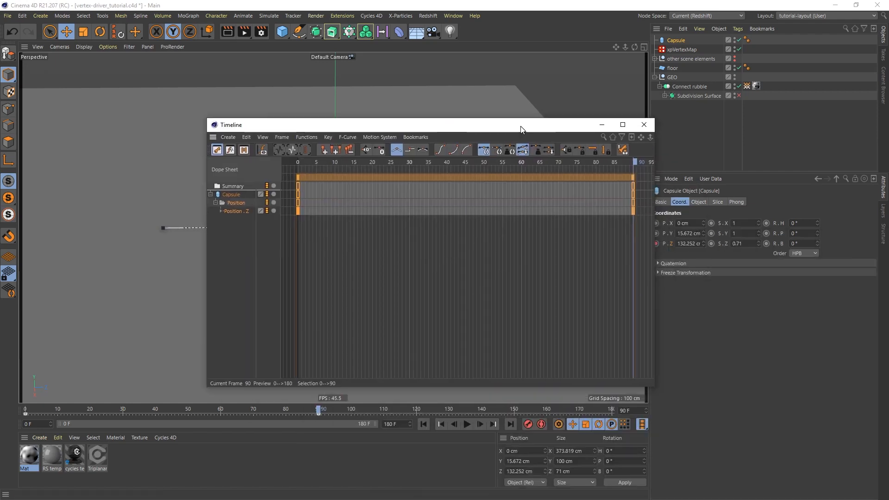
left_click(648, 128)
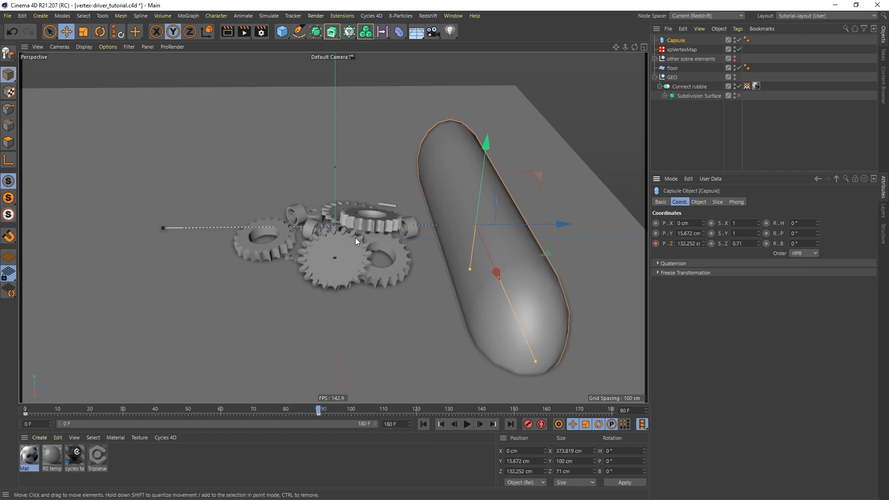
Add a Display tag to the Capsule with shading mode overridden to Lines.
right_click(679, 41)
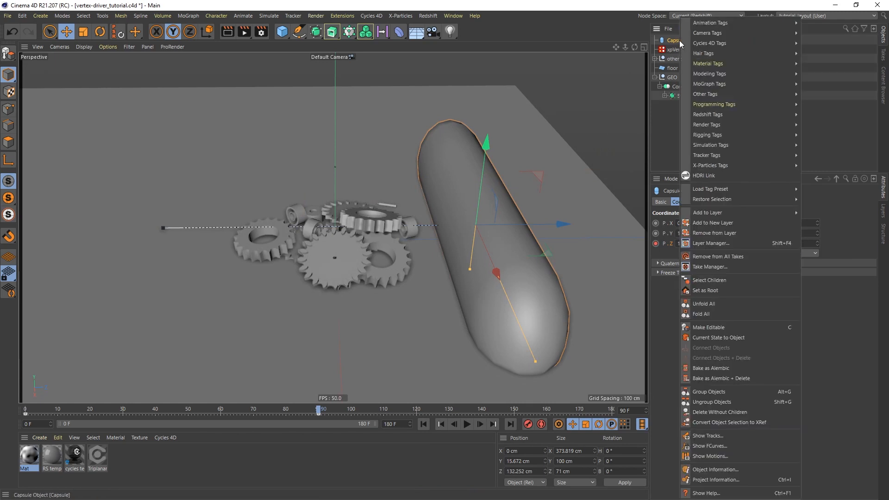
mouse_move(719, 124)
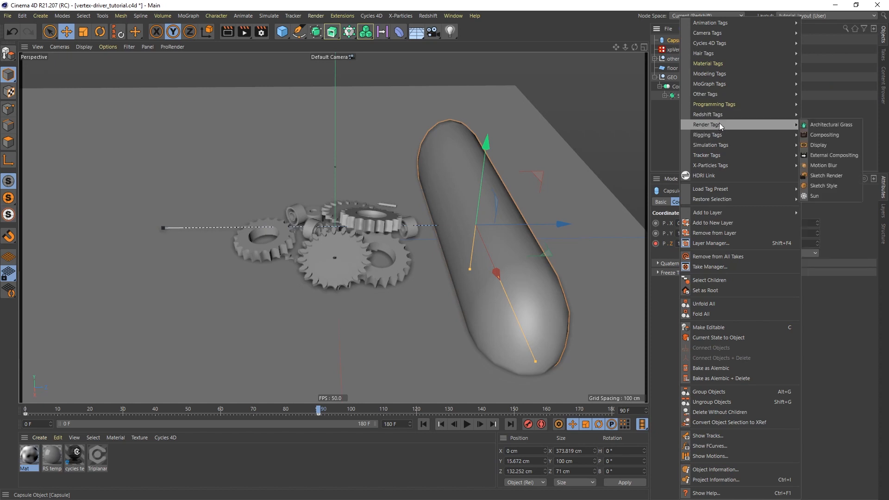
left_click(823, 145)
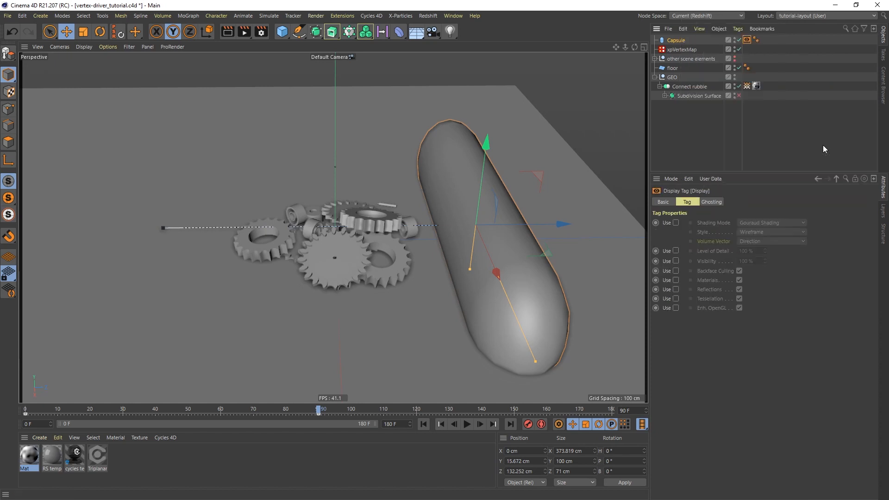
left_click(676, 223)
left_click(765, 221)
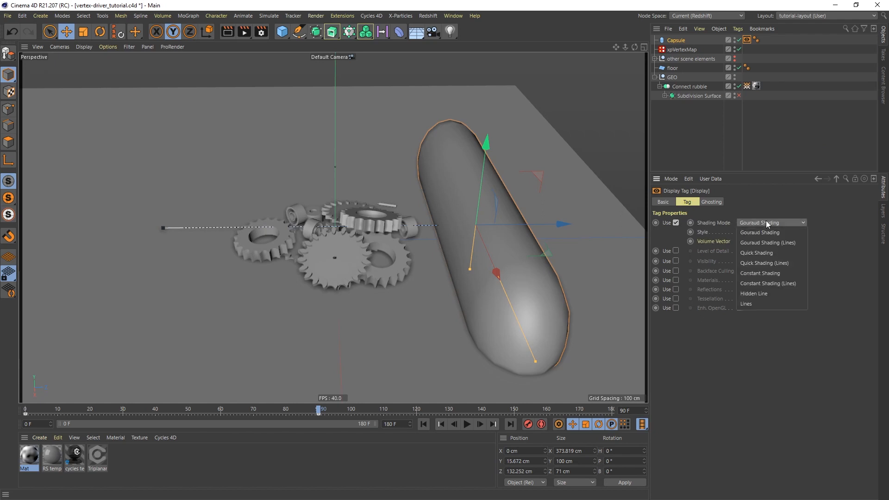
left_click(760, 305)
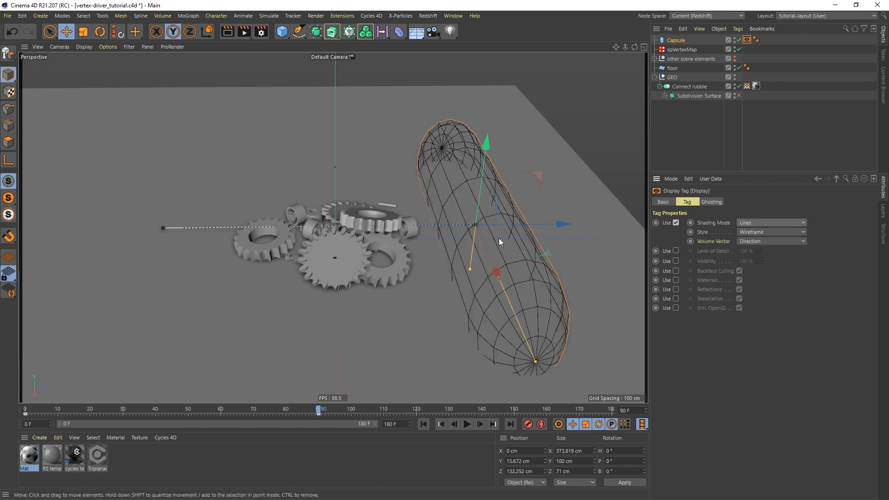
Play the animation from the first frame and stop at frame 47.
left_click(421, 424)
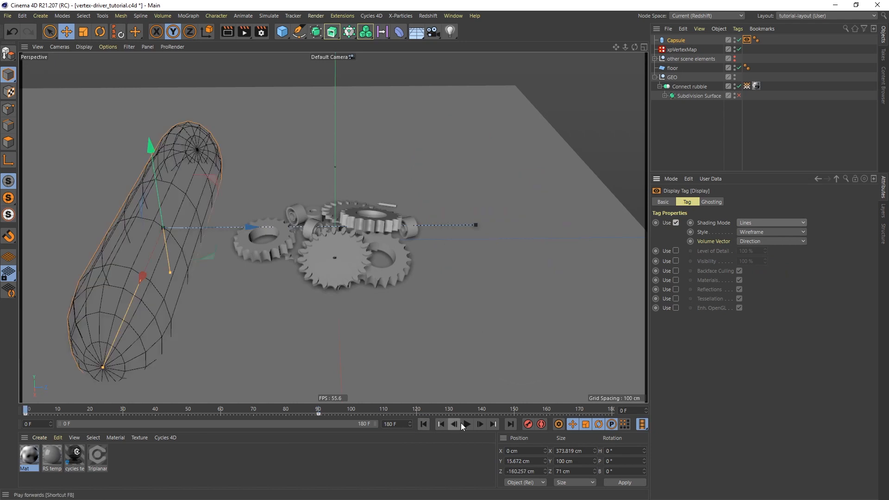
left_click(468, 424)
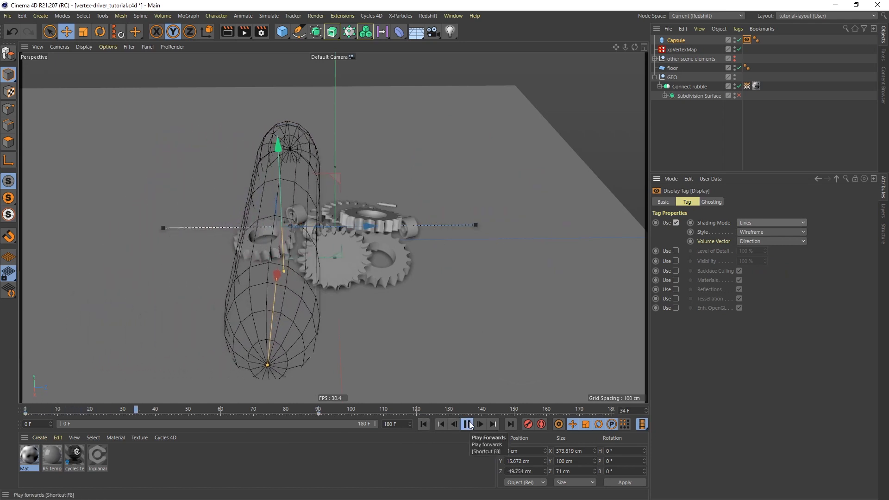
left_click(468, 424)
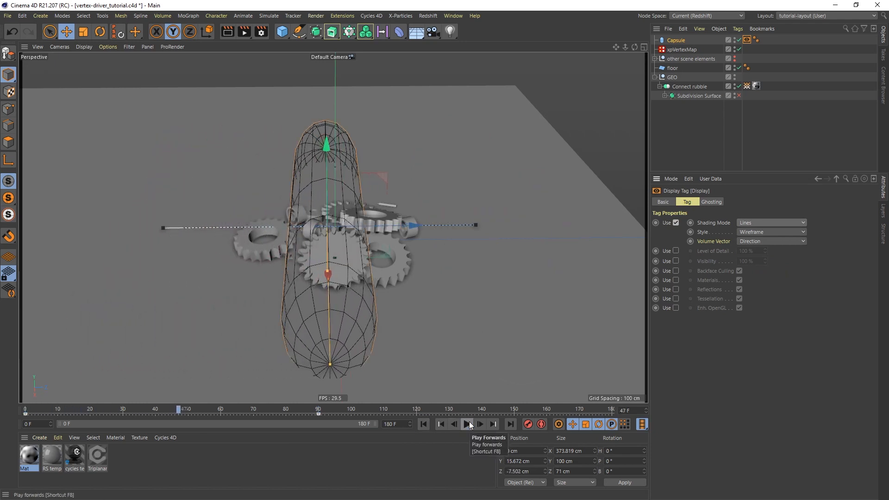
Add a Polygons layer to the xpVertexMap and untick the Texture and Curvature layers.
left_click(681, 49)
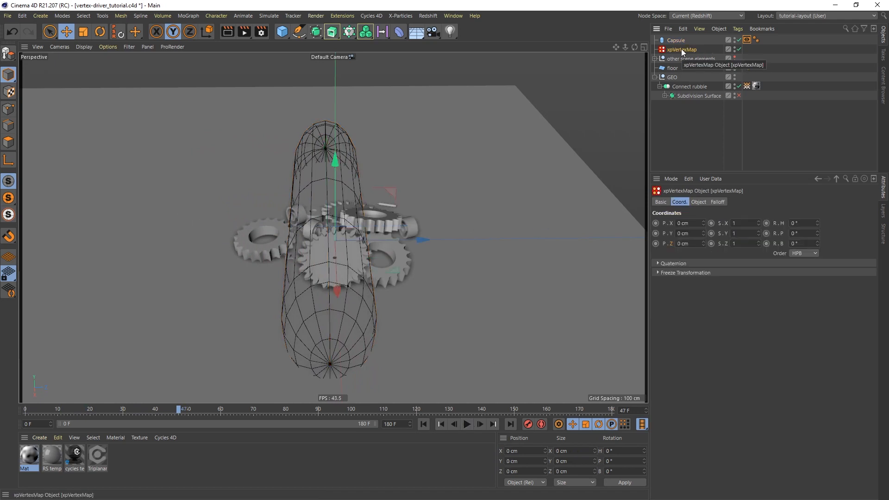
left_click(701, 202)
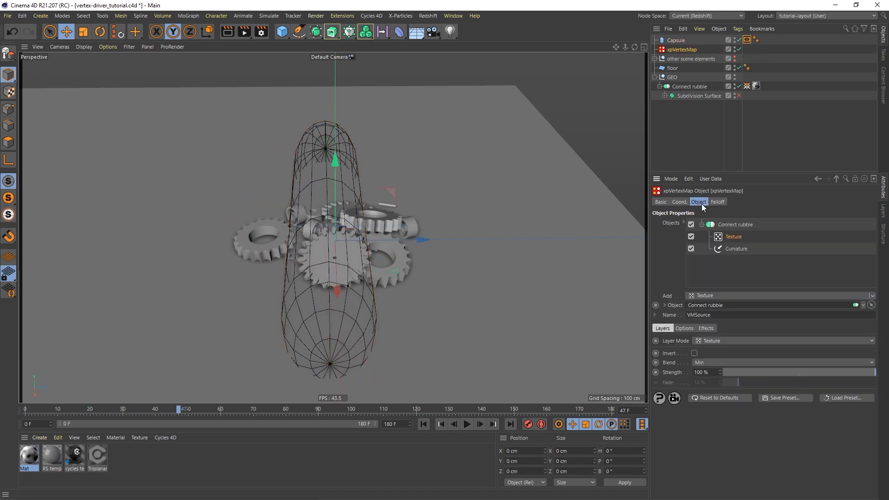
left_click(719, 295)
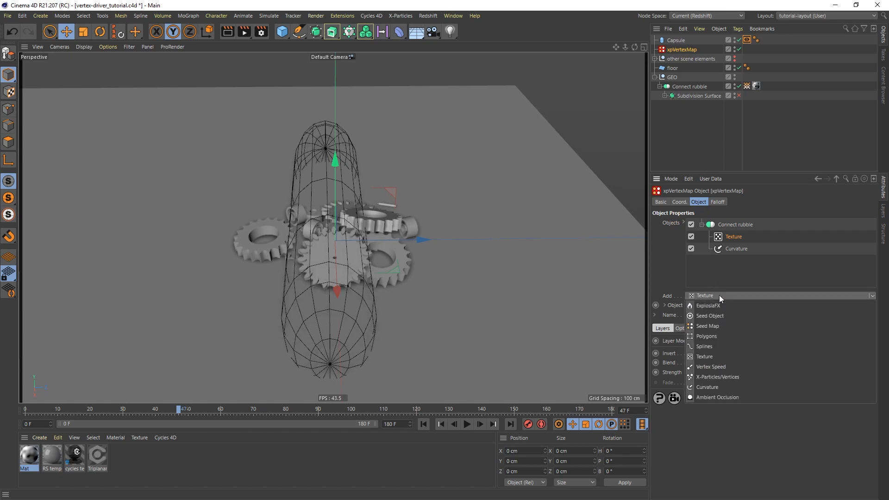
left_click(711, 336)
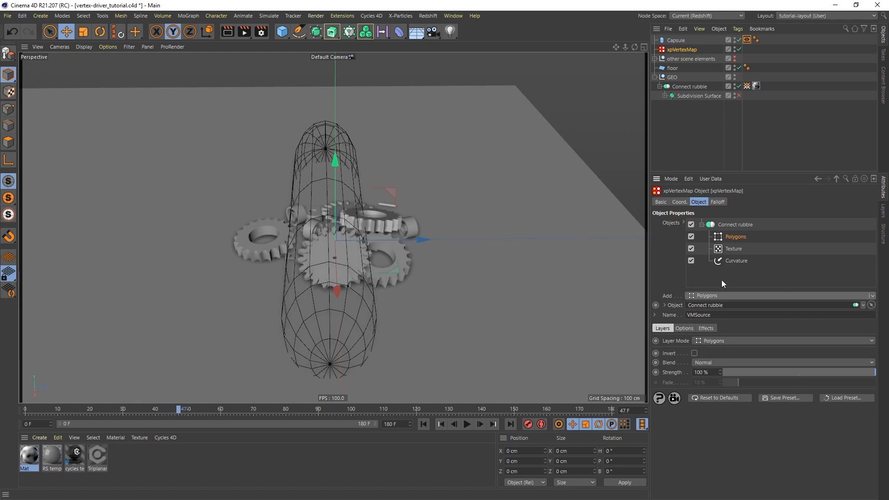
left_click(690, 249)
left_click(690, 261)
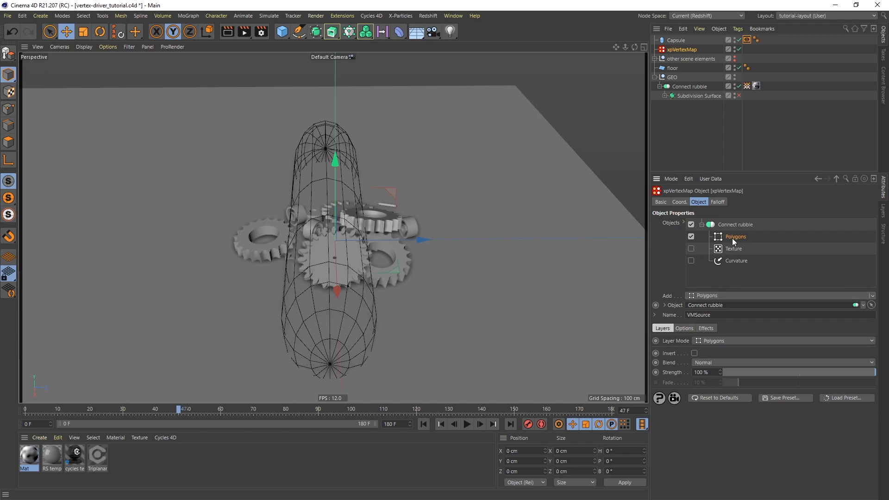
Move the Polygons layer to the bottom and set the Capsule as its object.
left_click_drag(733, 262, 733, 262)
left_click(685, 329)
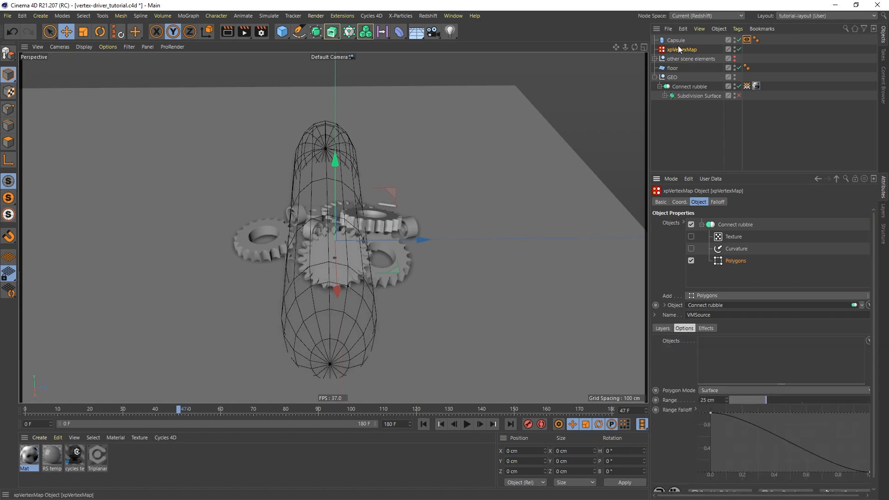
left_click_drag(676, 40, 728, 353)
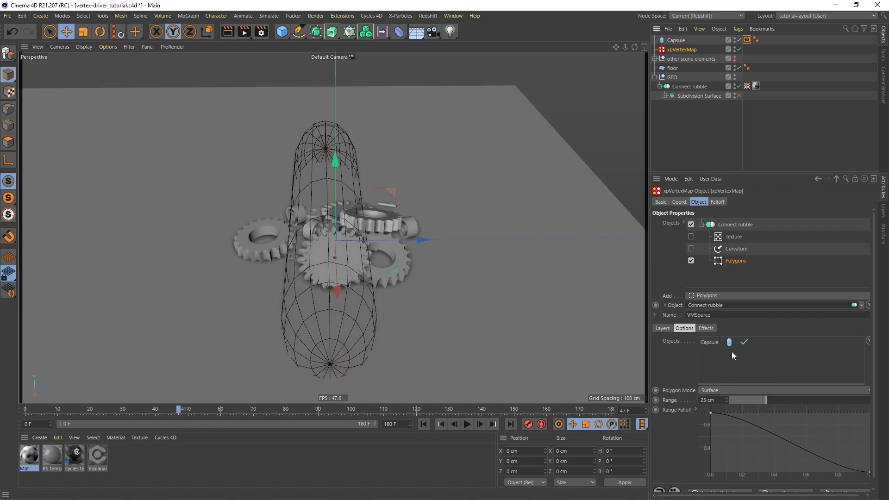
Select the Vertexmap tag to preview the gears' weight colours.
left_click(746, 86)
scroll(339, 257, "up", 3)
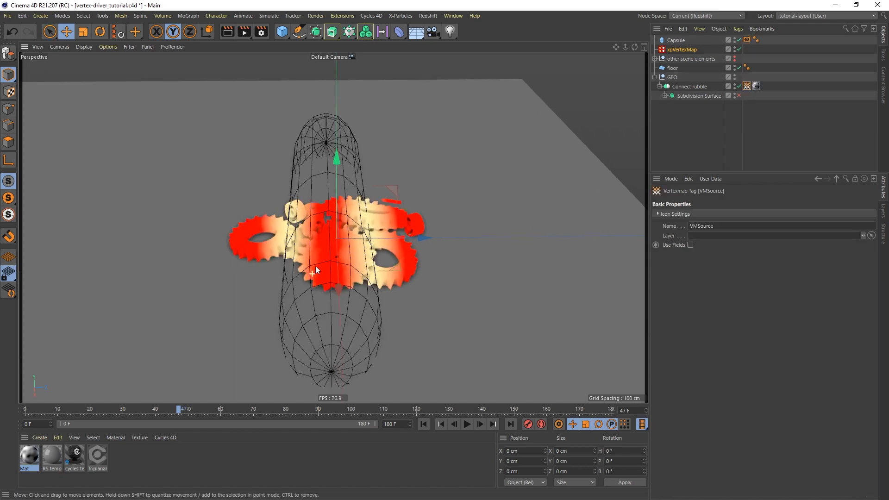
mouse_move(337, 272)
left_mouse_down("alt")
mouse_move(323, 260)
mouse_move(340, 271)
left_mouse_up("alt")
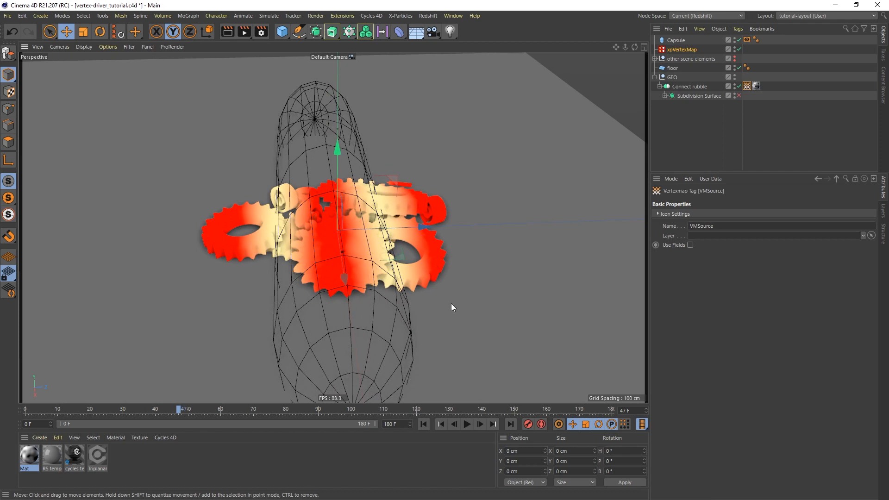
Lower the Polygons layer's range to 20 cm and set its Polygon Mode to Volume.
left_click(684, 50)
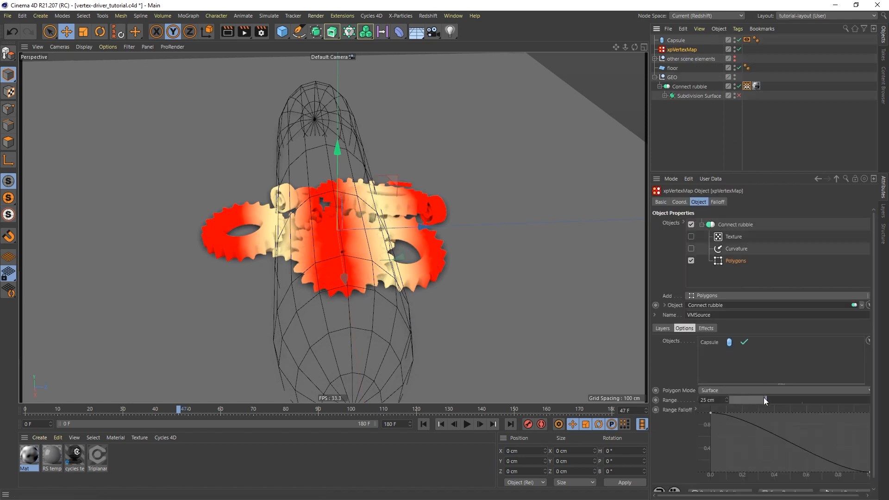
mouse_move(763, 397)
left_mouse_down()
mouse_move(735, 398)
mouse_move(791, 400)
mouse_move(758, 402)
left_mouse_up()
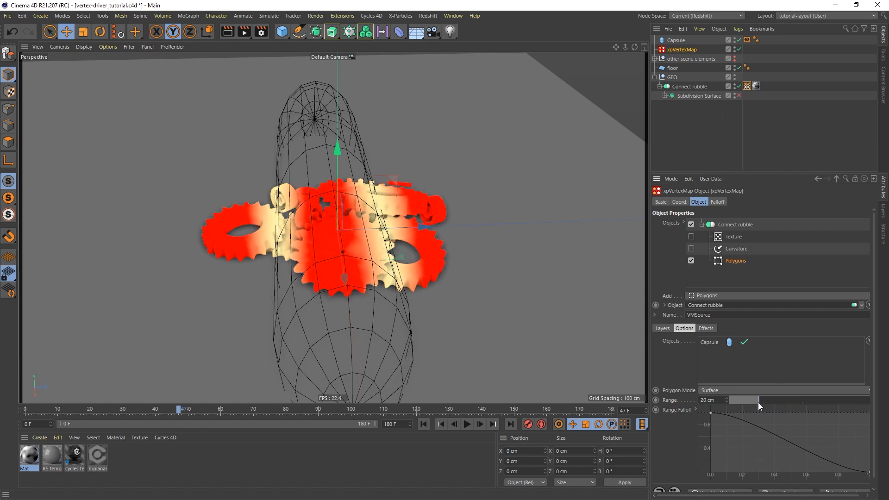
left_click(755, 389)
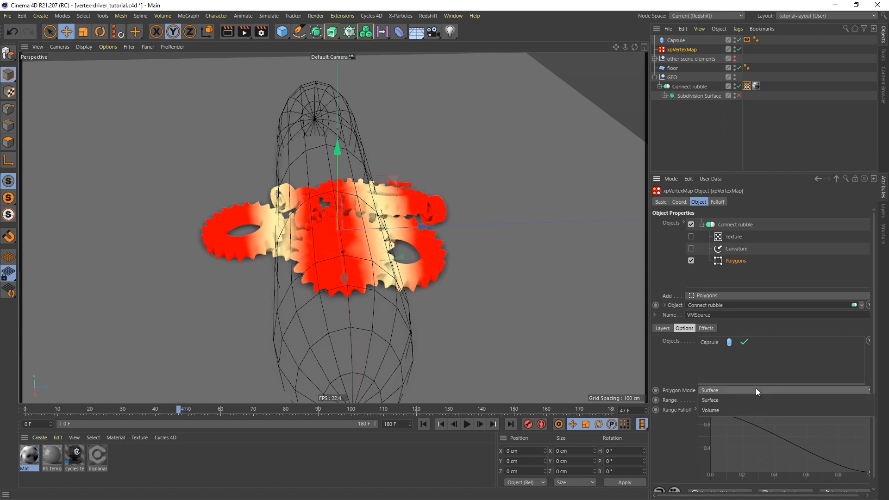
left_click(711, 409)
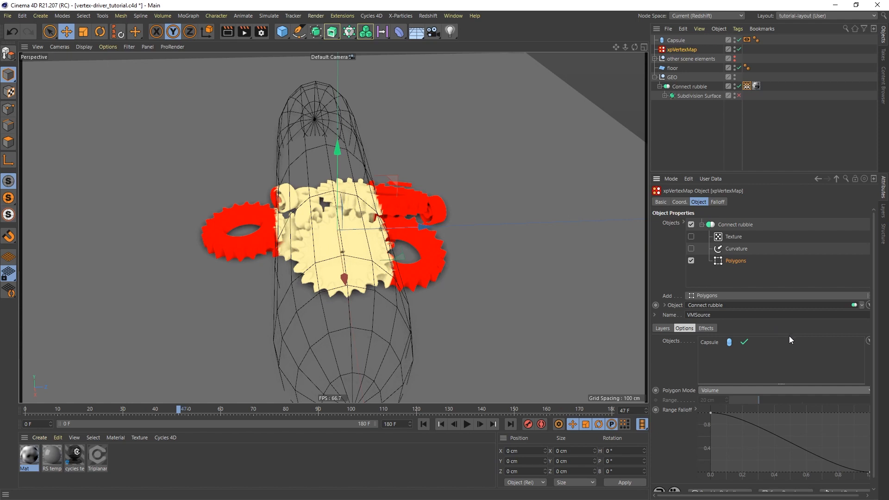
left_click(706, 329)
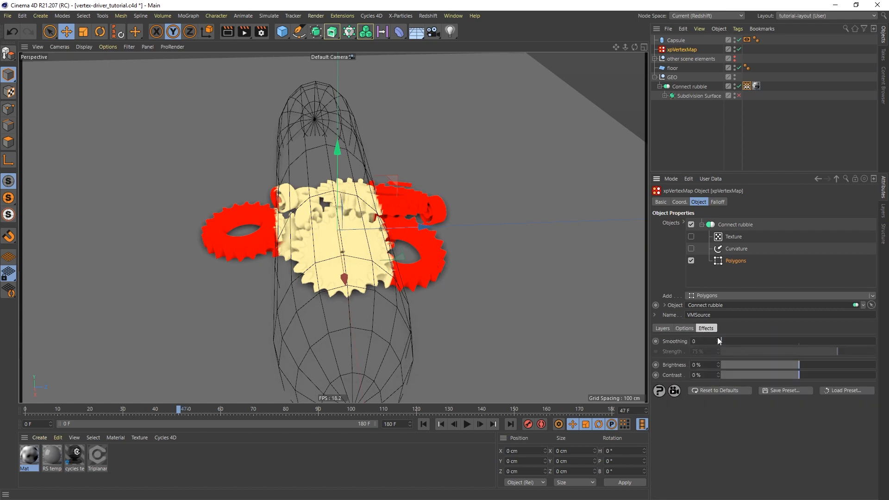
Raise the Polygons layer's Smoothing to 5.
left_click(718, 339)
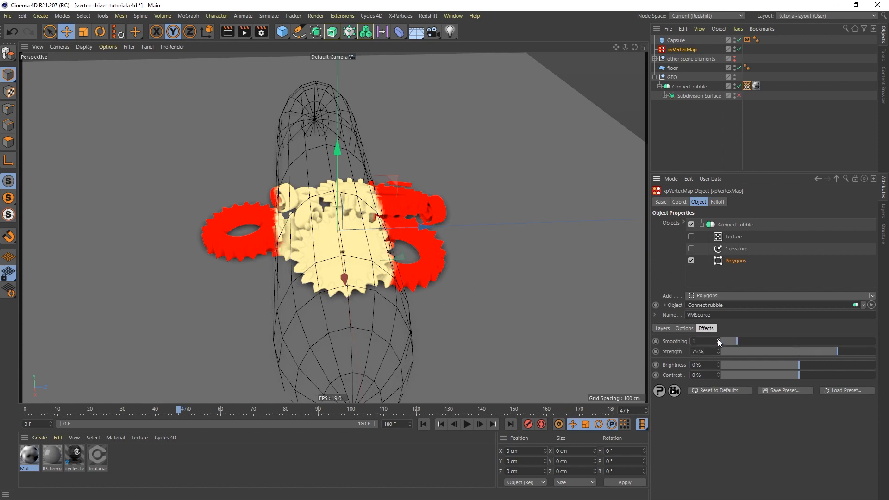
left_click(718, 339)
left_click(718, 340)
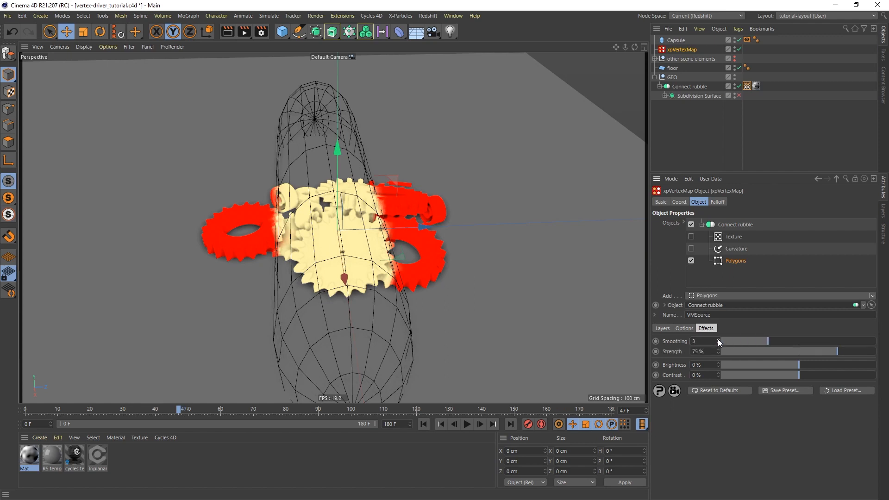
left_click(717, 340)
left_click(718, 339)
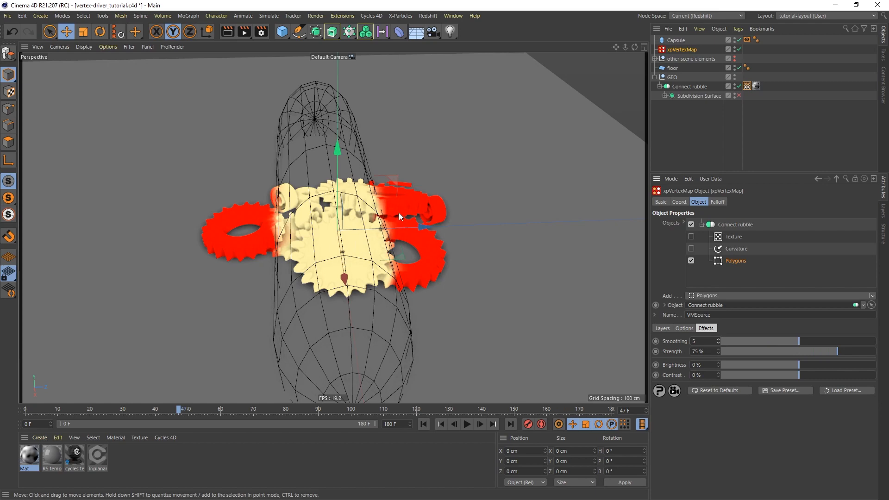
mouse_move(400, 219)
left_mouse_down("alt")
mouse_move(365, 196)
mouse_move(411, 221)
left_mouse_up("alt")
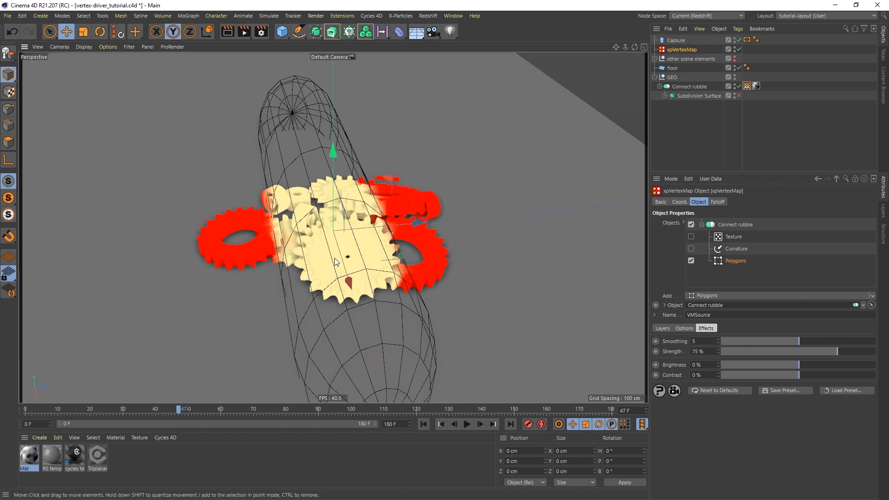
Re-enable the Curvature layer in the xpVertexMap.
left_click(737, 249)
left_click(691, 249)
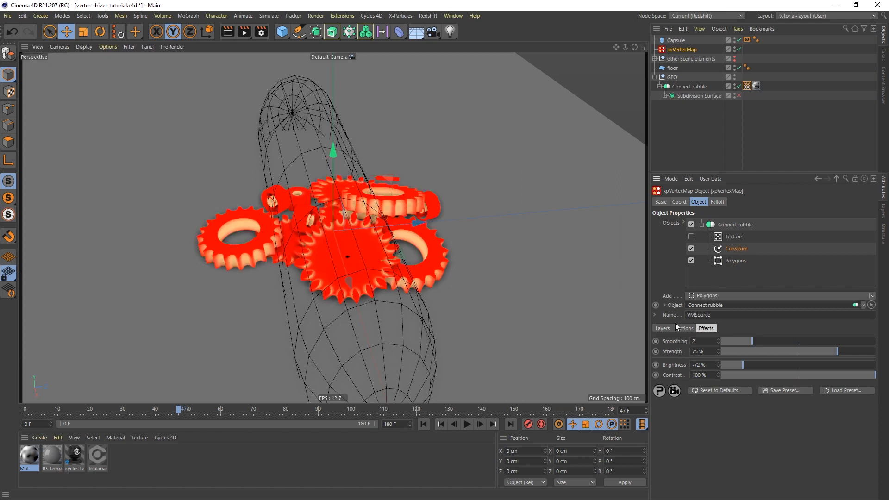
left_click(665, 328)
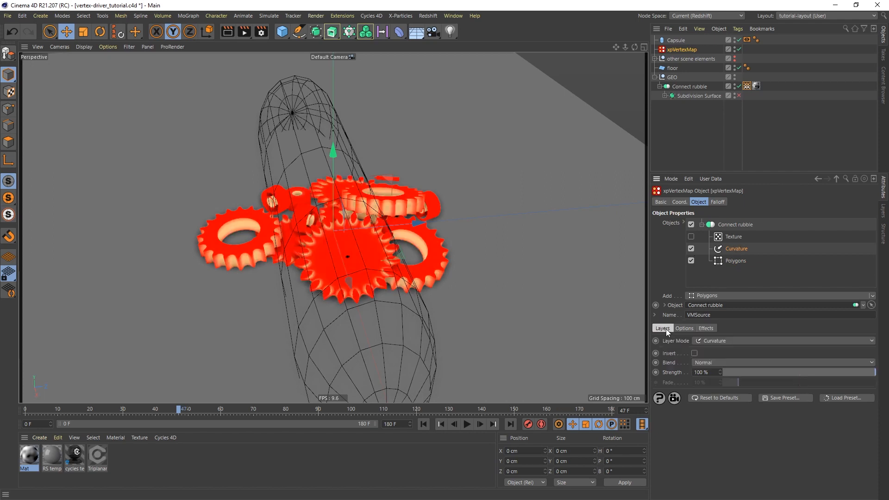
Set the Curvature layer's blend mode to Min, then play and pause around frame 59.
left_click(715, 362)
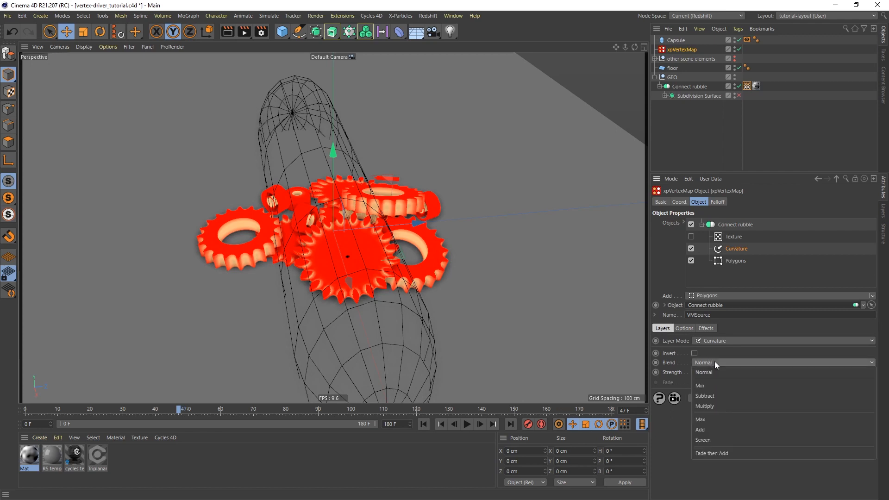
left_click(709, 385)
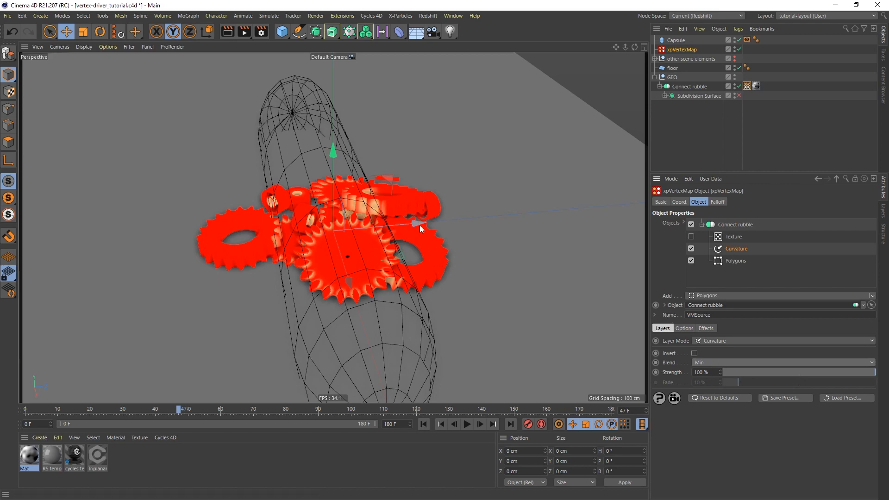
left_click(466, 424)
left_click(466, 424)
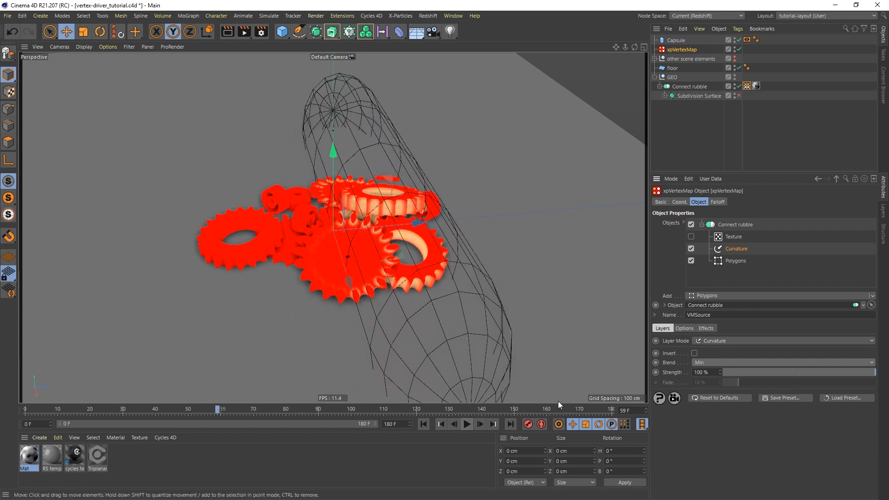
Re-enable the Texture layer, then replay the animation from the start, pausing at frame 78.
left_click(690, 237)
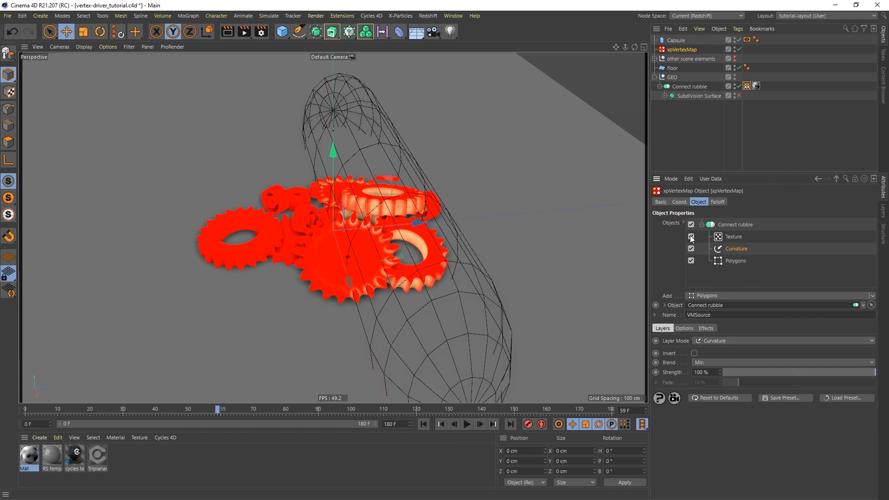
left_click(734, 237)
left_click(424, 424)
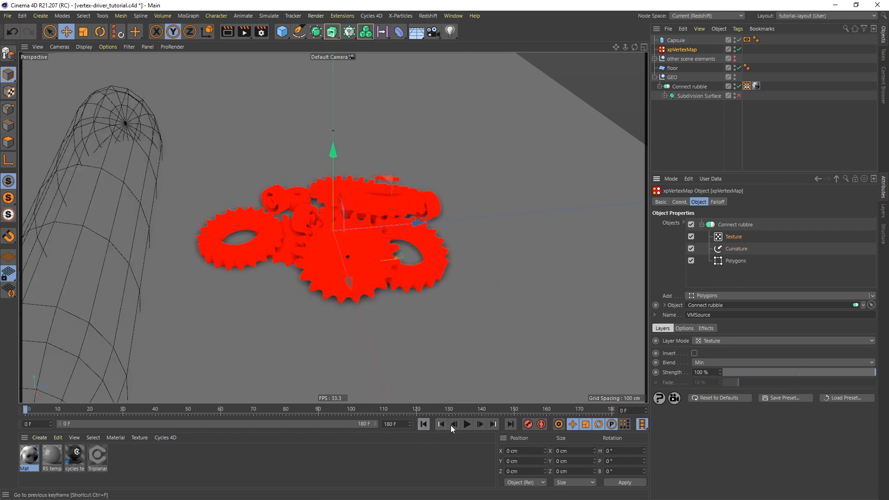
left_click(467, 424)
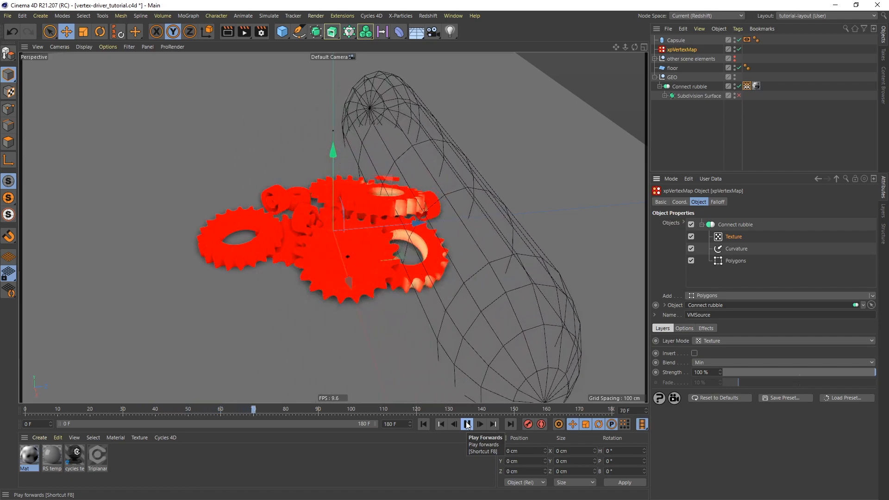
left_click(467, 424)
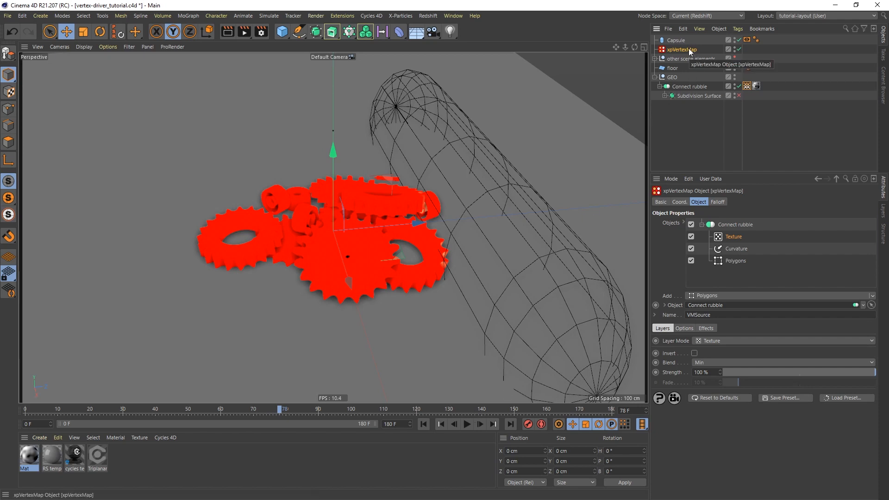
Rename Connect rubble's vertex map from VMSource to 'vertex particles' and verify the tag.
left_click(733, 225)
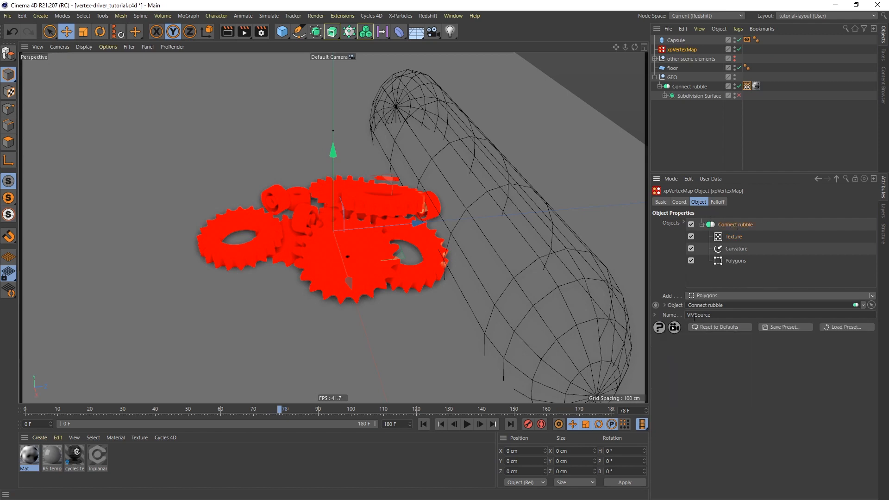
left_click_drag(716, 317, 659, 314)
type("vertex particles")
left_click(746, 85)
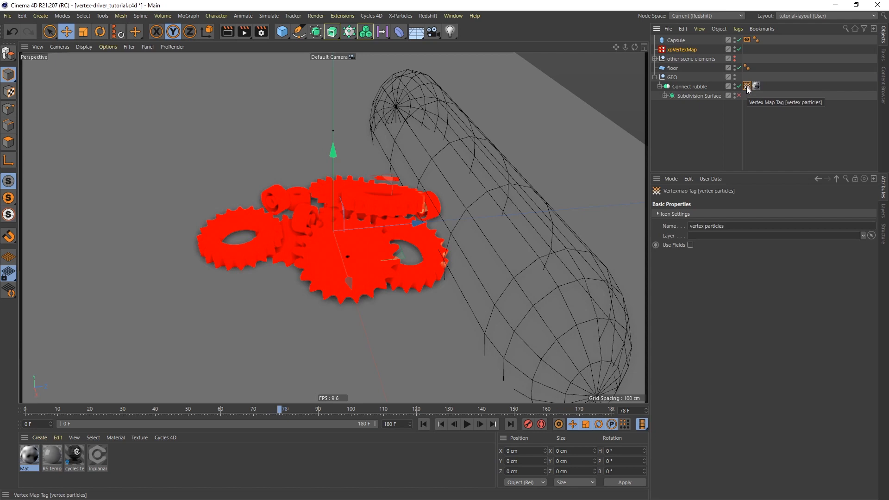
left_click(679, 51)
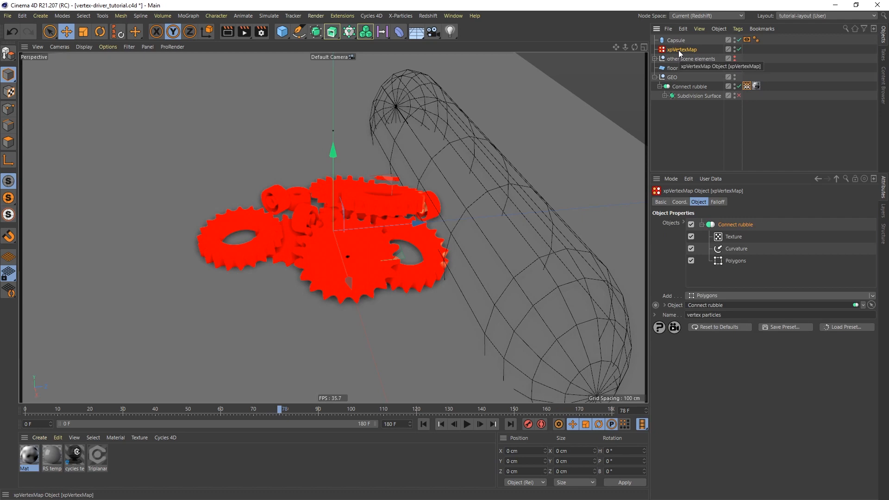
Duplicate xpVertexMap and name the two objects xpVertexMap particles and xpVertexMap materials.
left_click_drag(678, 47, 680, 46, "ctrl")
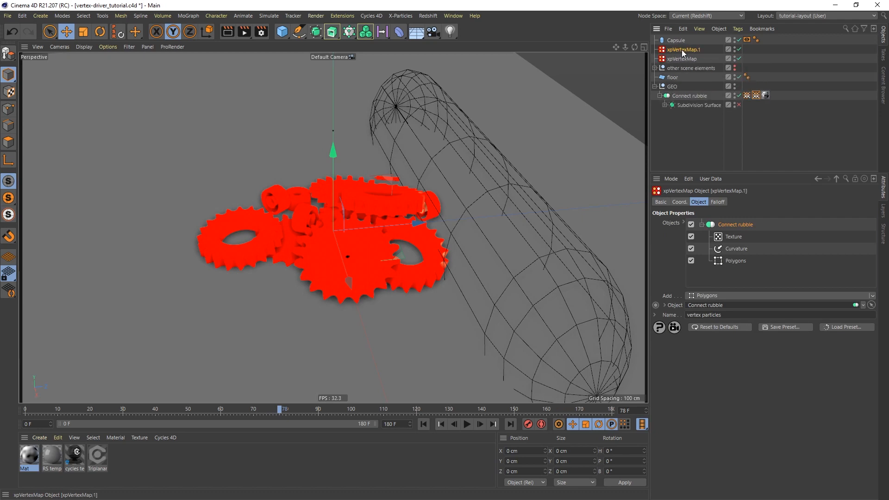
left_click(684, 59)
double_click(687, 60)
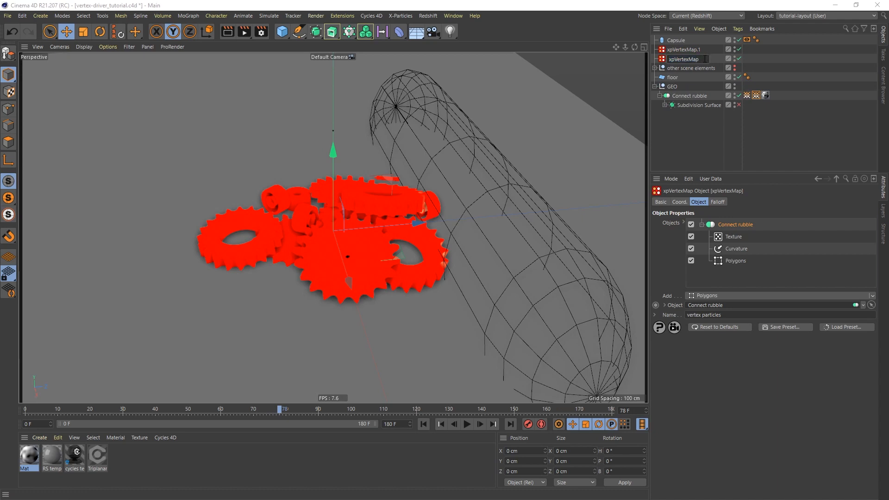
type("particles")
key("Return")
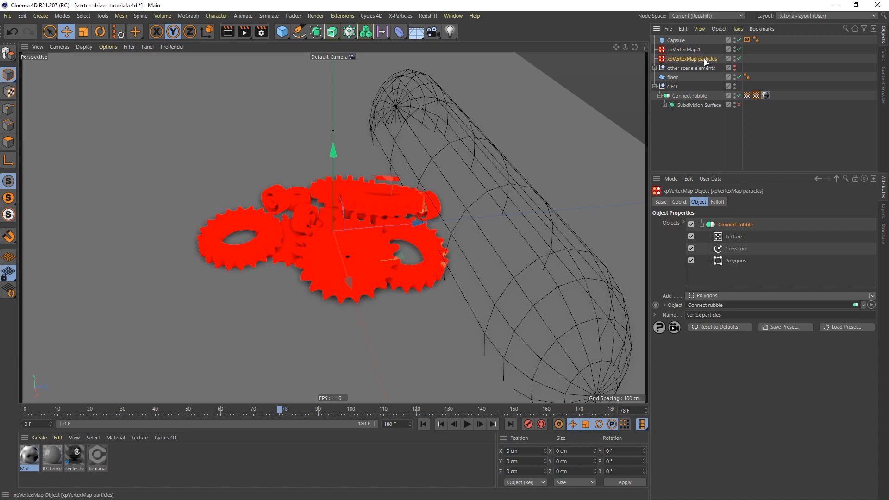
left_click(685, 49)
double_click(685, 49)
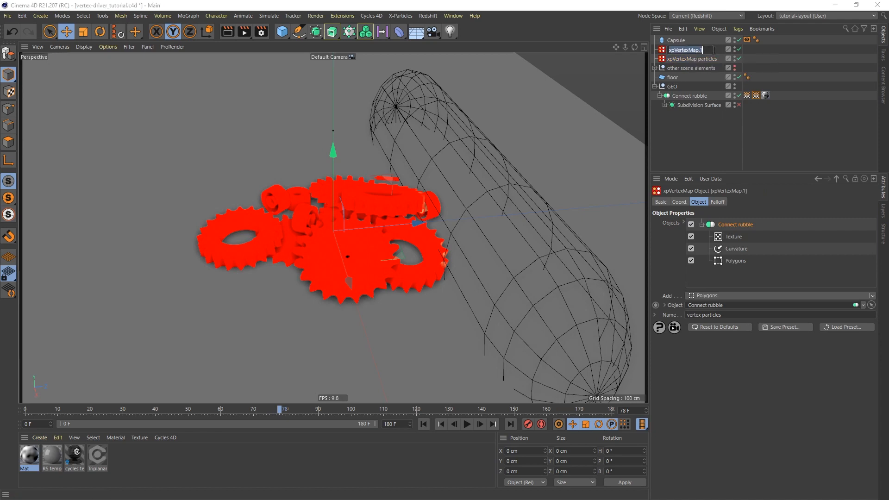
left_click(704, 50)
type("materials")
key("Return")
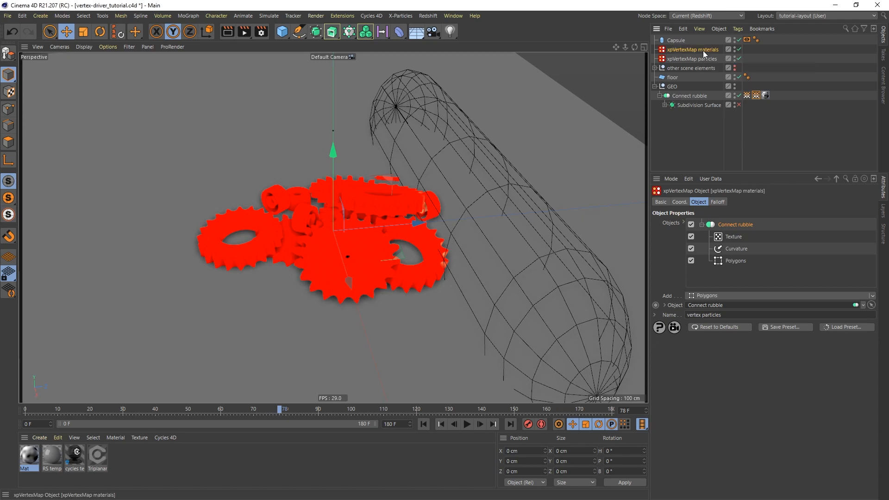
Change the materials copy's output map name to 'vertex materials' and check the new tag on Connect rubble.
left_click(729, 314)
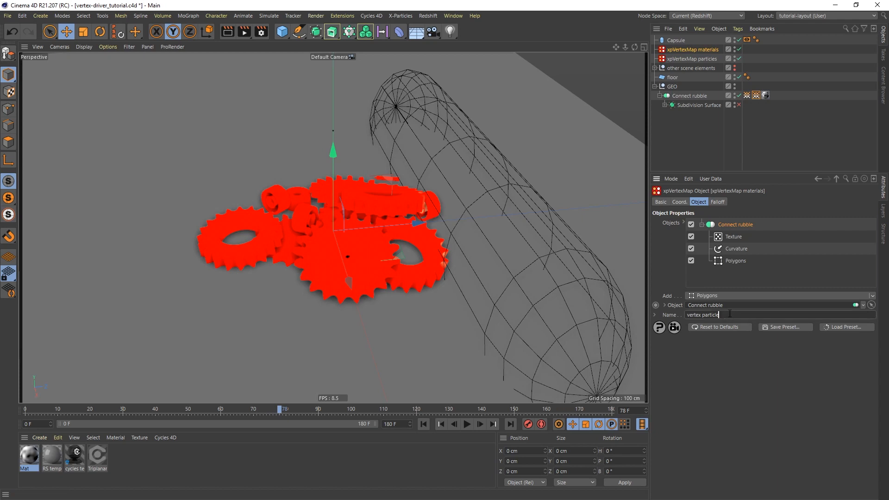
key("BackSpace")
key("BackSpace")
key("BackSpace")
key("BackSpace")
key("BackSpace")
key("BackSpace")
key("BackSpace")
key("BackSpace")
key("BackSpace")
type("materials")
left_click(755, 96)
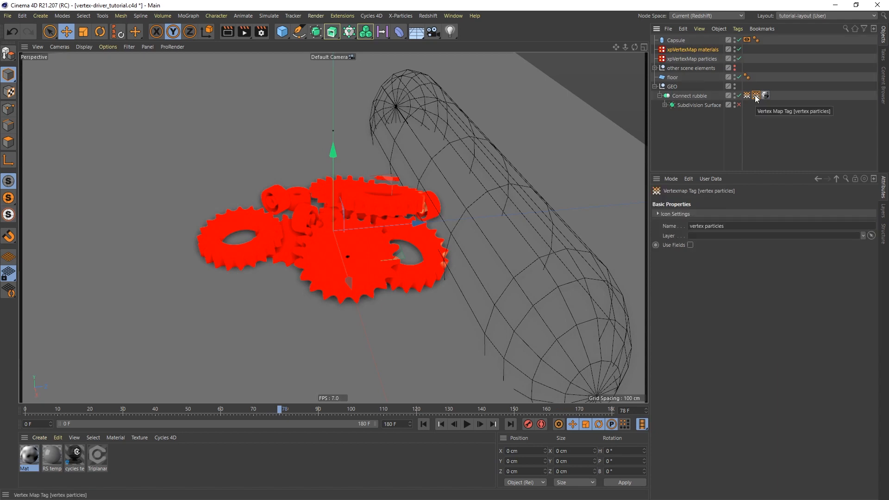
left_click(747, 94)
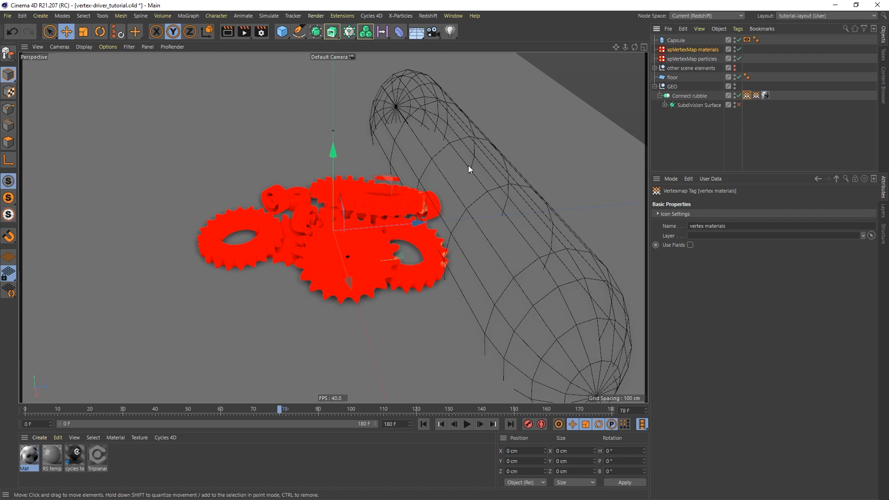
Add a Cube primitive to the scene and zoom out to see it with the floor.
left_click(704, 51)
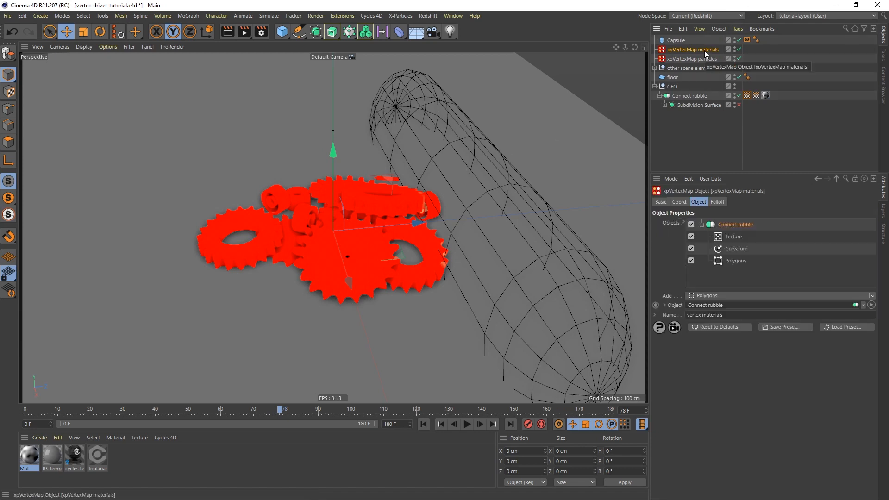
left_click(282, 32)
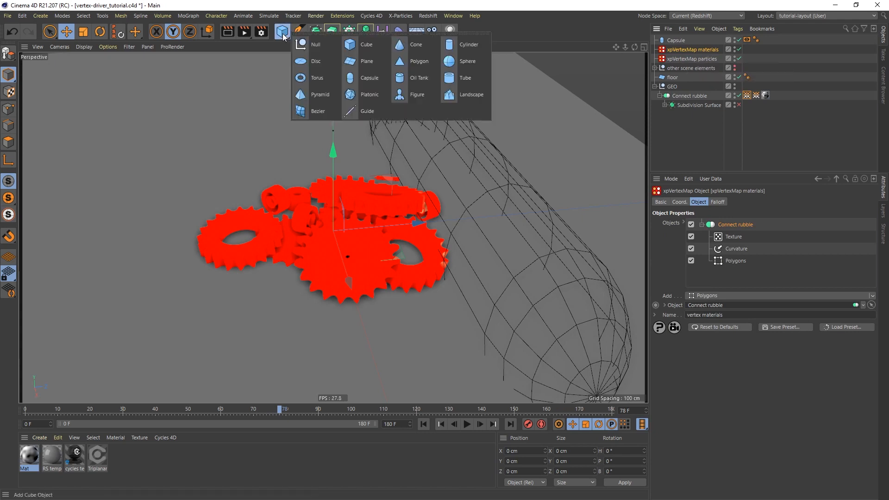
left_click(365, 45)
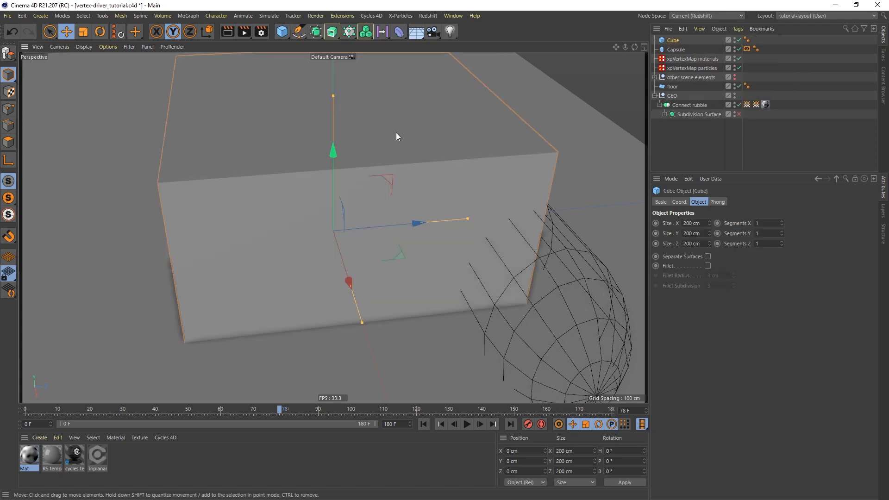
scroll(396, 132, "down", 6)
middle_click_drag(403, 152, 392, 221, "alt")
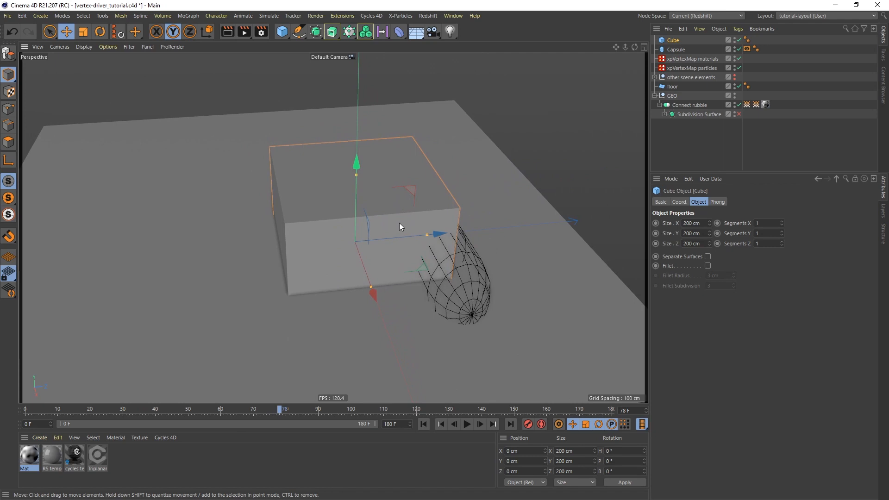
Give the Cube a Display tag with Shading Mode overridden to Lines.
right_click(673, 40)
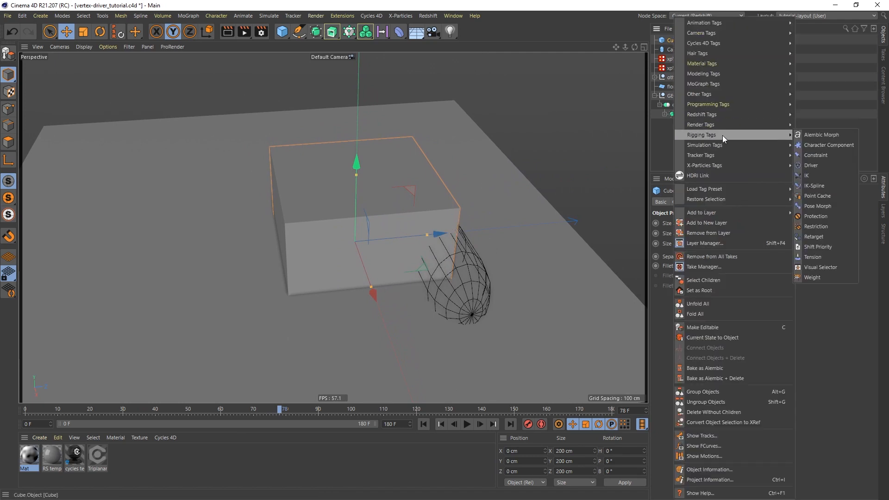
mouse_move(722, 124)
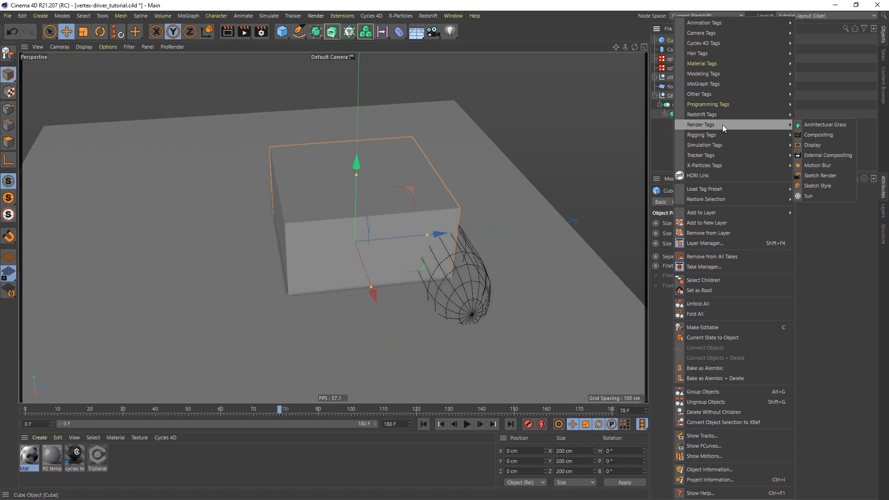
left_click(817, 145)
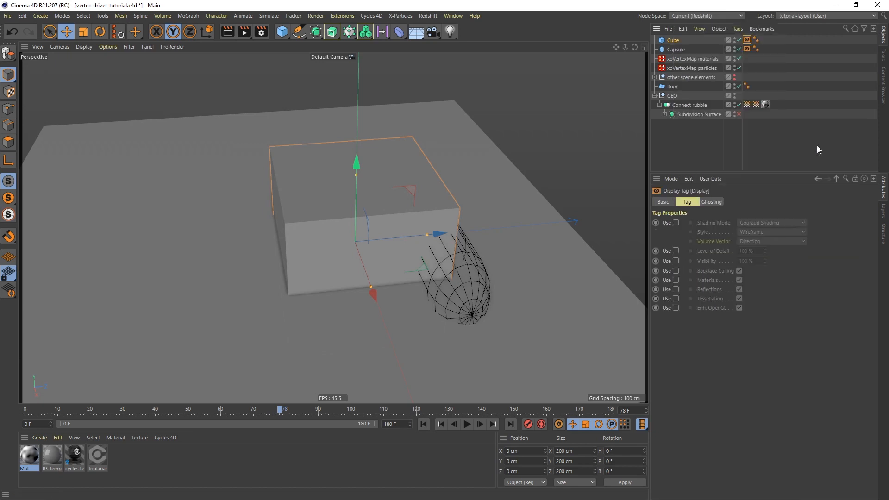
left_click(675, 223)
left_click(774, 222)
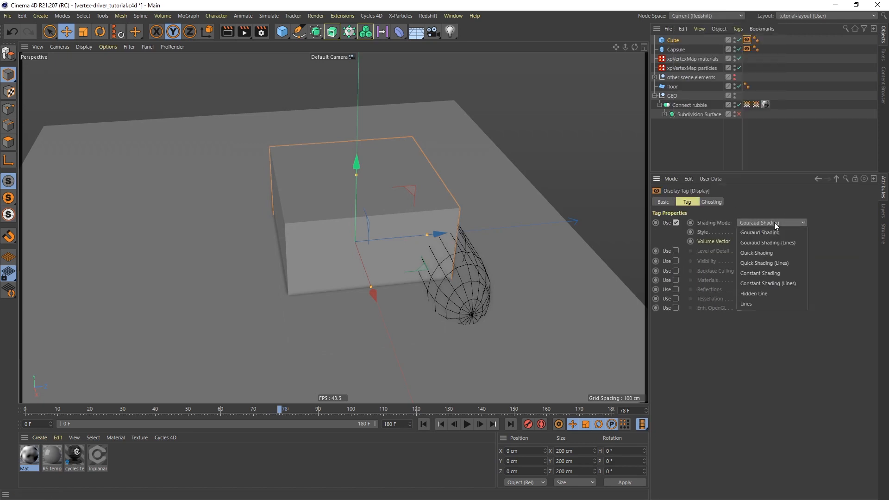
left_click(765, 303)
Lower the Cube's height to about 104 cm, then go to frame 90 and select the Cube.
left_click_drag(407, 240, 382, 202, "alt")
left_click_drag(342, 155, 342, 204)
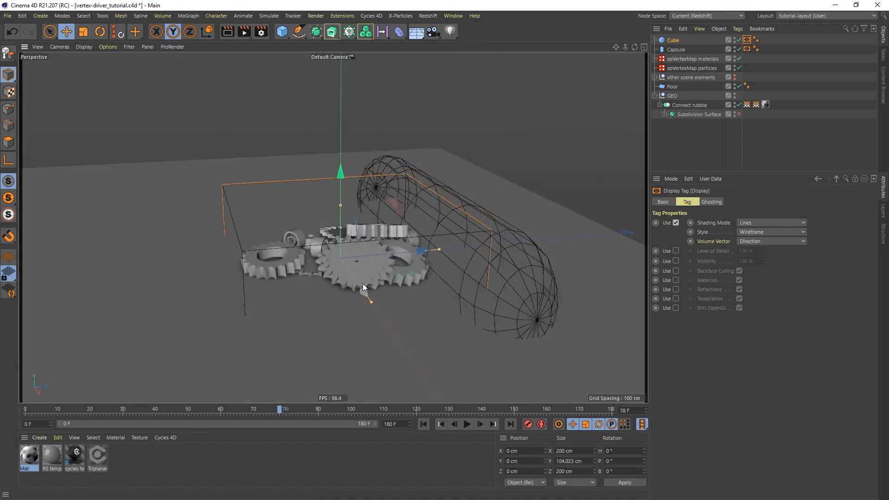
left_click_drag(362, 283, 345, 307, "alt")
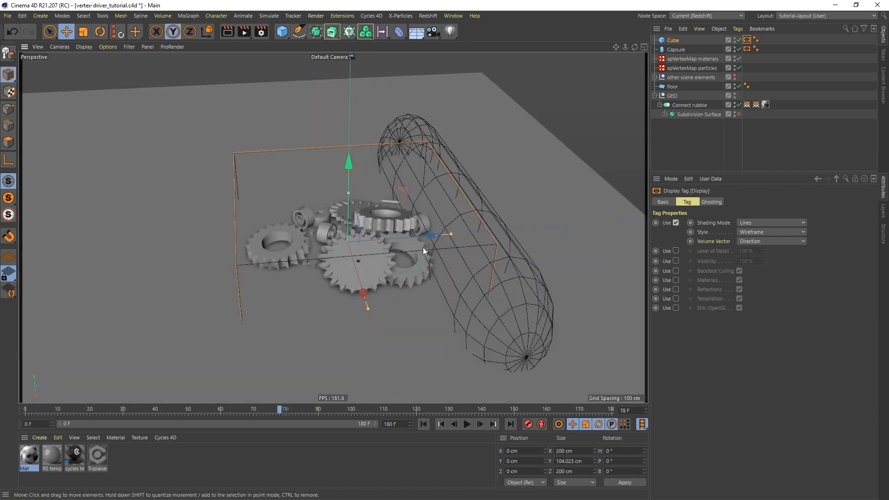
left_click_drag(352, 267, 326, 246, "alt")
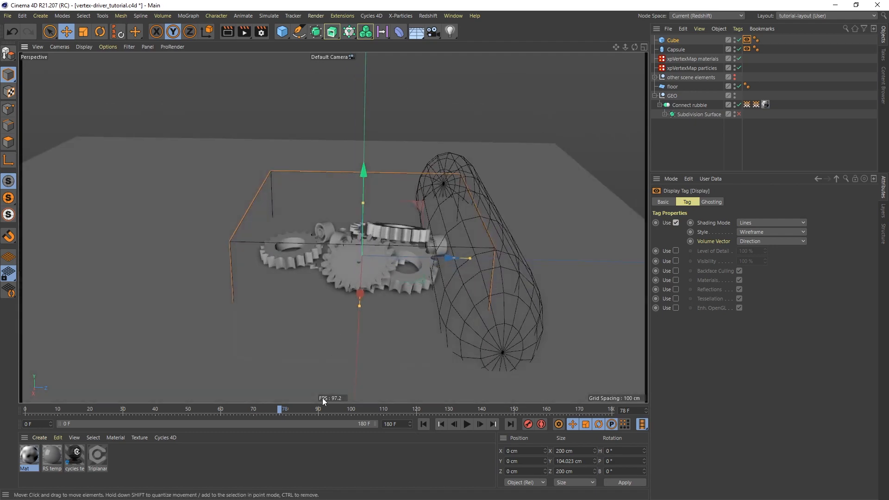
left_click(319, 409)
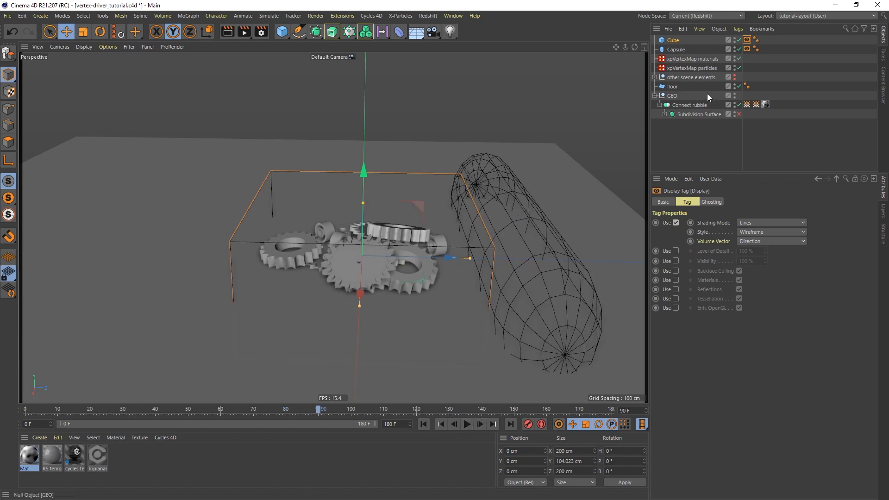
left_click(674, 41)
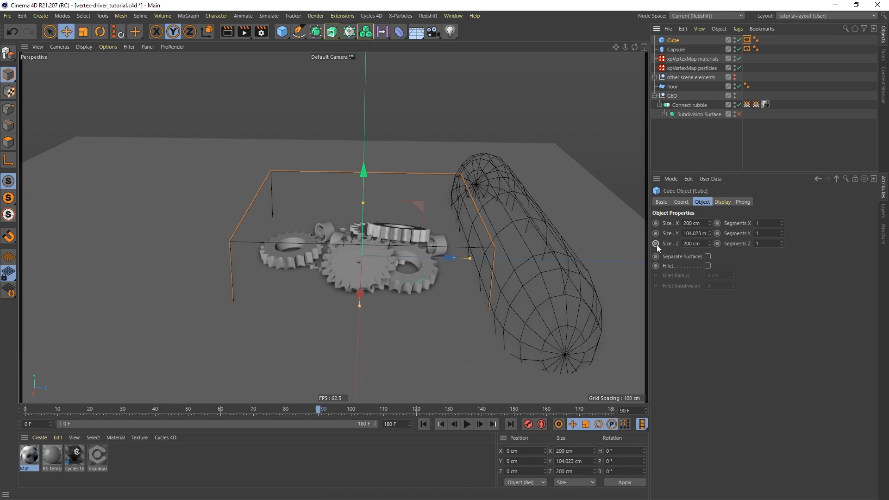
At frame 0, slide the Cube along Z to about -239.7 cm and keyframe its Z position.
left_click(681, 202)
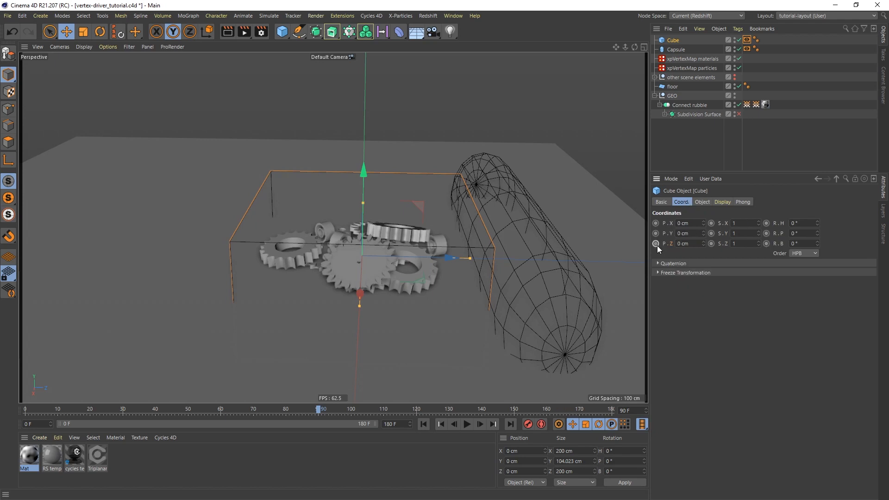
left_click(423, 424)
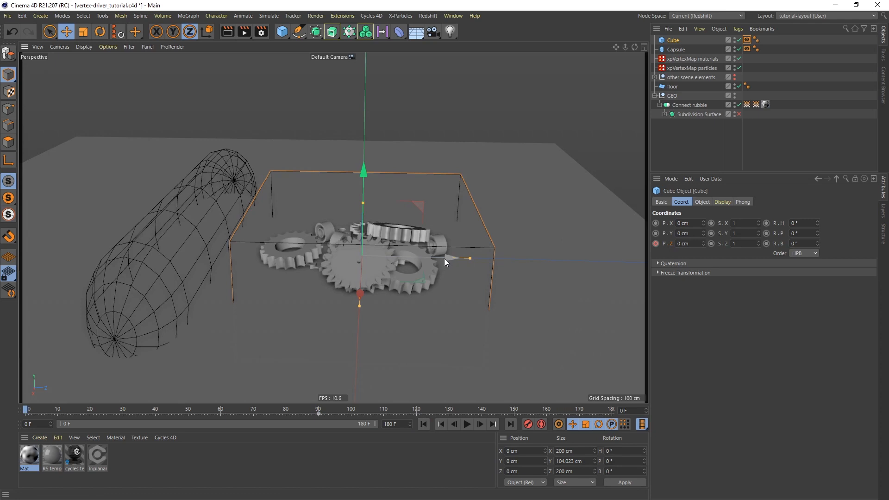
left_click_drag(445, 257, 400, 250)
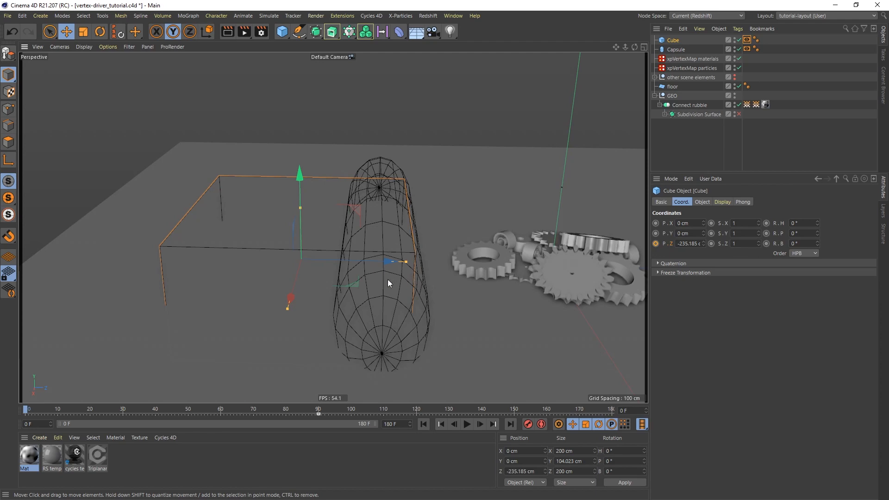
mouse_move(388, 280)
left_mouse_down("alt")
mouse_move(374, 264)
mouse_move(385, 279)
left_mouse_up("alt")
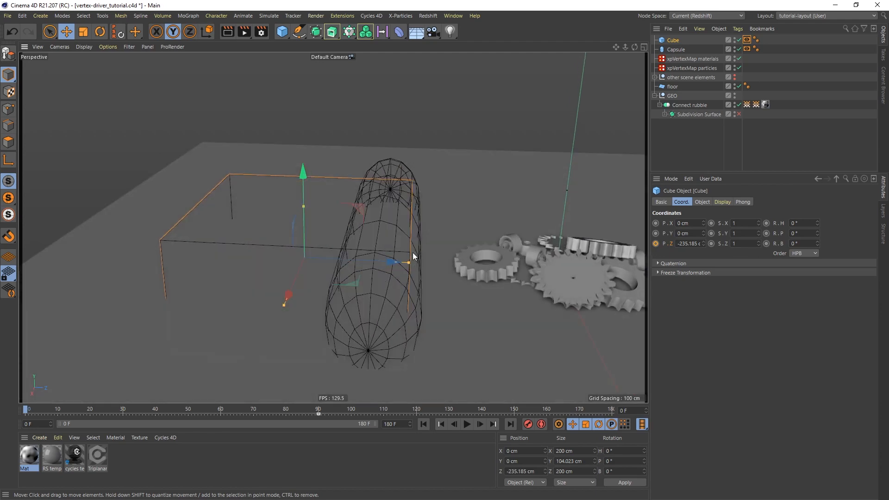
left_click_drag(385, 261, 377, 263)
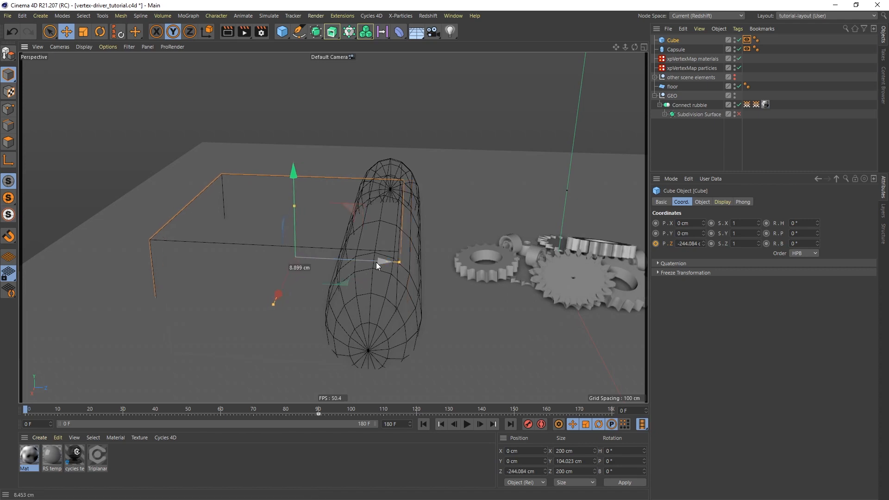
left_click_drag(376, 262, 421, 267)
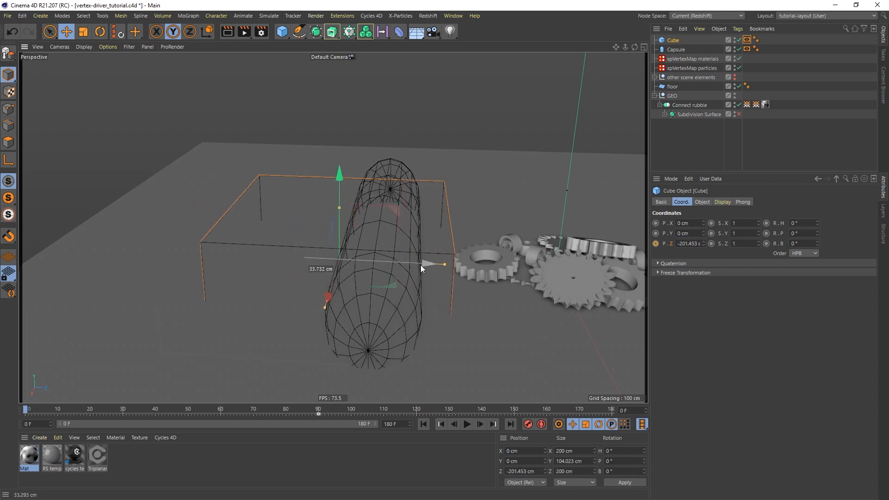
left_click_drag(420, 264, 381, 260)
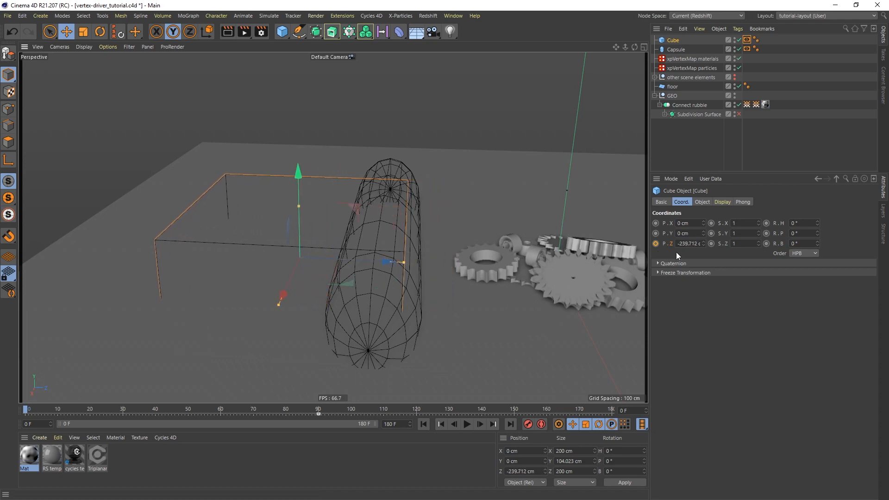
left_click(655, 244)
Show the Cube's Position.Z track in the Timeline, close it, and play the animation.
right_click(670, 244)
mouse_move(698, 251)
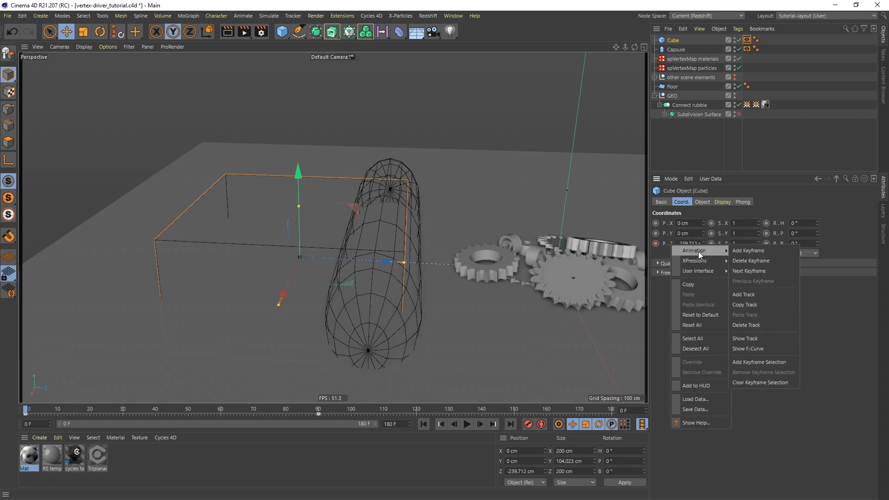
left_click(757, 338)
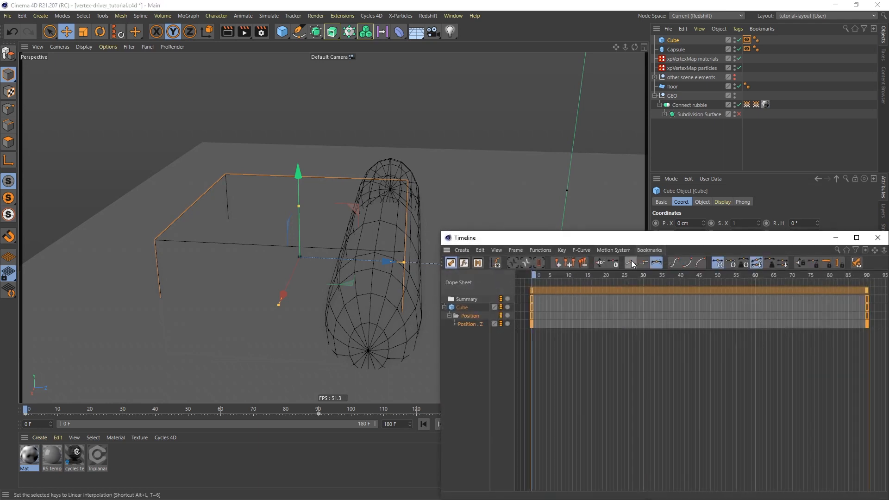
left_click_drag(669, 240, 530, 177)
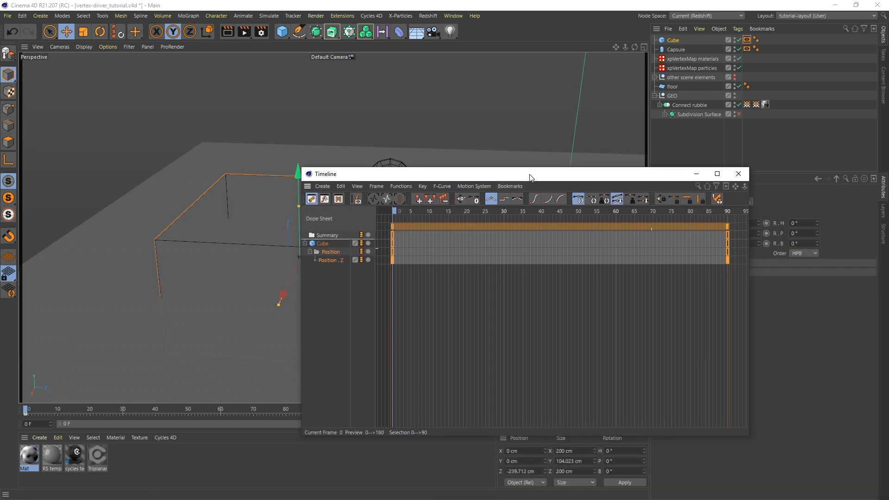
left_click(739, 175)
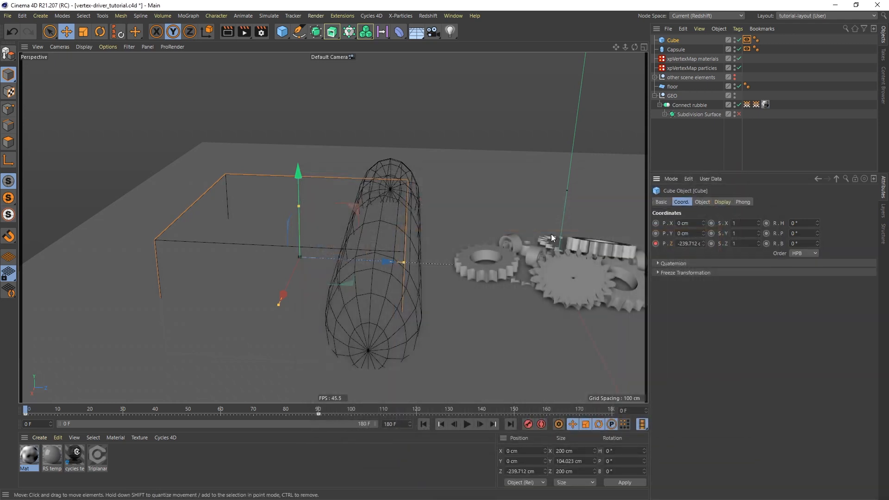
left_click(467, 425)
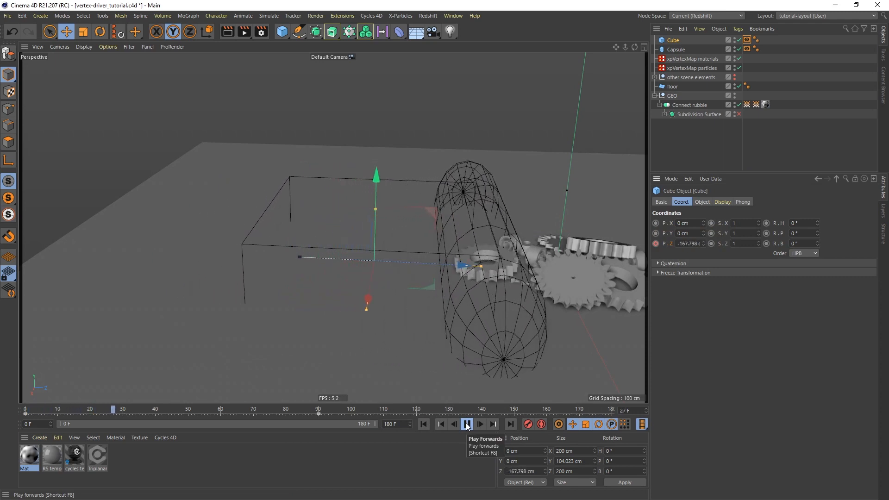
left_click(467, 426)
Display the vertex materials weight map on the gears and play back to frame 46.
middle_click_drag(521, 237, 414, 207, "alt")
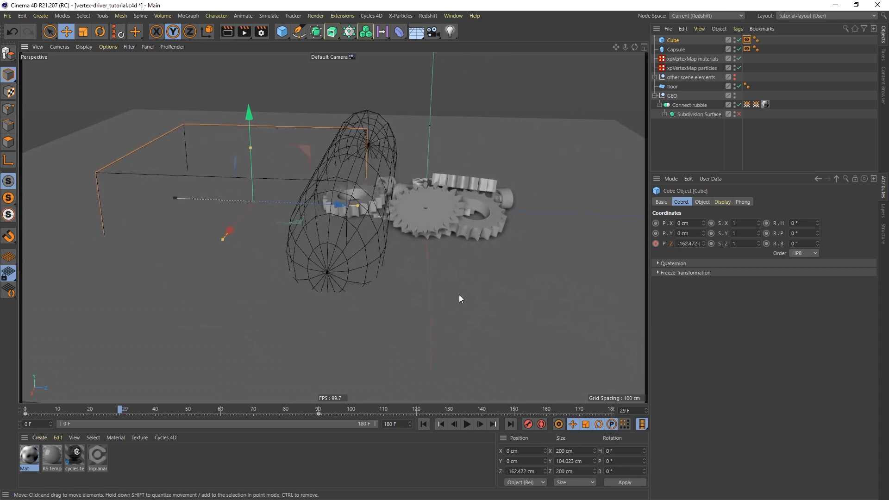
left_click(746, 104)
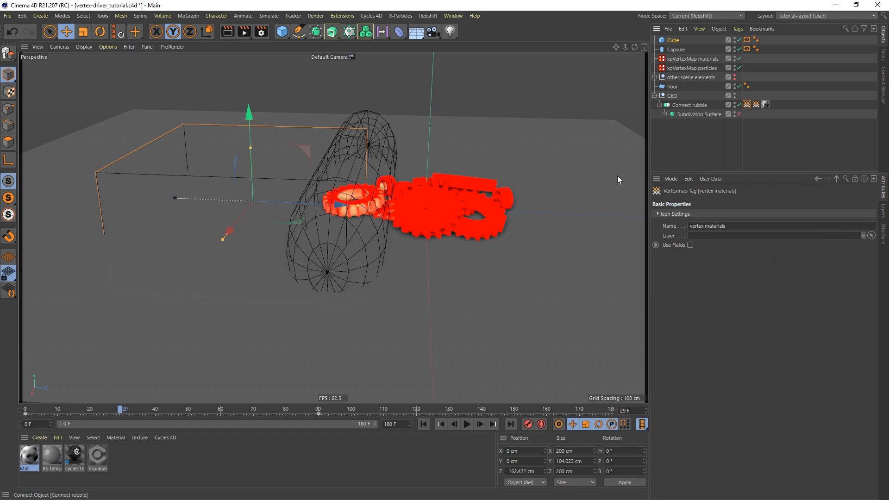
scroll(348, 200, "up", 3)
middle_click_drag(375, 184, 392, 220, "alt")
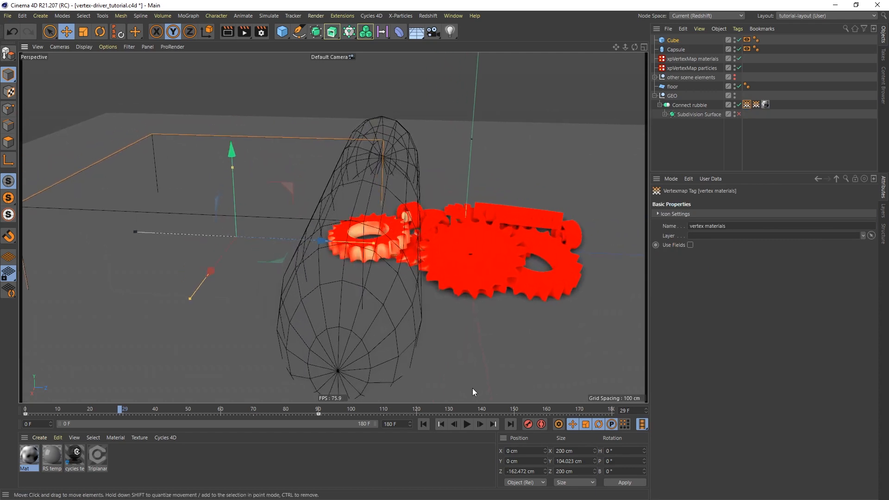
left_click(468, 424)
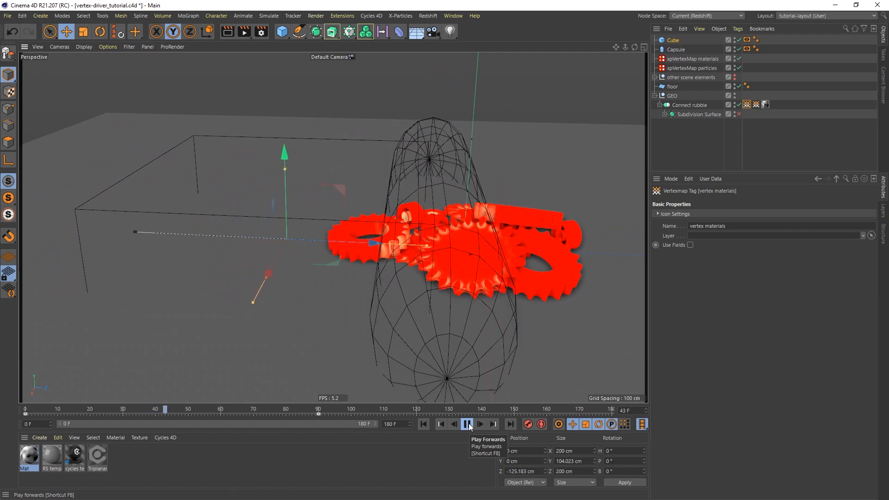
left_click(468, 424)
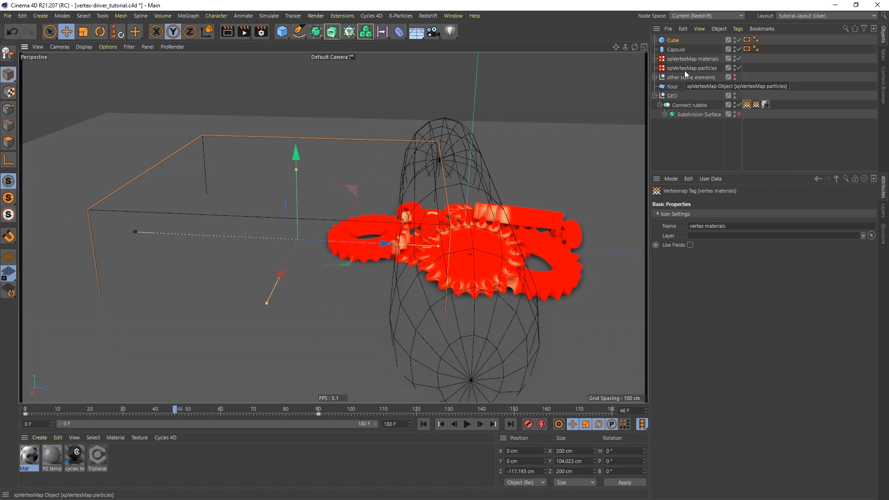
In xpVertexMap materials' Polygons layer options, replace Capsule with Cube as the driver object.
left_click(706, 59)
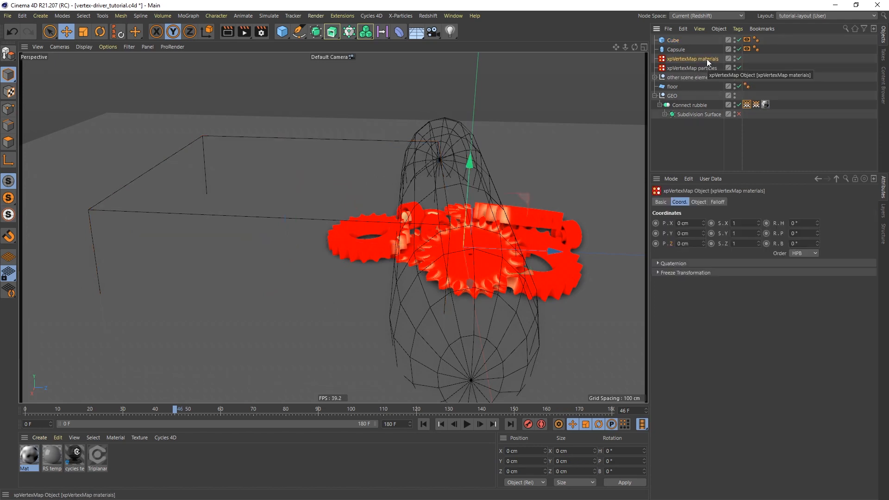
left_click(700, 203)
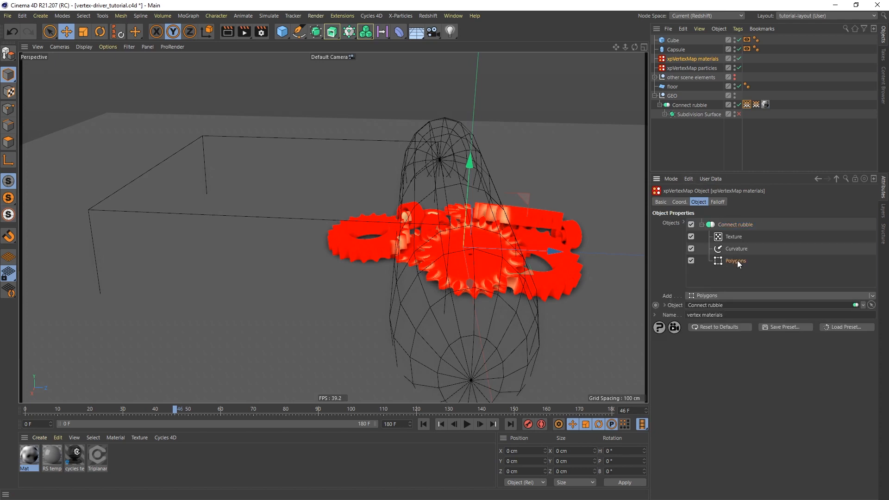
left_click(737, 260)
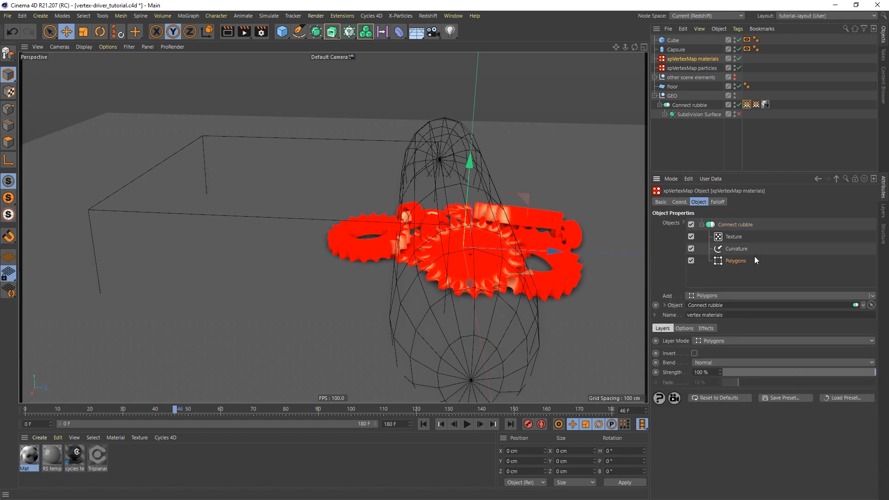
left_click(685, 329)
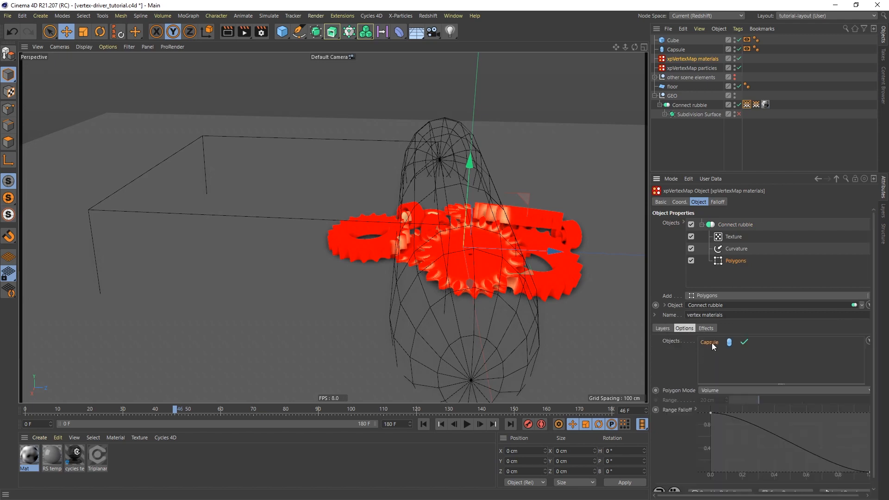
key("Delete")
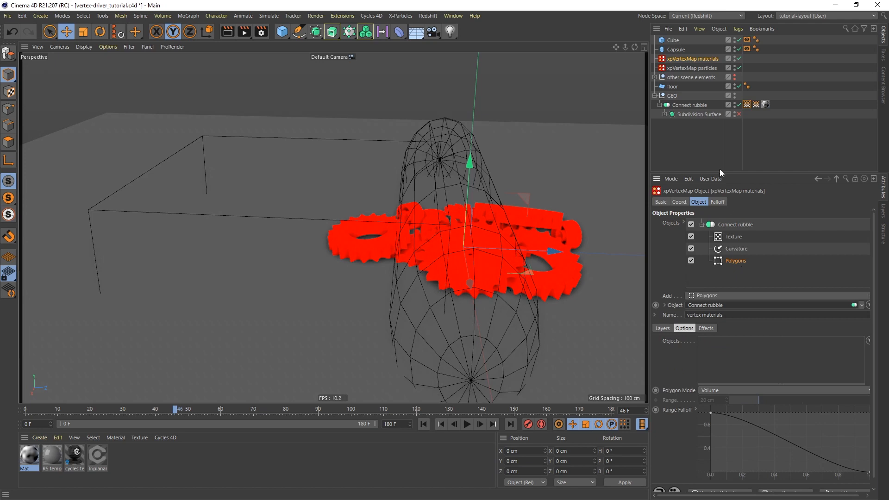
left_click_drag(673, 40, 721, 347)
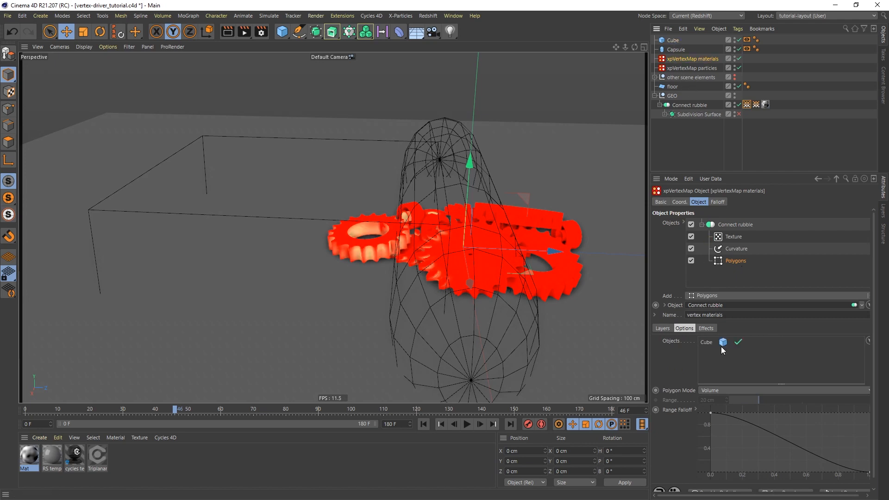
Play the animation to frame 90 and view the gears from higher up.
left_click(467, 424)
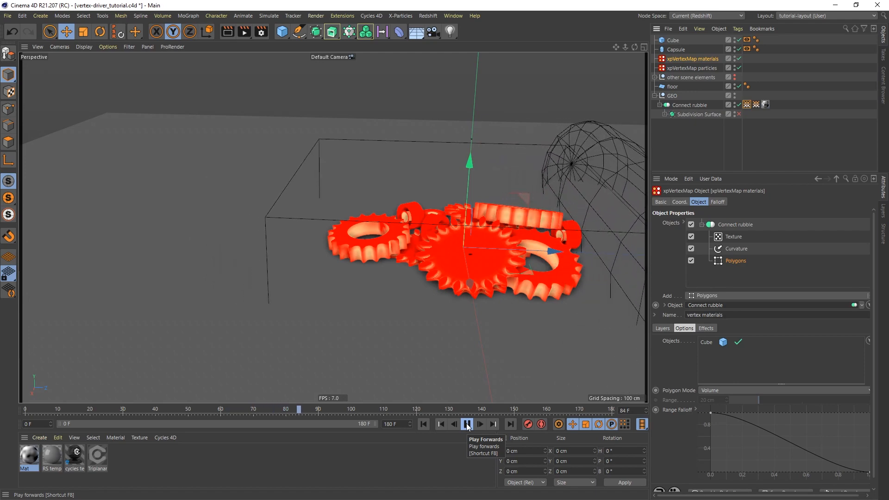
left_click(468, 424)
middle_click_drag(548, 182, 424, 170, "alt")
left_click_drag(319, 232, 332, 247, "alt")
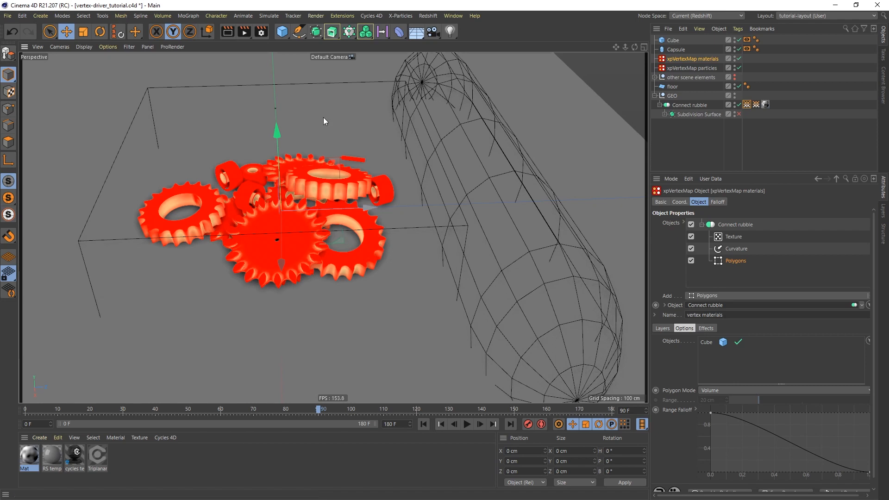
Add a Null named 'vertex drivers', parent Cube and Capsule under it, and hide it in the viewport.
left_click(282, 32)
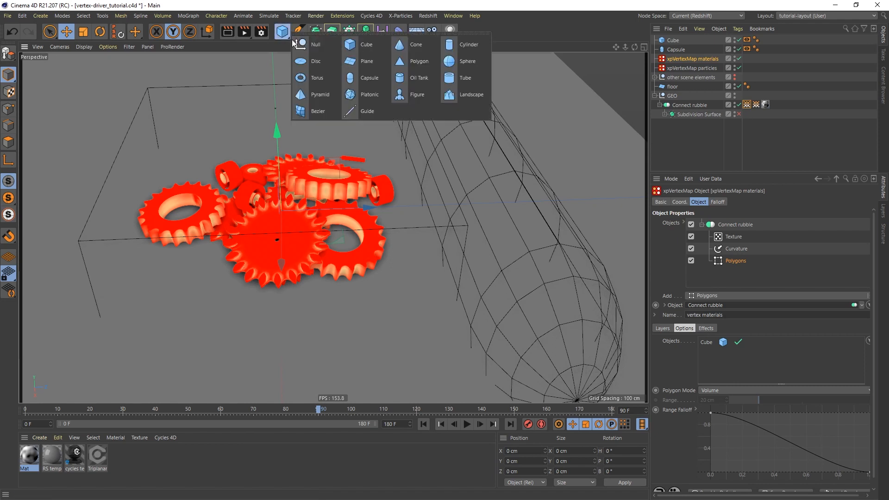
left_click(317, 45)
double_click(671, 41)
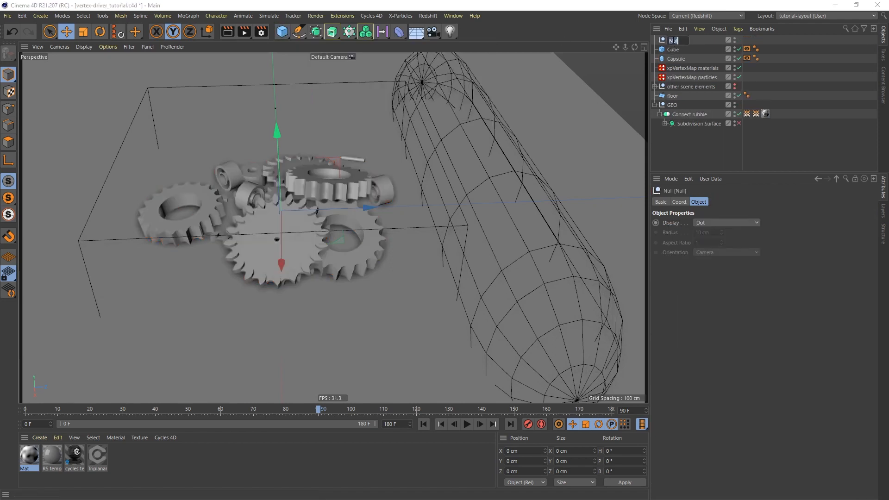
type("ve")
type("x drivers")
key("Return")
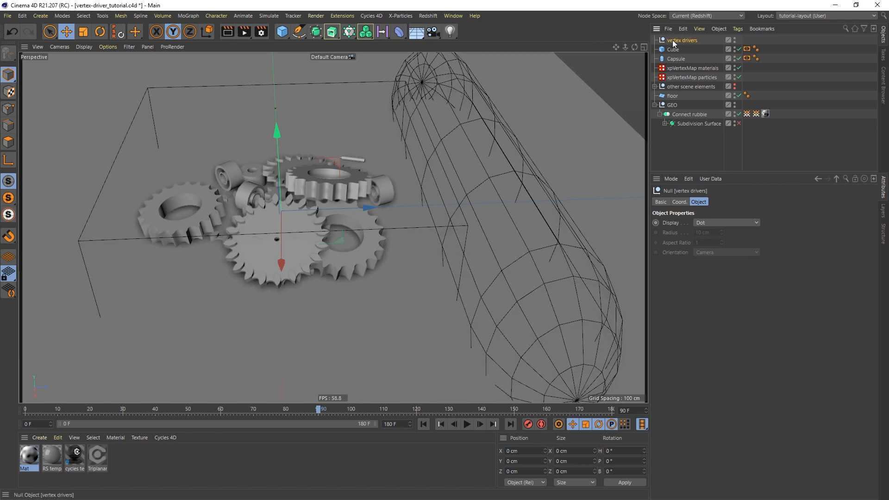
mouse_move(674, 51)
left_mouse_down()
mouse_move(675, 40)
mouse_move(677, 52)
left_mouse_up()
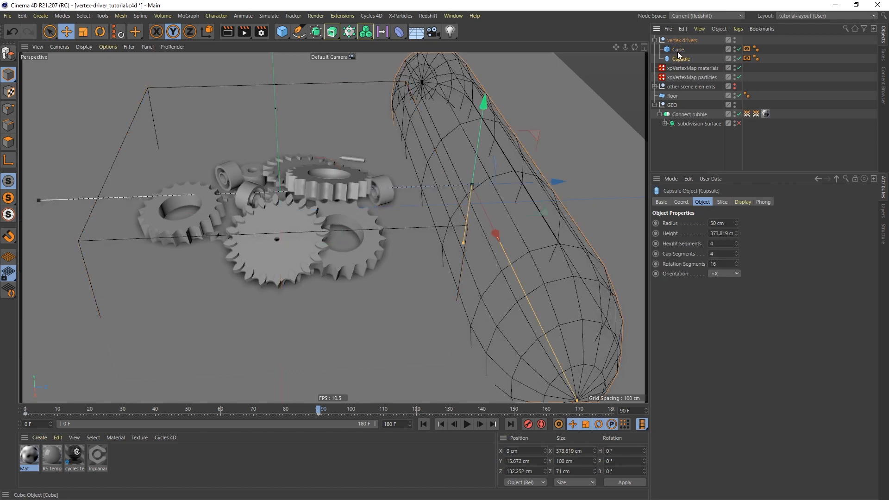
left_click(655, 39)
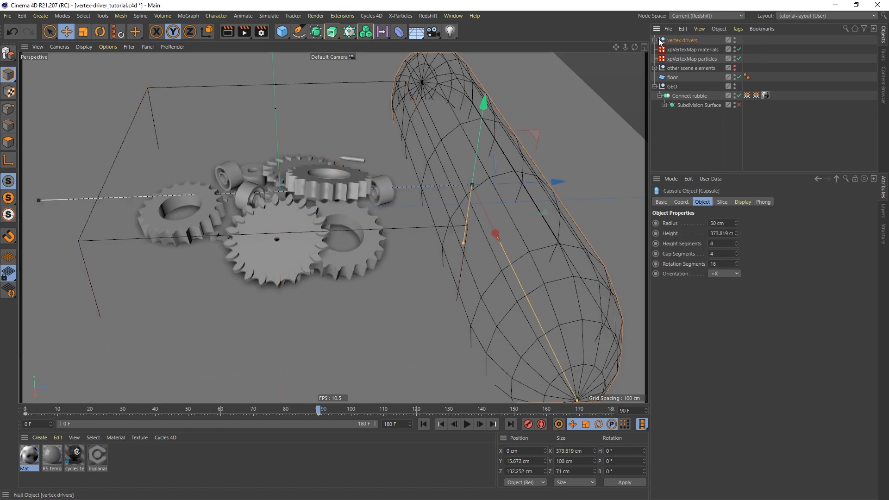
double_click(734, 39)
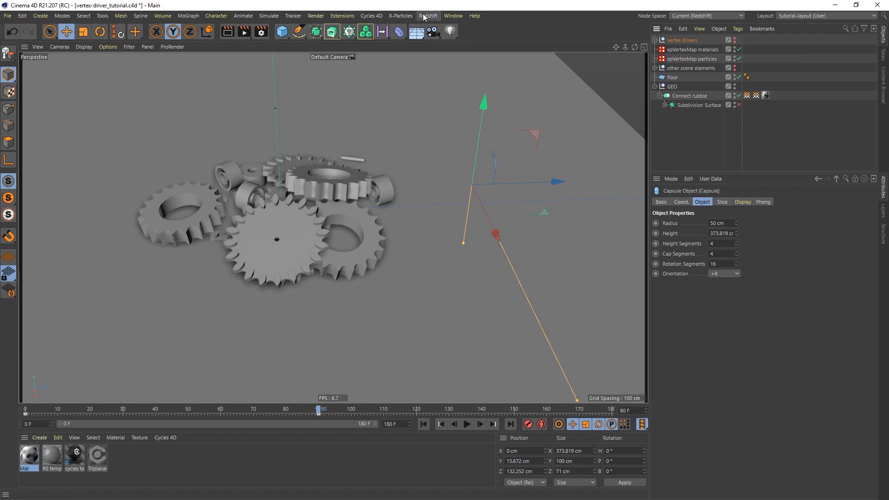
Add an X-Particles system and move xpSystem to the bottom of the object list.
left_click(401, 16)
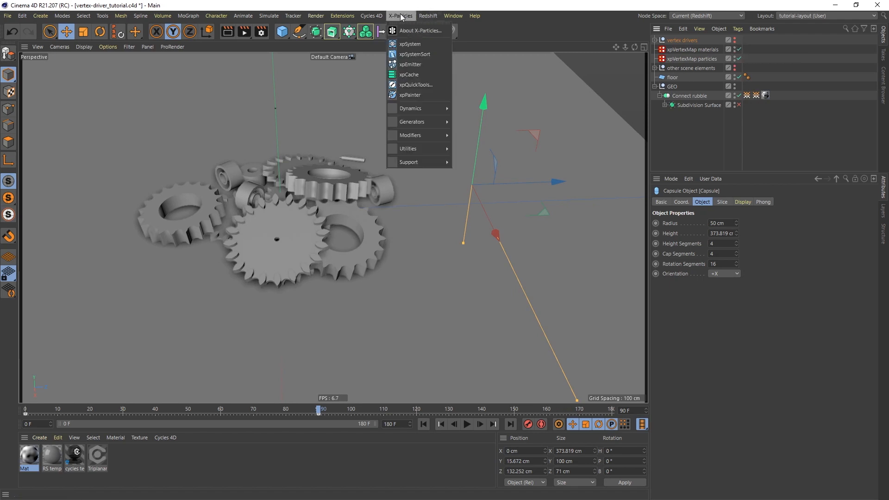
left_click(414, 44)
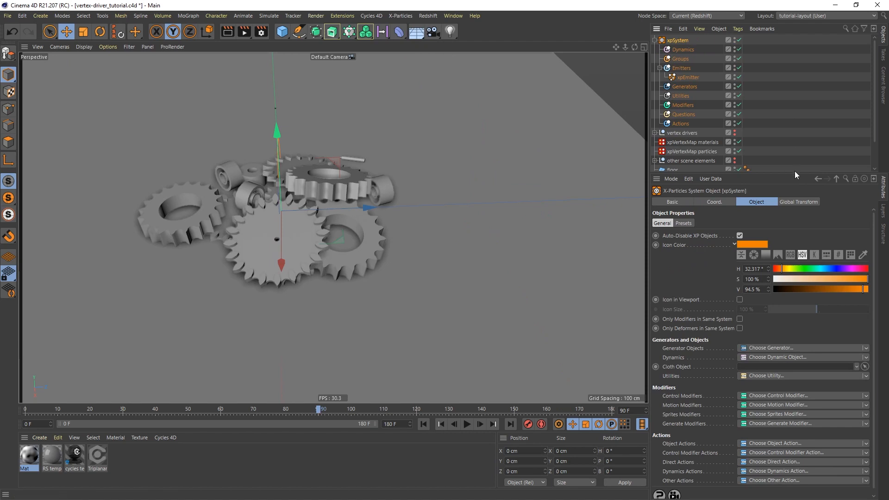
left_click_drag(796, 175, 757, 288)
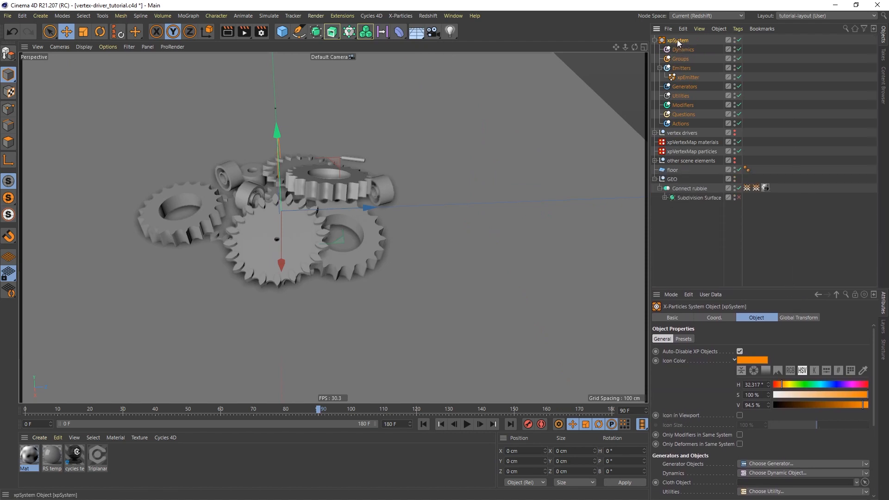
left_click_drag(678, 40, 690, 234)
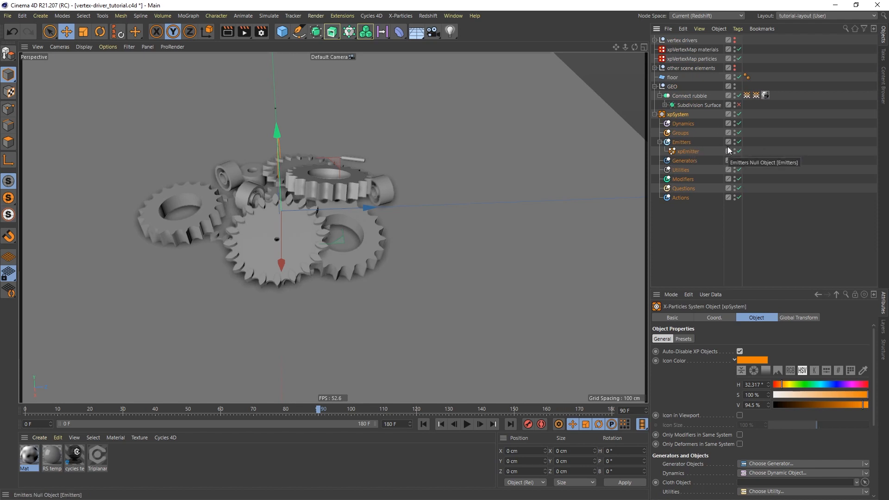
Select the xpEmitter and show its Object settings in a larger panel.
left_click(688, 152)
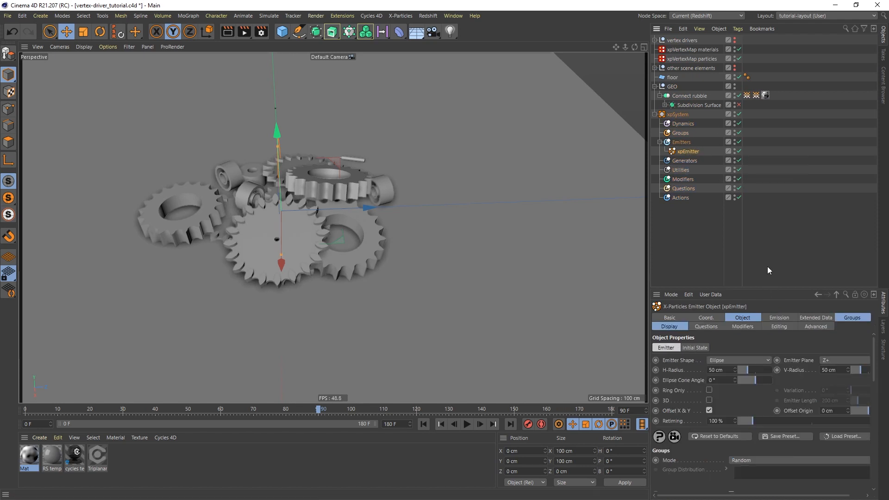
left_click_drag(770, 288, 766, 217)
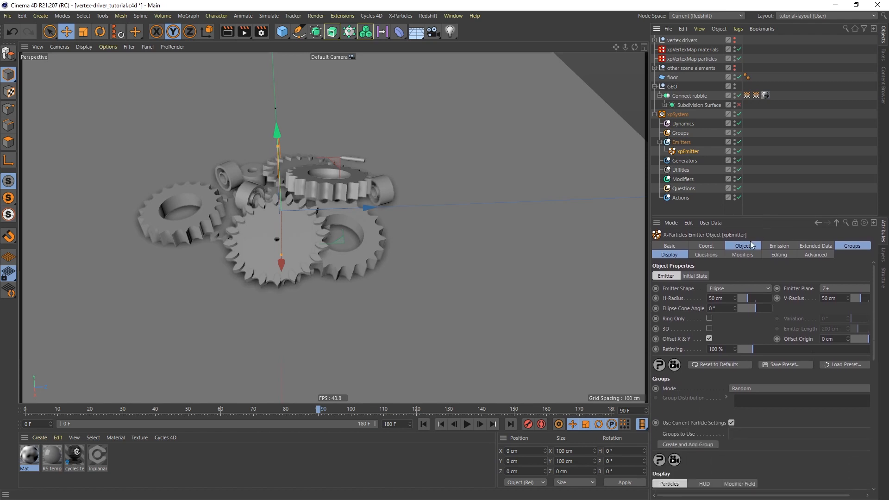
left_click(750, 246)
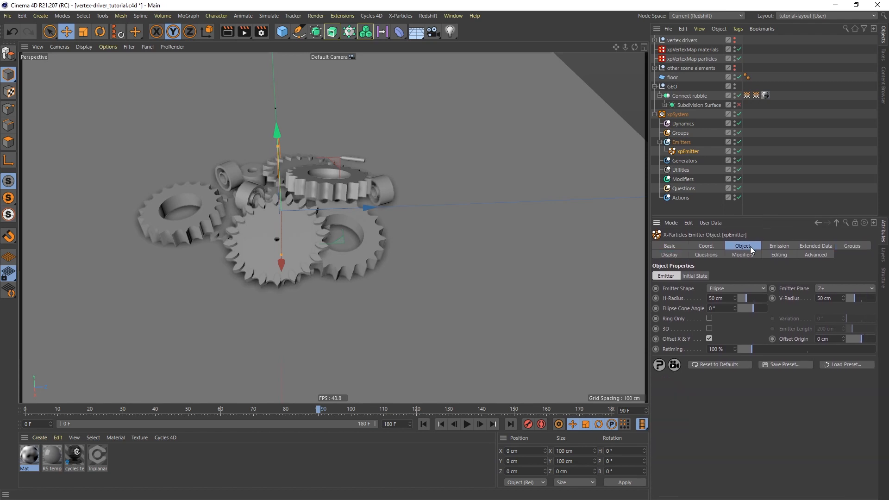
Set the emitter shape to Object: Connect rubble, vertex particles map as selection, emitting from Polygon Area.
left_click(738, 288)
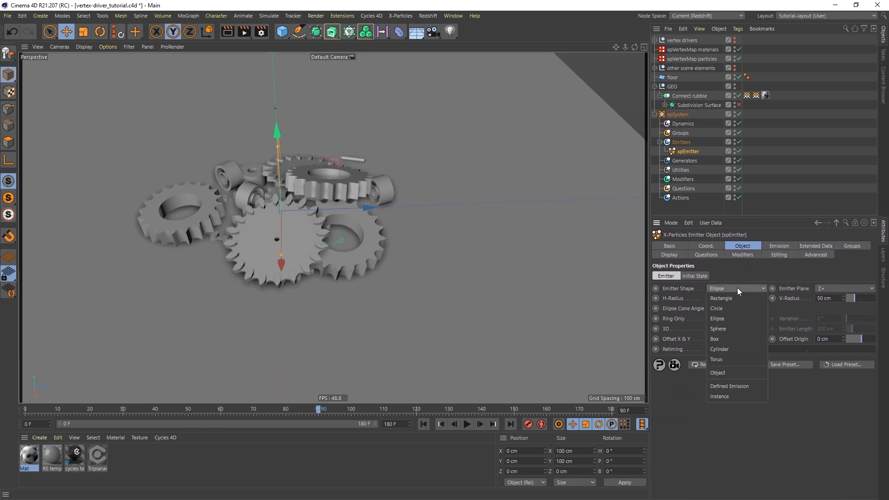
left_click(722, 376)
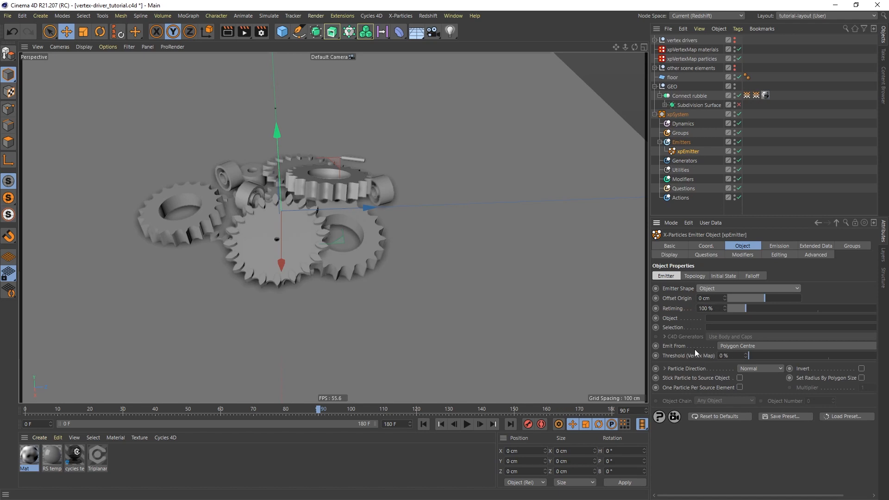
left_click_drag(688, 96, 733, 318)
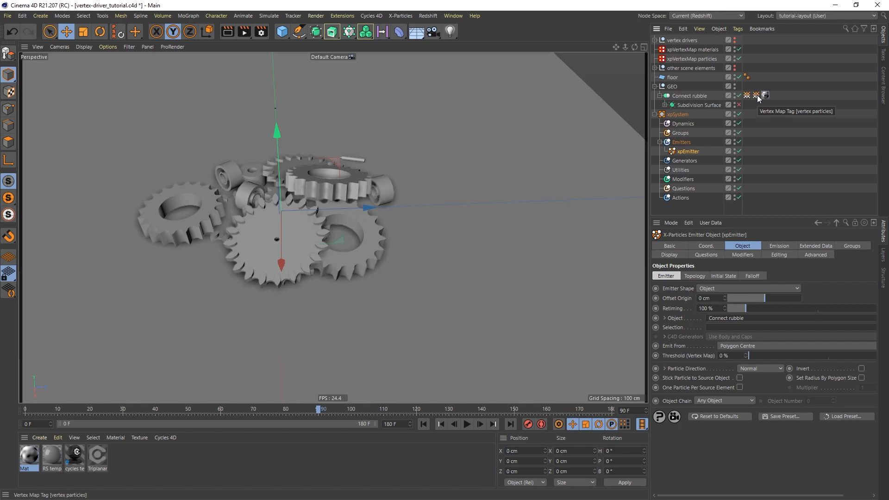
left_click_drag(758, 97, 732, 327)
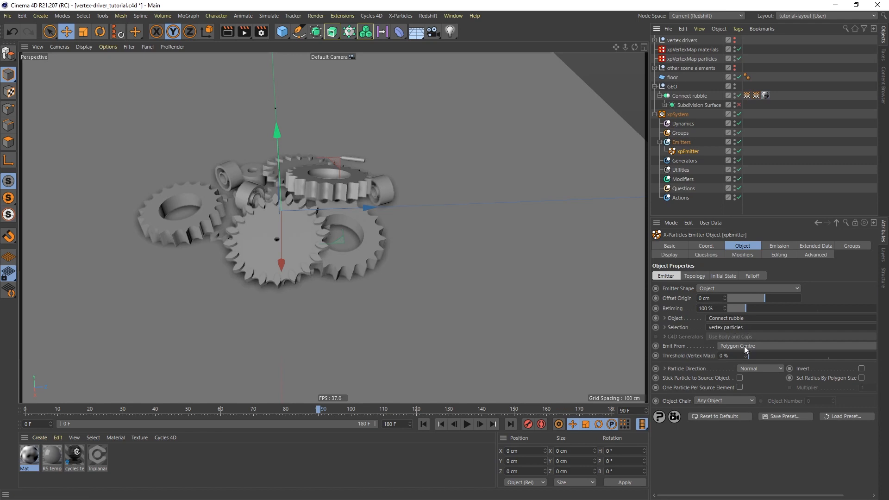
left_click(743, 346)
left_click(729, 366)
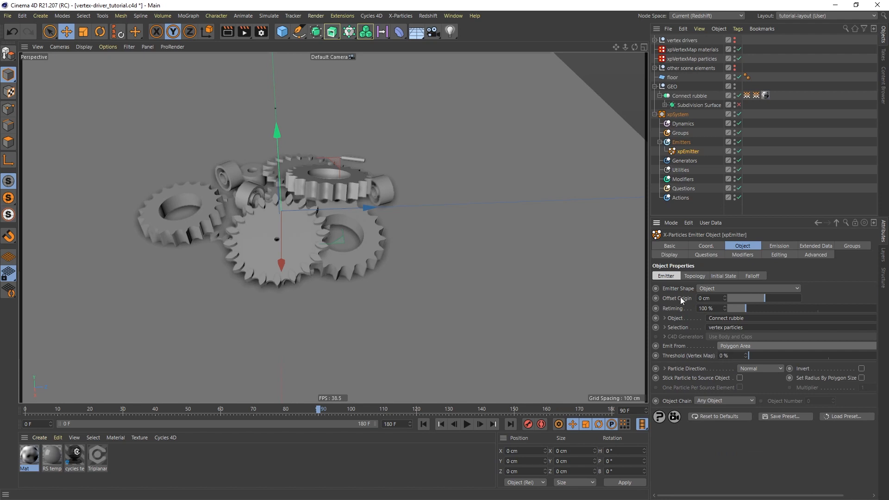
Display the particles as circles with Color Mode set to Gradient (Random).
left_click(674, 254)
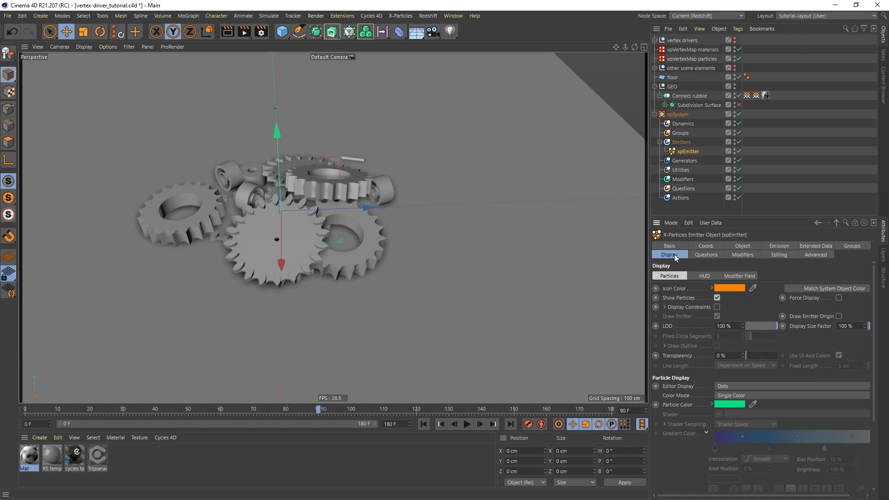
left_click(730, 385)
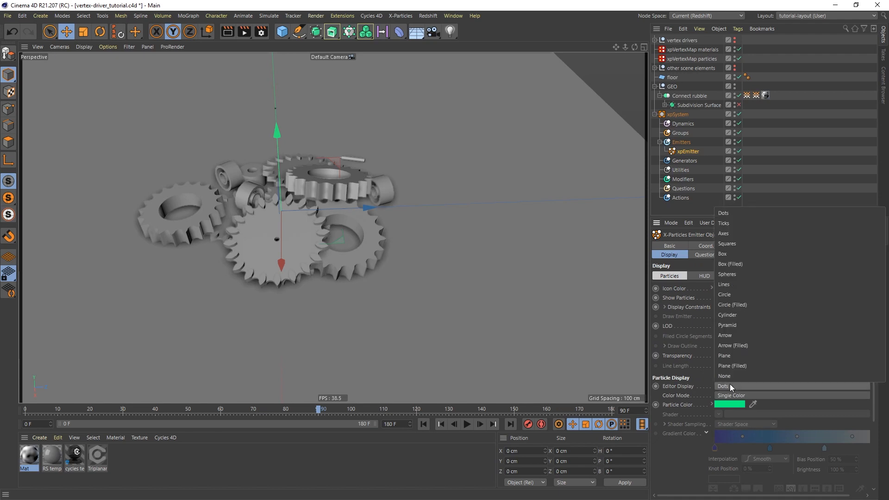
left_click(735, 294)
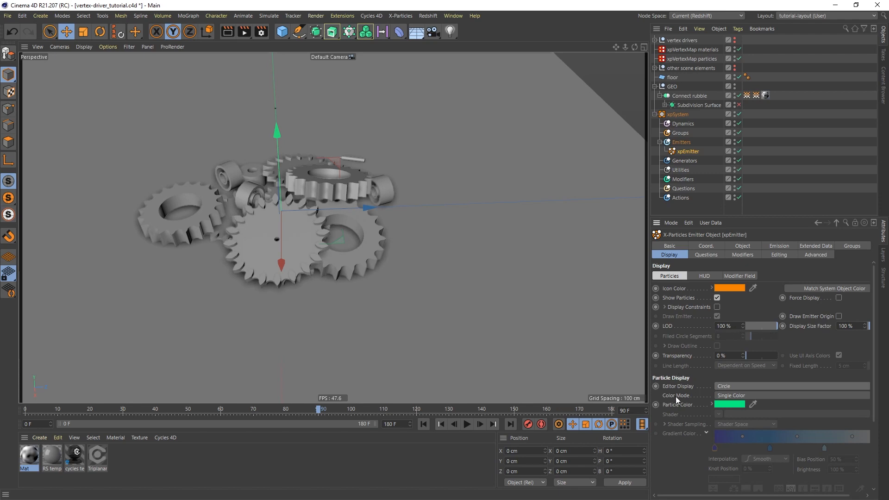
left_click(760, 395)
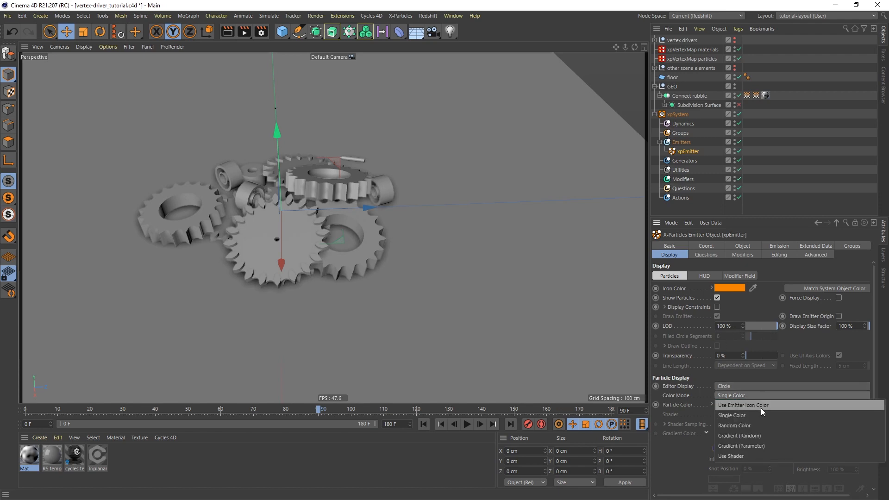
left_click(750, 436)
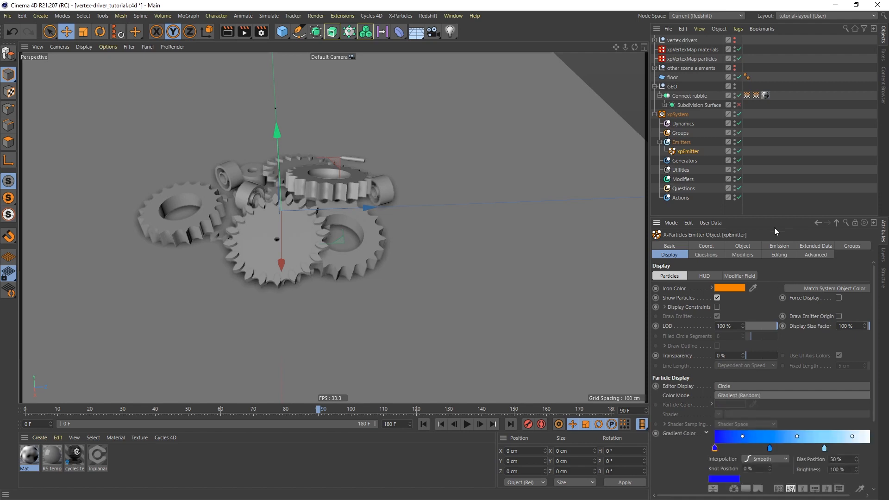
Remove the gradient's middle knots and turn the left knot black for a black-to-white gradient.
left_click_drag(774, 217, 774, 154)
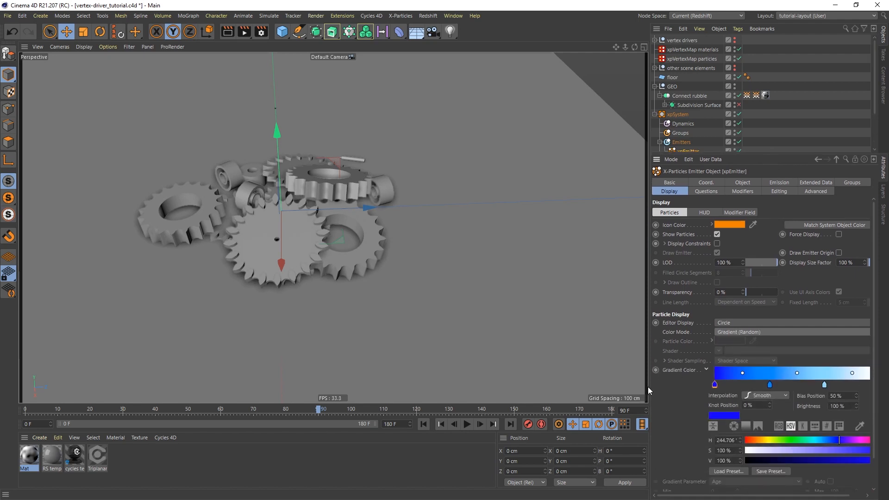
left_click_drag(649, 382, 608, 383)
left_click_drag(737, 385, 741, 419)
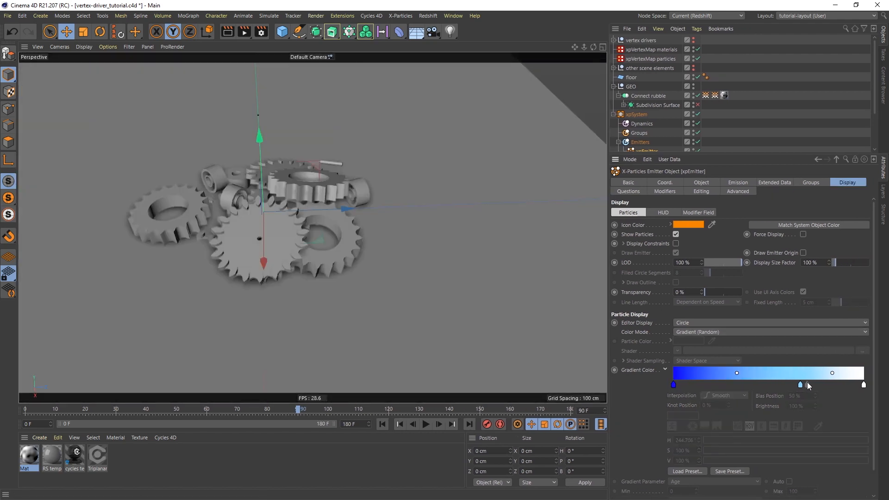
left_click_drag(801, 385, 804, 420)
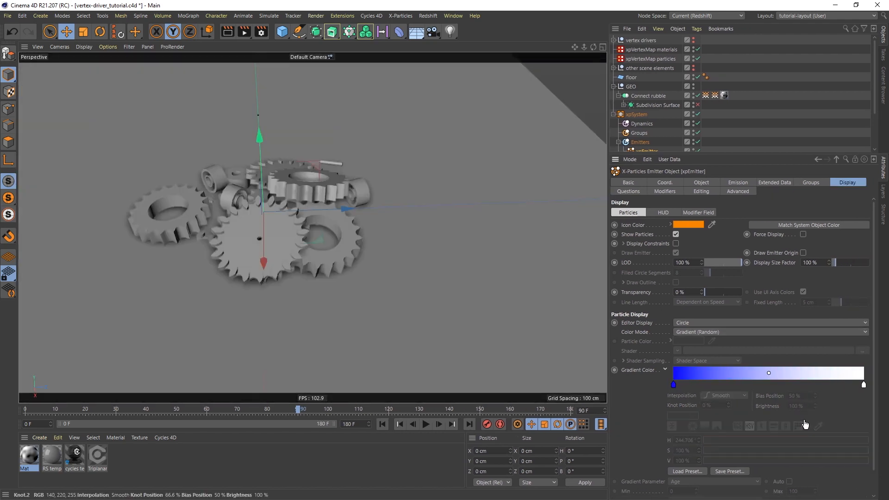
left_click(674, 384)
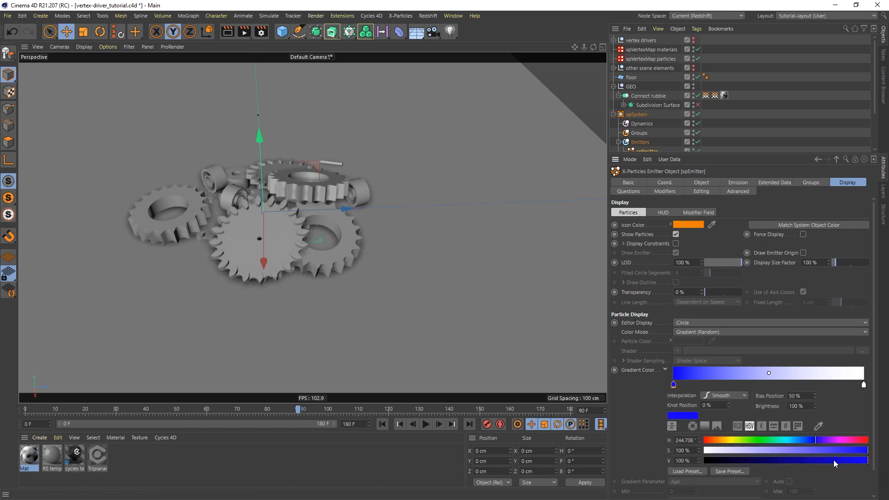
left_click_drag(833, 460, 663, 455)
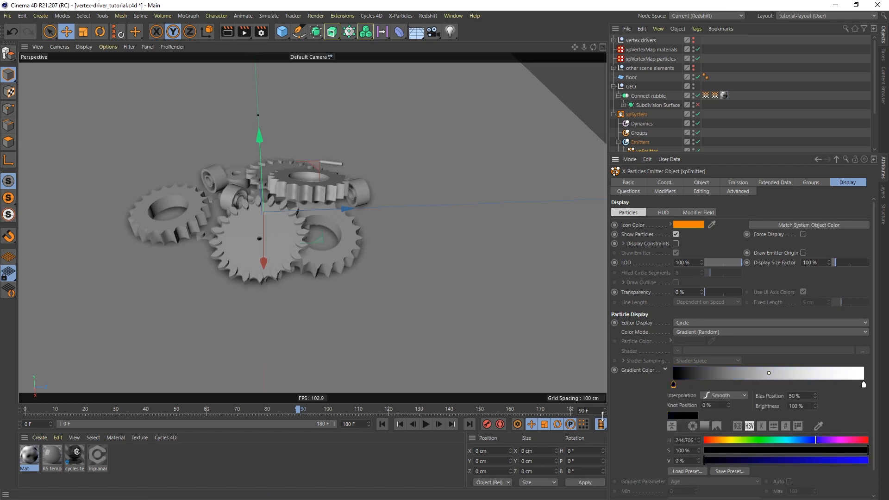
left_click(738, 184)
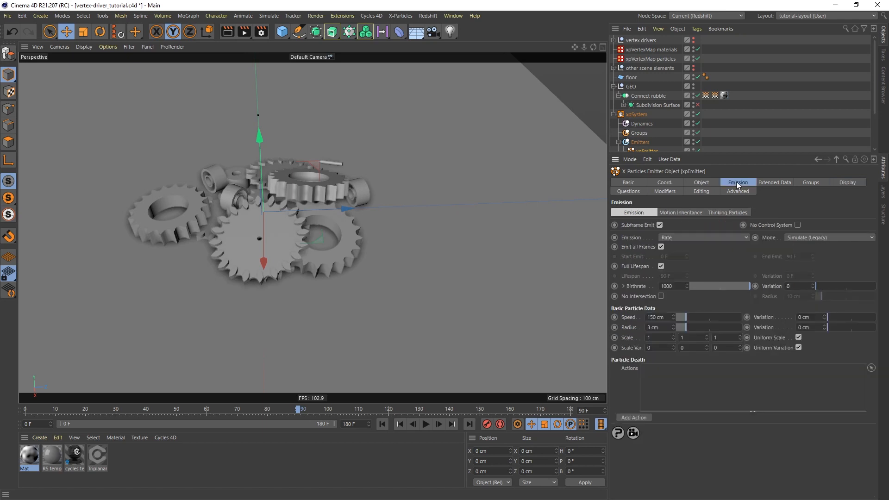
Set particle Speed to 0 cm, preview playback from the start, and turn off Full Lifespan.
double_click(658, 317)
type("0")
key("Return")
left_click(381, 424)
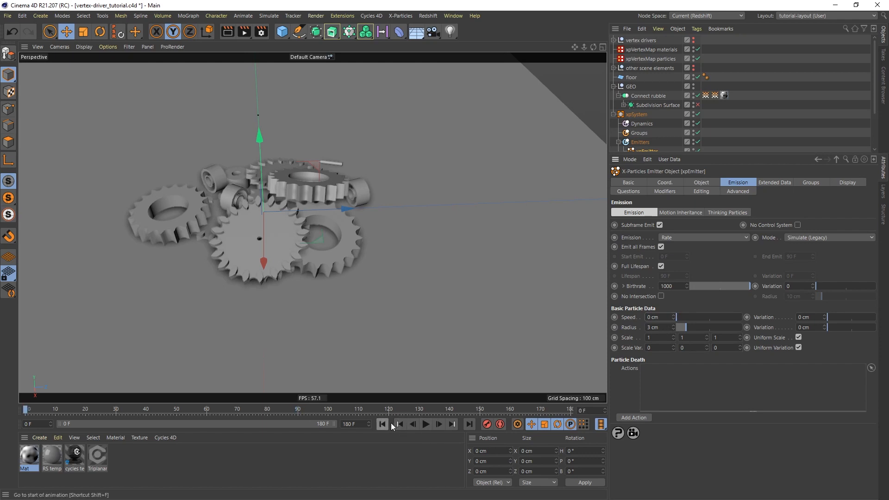
left_click(426, 424)
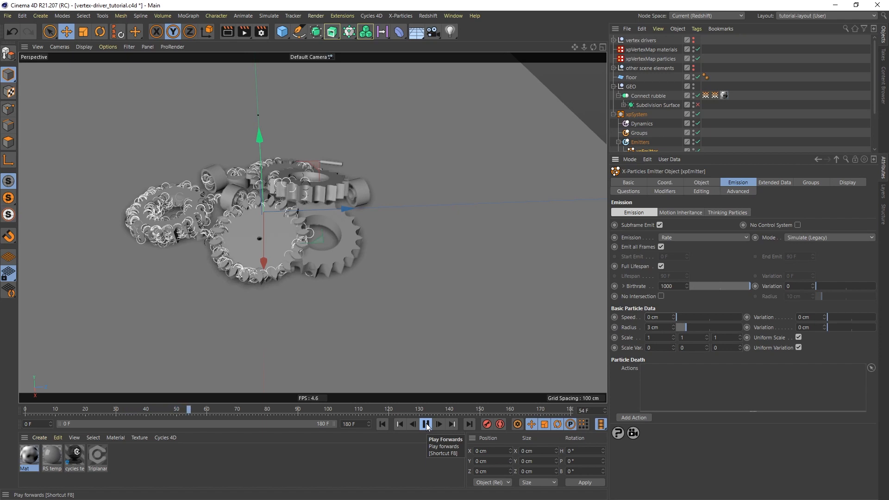
left_click(426, 424)
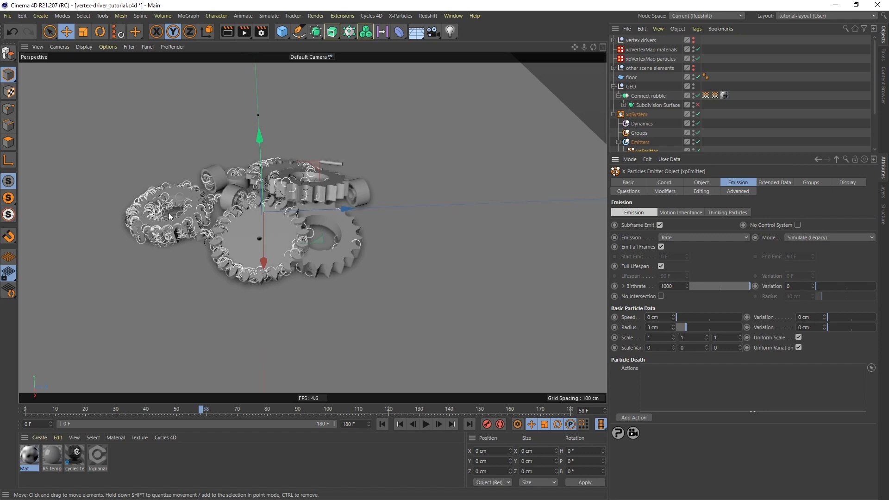
left_click(661, 267)
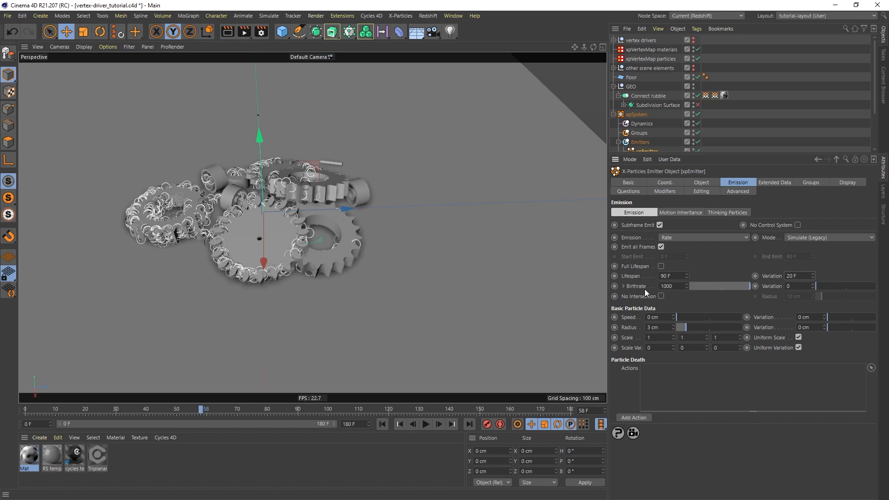
Shrink the xpEmitter particle Radius from 3 cm to 0.1 cm.
left_click(664, 329)
left_click_drag(812, 329, 793, 329)
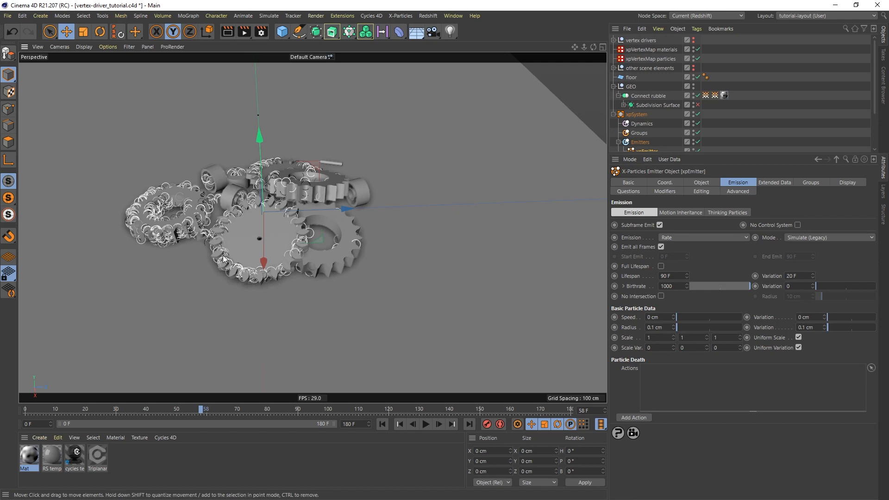
scroll(242, 224, "up", 3)
middle_click_drag(242, 224, 282, 232)
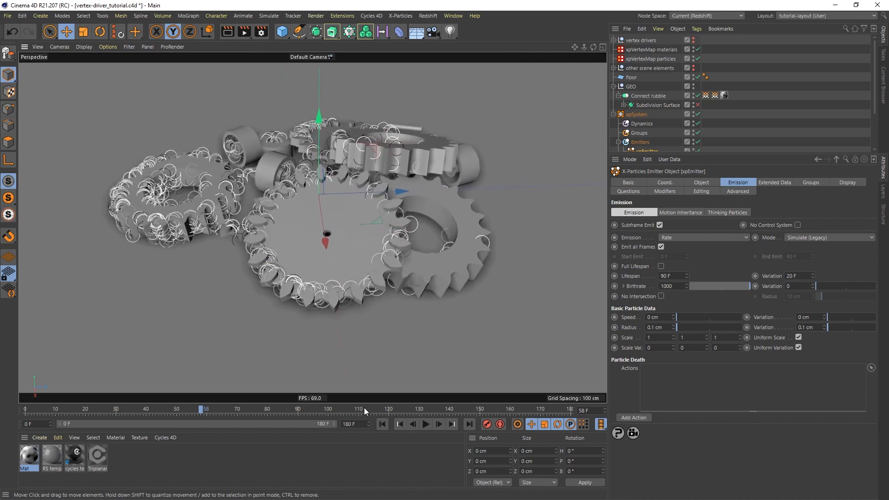
Replay the simulation from the start and zoom in to see the small particles among the gears.
left_click(383, 424)
left_click(426, 424)
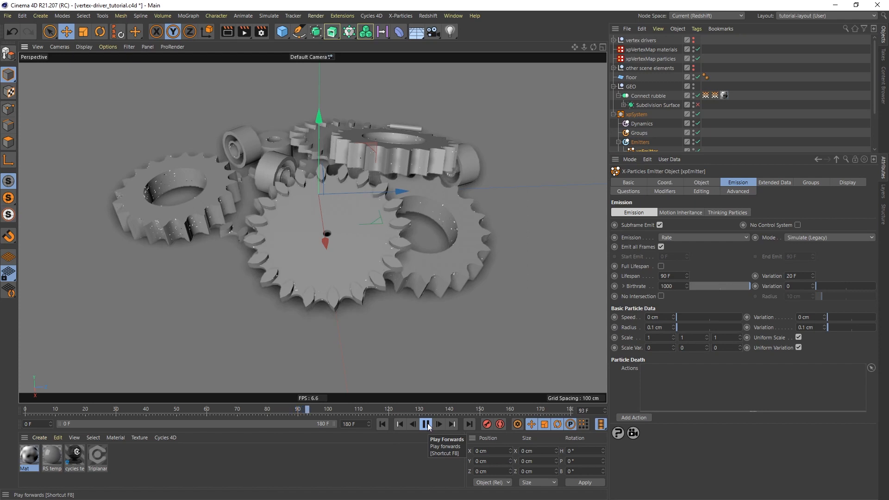
left_click(426, 424)
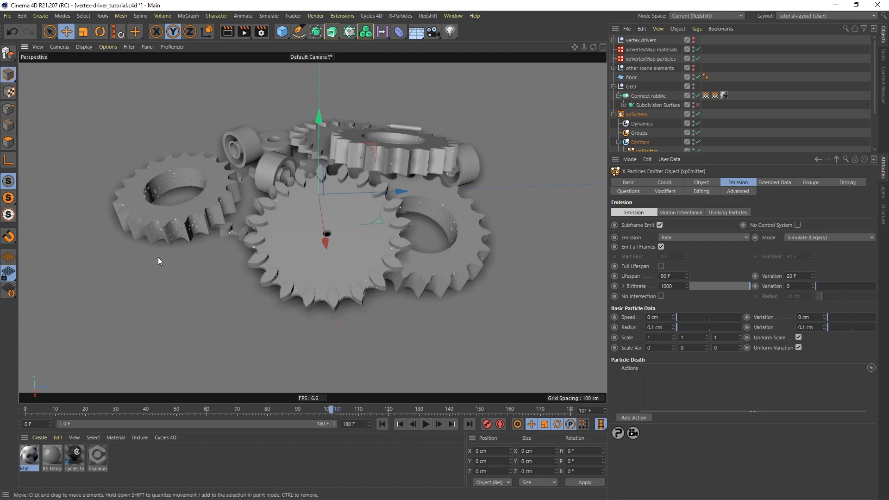
scroll(170, 251, "up", 5)
middle_click_drag(199, 202, 221, 237, "alt")
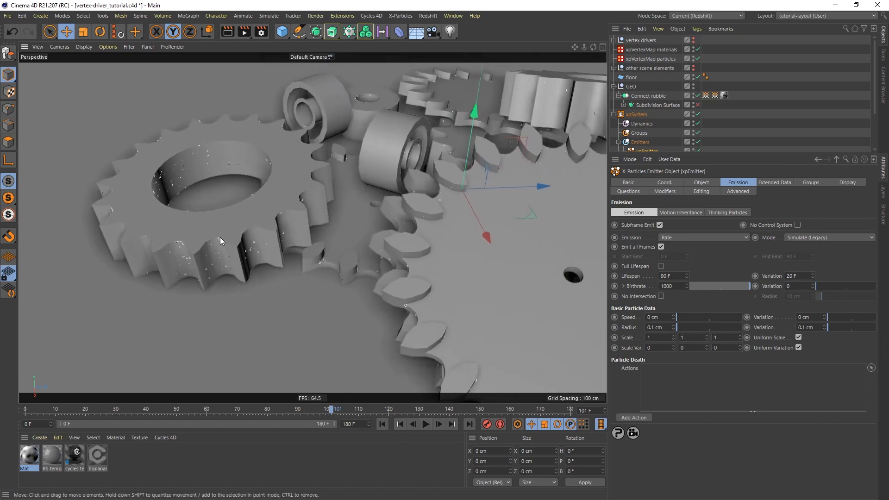
scroll(238, 216, "up", 3)
left_click_drag(278, 234, 279, 224, "alt")
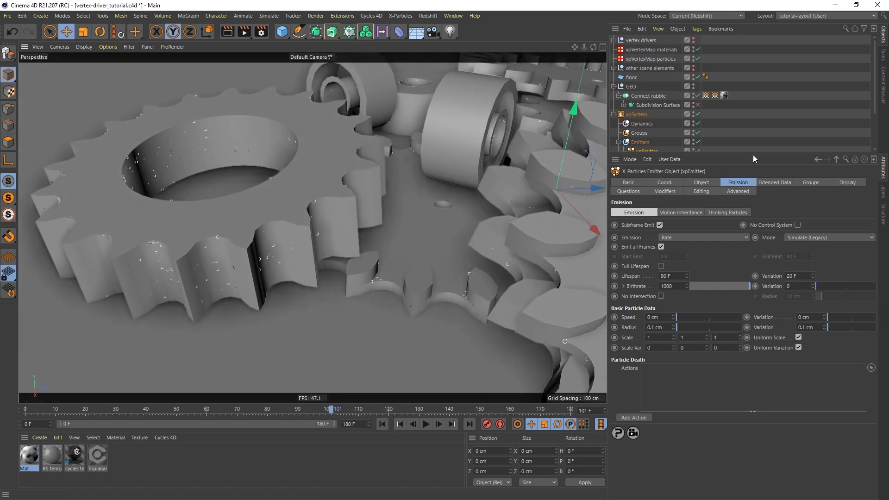
left_click_drag(752, 155, 751, 244)
Add an xpGravity modifier with 100 cm strength and replay the particles falling.
left_click(642, 179)
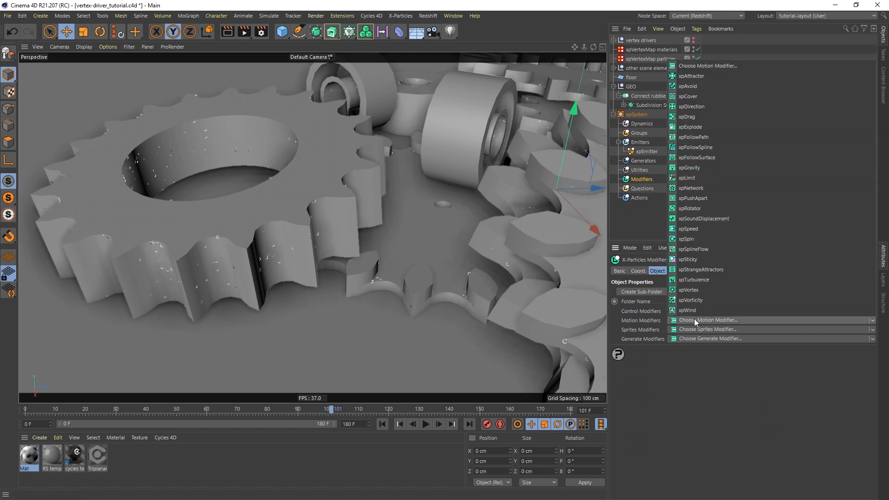
left_click(685, 168)
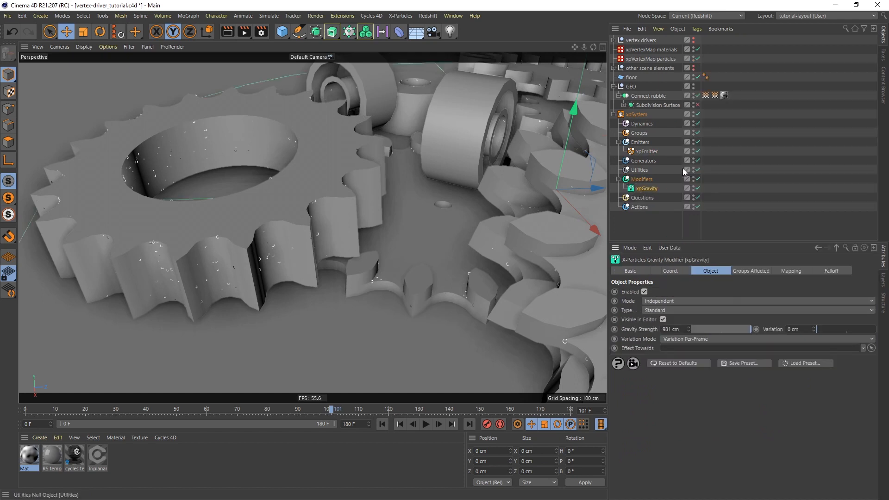
left_click(683, 330)
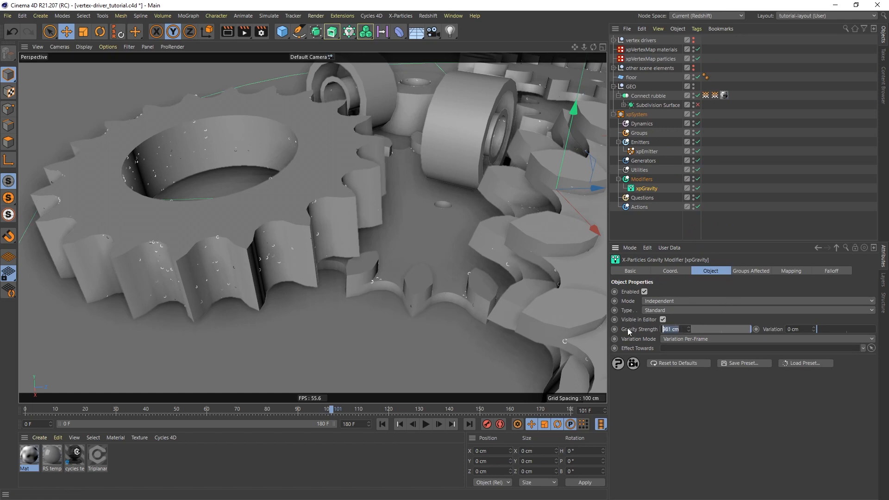
type("100")
key("Return")
left_click(399, 424)
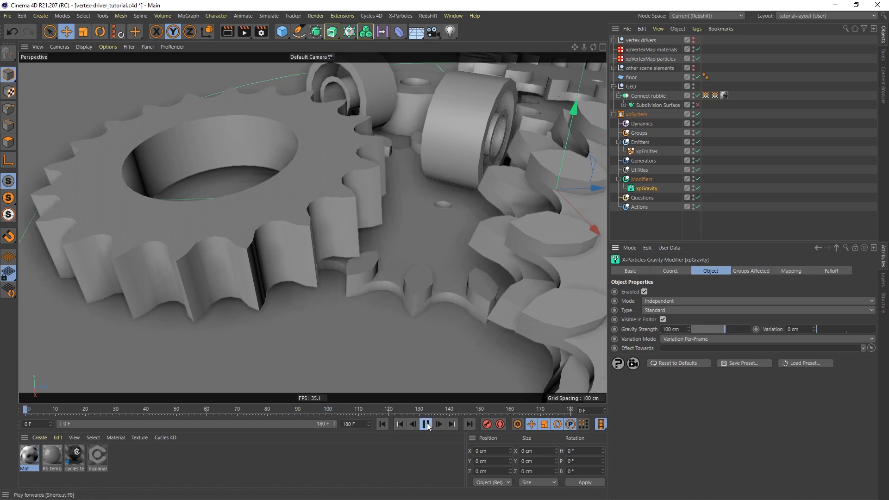
left_click(426, 424)
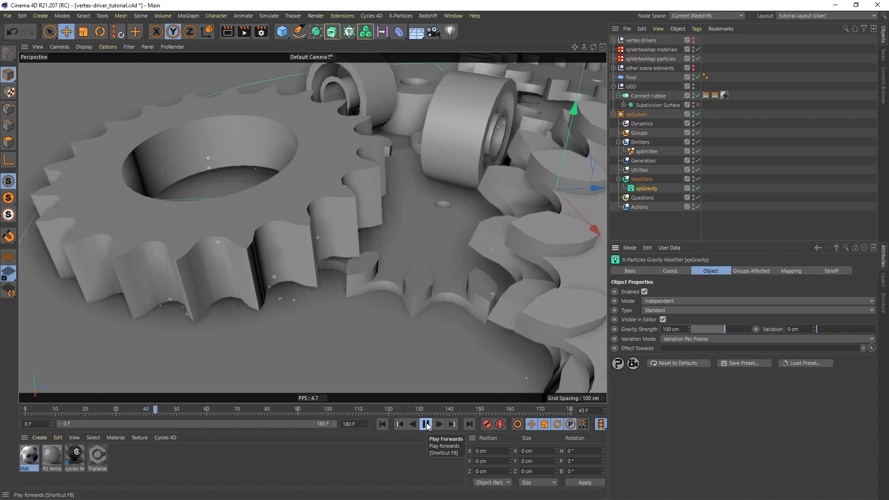
left_click(426, 424)
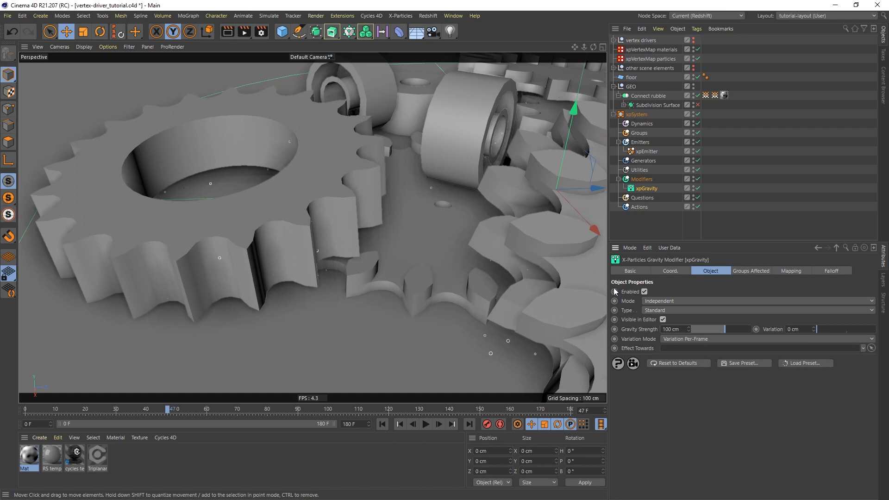
Add an xpCollider tag to the floor with Friction set to 20 %.
left_click(632, 78)
right_click(632, 80)
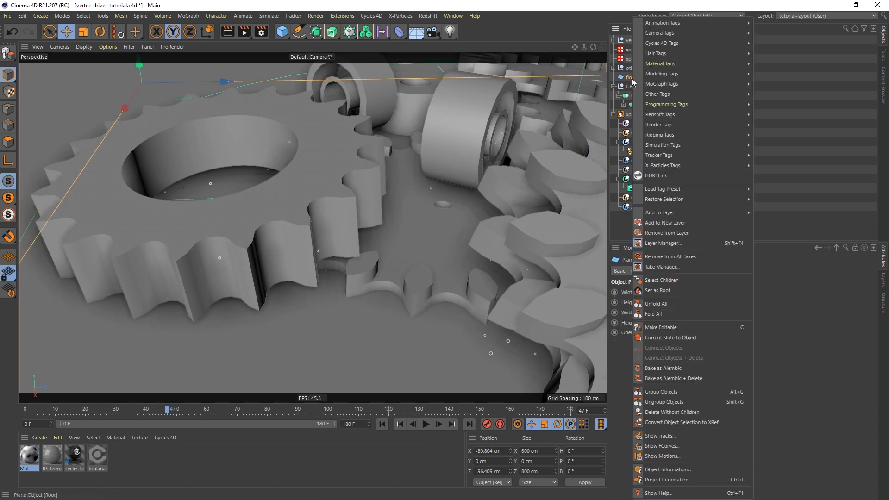
mouse_move(688, 45)
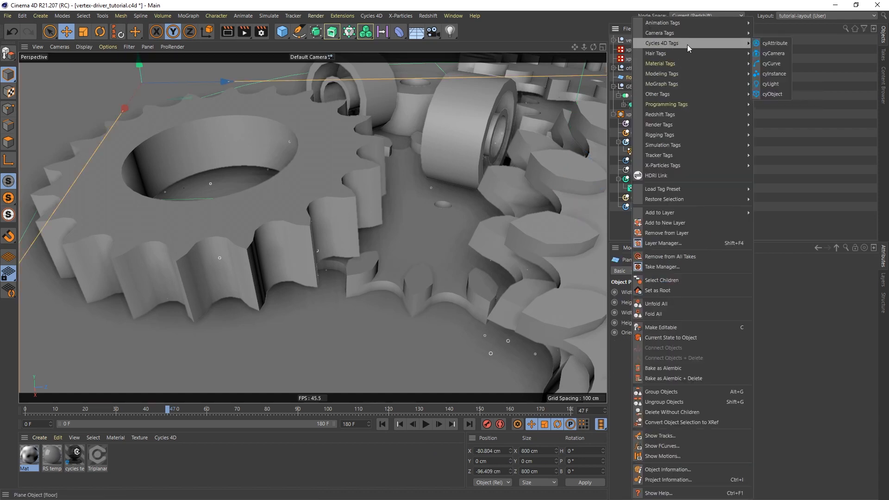
mouse_move(724, 166)
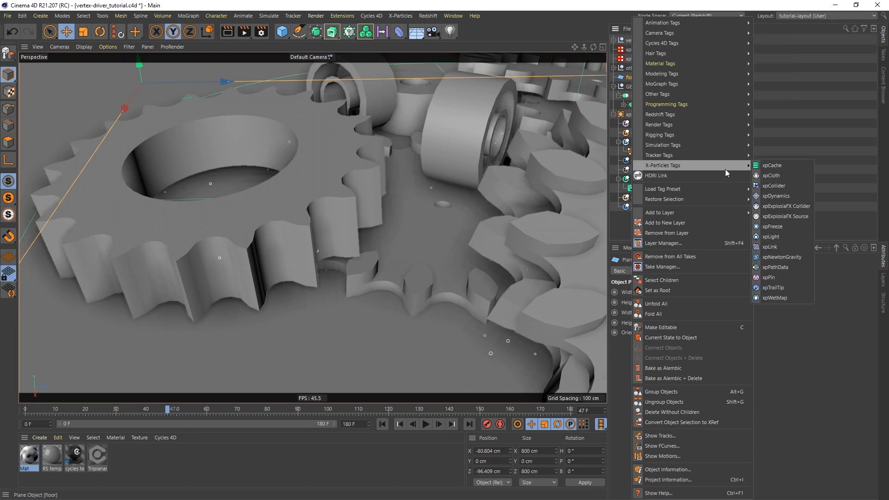
left_click(781, 185)
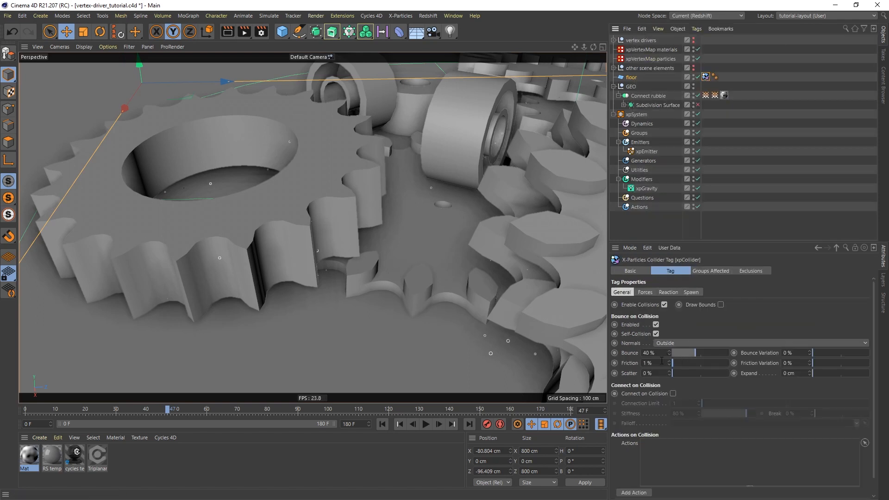
left_click_drag(660, 365, 621, 358)
type("20")
key("Return")
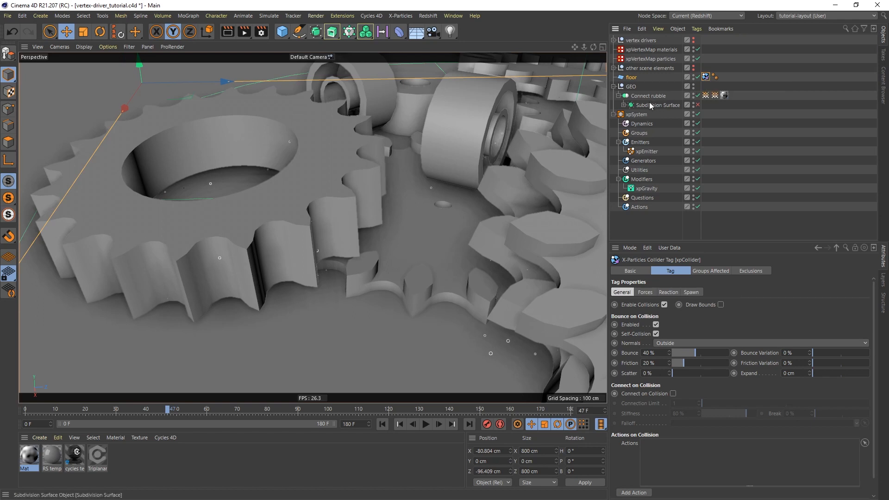
Copy the collider tag onto Connect rubble and replay the simulation to frame 54.
left_click_drag(704, 77, 736, 100, "ctrl")
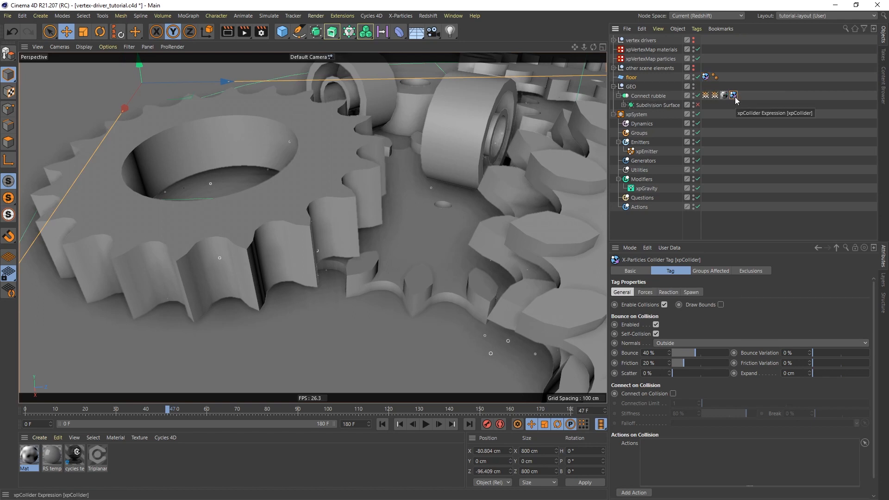
left_click(383, 424)
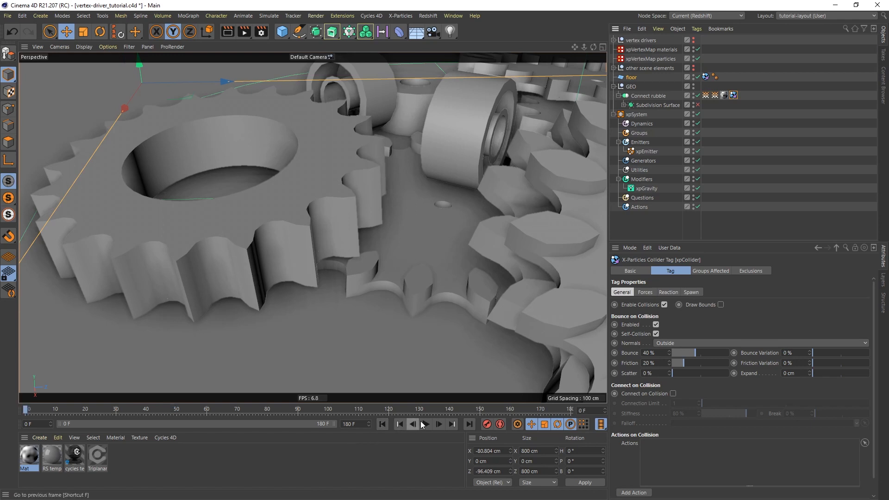
left_click(425, 424)
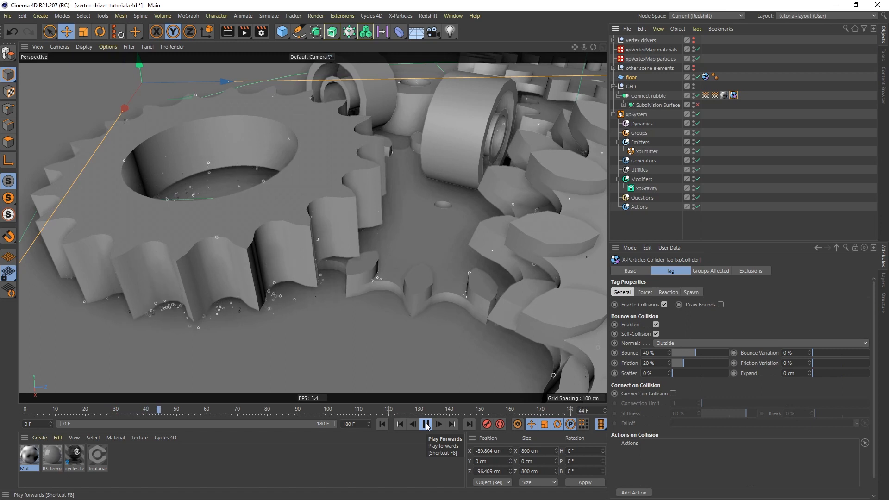
left_click(426, 424)
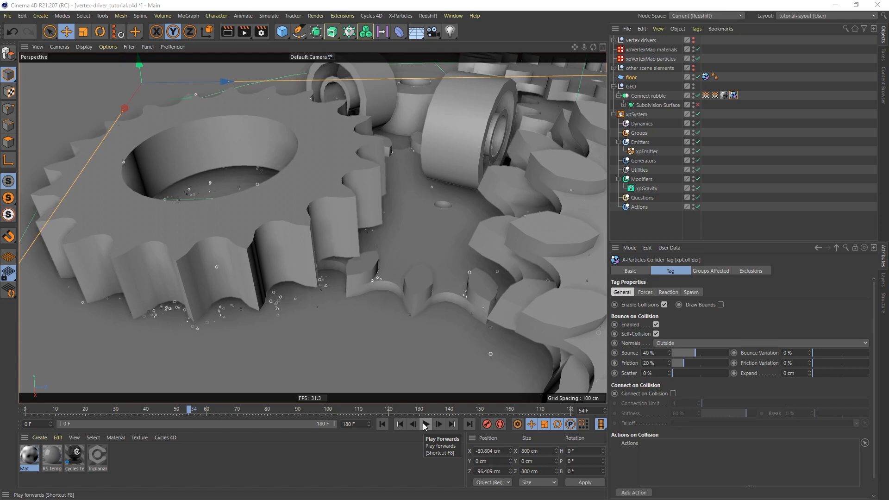
left_click(641, 124)
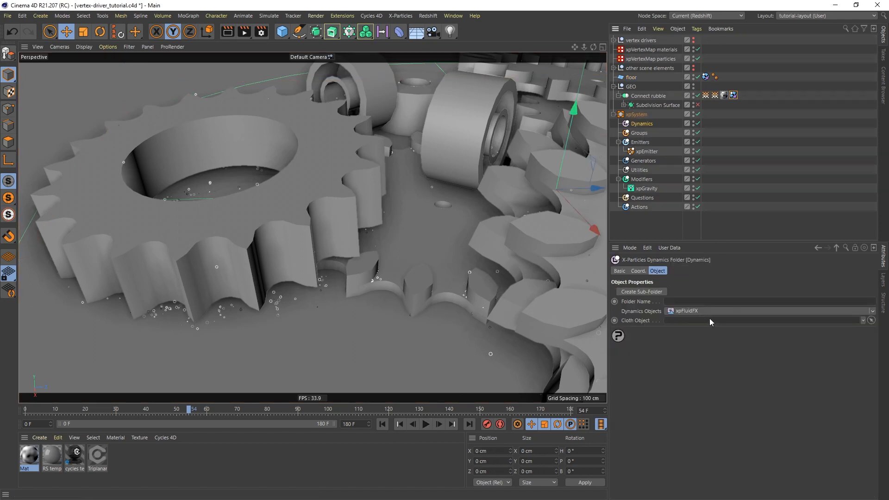
Add an xpFluidFX dynamics object and preview the fluid behaviour from the start.
left_click(699, 312)
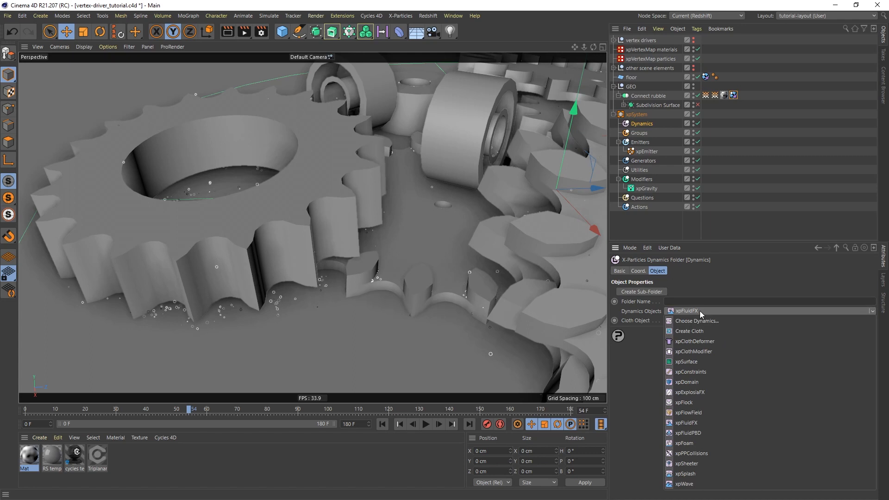
left_click(695, 423)
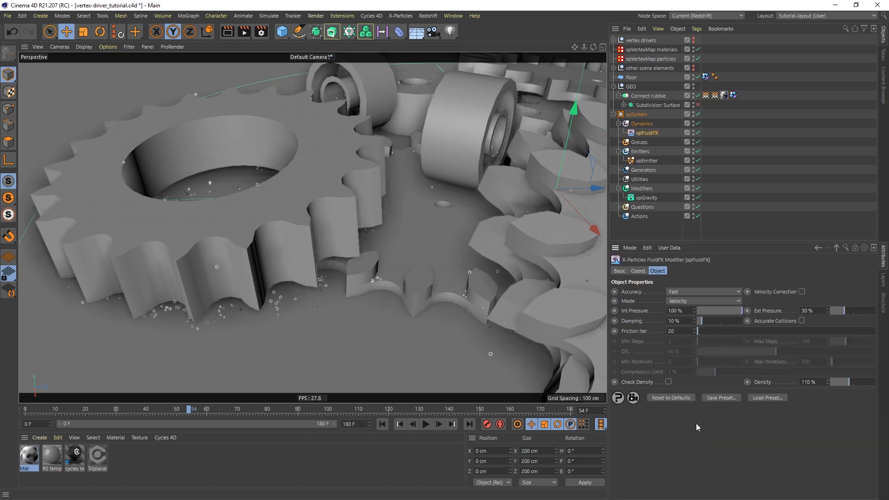
left_click(382, 425)
left_click(427, 424)
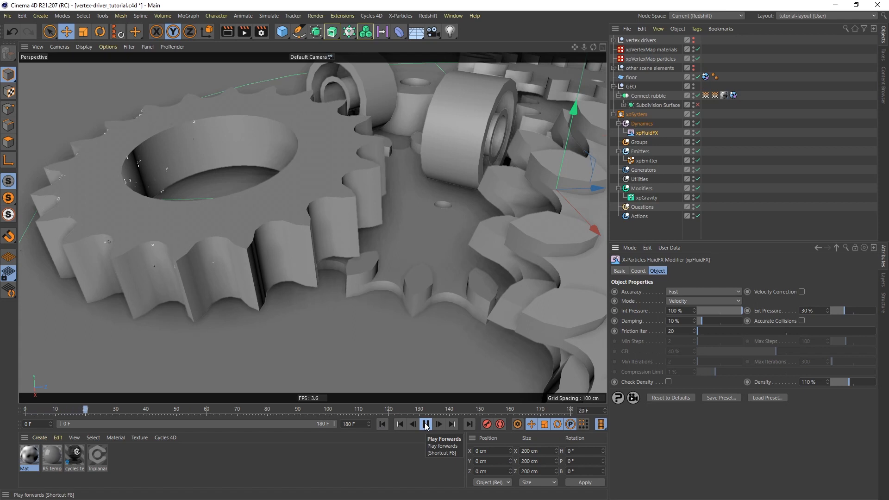
left_click(426, 424)
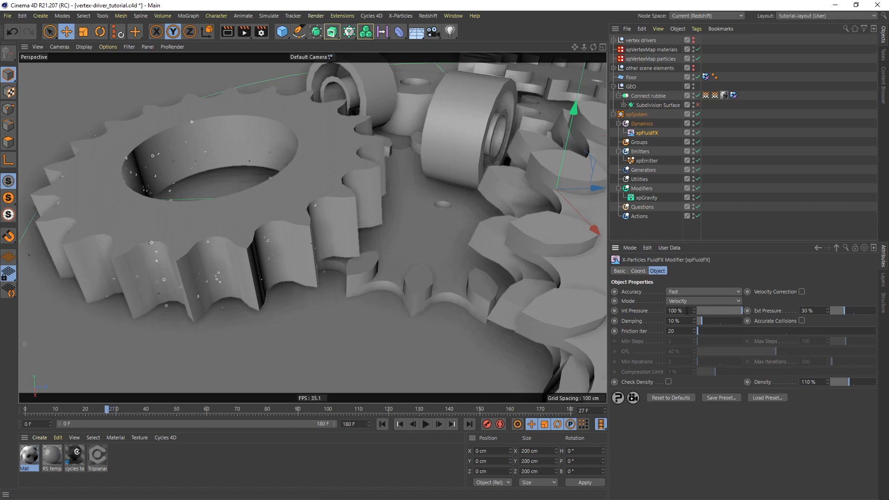
Set FluidFX Int Pressure and Ext Pressure to 0 % and replay to frame 49.
left_click_drag(687, 310, 637, 309)
type("0")
key("Return")
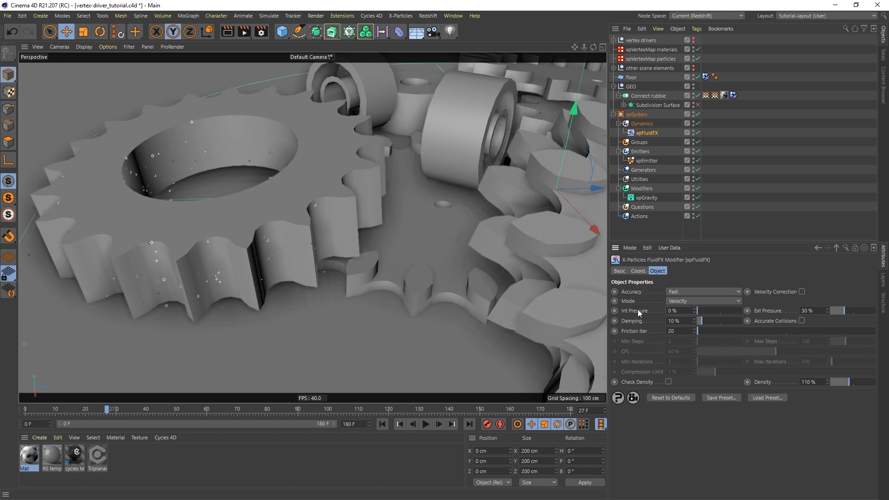
left_click_drag(815, 310, 800, 311)
type("0")
key("Return")
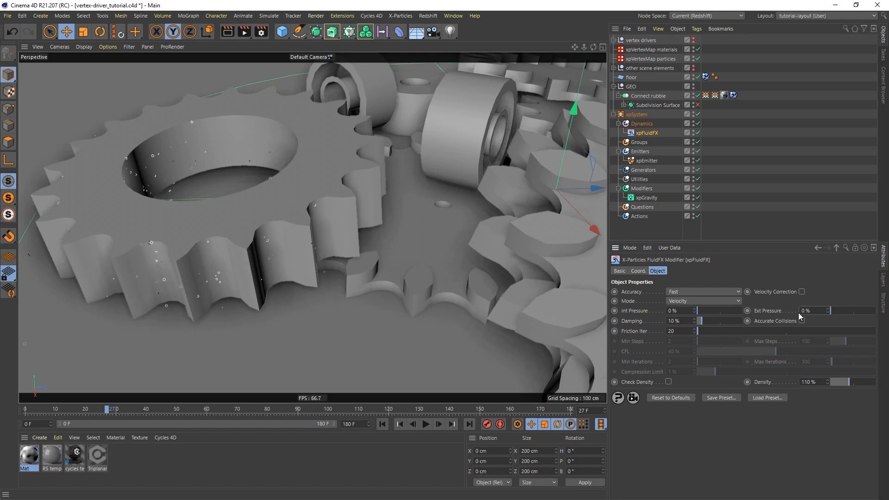
left_click(382, 424)
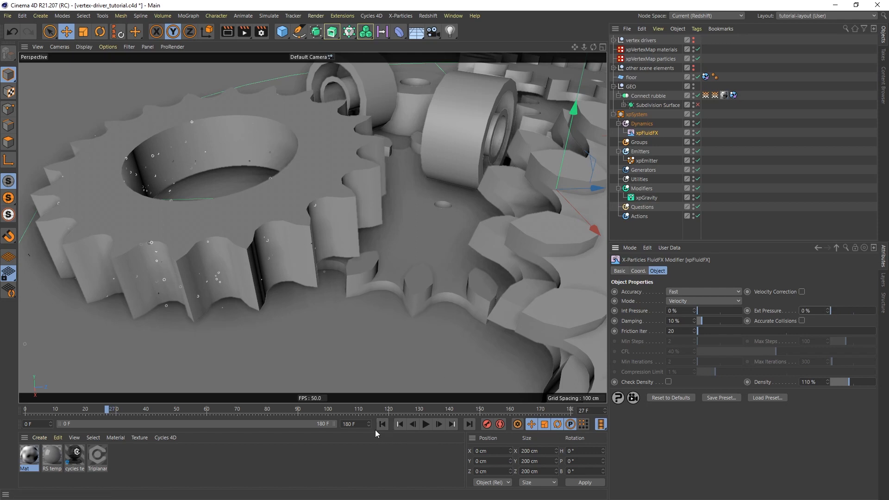
left_click(426, 424)
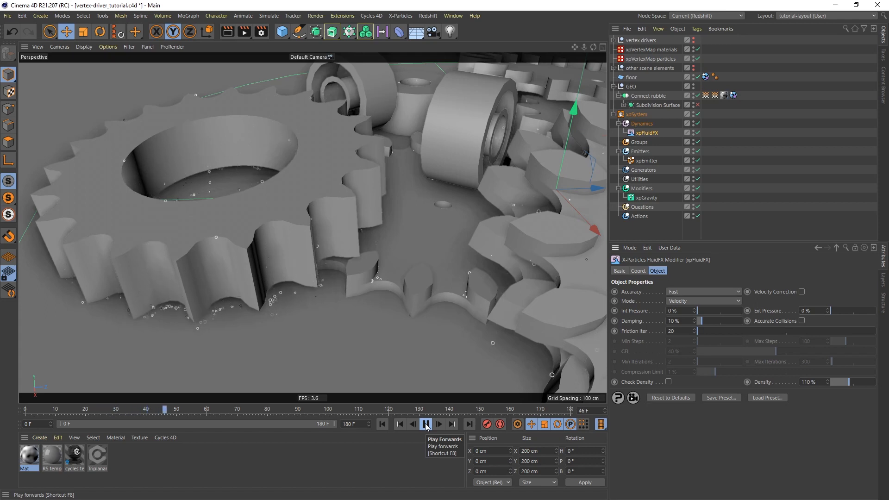
left_click(425, 424)
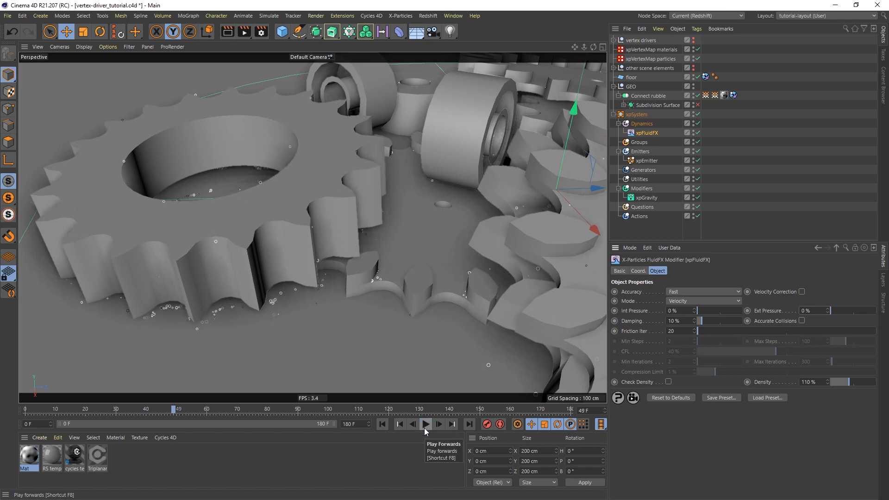
Add an xpTurbulence motion modifier with Scale 1 % and Strength 1.
left_click(644, 190)
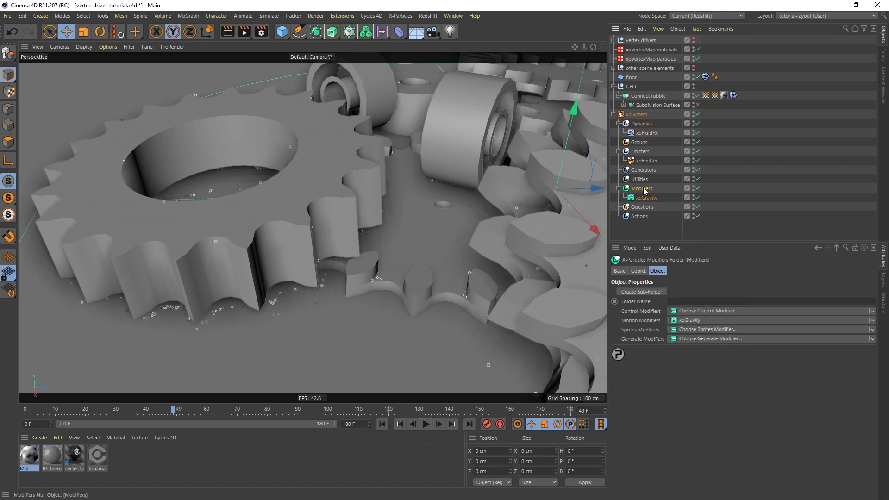
left_click(693, 320)
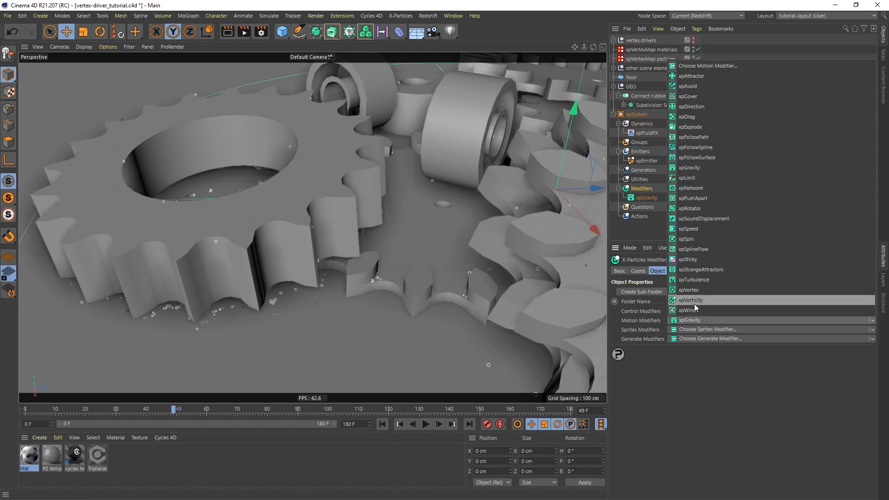
left_click(698, 280)
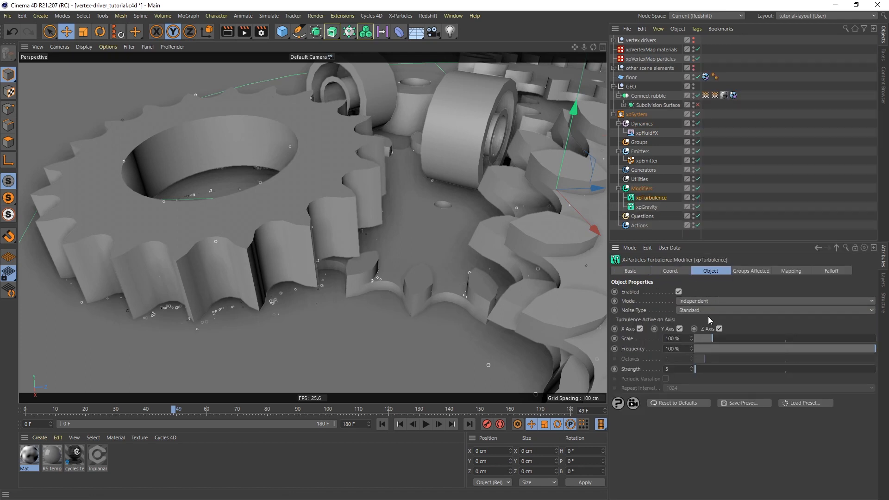
double_click(684, 338)
type("1")
key("Return")
Replay the simulation to frame 57 and zoom in on the gear teeth.
left_click(382, 424)
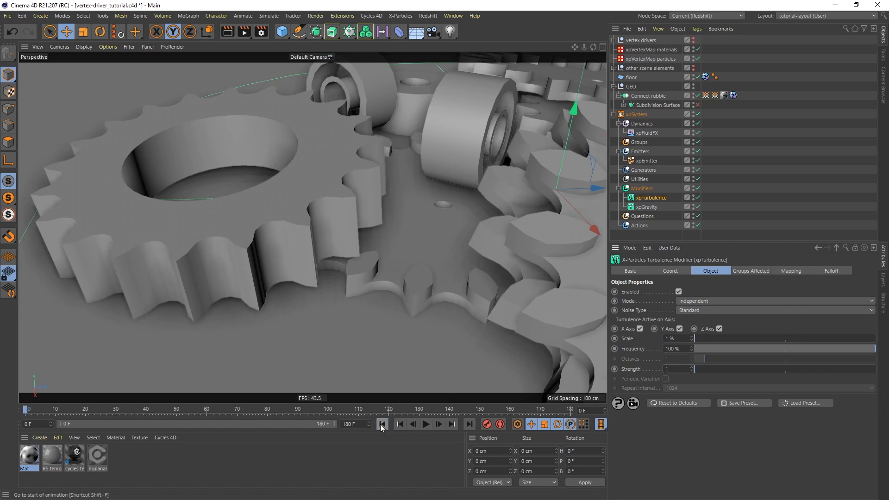
left_click(425, 424)
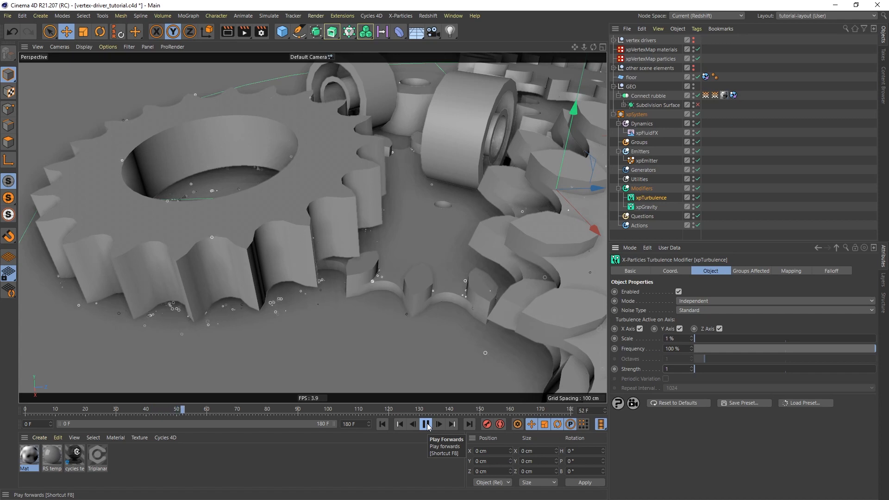
left_click(426, 424)
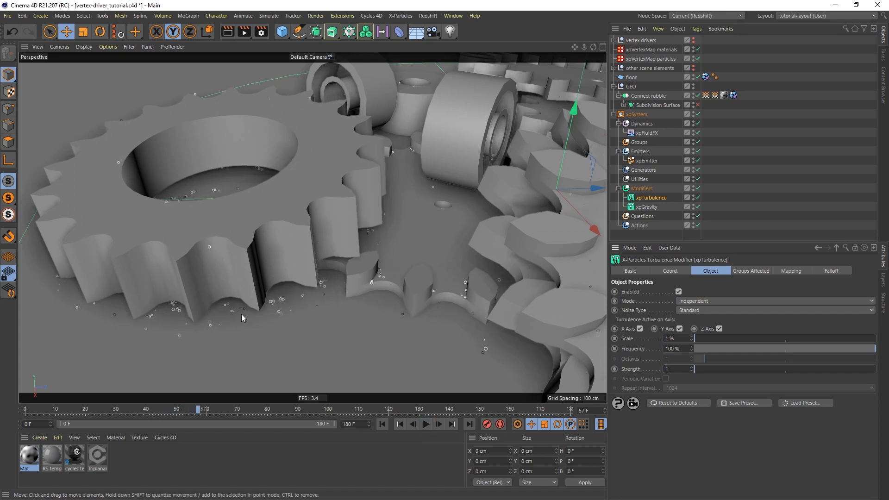
scroll(204, 286, "up", 10)
middle_click_drag(192, 298, 212, 274, "alt")
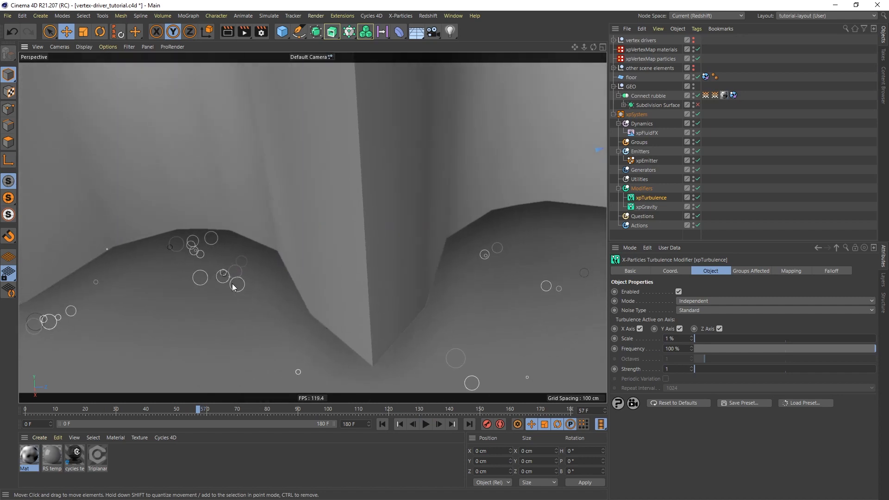
left_click(646, 189)
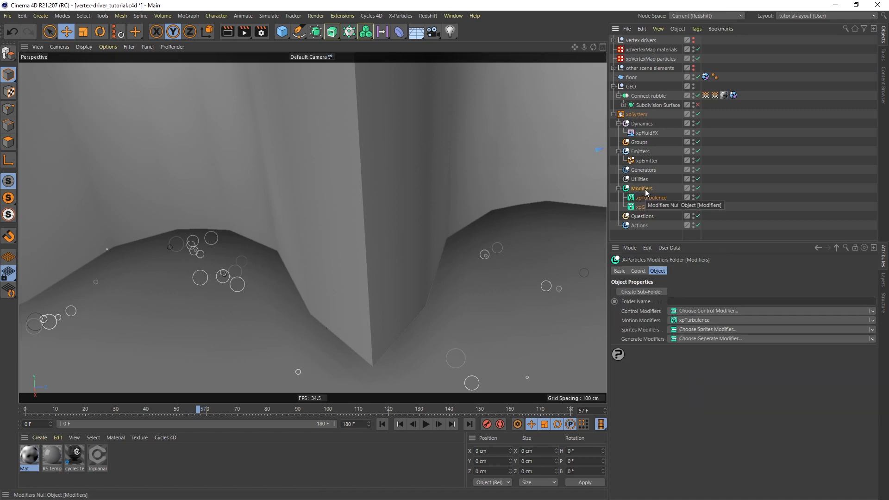
Add an xpPushApart modifier using Use Particle Radius distance mode and replay to about frame 60.
left_click(688, 320)
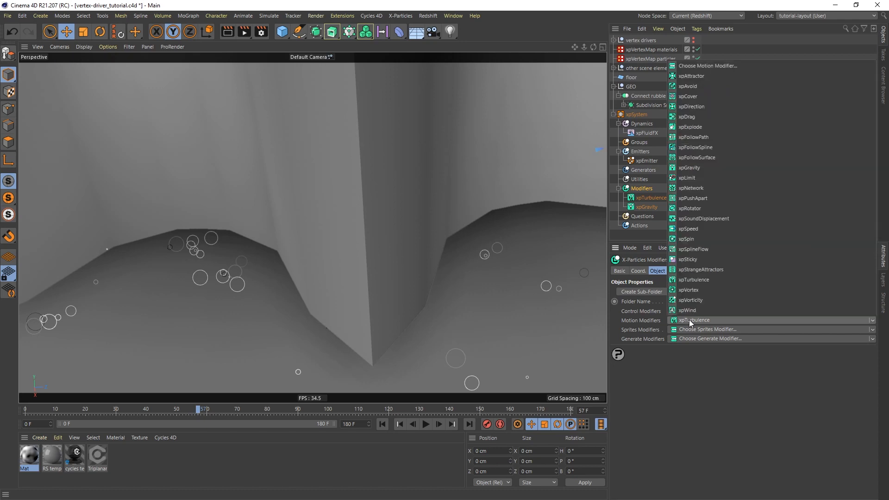
left_click(693, 198)
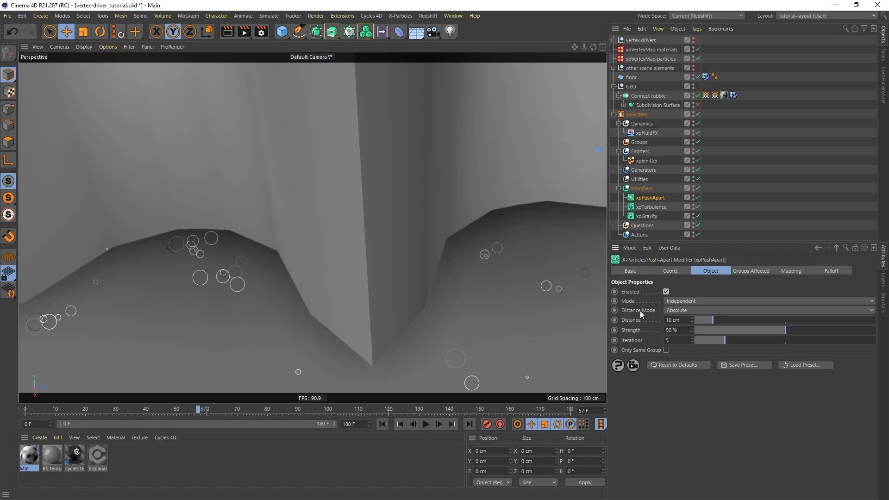
left_click(689, 309)
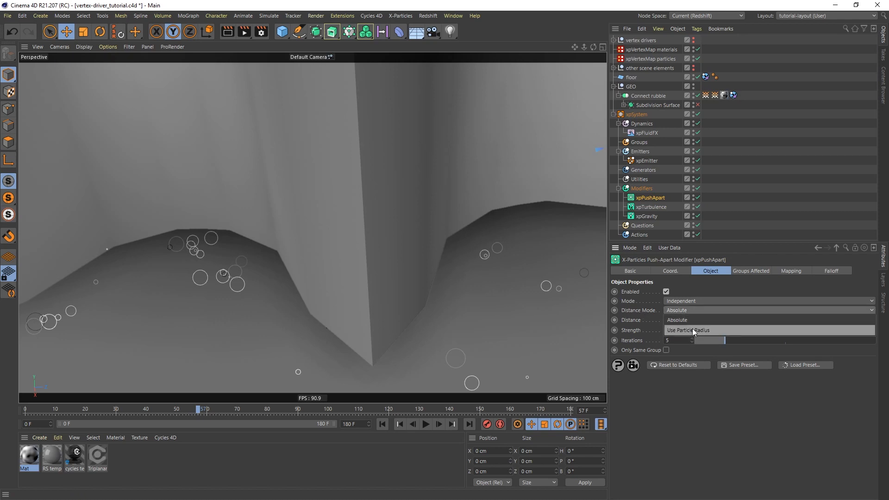
left_click(694, 330)
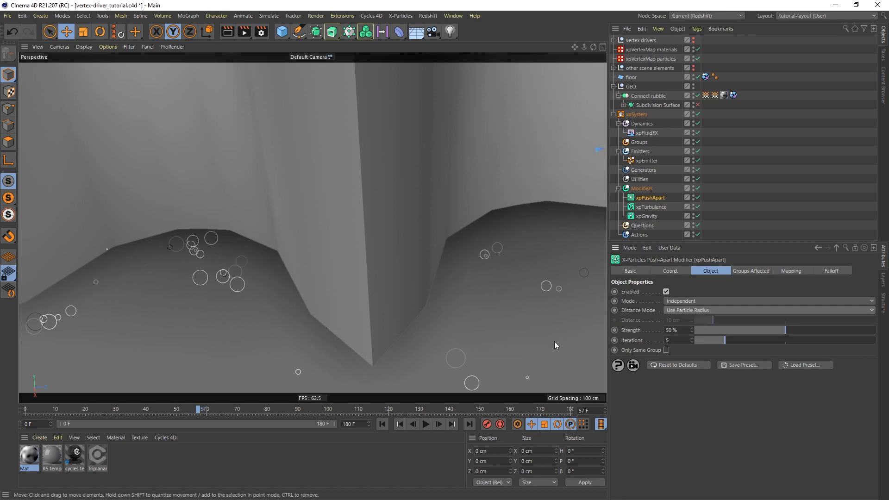
left_click(383, 424)
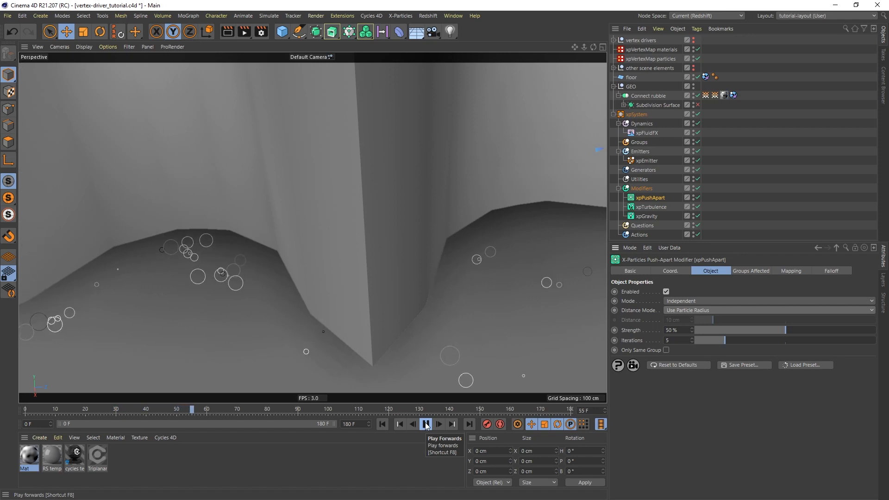
left_click(425, 424)
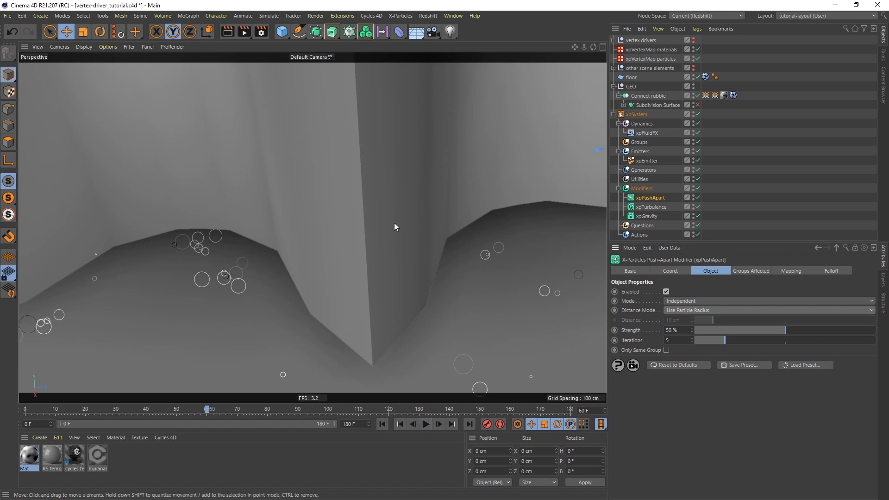
left_click_drag(369, 148, 348, 246, "alt")
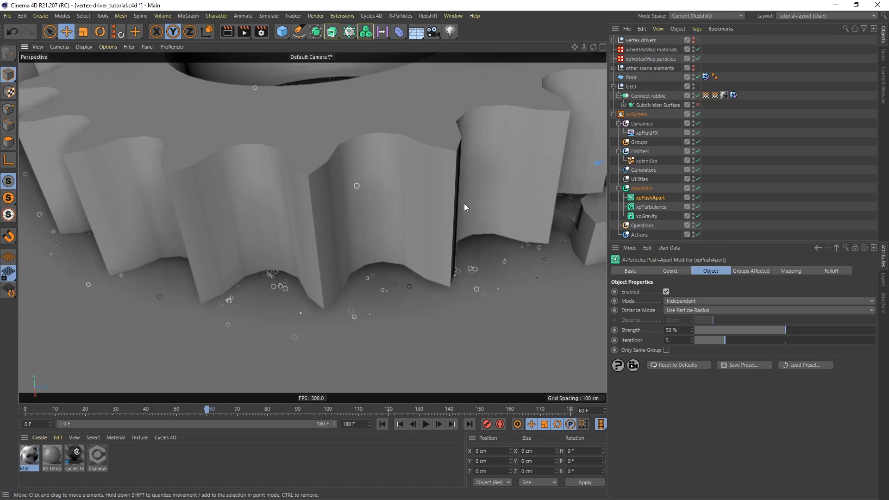
Add an xpScale control modifier set to Change Value Over Time (Relative).
left_click(646, 189)
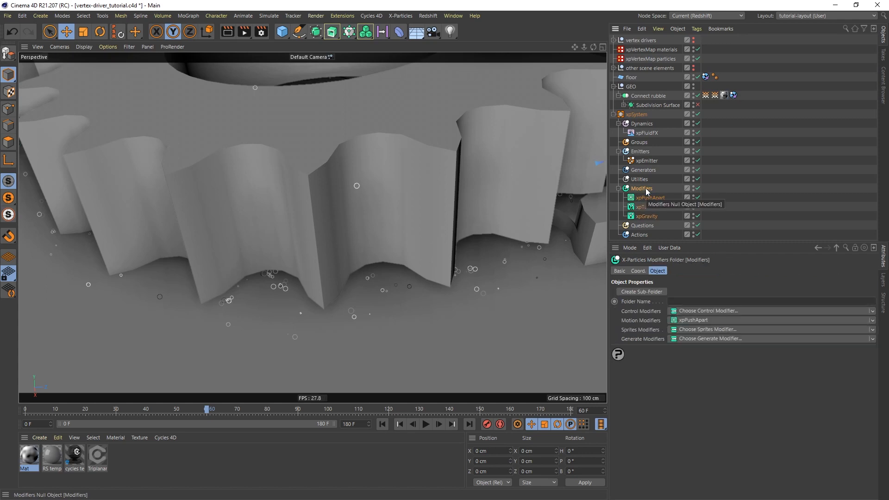
left_click(693, 310)
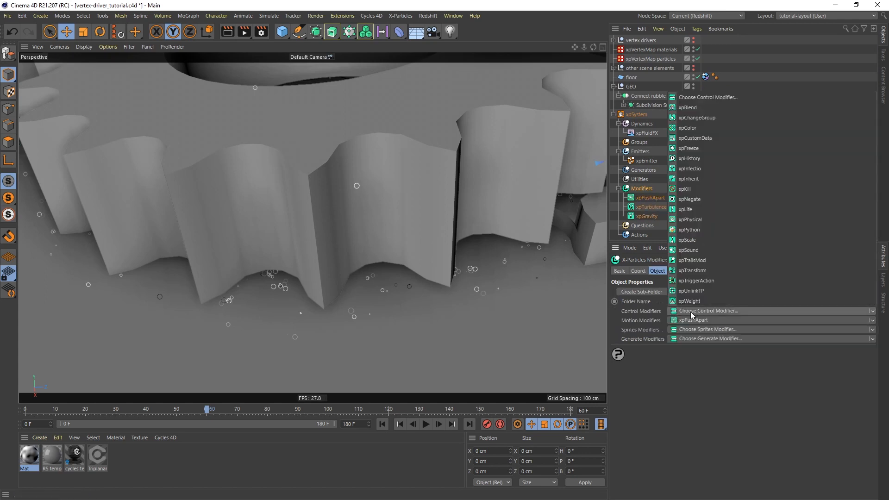
left_click(699, 240)
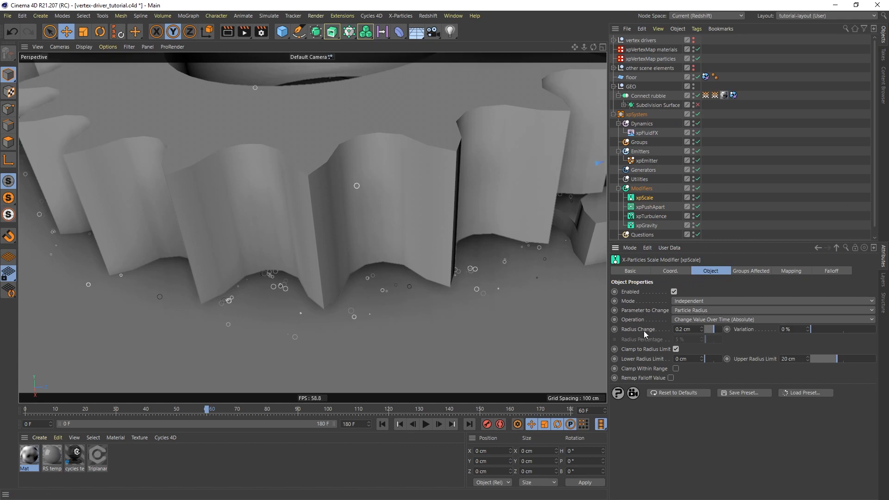
left_click(699, 318)
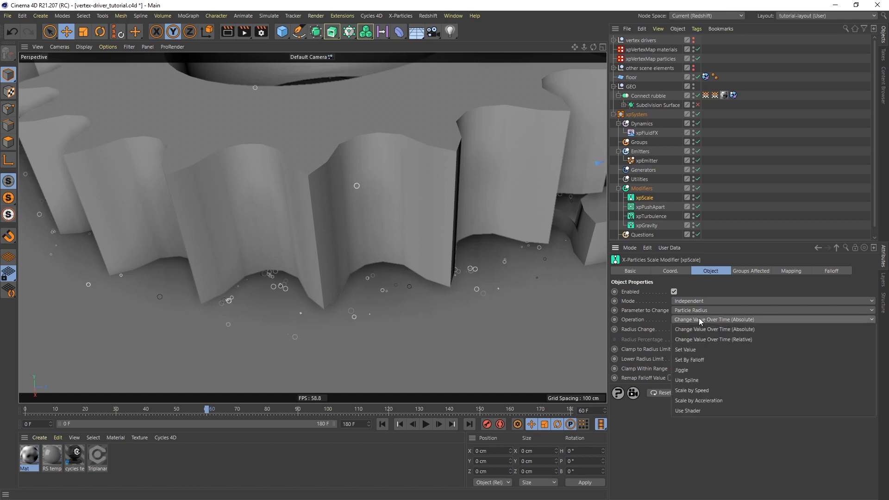
left_click(740, 339)
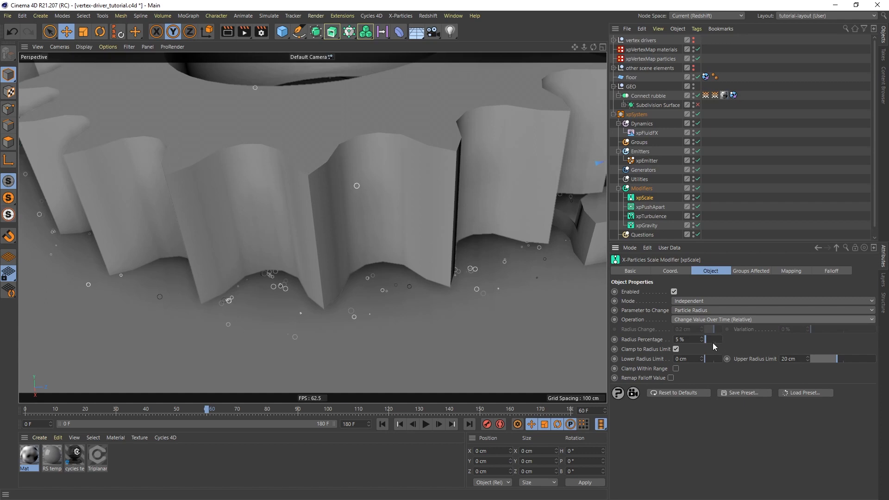
Set Radius Percentage to -1.35 %, disable Clamp to Radius Limit, and replay the simulation.
left_click(689, 339)
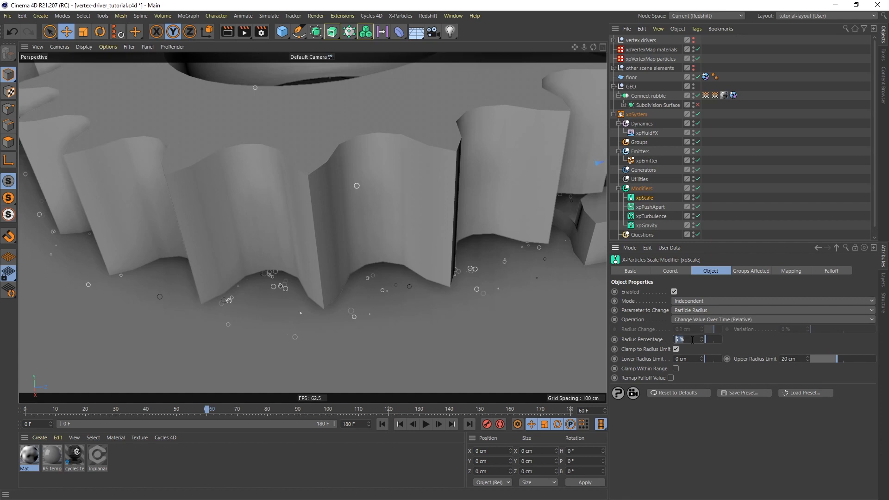
type("-1.35")
key("Return")
left_click(676, 349)
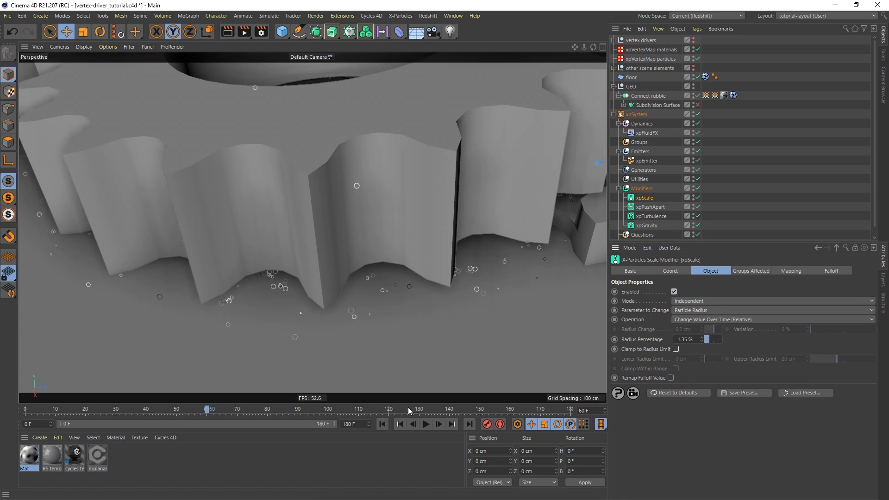
left_click(381, 424)
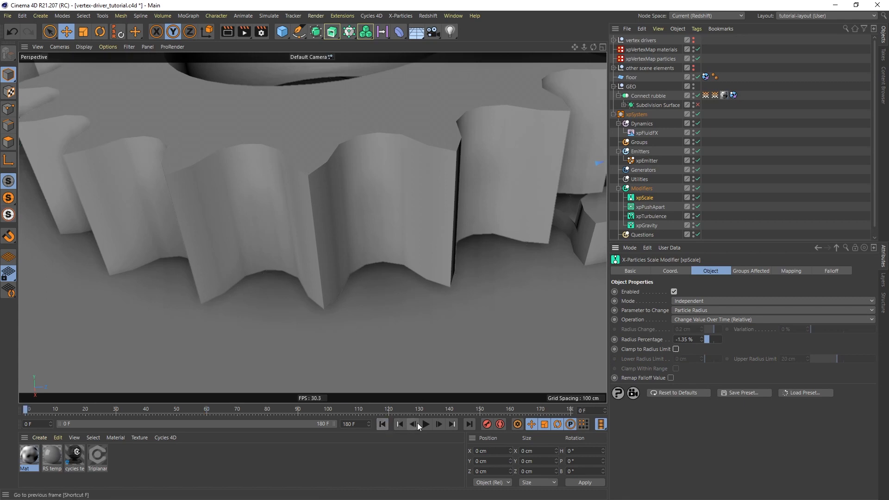
left_click(426, 424)
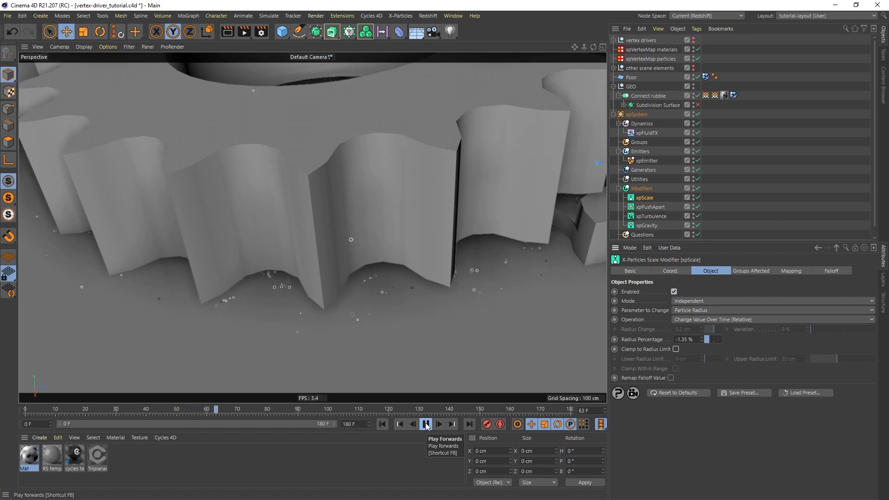
Stop playback at frame 67 and switch the xpEmitter editor display to Dots.
left_click(426, 425)
right_click_drag(375, 167, 378, 204, "alt")
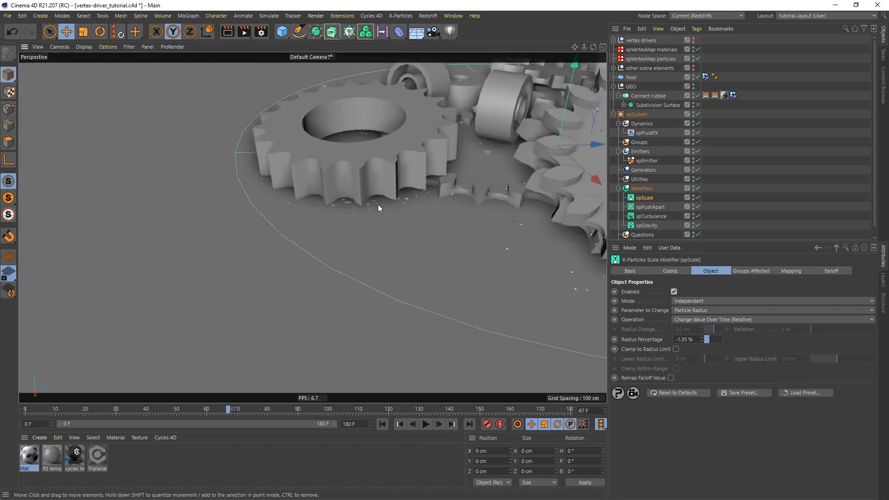
middle_click_drag(407, 166, 312, 196, "alt")
mouse_move(390, 209)
left_mouse_down("alt")
mouse_move(457, 186)
mouse_move(466, 168)
mouse_move(504, 176)
mouse_move(404, 205)
left_mouse_up("alt")
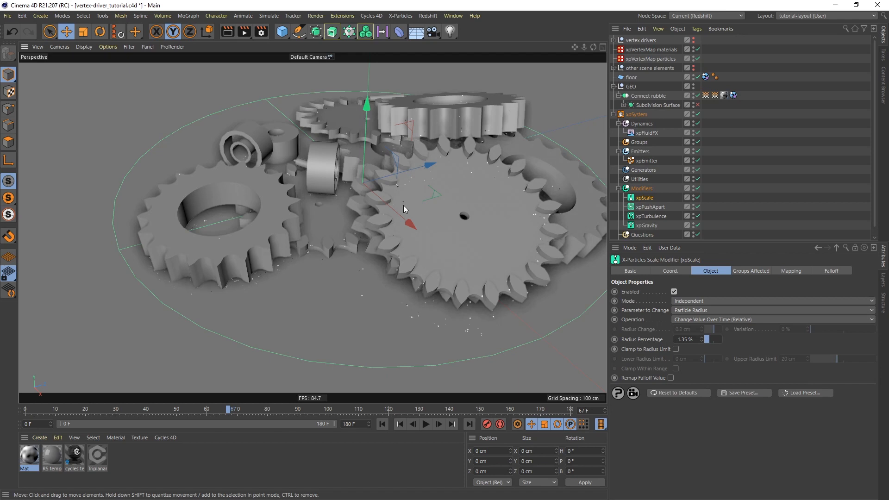
left_click(643, 159)
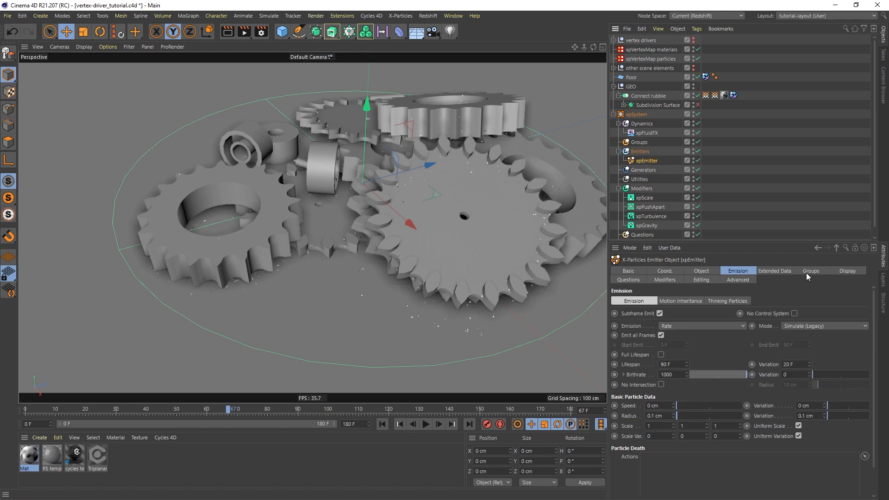
left_click(844, 271)
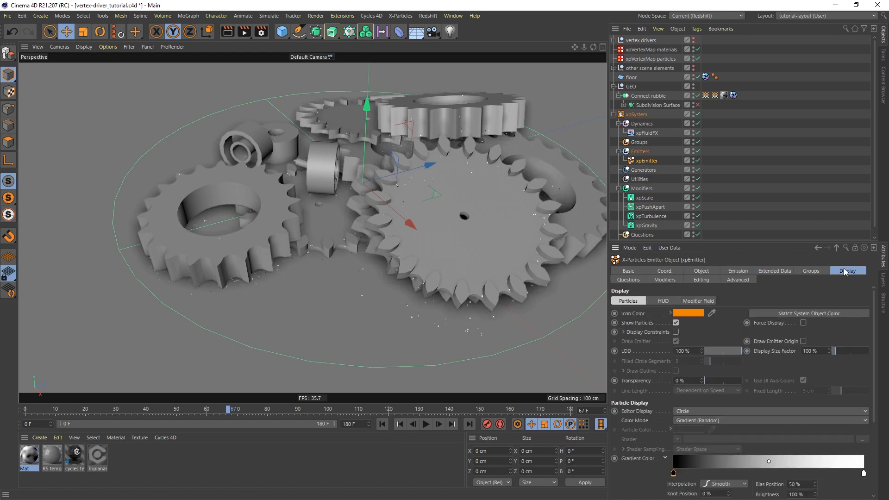
left_click(695, 410)
left_click(690, 243)
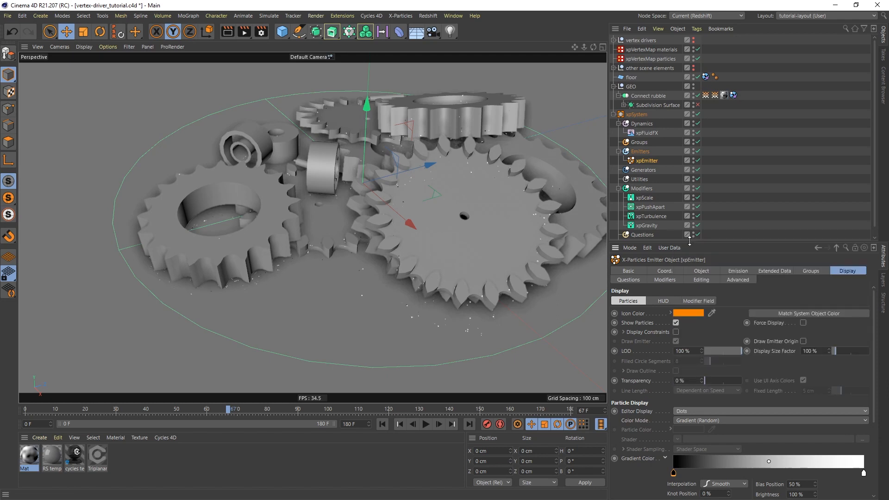
Raise the emitter Birthrate to 40000 and rewind to frame 0.
left_click(738, 271)
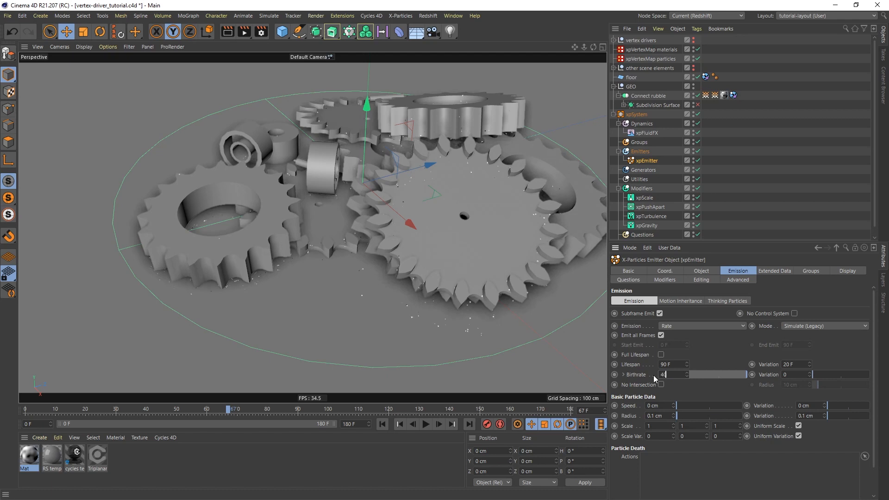
type("40000")
key("Return")
left_click(383, 425)
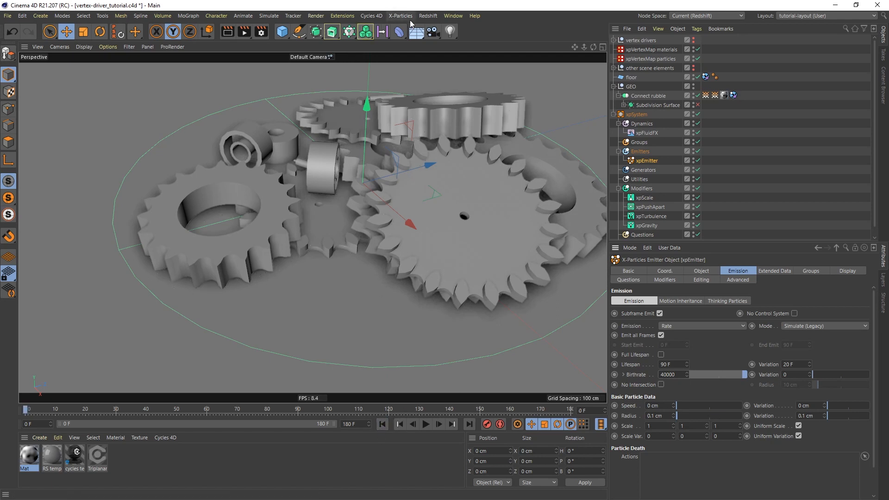
Add an xpCache object with its folder set to D:\x-particles-caches.
left_click(402, 16)
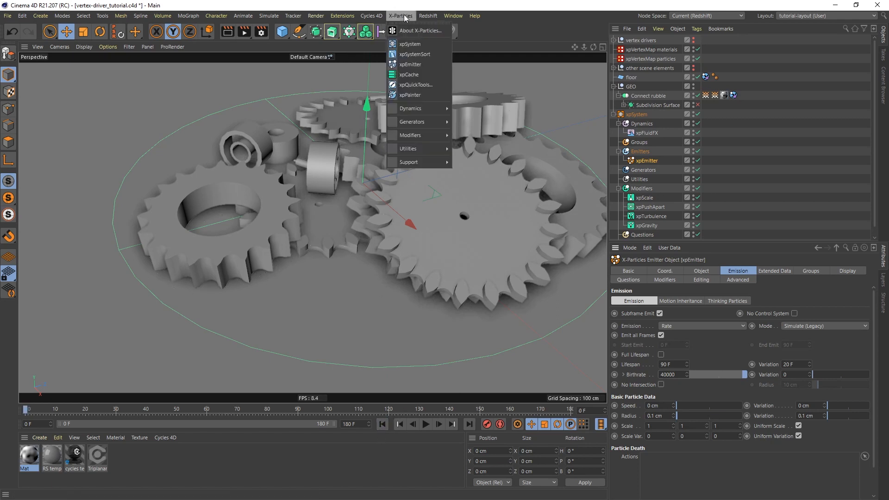
left_click(417, 76)
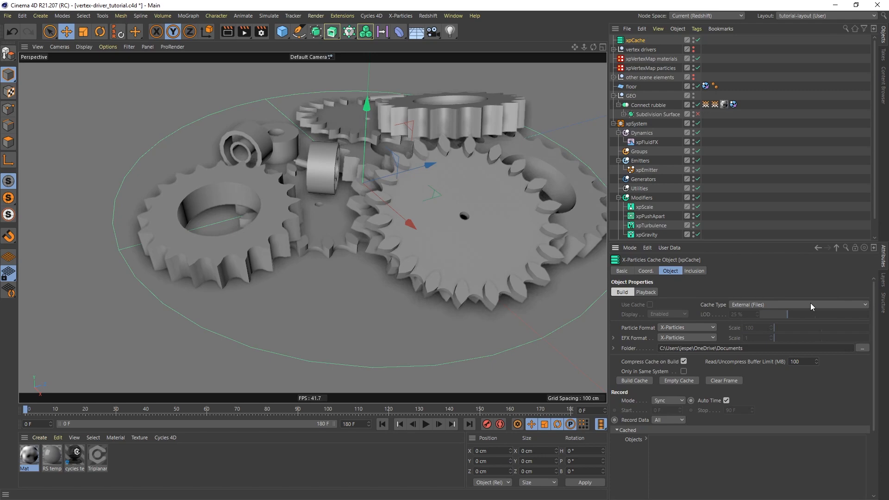
left_click(862, 348)
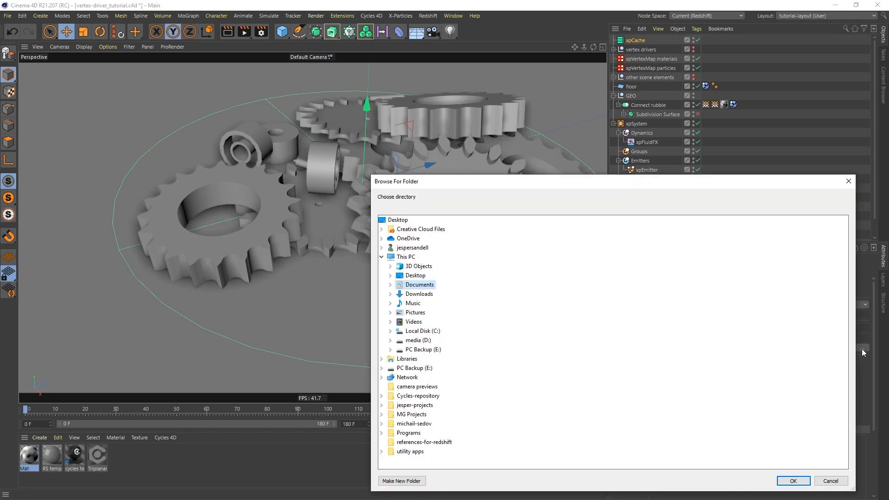
double_click(417, 340)
double_click(408, 415)
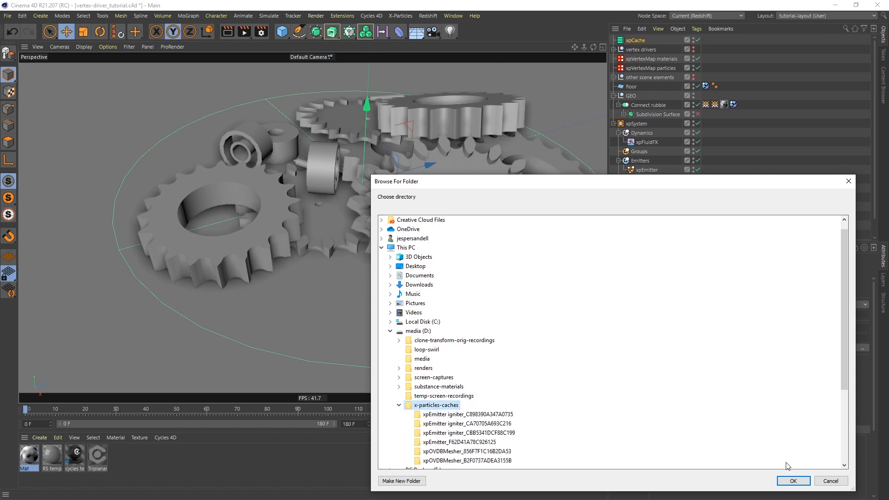
left_click(801, 481)
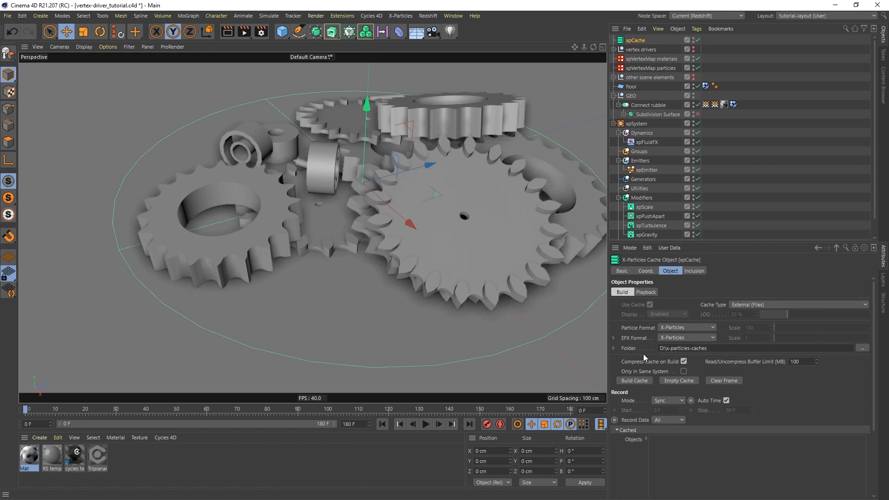
Build the particle cache and play it back to frame 85.
left_click(634, 380)
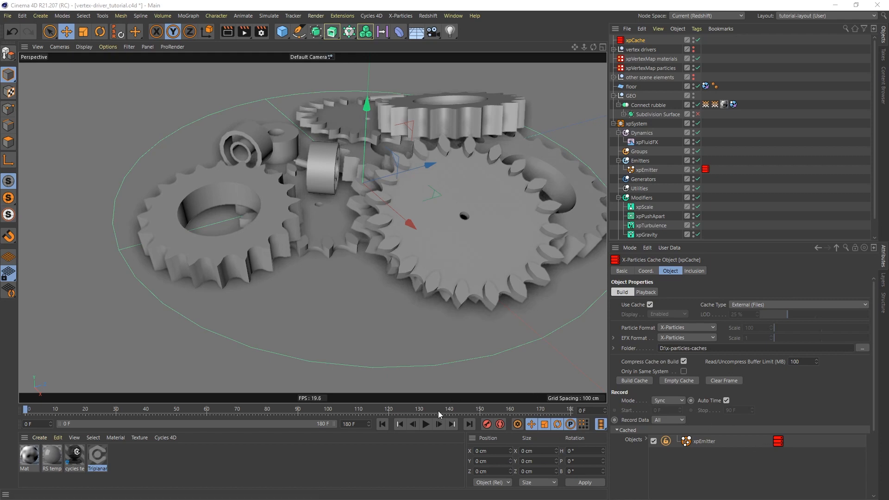
left_click(426, 424)
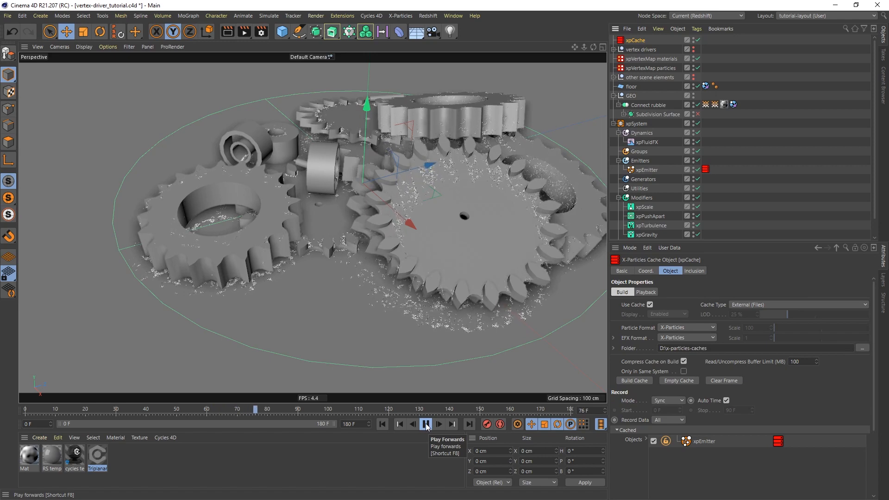
left_click(426, 424)
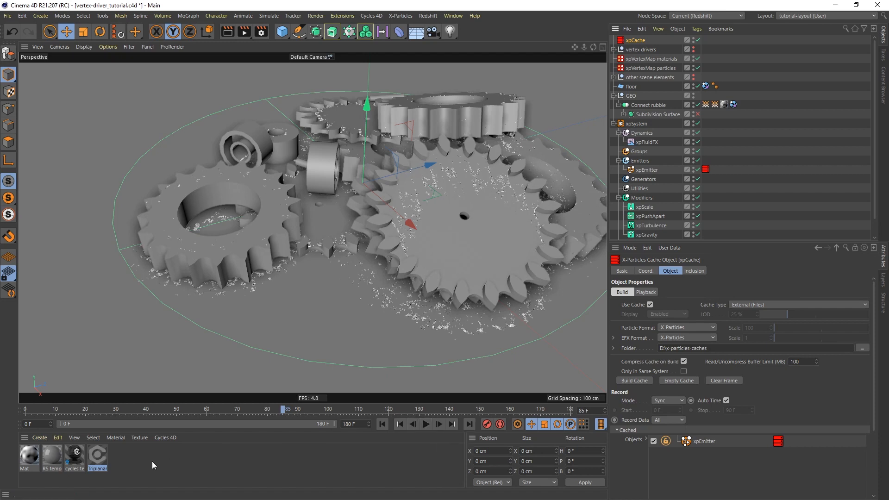
Inspect the Triplanar material's node graph, panning around the Mix Shader.
left_click(98, 456)
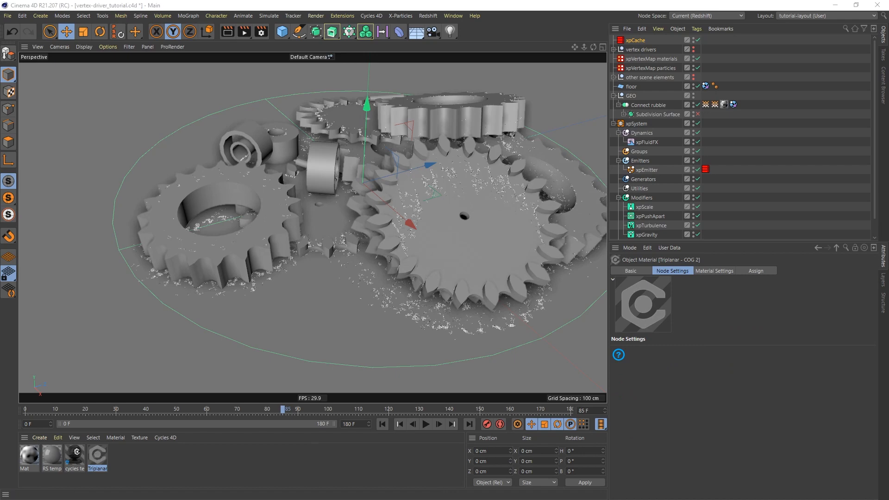
left_click_drag(888, 88, 652, 23)
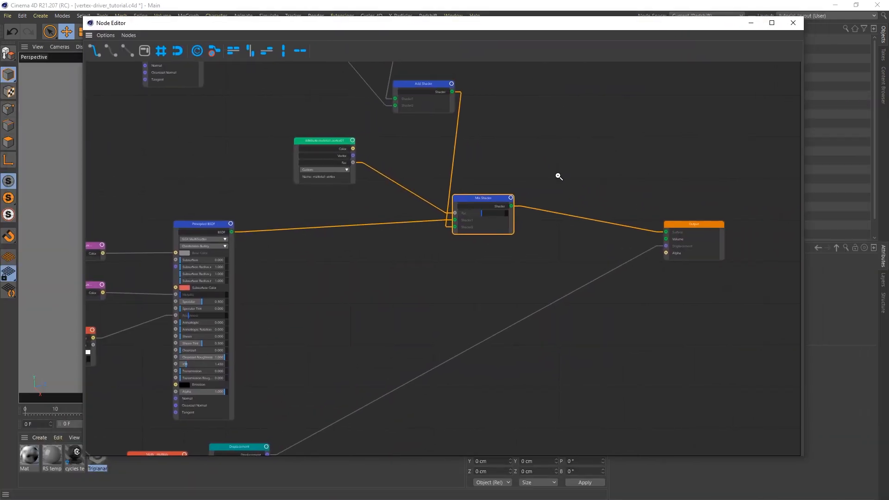
scroll(556, 180, "down", 3)
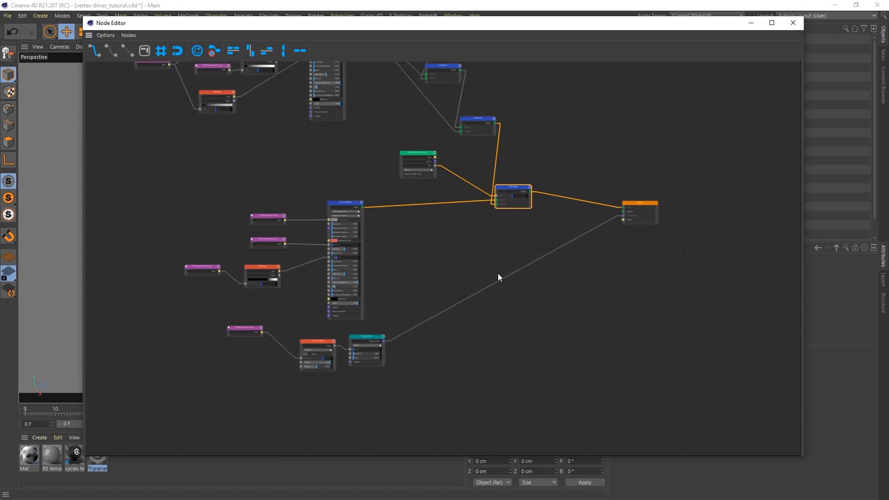
middle_click_drag(498, 273, 520, 311)
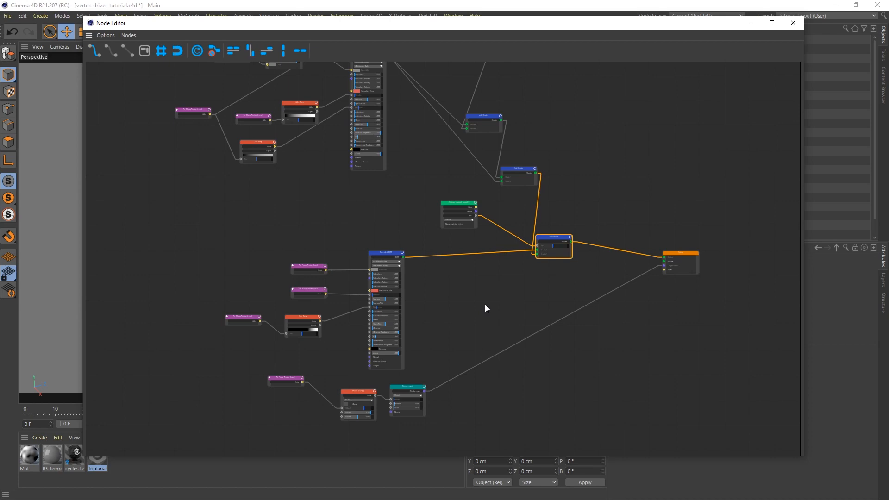
scroll(559, 240, "up", 4)
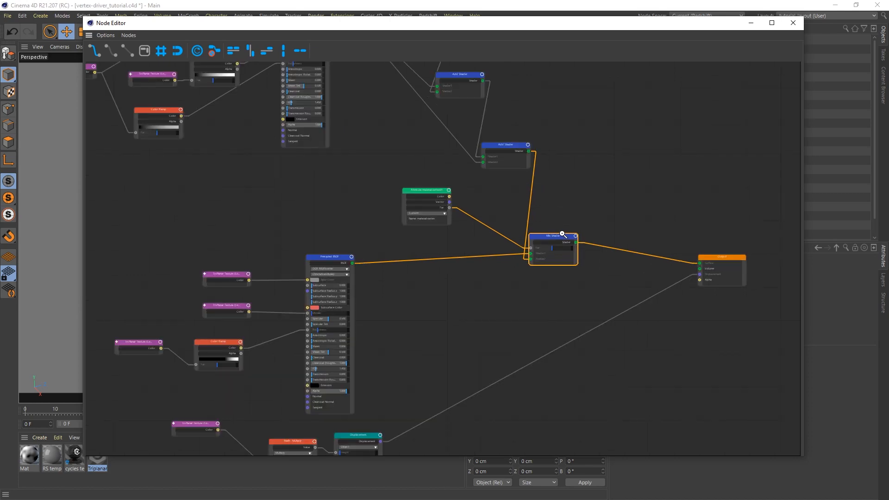
middle_click_drag(568, 286, 477, 279)
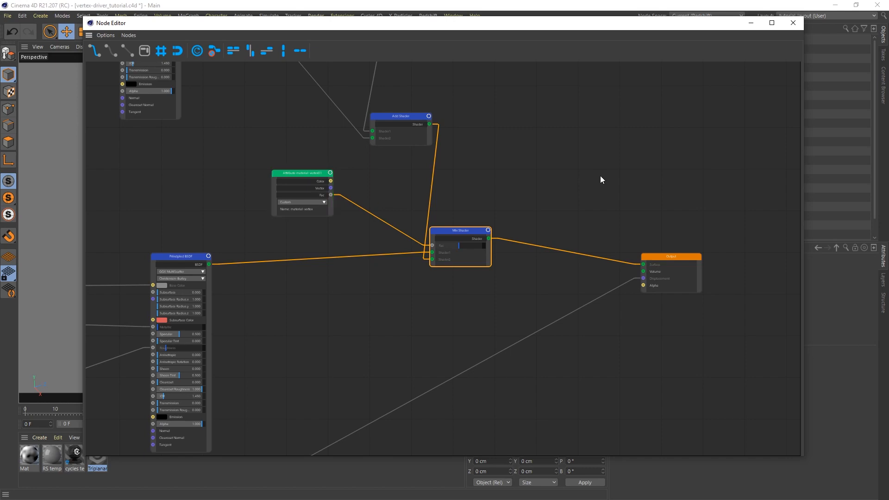
Close the node editor and assign the cycles temp floor material to the floor object.
left_click(795, 22)
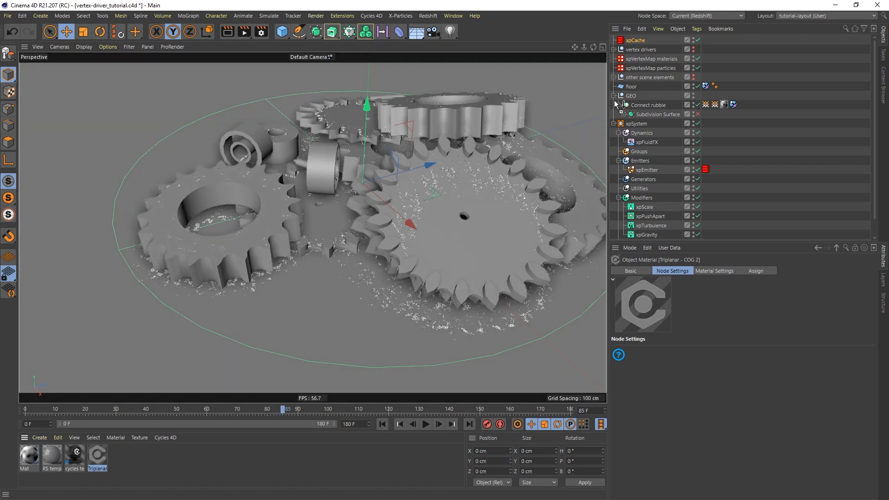
left_click_drag(635, 88, 636, 87)
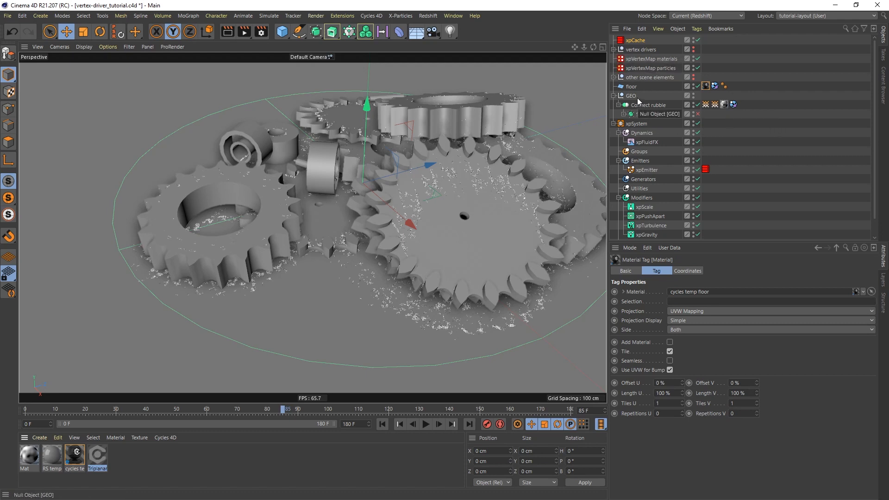
left_click(613, 76)
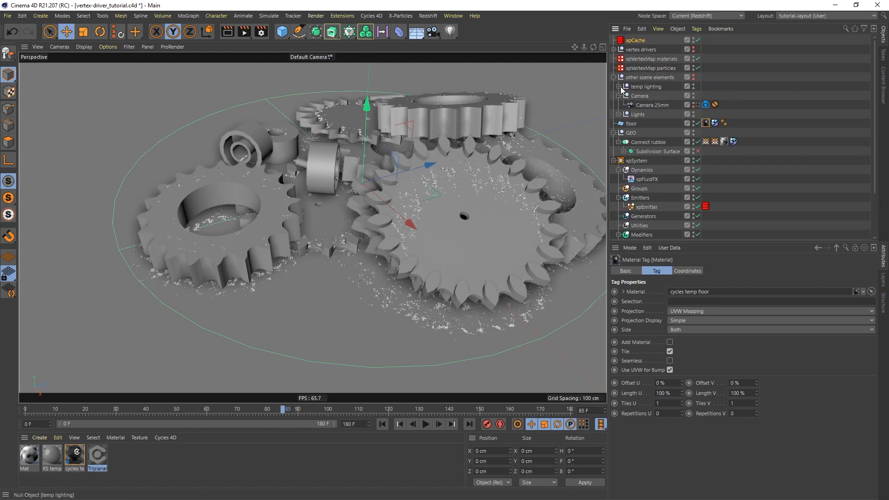
Expand the temp lighting group and create a Cycles 4D Object Material, showing its node graph.
left_click(618, 86)
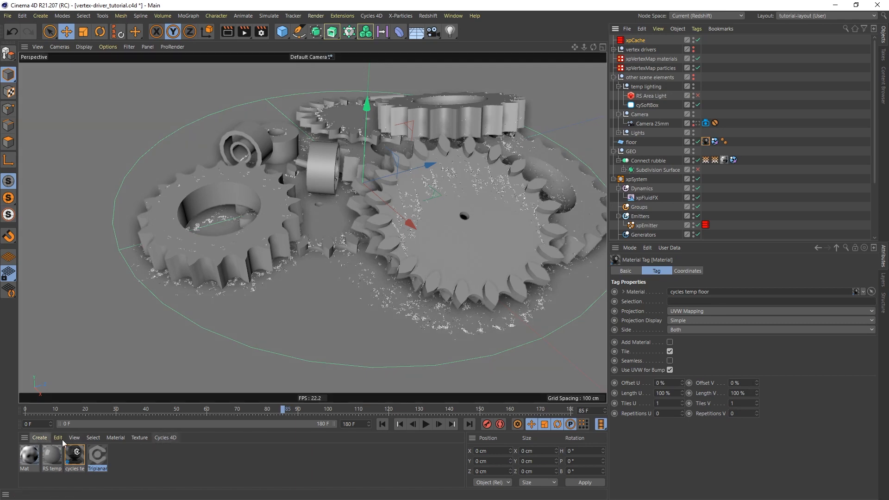
left_click(166, 436)
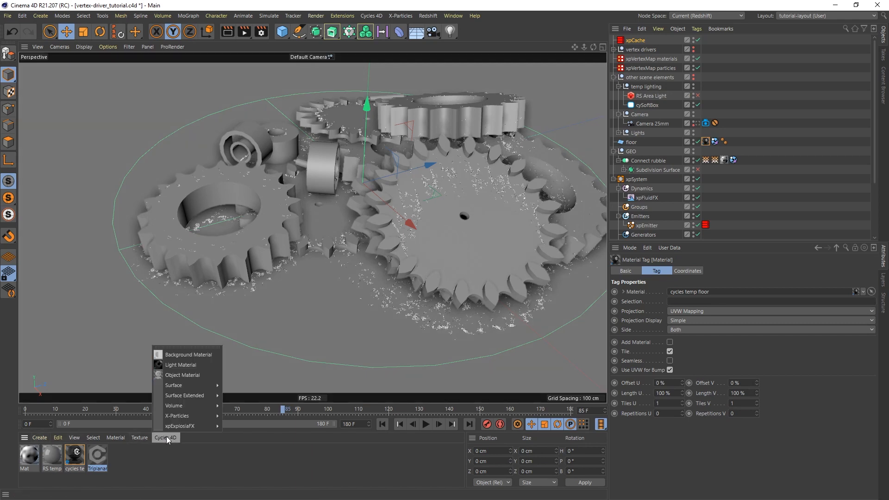
left_click(193, 377)
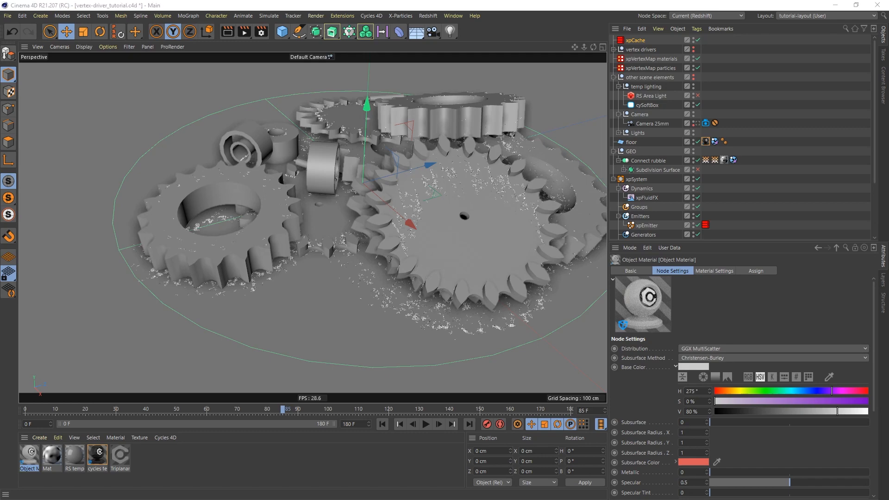
left_click_drag(888, 95, 447, 46)
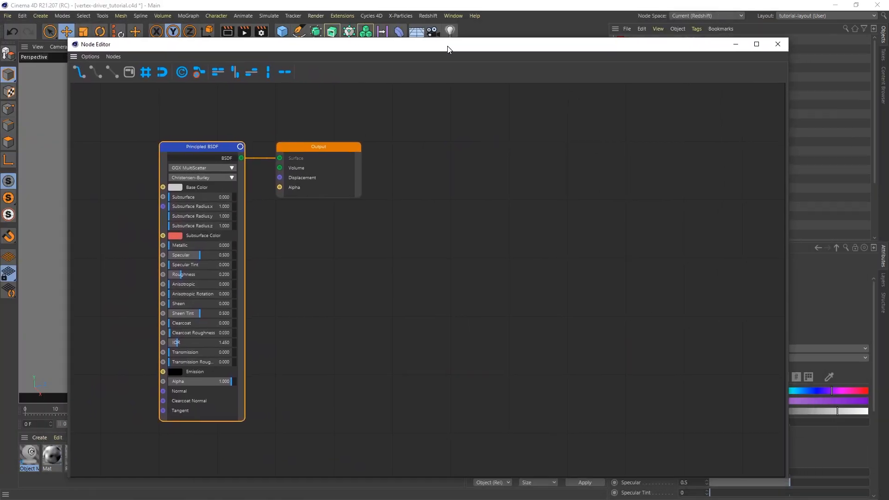
Rearrange the Output and Principled BSDF nodes and give the BSDF a saturated purple base colour.
left_click_drag(335, 148, 686, 185)
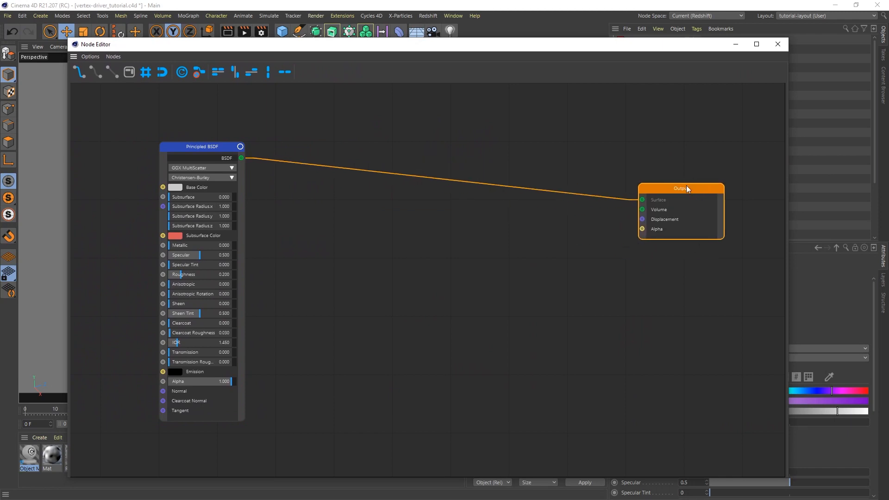
left_click_drag(207, 143, 490, 181)
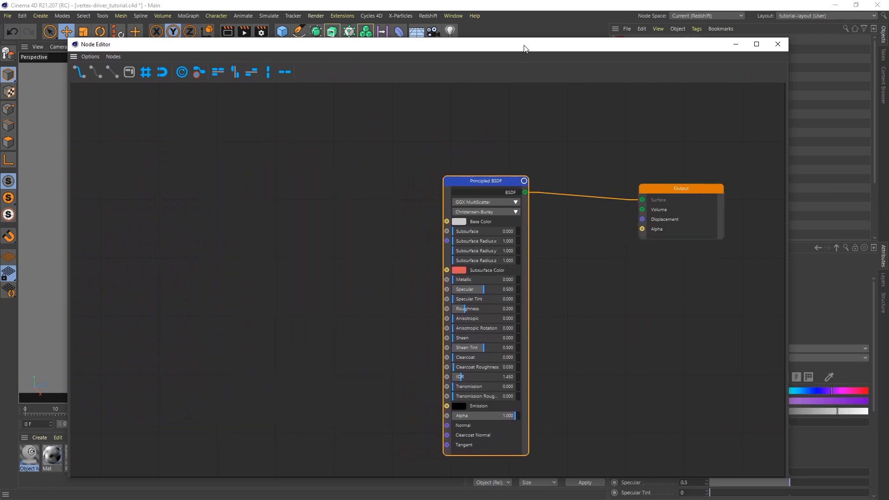
left_click_drag(524, 49, 410, 25)
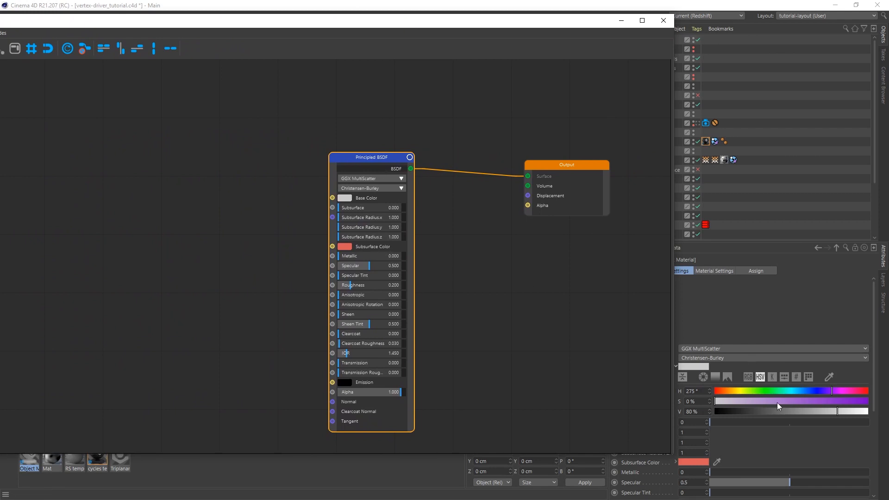
left_click_drag(787, 402, 861, 411)
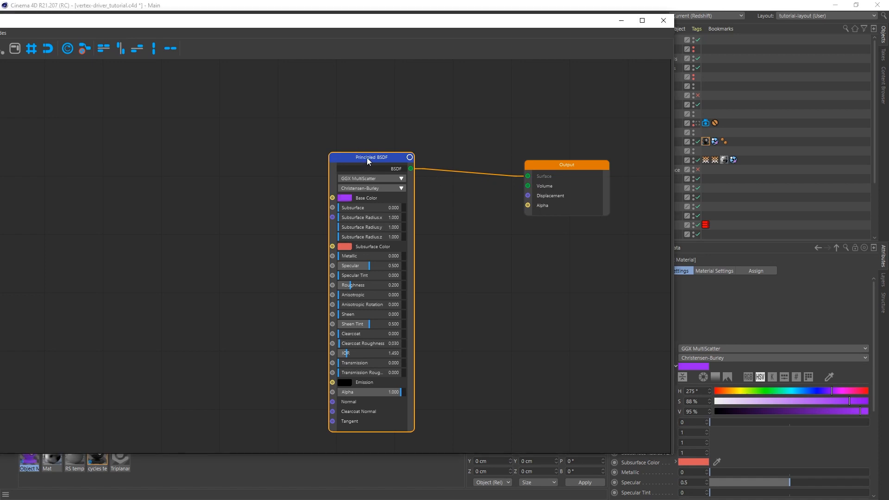
Duplicate the BSDF and set the copy's base colour to dark green (HSV 105/65/64).
left_click_drag(367, 157, 237, 126)
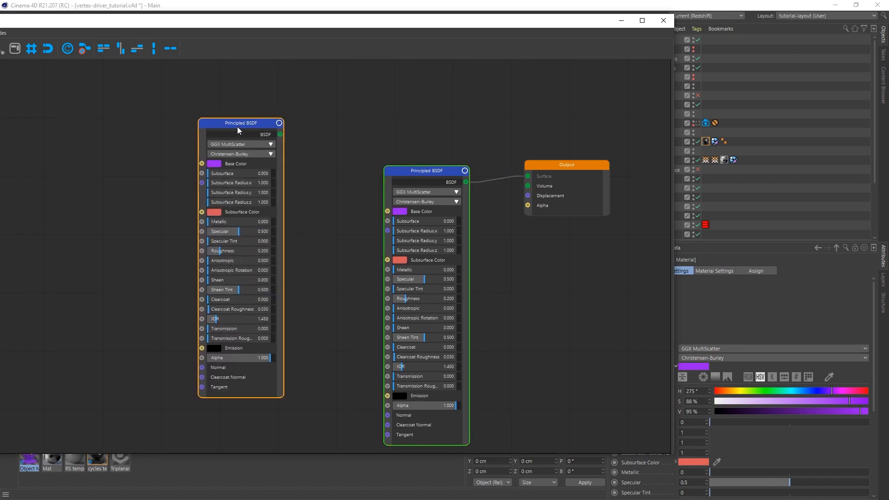
left_click(759, 391)
left_click(814, 401)
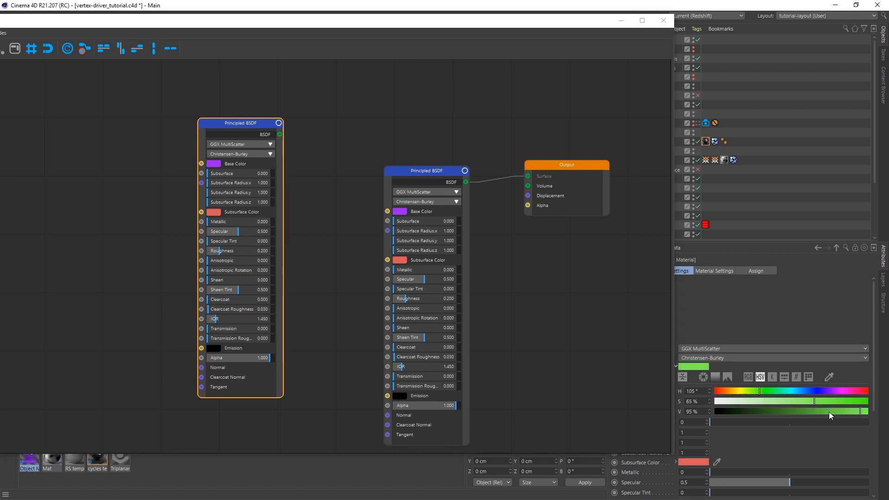
left_click(812, 411)
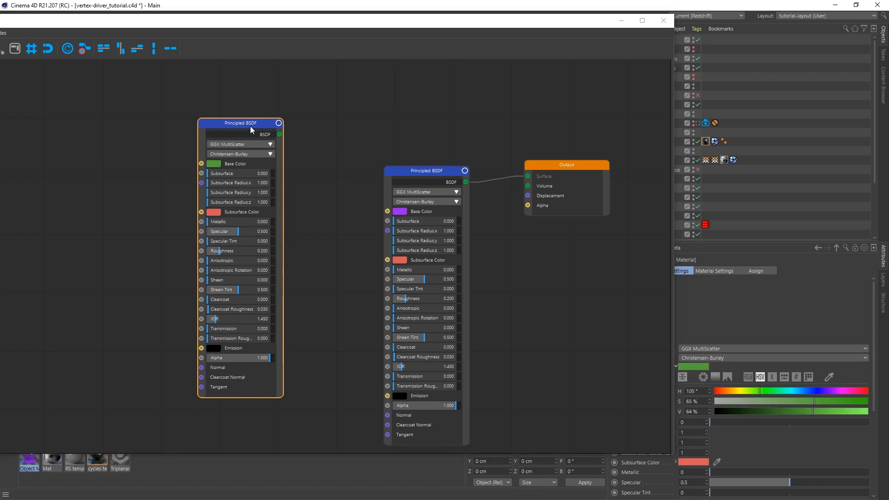
left_click_drag(250, 126, 230, 87)
left_click_drag(401, 180, 362, 239)
Add a Mix Shader blending green (Shader1) and purple (Shader2) BSDFs into the Output Surface.
right_click(363, 121)
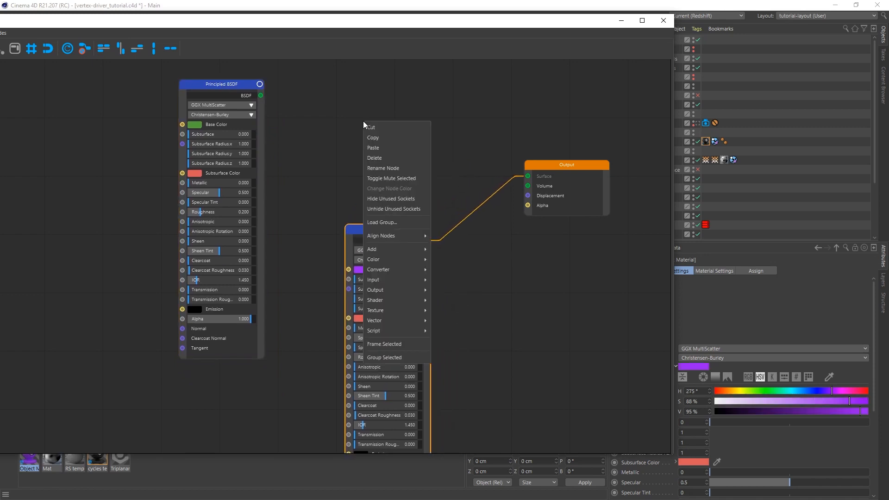
mouse_move(382, 302)
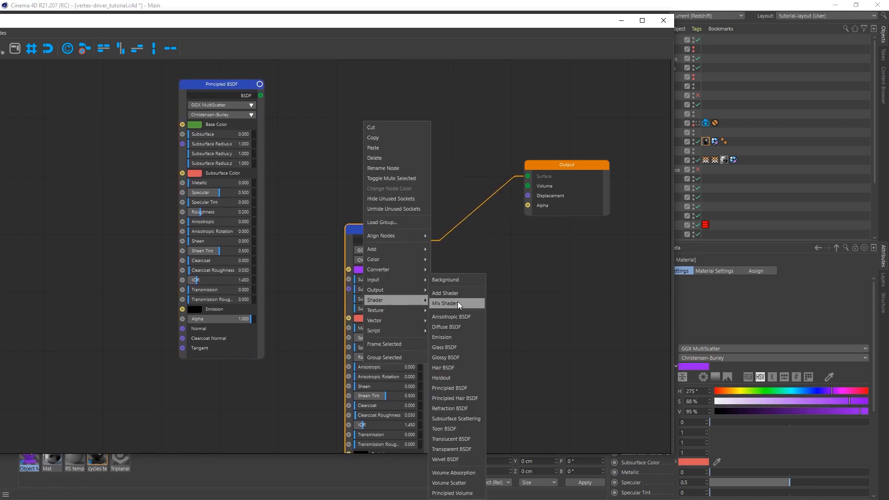
left_click(445, 303)
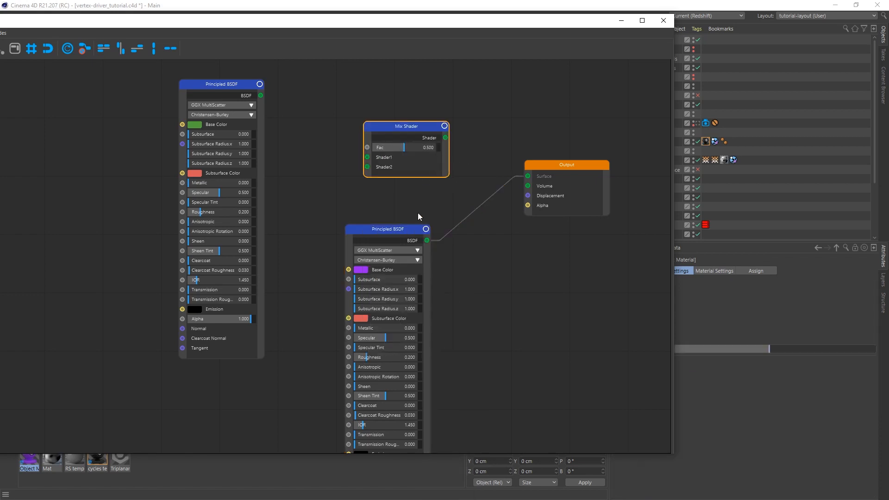
left_click_drag(427, 240, 367, 166)
left_click_drag(261, 96, 367, 157)
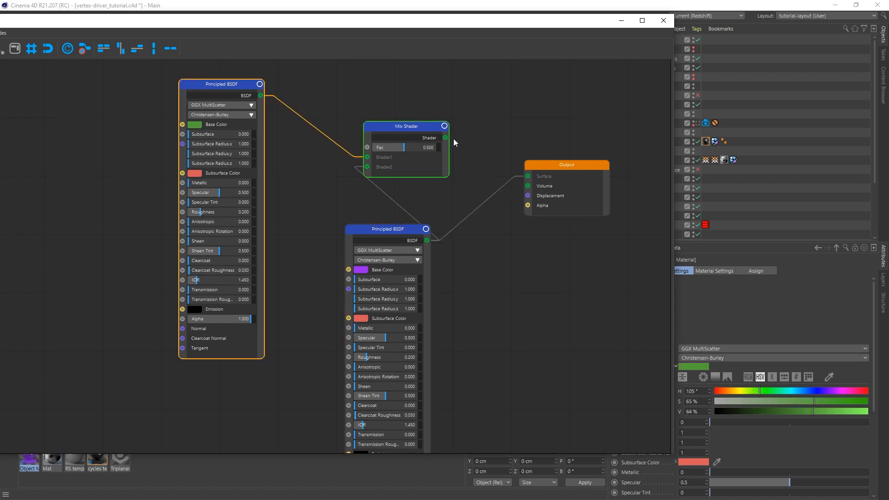
left_click_drag(446, 137, 527, 176)
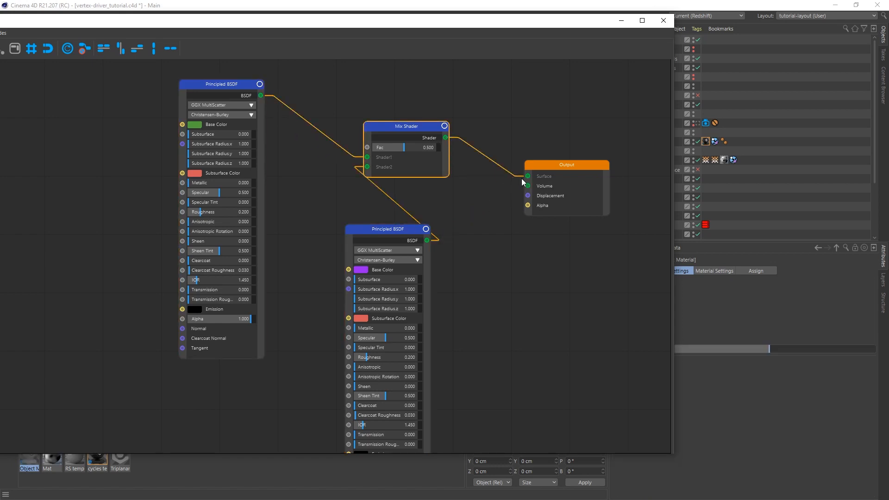
left_click_drag(224, 85, 185, 181)
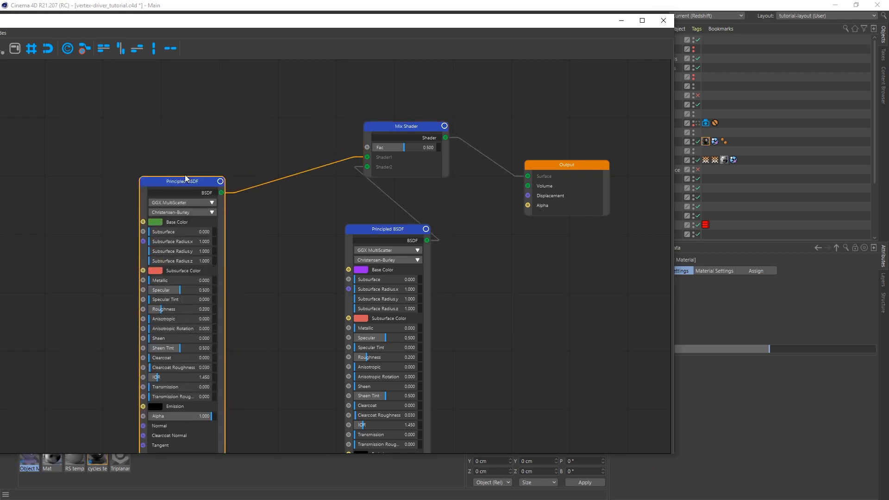
left_click_drag(387, 229, 321, 221)
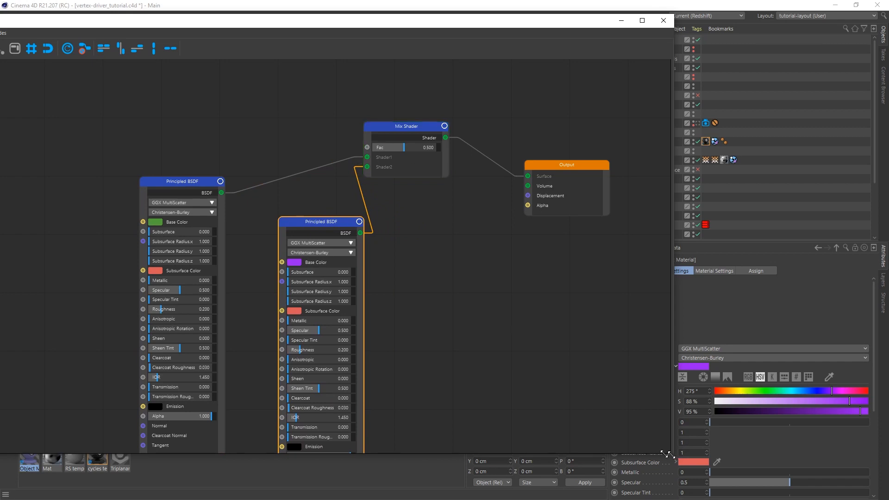
left_click_drag(667, 454, 553, 443)
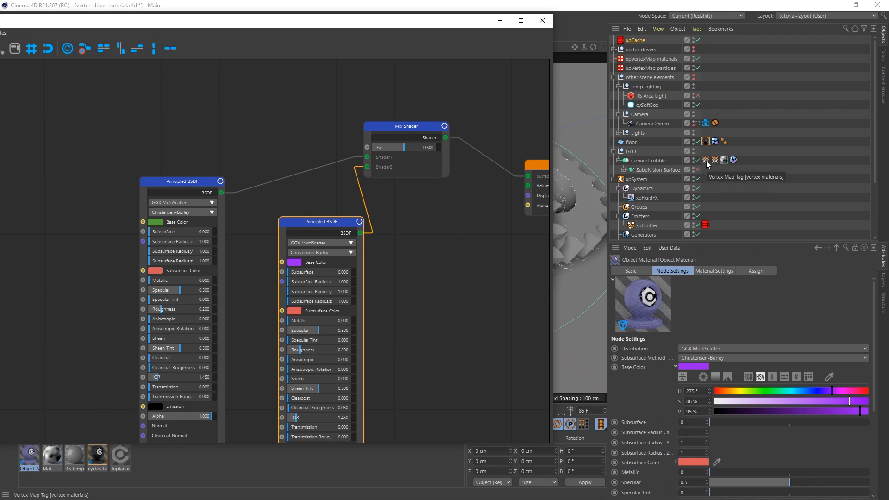
Add an Attribute node from the 'vertex materials' Vertex Map tag and wire it to the Mix Shader Fac.
left_click_drag(706, 162, 203, 93)
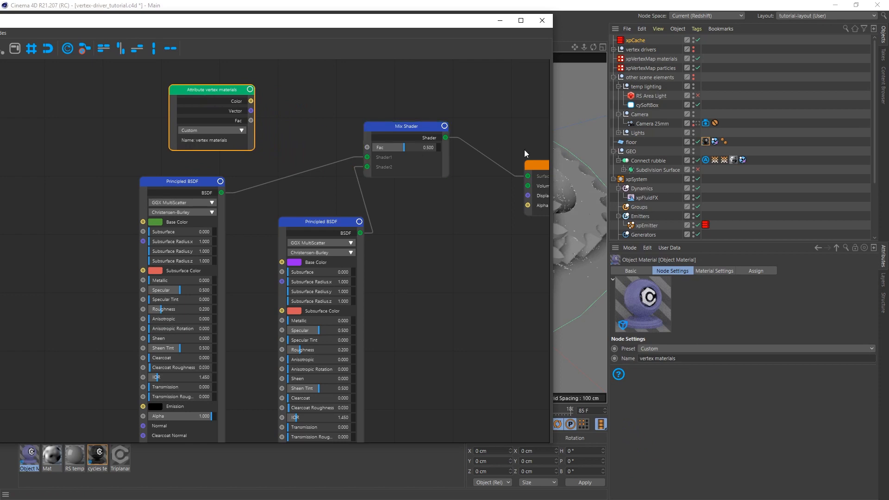
left_click(705, 160)
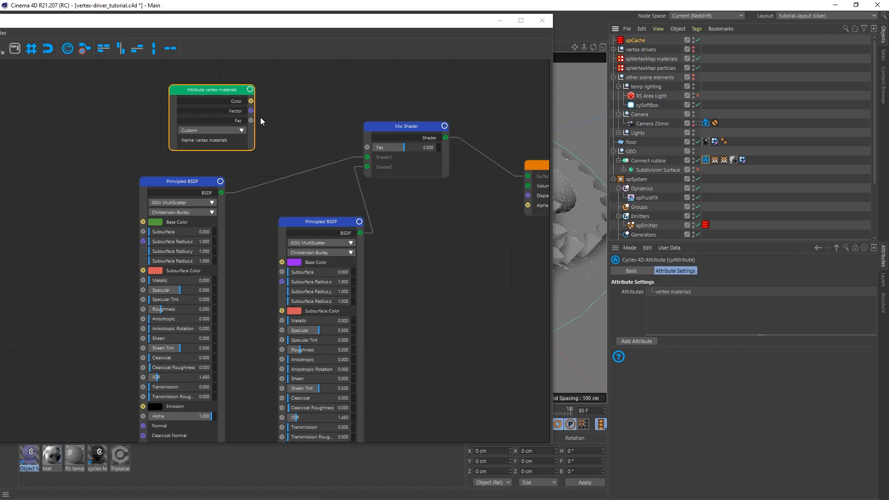
left_click(215, 91)
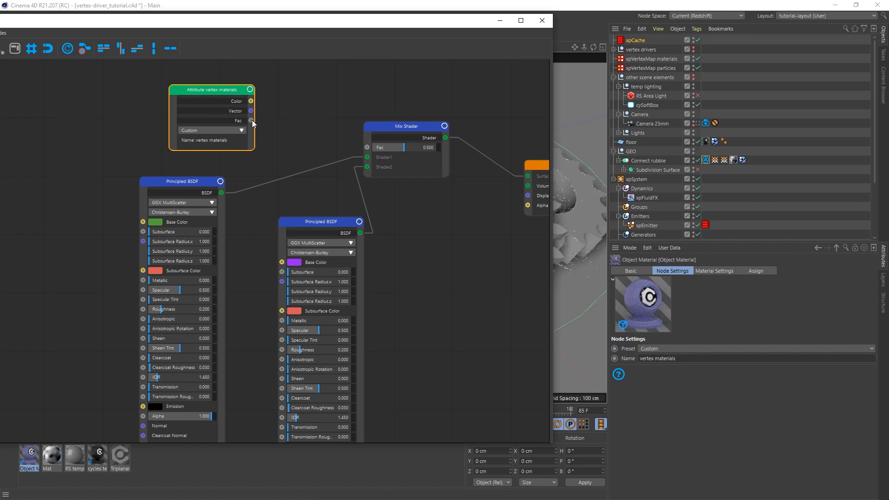
left_click_drag(251, 120, 371, 148)
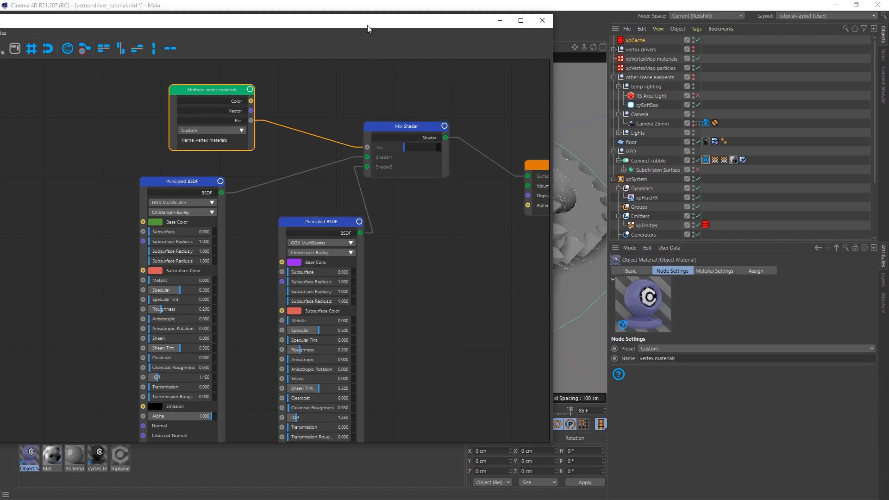
left_click_drag(369, 29, 465, 45)
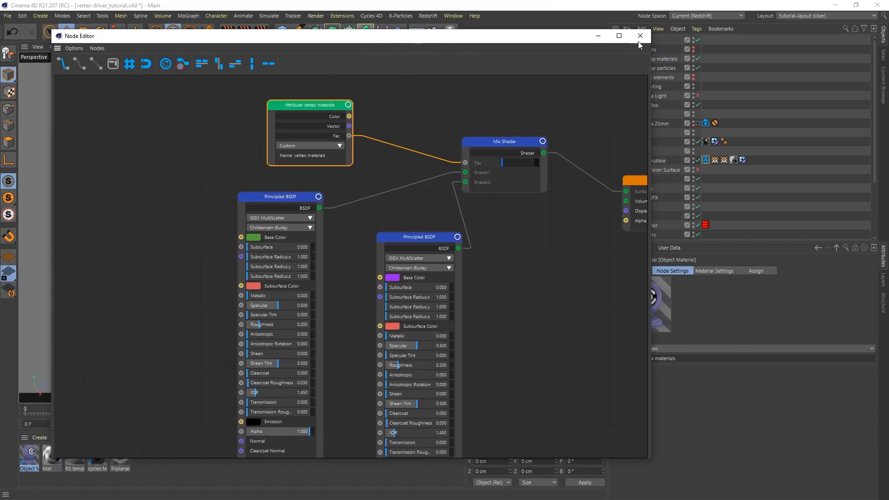
Start a Cycles 4D real-time preview at 75% zoom in an enlarged window.
left_click(640, 36)
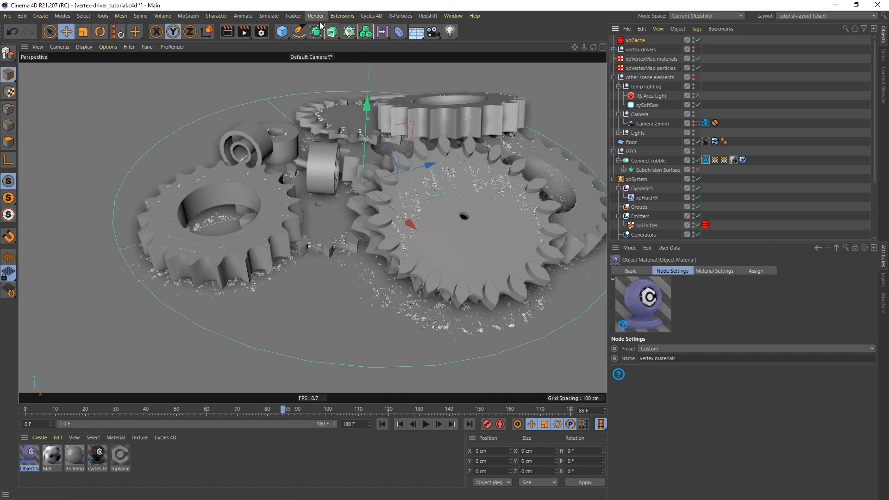
left_click(371, 16)
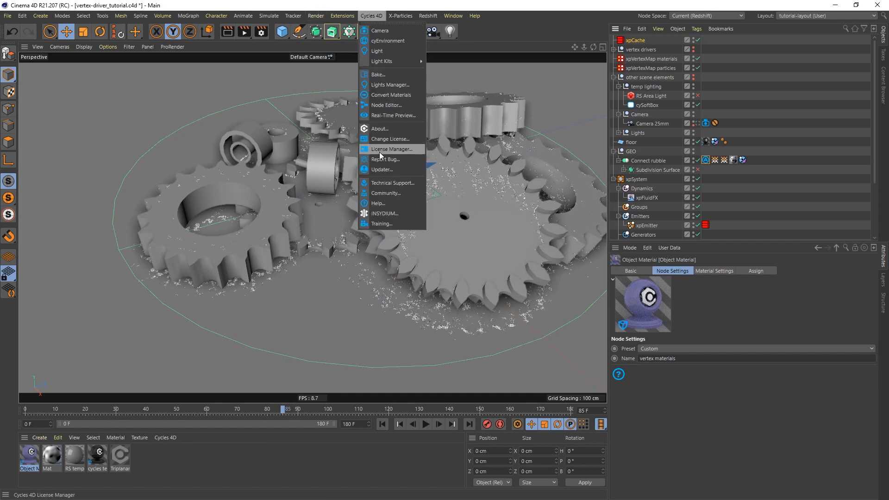
left_click(391, 116)
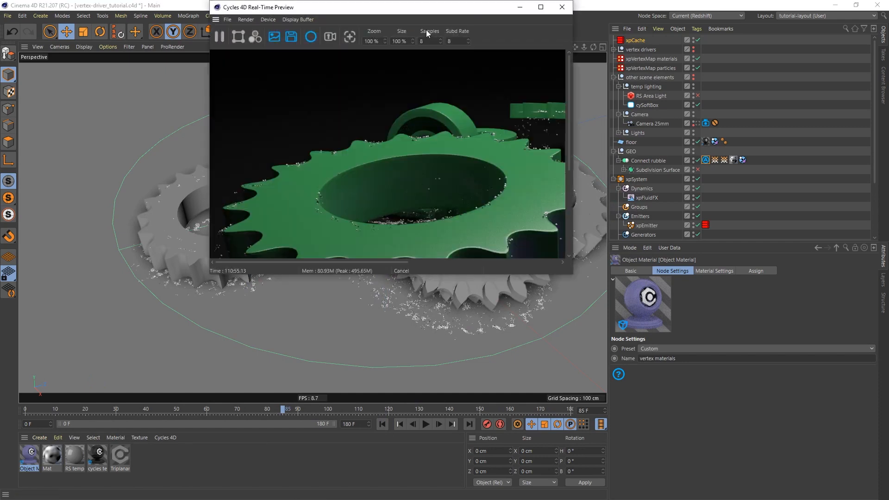
left_click_drag(334, 85, 304, 82)
type("75")
key("Return")
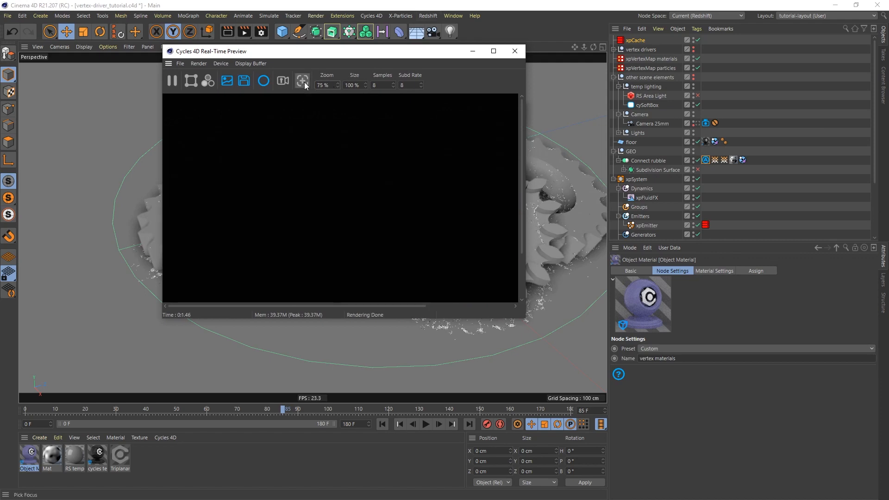
left_click_drag(525, 318, 737, 415)
left_click_drag(531, 55, 413, 40)
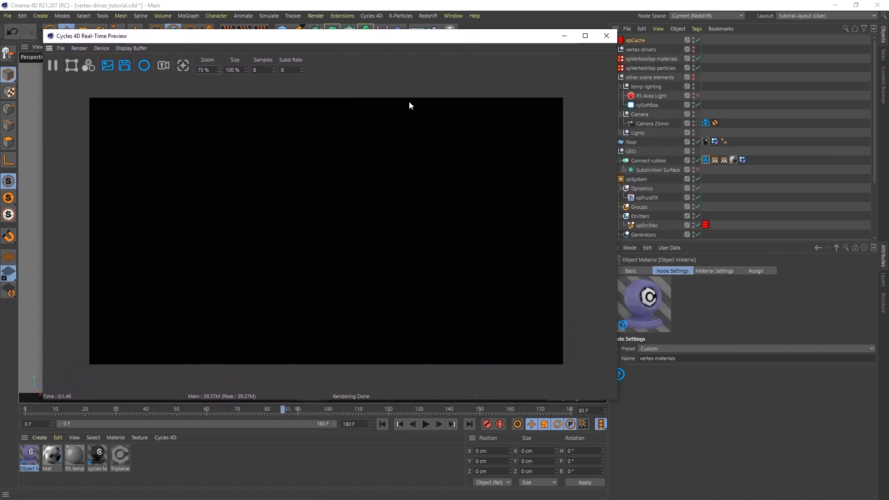
Apply the Object Material to Connect rubble and place its tag last.
left_click_drag(32, 457, 643, 163)
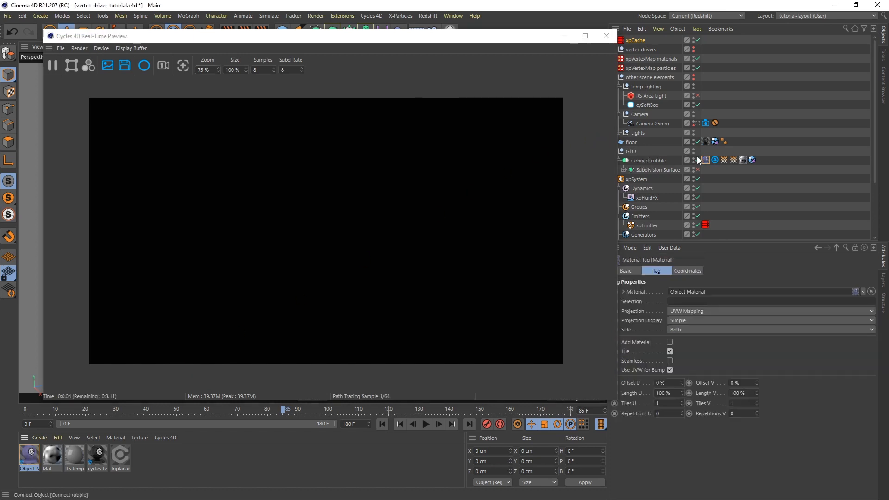
left_click_drag(705, 159, 760, 159)
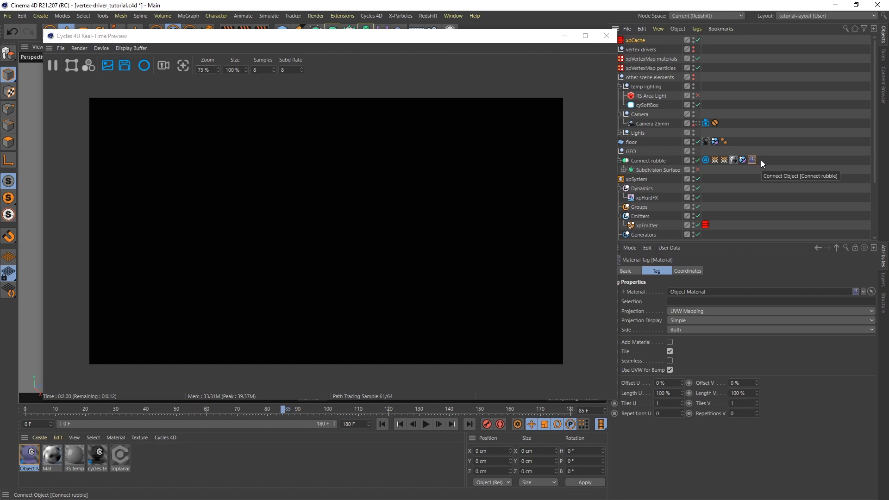
left_click_drag(316, 41, 299, 32)
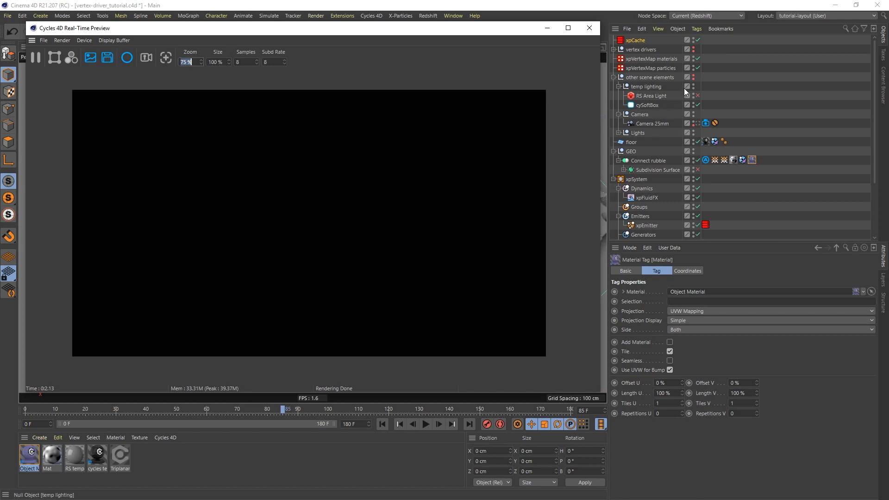
Review the rendered green gears with purple blended areas, then close the real-time preview.
left_click(693, 77)
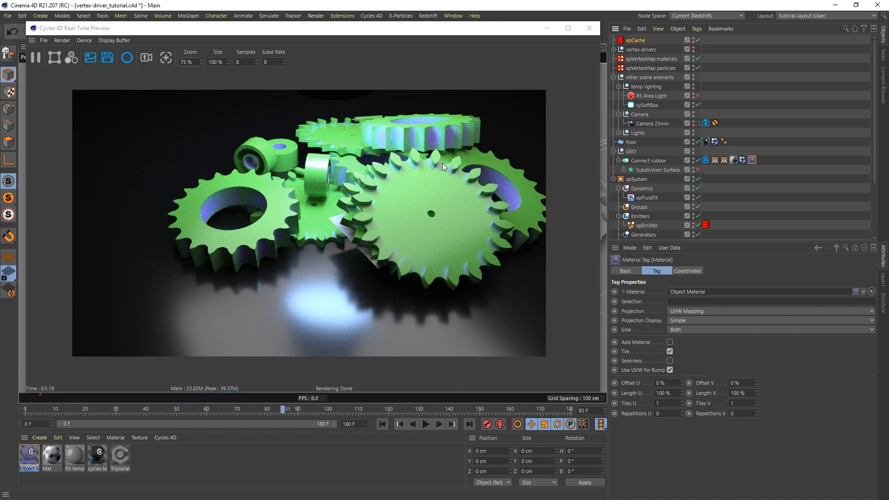
left_click(589, 28)
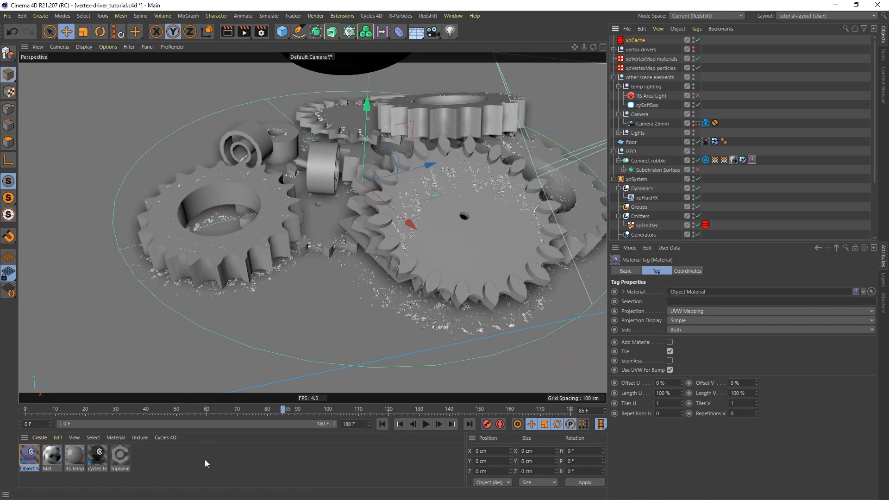
Add a Cycles 4D Emission material and arrange its Emission and Output nodes in the node graph.
left_click(165, 437)
mouse_move(182, 385)
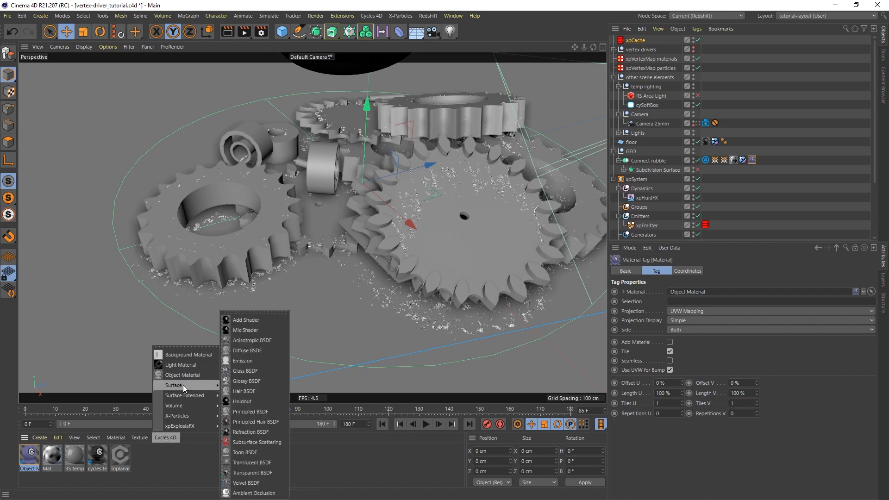
left_click(249, 361)
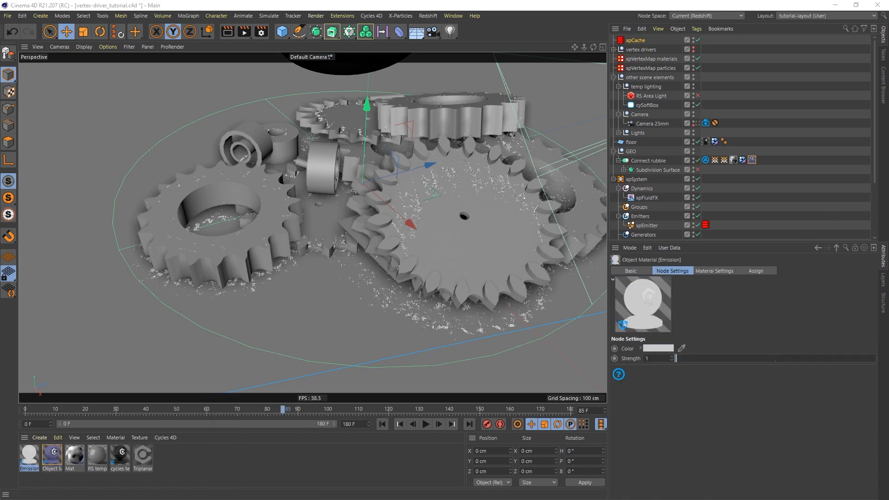
double_click(27, 456)
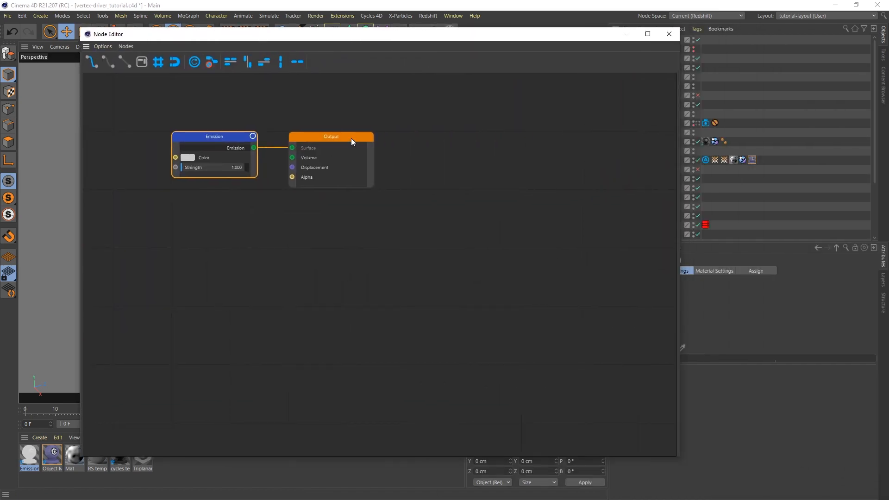
left_click_drag(351, 138, 609, 171)
left_click_drag(217, 139, 378, 166)
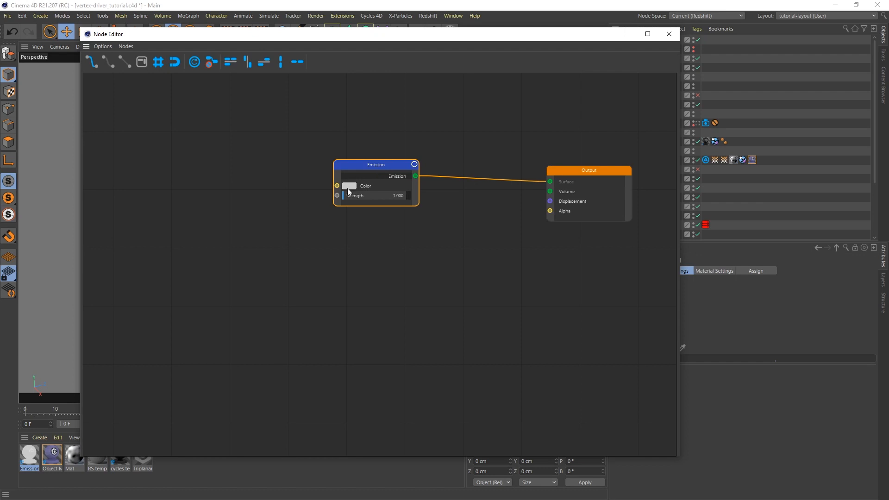
Add Particle Info and Color Ramp nodes, feeding particle Color into the ramp and the ramp into Emission.
right_click(145, 251)
mouse_move(176, 410)
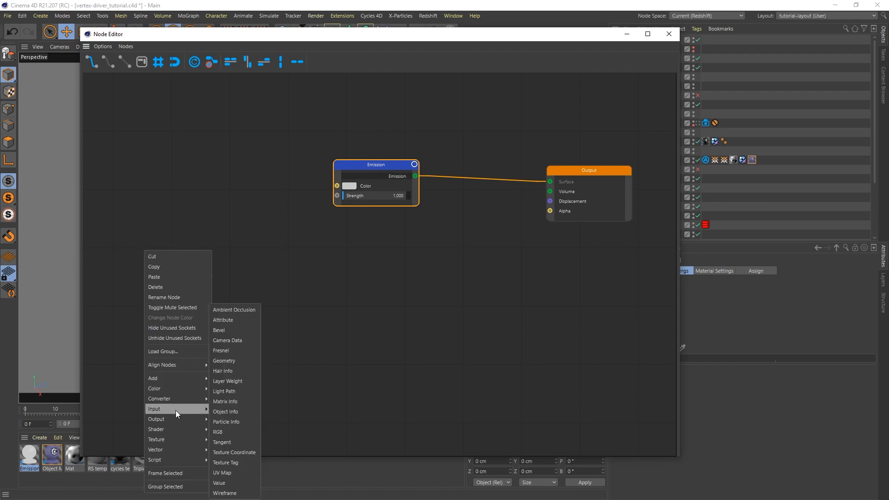
left_click(254, 422)
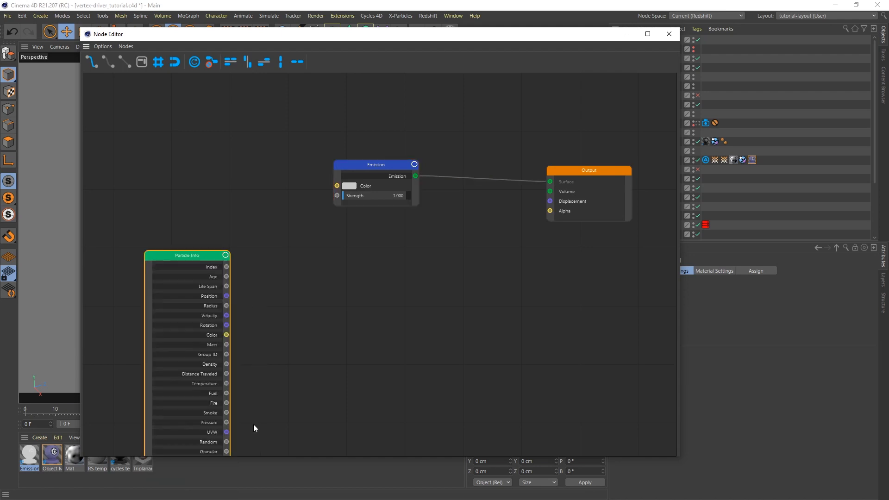
left_click_drag(190, 256, 154, 196)
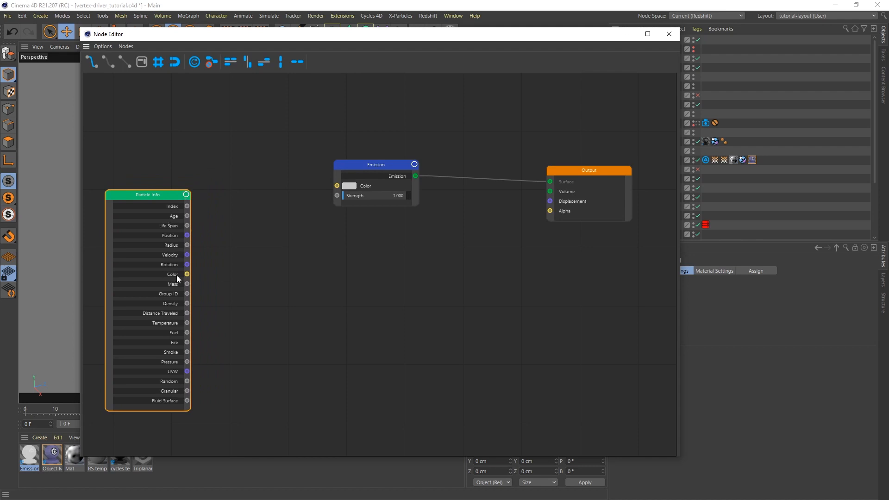
right_click(249, 256)
mouse_move(280, 405)
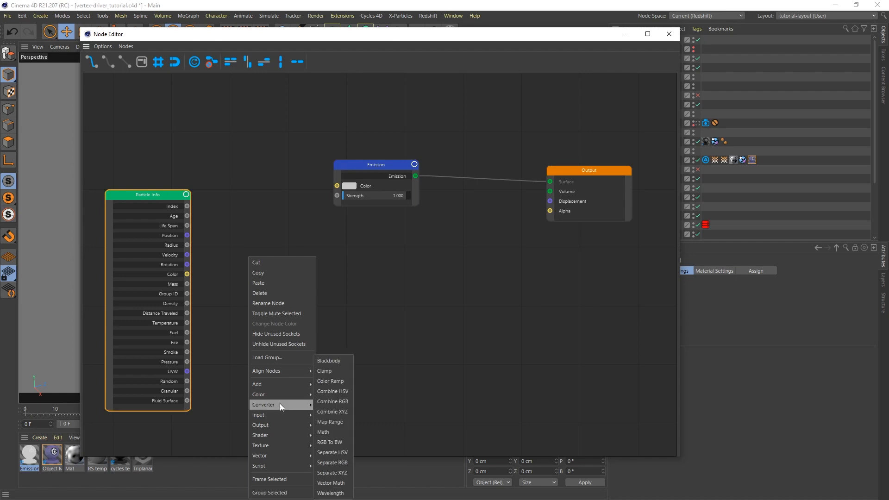
left_click(337, 379)
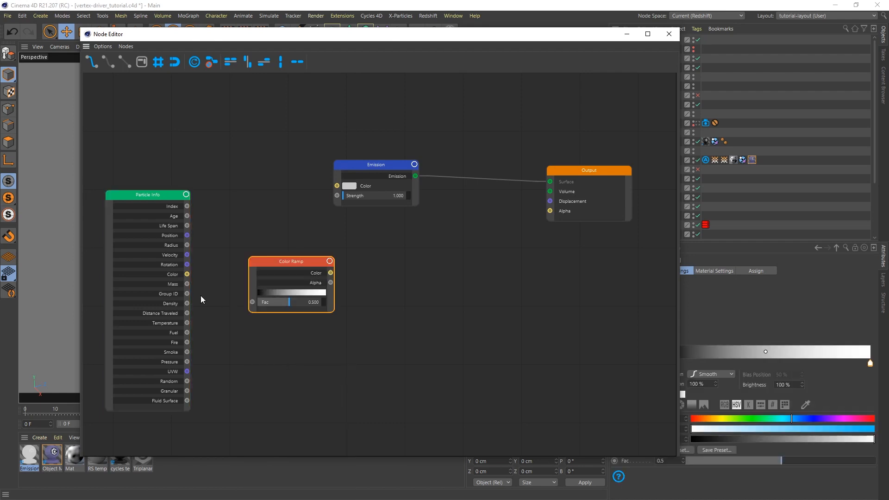
left_click_drag(187, 274, 244, 303)
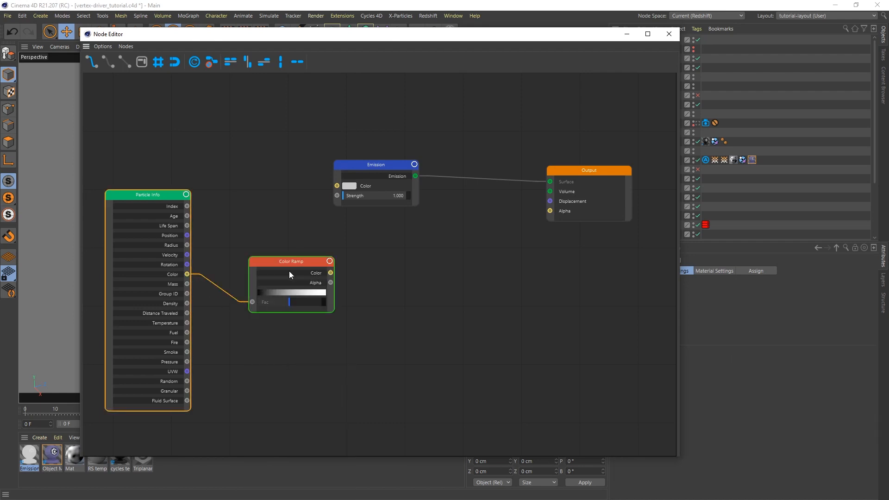
left_click_drag(295, 261, 337, 186)
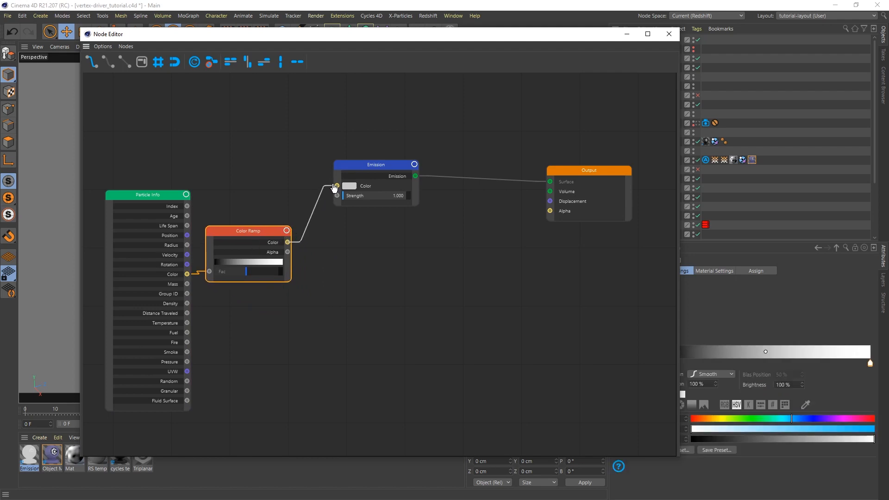
left_click_drag(244, 232, 259, 222)
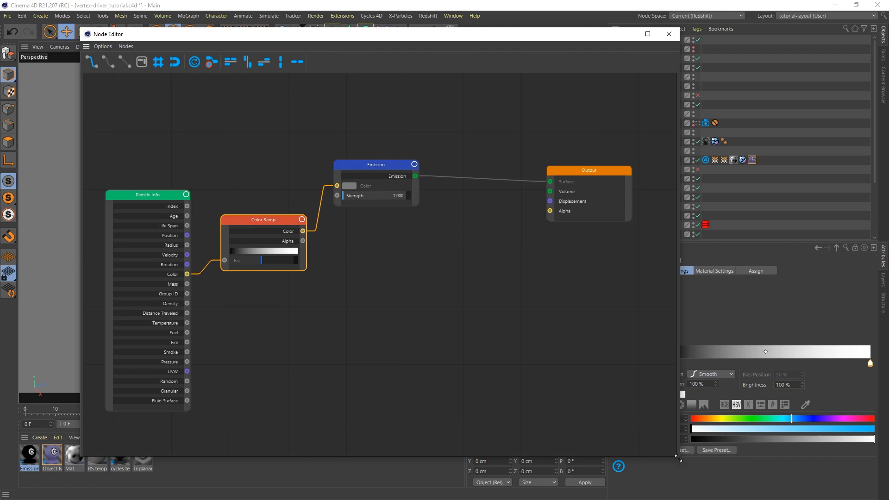
left_click_drag(677, 454, 594, 451)
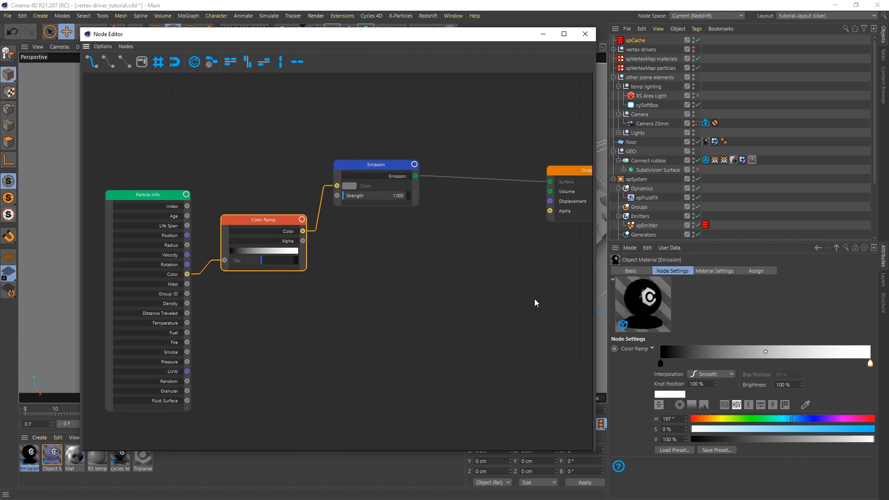
Set the ramp's left knot to blue (206°, 79%, 82%) and the right knot to a lighter blue.
left_click(660, 364)
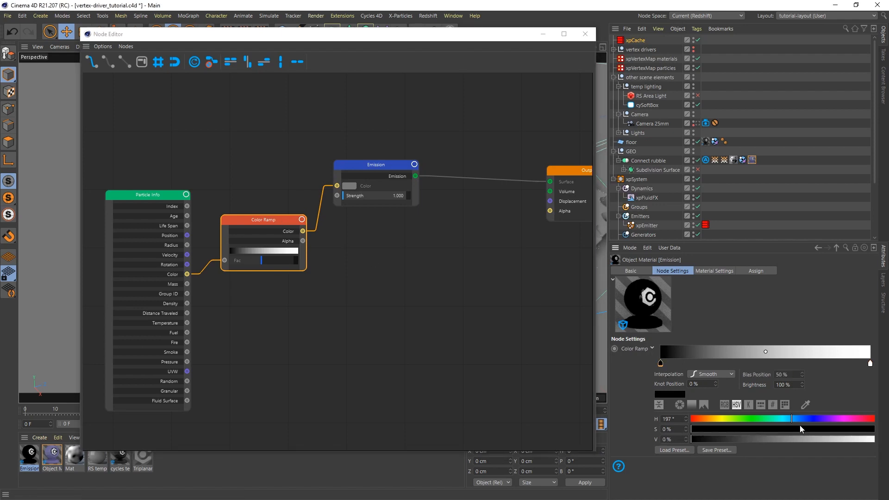
left_click(802, 420)
left_click(796, 419)
left_click_drag(815, 428, 836, 429)
left_click(842, 439)
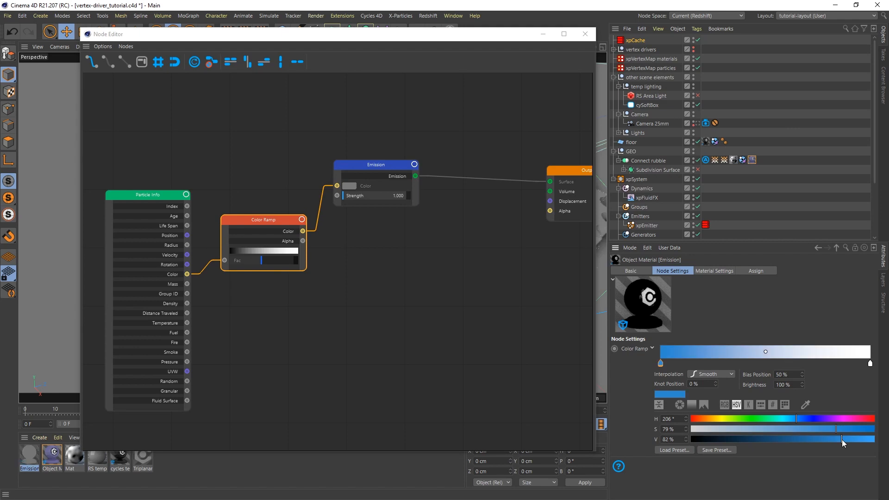
left_click(870, 364)
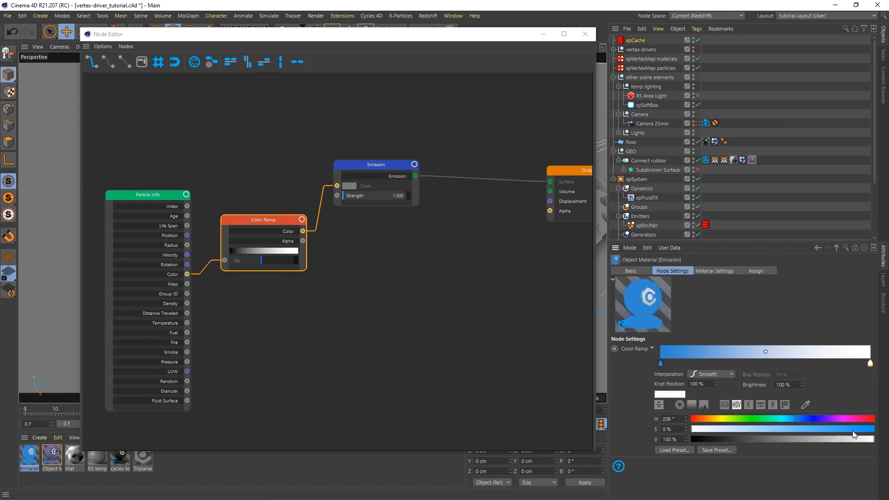
left_click(836, 429)
left_click_drag(795, 419, 791, 419)
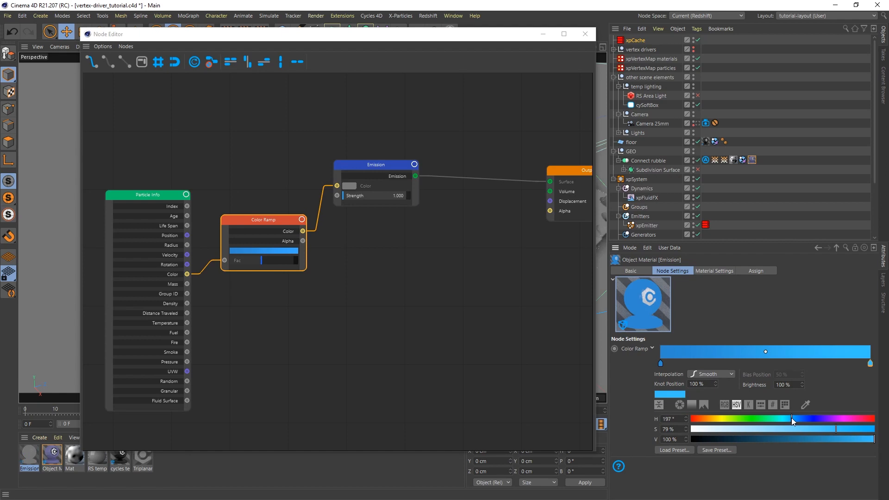
left_click_drag(347, 167, 383, 171)
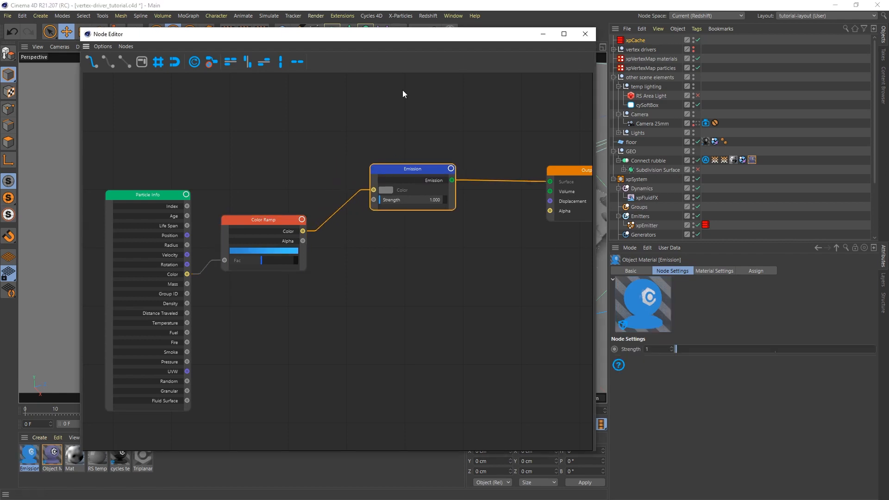
left_click_drag(408, 37, 628, 75)
Open the Cycles 4D real-time preview at 50% zoom in a smaller top-left window.
left_click(371, 15)
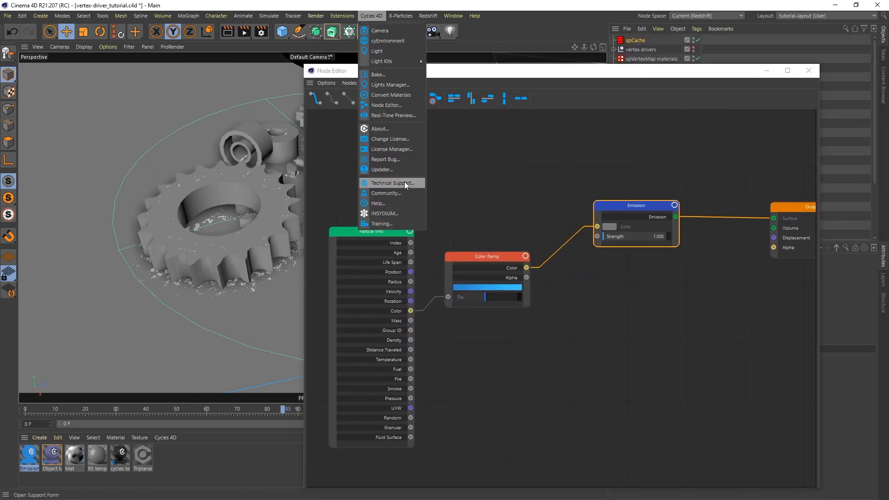
left_click(398, 116)
left_click_drag(494, 107, 371, 92)
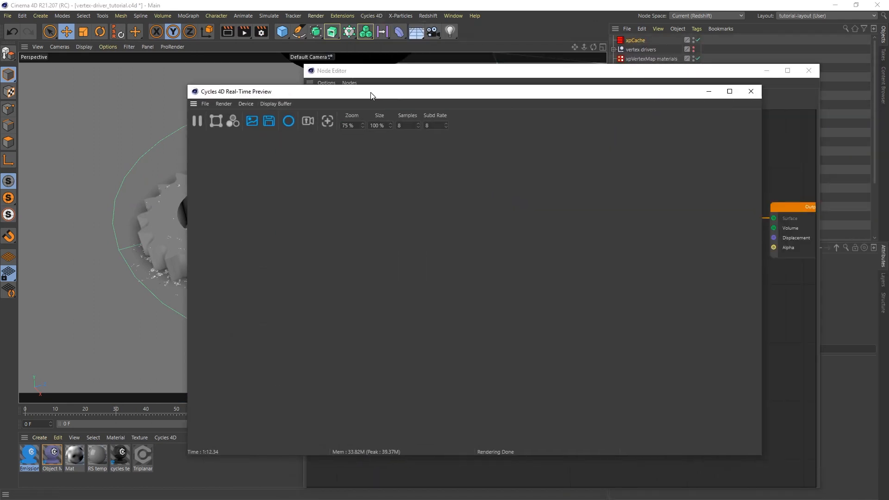
left_click(342, 124)
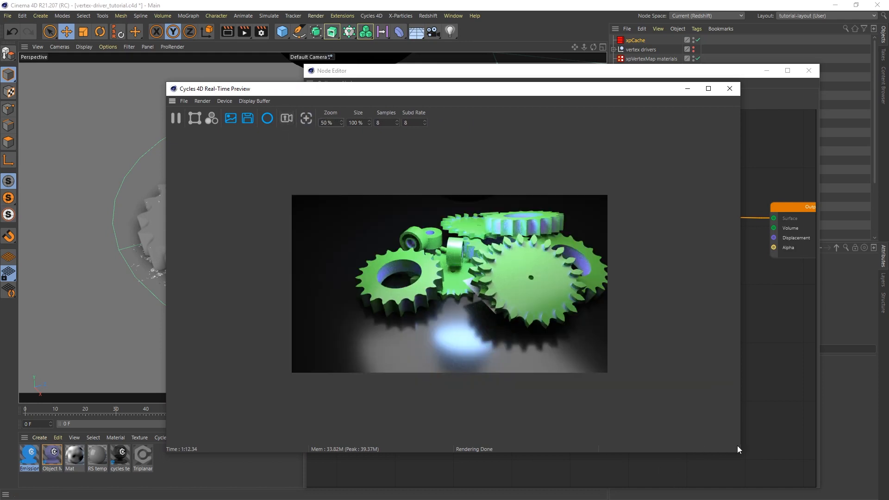
left_click_drag(739, 452, 465, 419)
left_click_drag(342, 92, 204, 48)
Apply the Emission material to xpEmitter in the Object Manager.
double_click(466, 70)
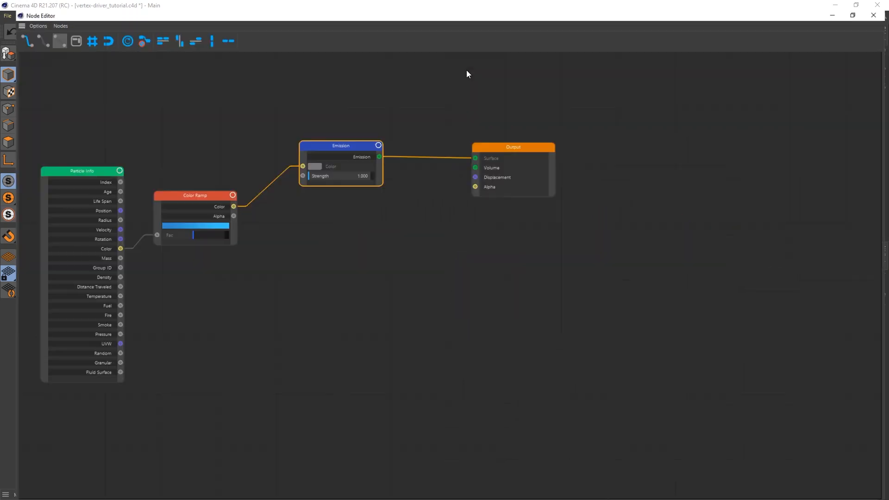
left_click(856, 5)
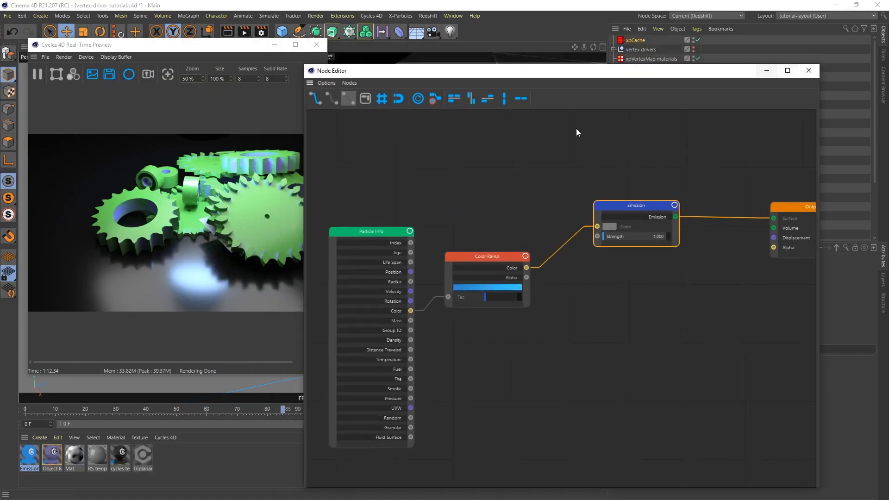
left_click_drag(541, 77, 546, 256)
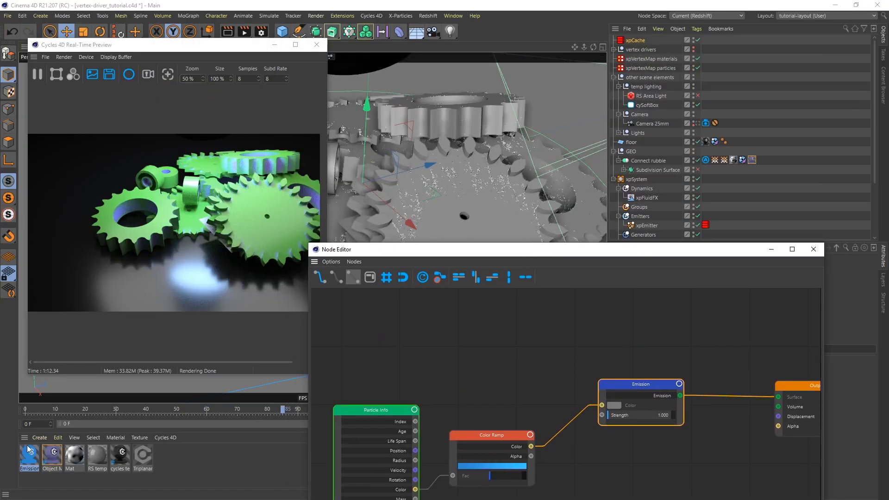
left_click_drag(29, 453, 647, 226)
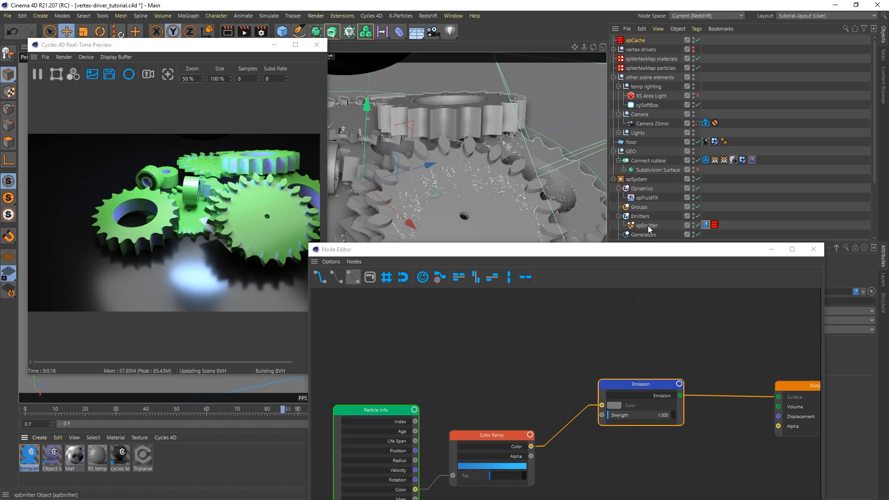
Add a Cycles 4D cyInstance tag to xpEmitter.
right_click(647, 227)
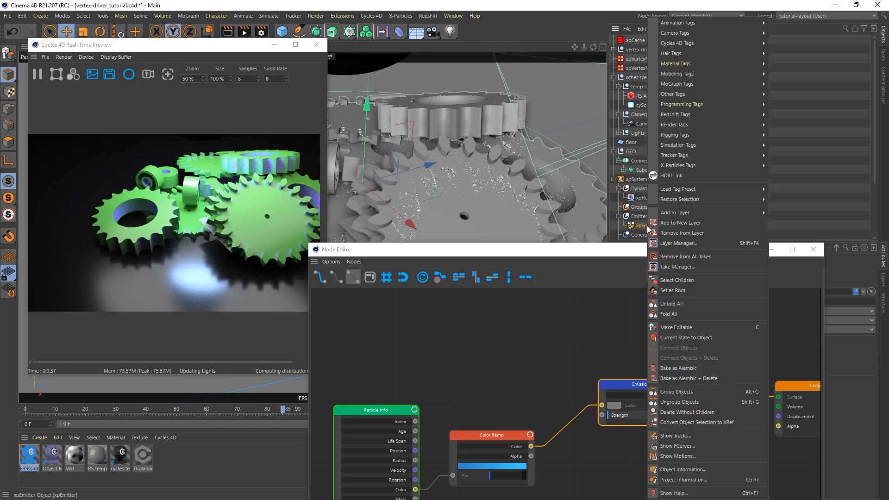
mouse_move(710, 42)
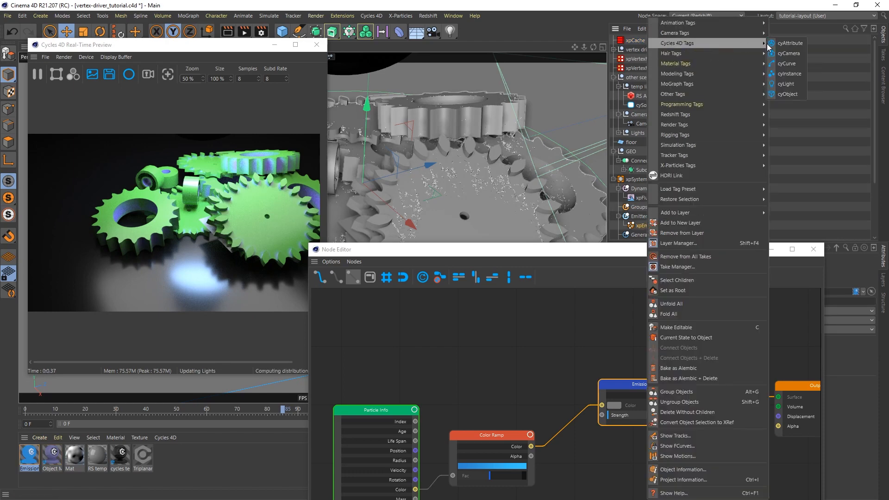
left_click(793, 73)
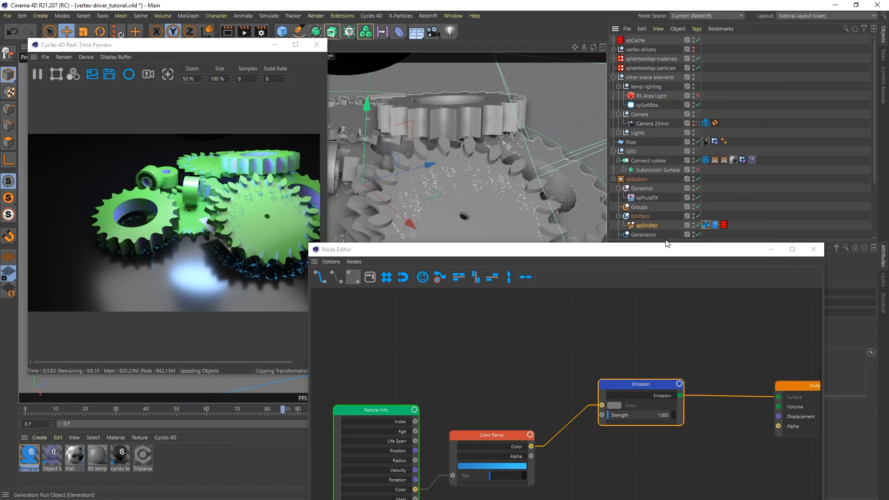
left_click_drag(672, 255, 693, 79)
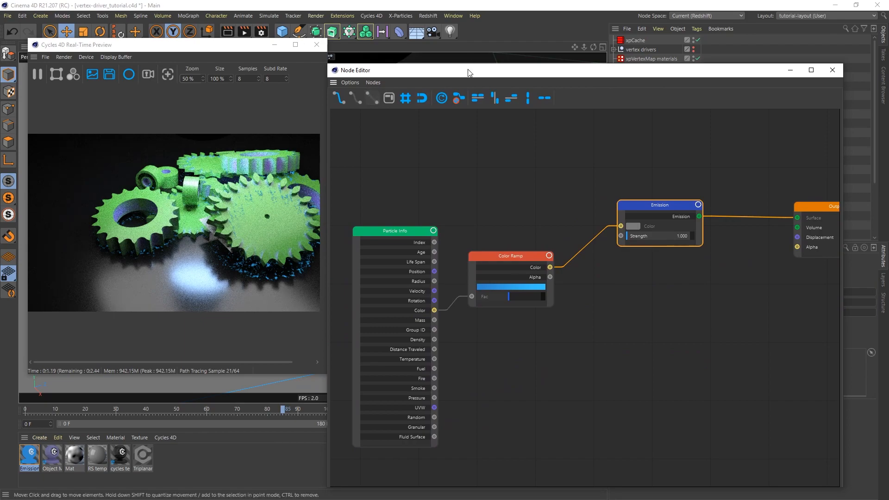
left_click_drag(468, 74, 539, 311)
Orbit and dolly the viewport closer to the gear teeth to check the glowing blue particles.
right_click_drag(395, 242, 432, 179, "alt")
left_click_drag(471, 203, 387, 209, "alt")
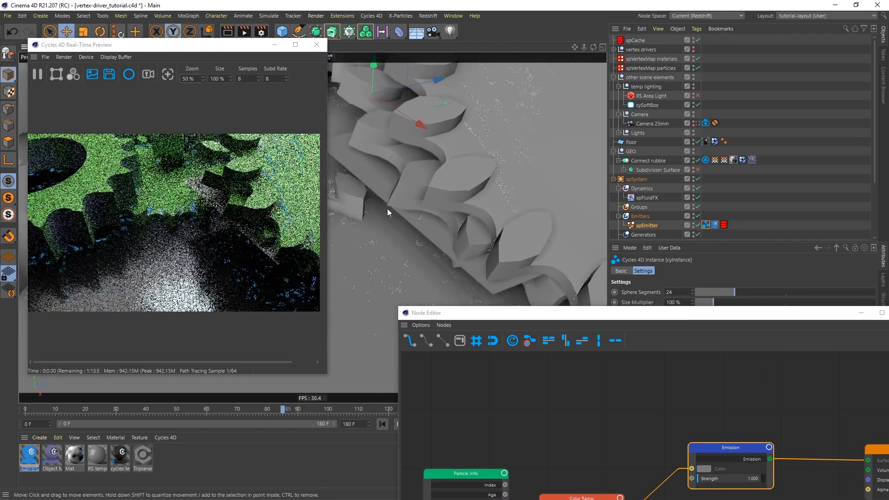
right_click_drag(357, 216, 375, 195, "alt")
left_click_drag(514, 313, 425, 49)
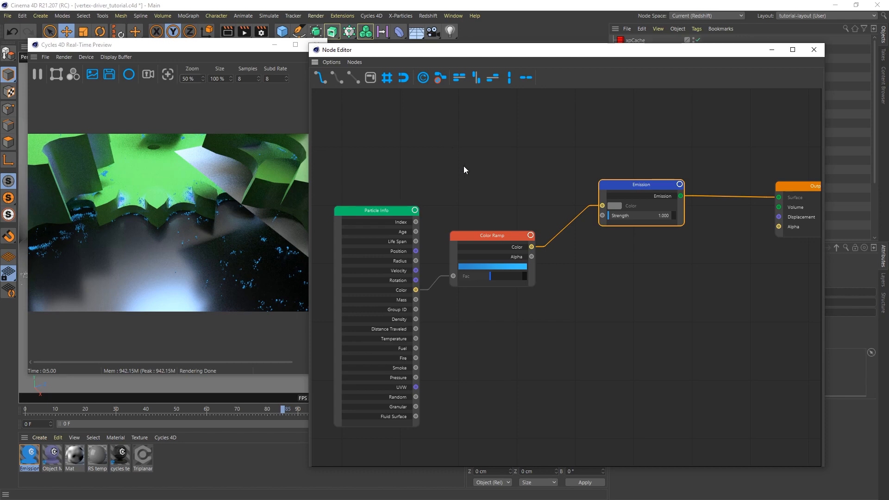
Add a Transparent BSDF node and arrange it beneath the Emission node beside Color Ramp.
left_click_drag(504, 237, 491, 170)
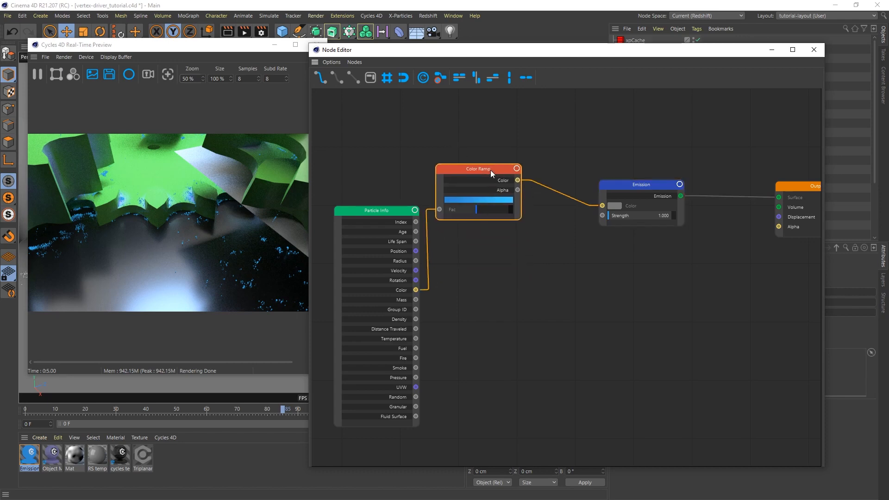
right_click(576, 284)
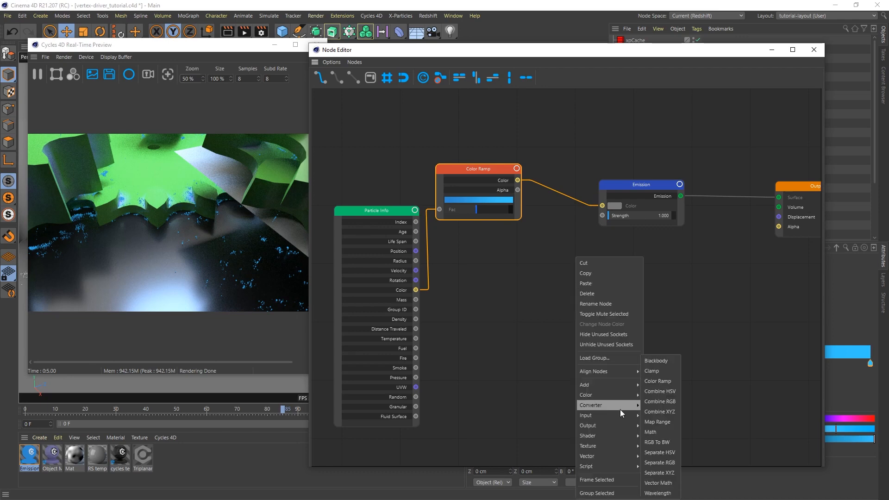
mouse_move(593, 437)
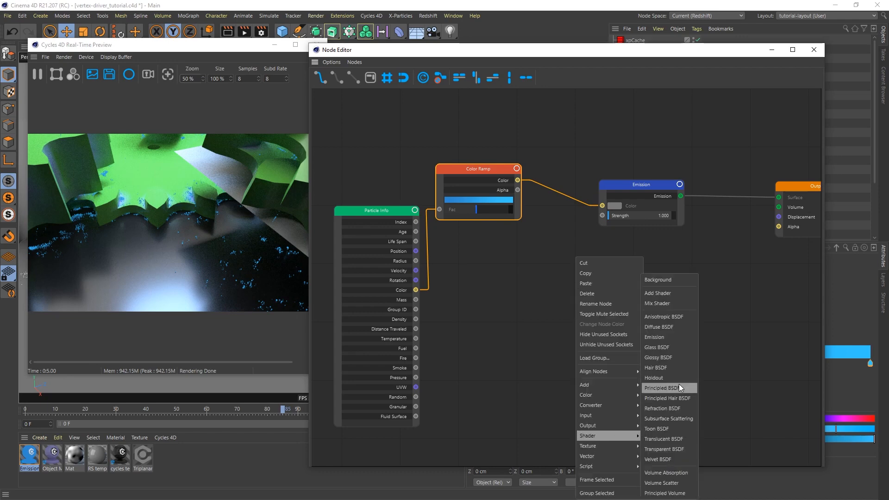
left_click(665, 448)
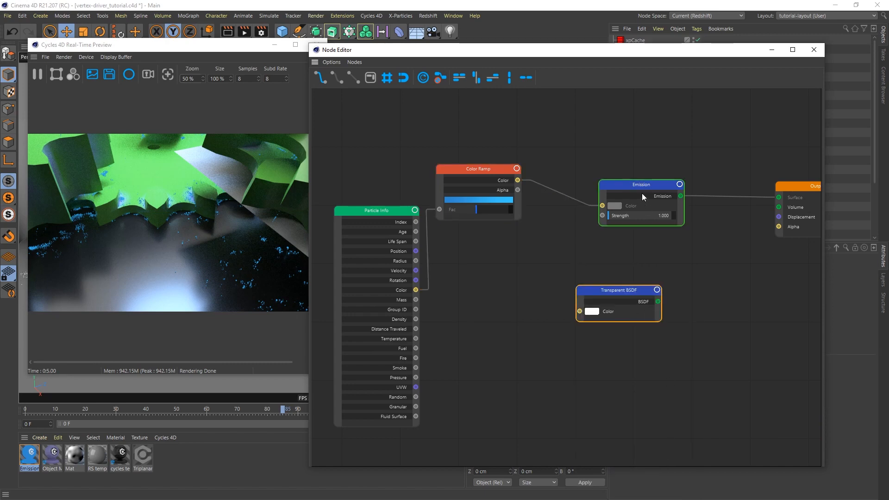
left_click_drag(640, 186, 587, 180)
left_click_drag(620, 292, 554, 280)
Add an Add Shader fed by Emission, and route its result to the Surface output.
right_click(634, 278)
mouse_move(668, 436)
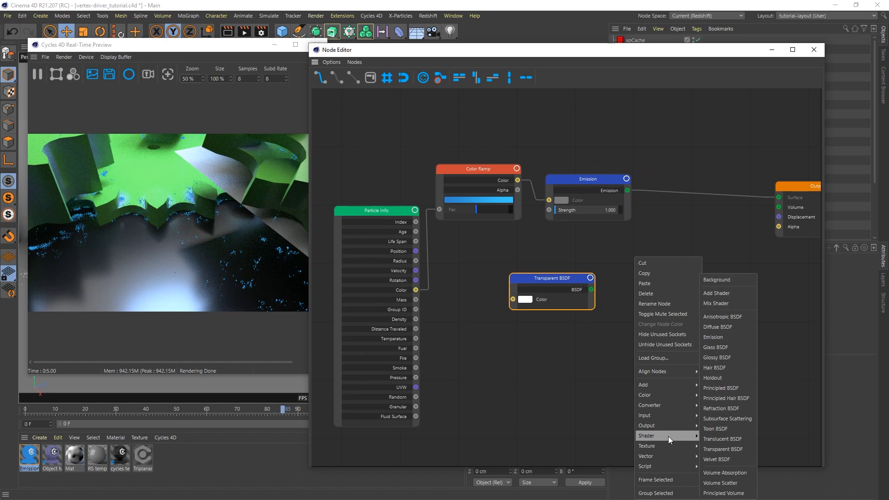
left_click(735, 293)
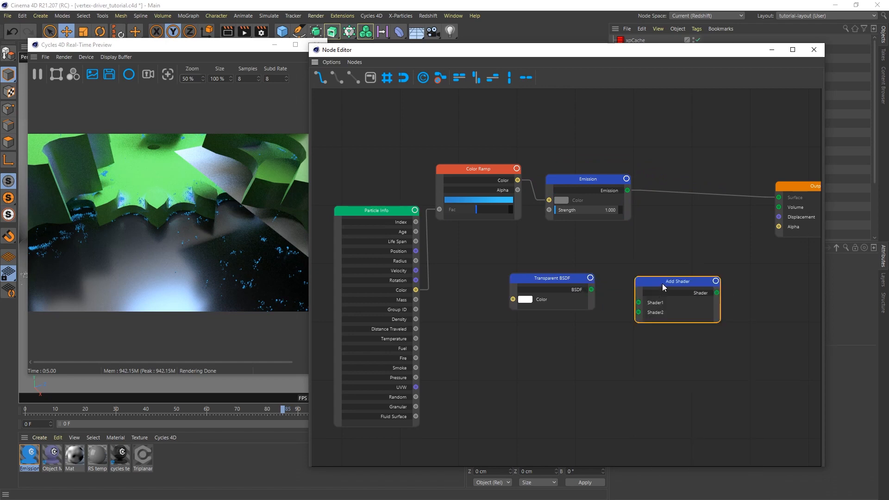
left_click_drag(662, 282, 661, 257)
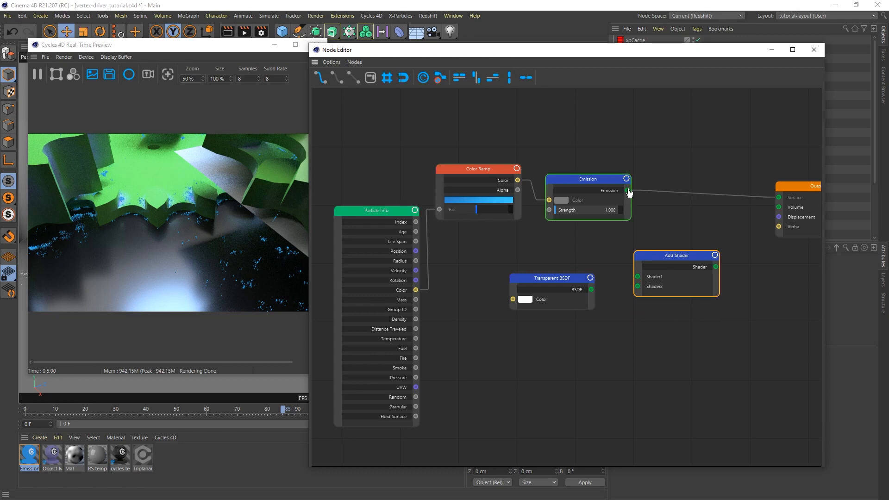
left_click_drag(627, 190, 637, 286)
left_click_drag(715, 267, 778, 199)
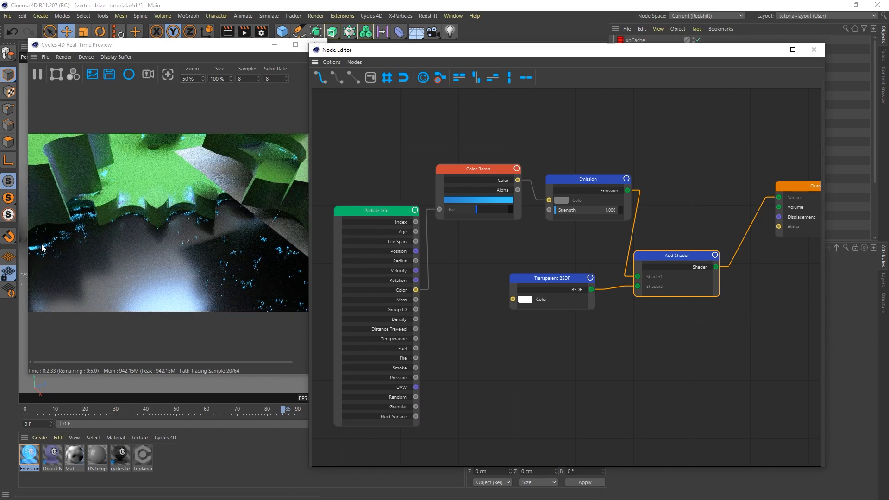
Set the Emission node's strength to 2.
left_click(607, 184)
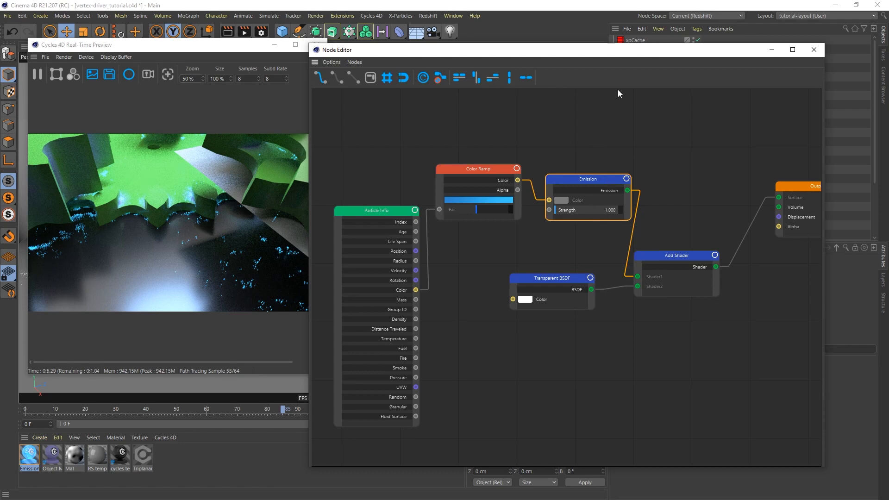
left_click_drag(618, 56, 405, 42)
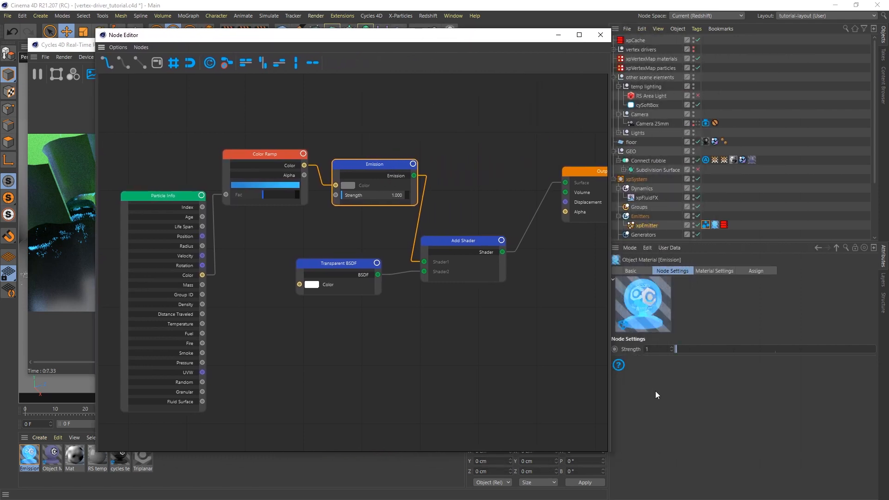
type("2")
key("Return")
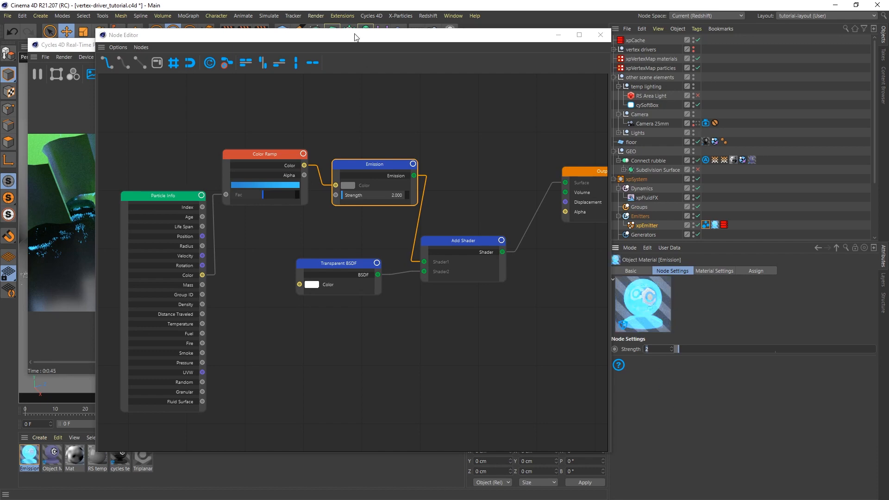
left_click_drag(357, 34, 543, 52)
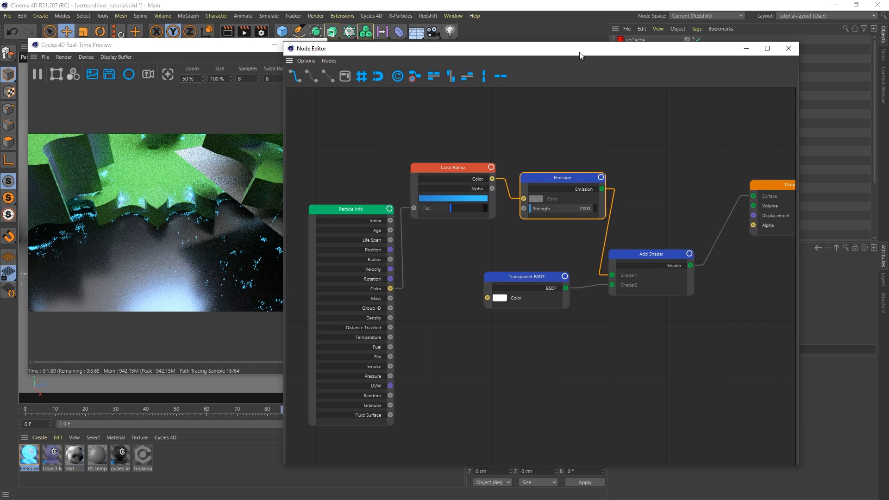
left_click_drag(579, 52, 526, 50)
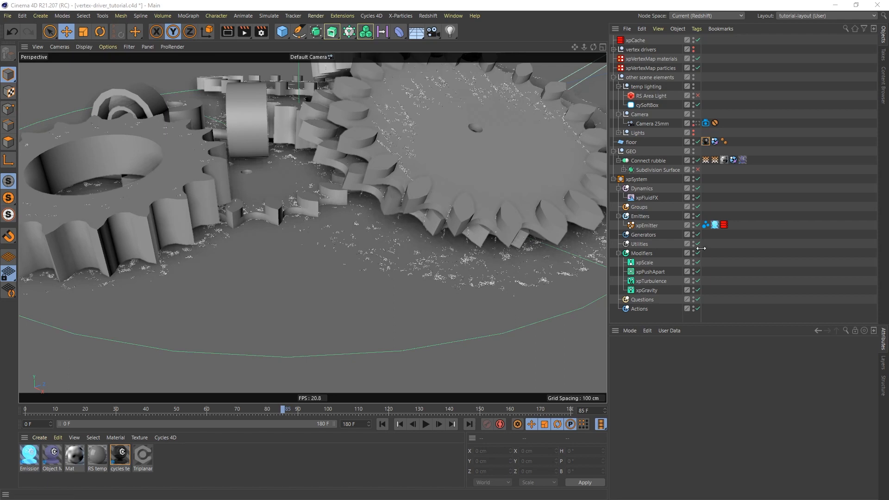
Delete the cyInstance and Emission tags from xpEmitter and the last tag on Connect rubble.
left_click(706, 225)
key("Delete")
left_click(706, 225)
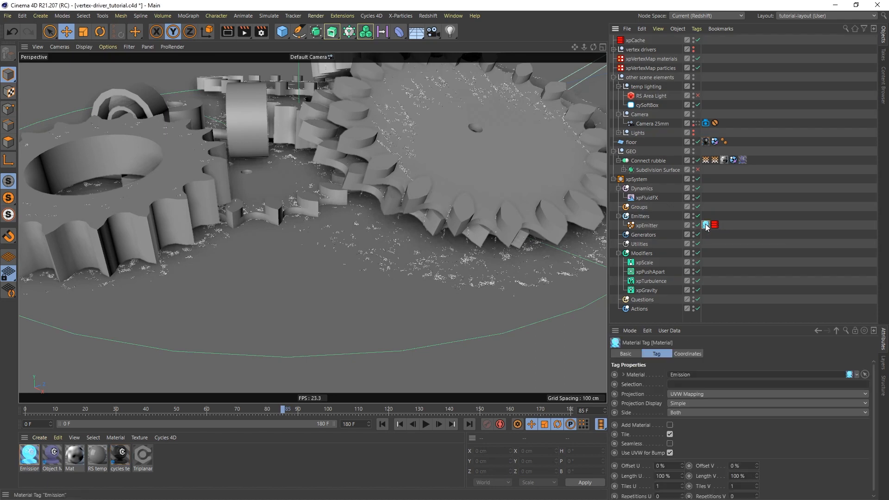
key("Delete")
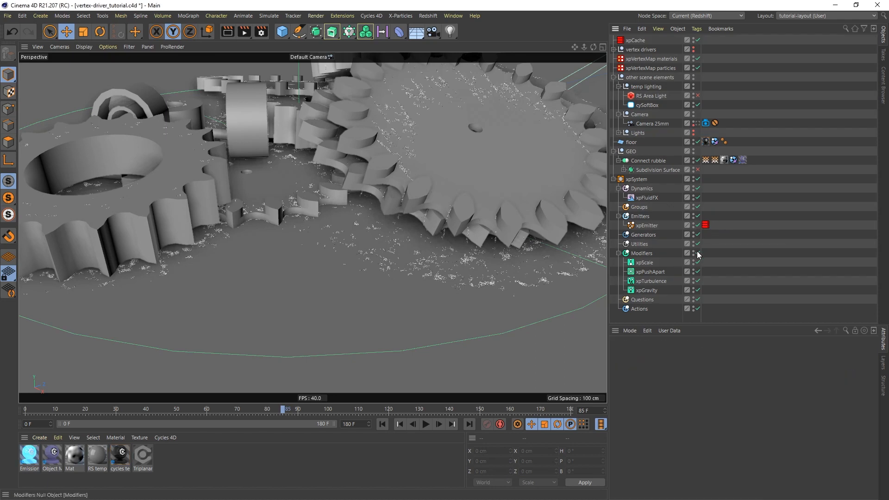
left_click(743, 160)
key("Delete")
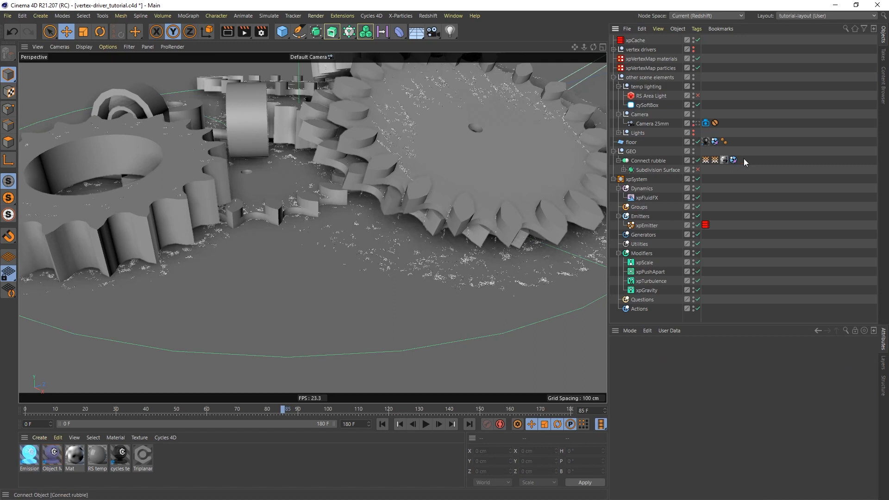
Remove the floor's first tag and apply the RS temp floor material to it.
left_click(705, 142)
key("Delete")
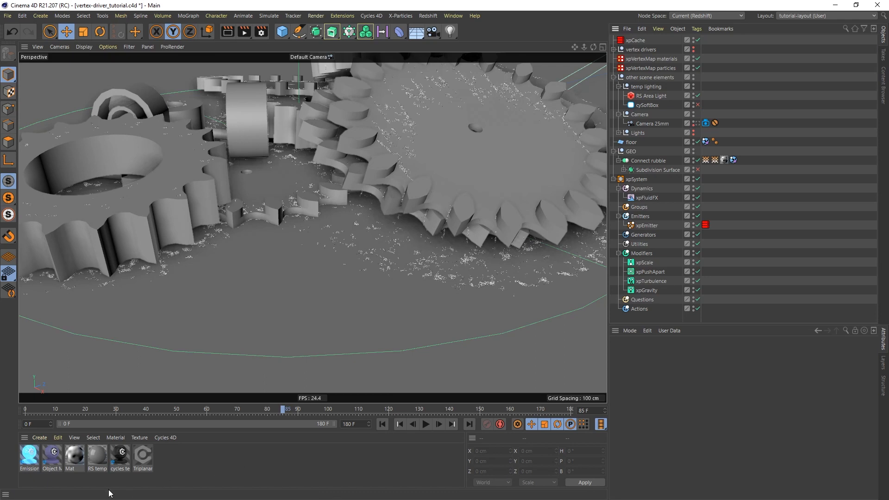
left_click_drag(371, 281, 633, 145)
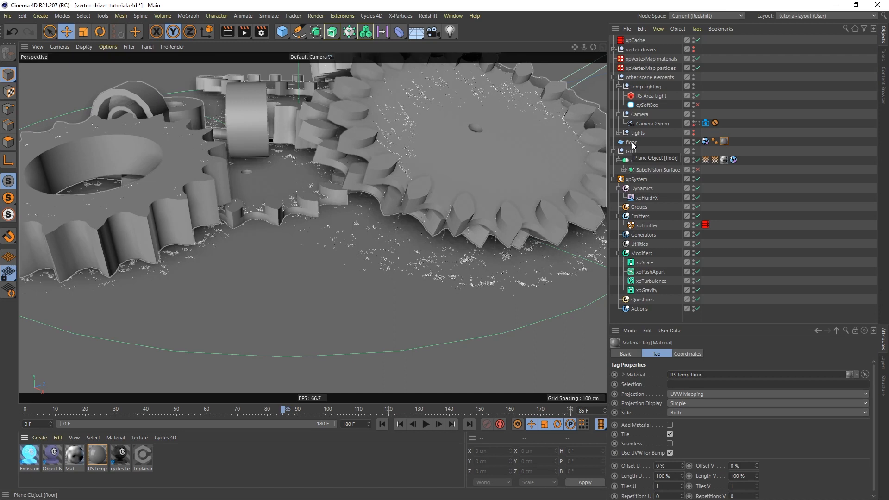
Create a new Redshift RS Material and apply it to Connect rubble.
left_click(37, 437)
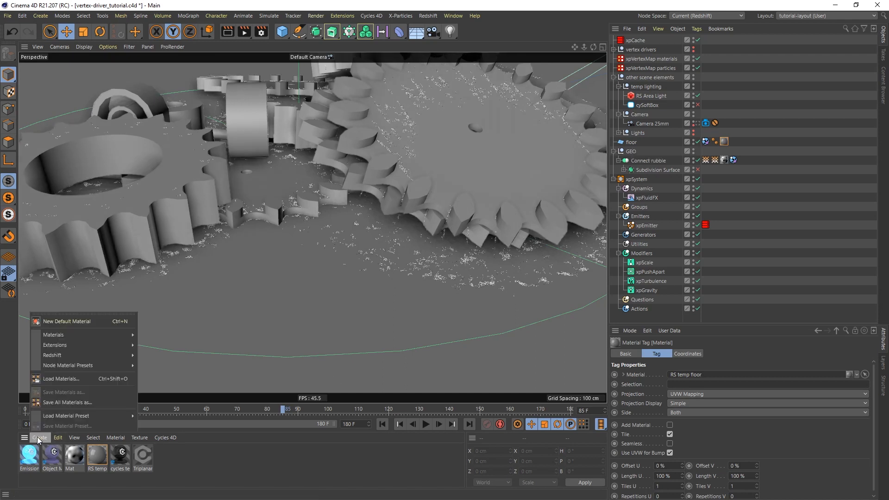
mouse_move(87, 355)
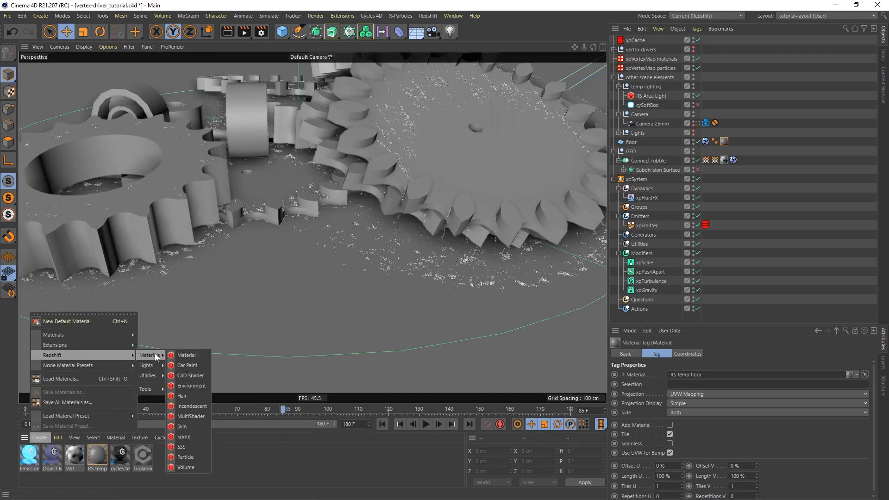
left_click(180, 351)
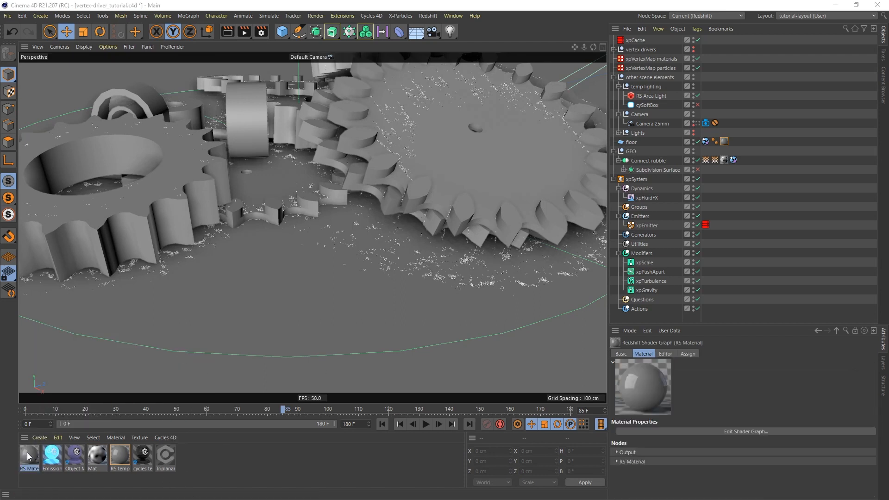
left_click_drag(26, 458, 648, 162)
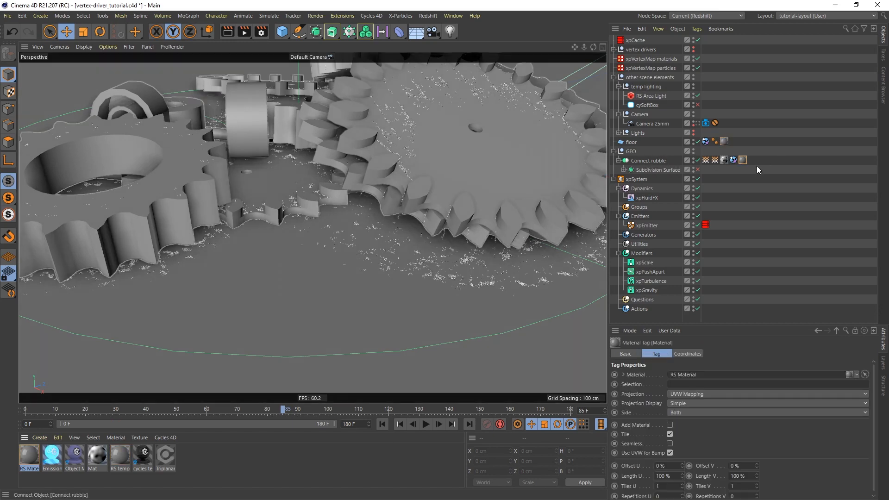
In the shader graph, set the RS Material's diffuse colour to bright red at full brightness and saturation.
left_click_drag(888, 58, 364, 62)
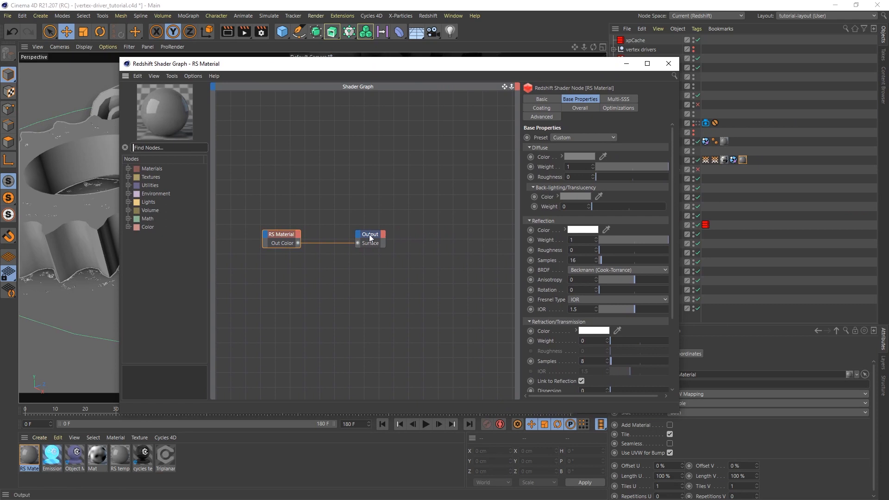
left_click_drag(371, 234, 461, 232)
left_click(282, 235)
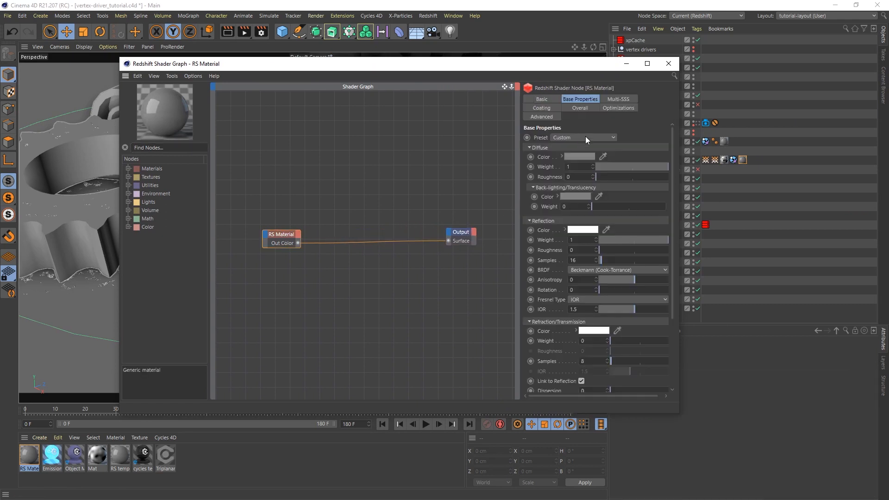
left_click(579, 156)
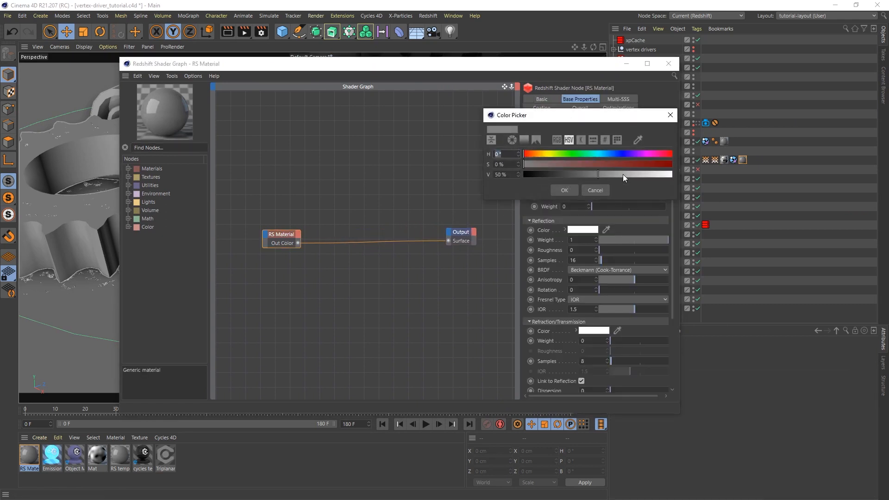
left_click_drag(623, 175, 675, 166)
left_click(664, 165)
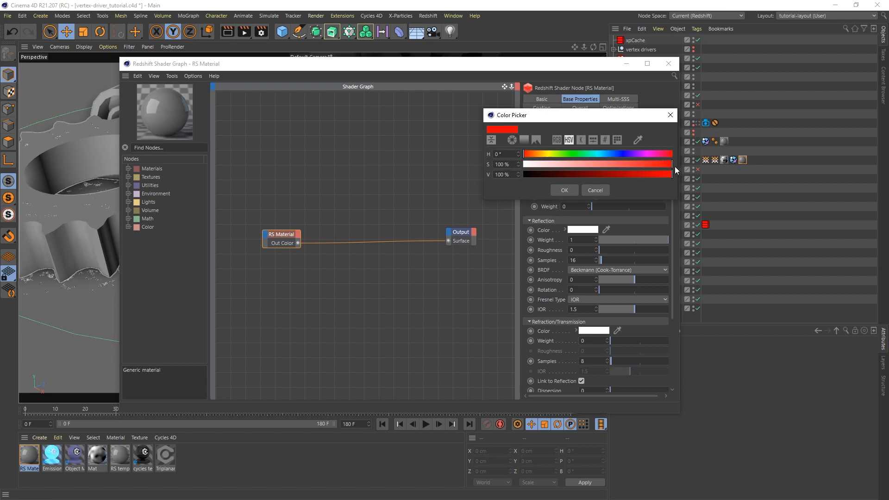
left_click(567, 190)
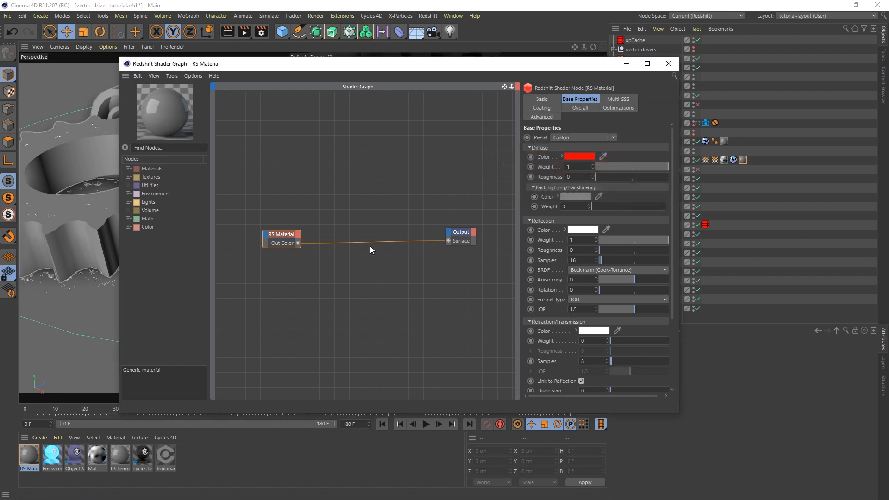
Duplicate the RS Material node and set the copy's diffuse hue to blue at 228°.
left_click_drag(283, 233, 326, 215)
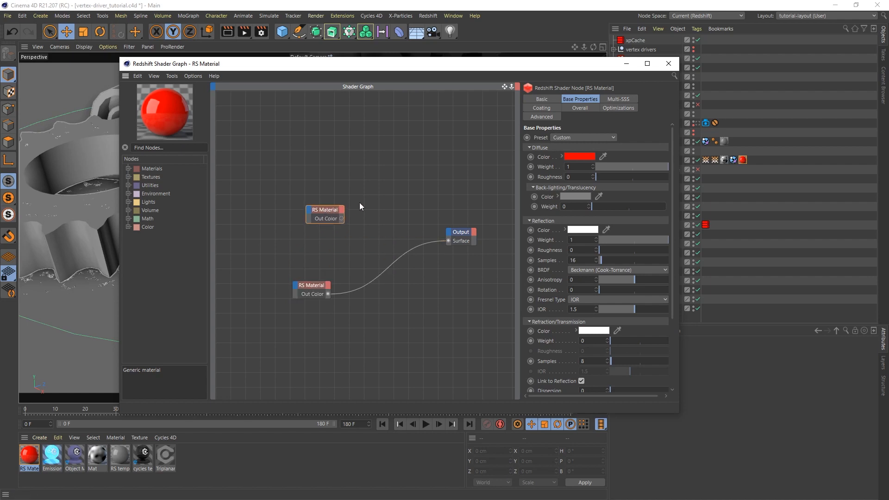
left_click(578, 157)
left_click_drag(577, 157, 612, 154)
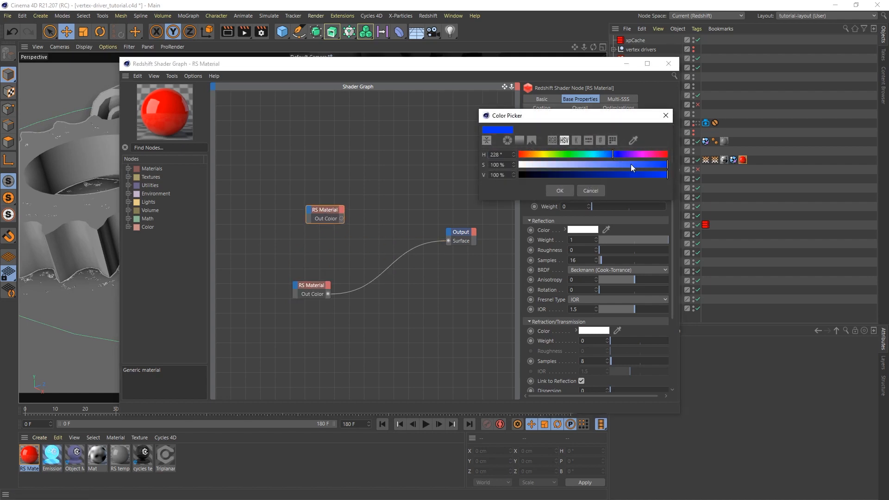
left_click(560, 190)
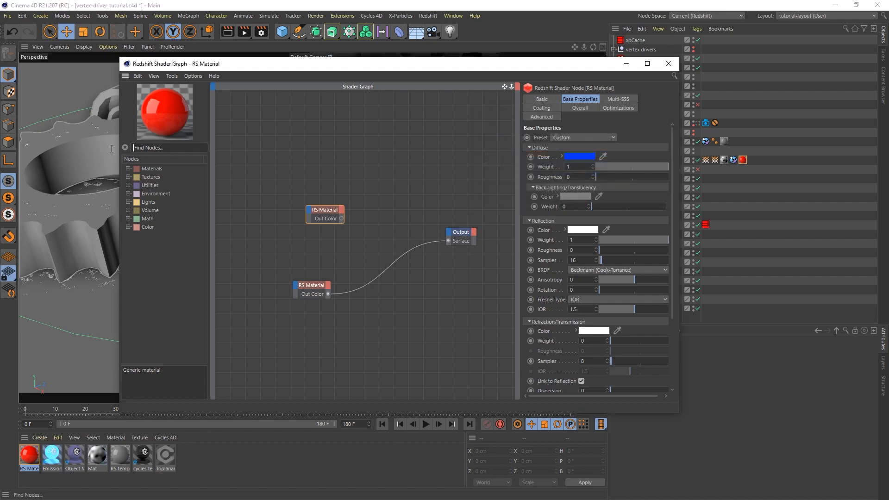
Add a Material Blender via the 'bler' search and plug the upper material into Base Color.
type("bler")
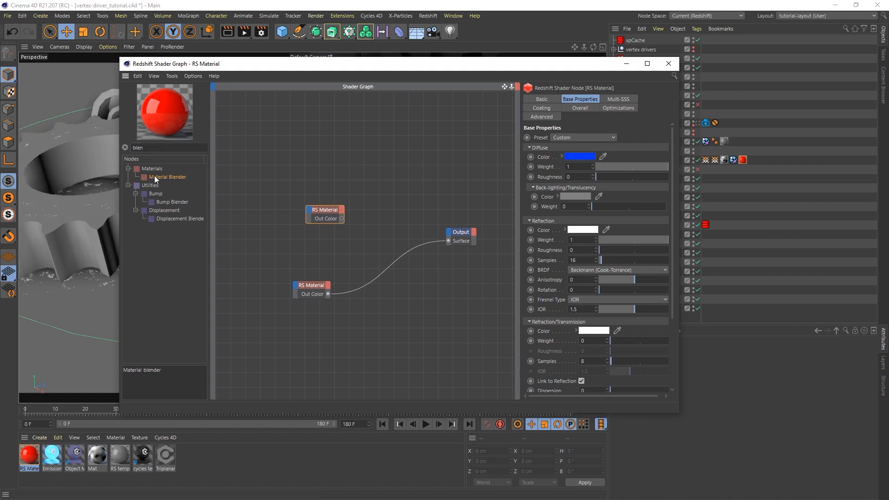
left_click_drag(154, 177, 402, 210)
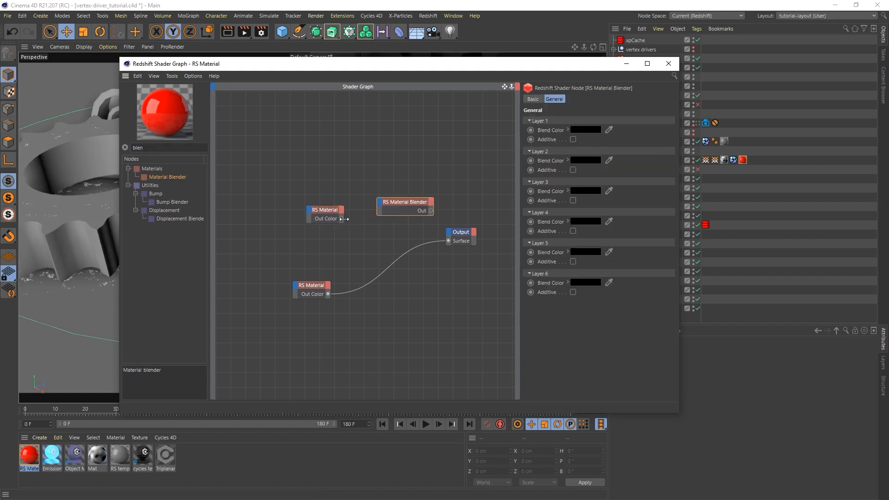
left_click_drag(342, 218, 380, 206)
mouse_move(389, 211)
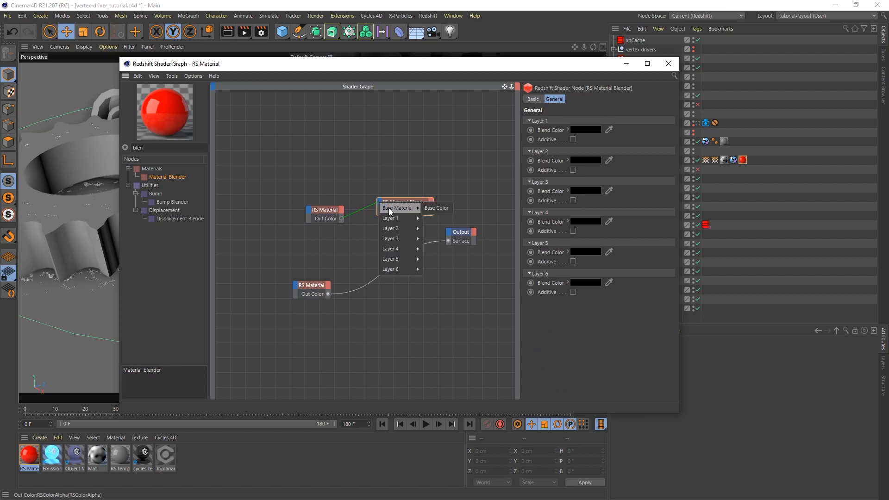
left_click(447, 208)
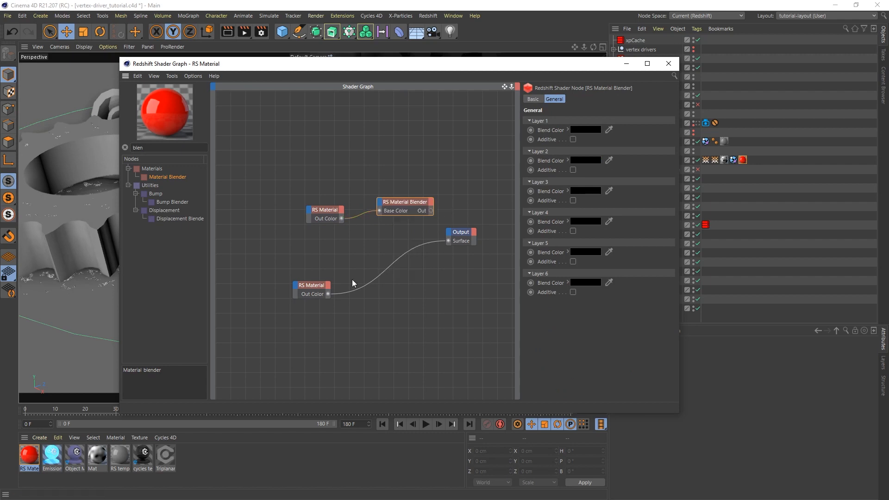
Plug the lower material into Layer Color 1 and route the blender's output to the Output surface.
left_click_drag(327, 294, 381, 206)
mouse_move(388, 217)
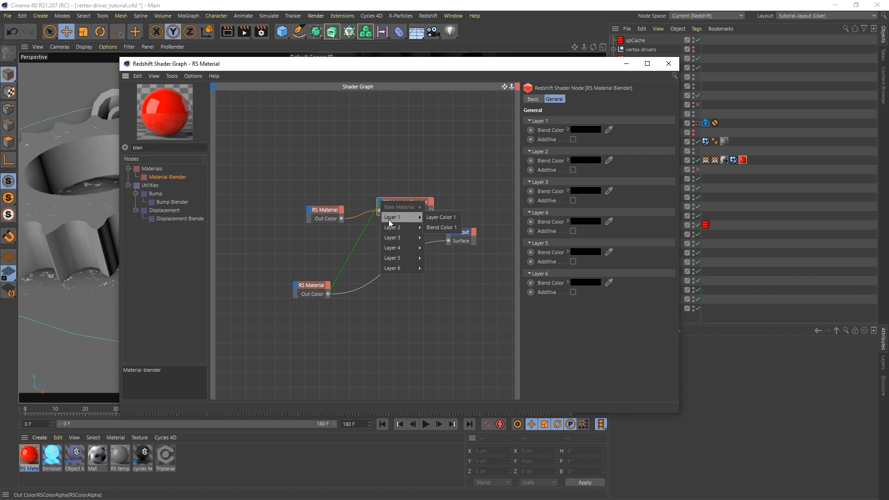
left_click(441, 218)
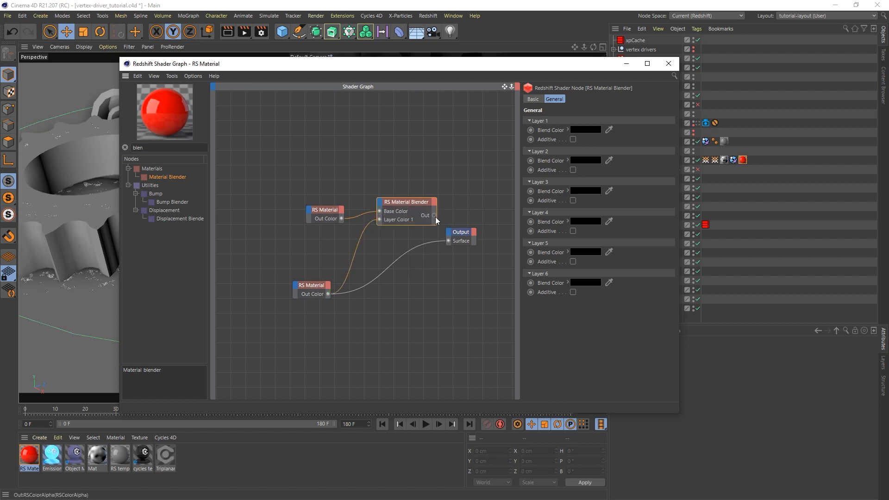
left_click_drag(448, 243, 449, 241)
left_click_drag(408, 203, 397, 241)
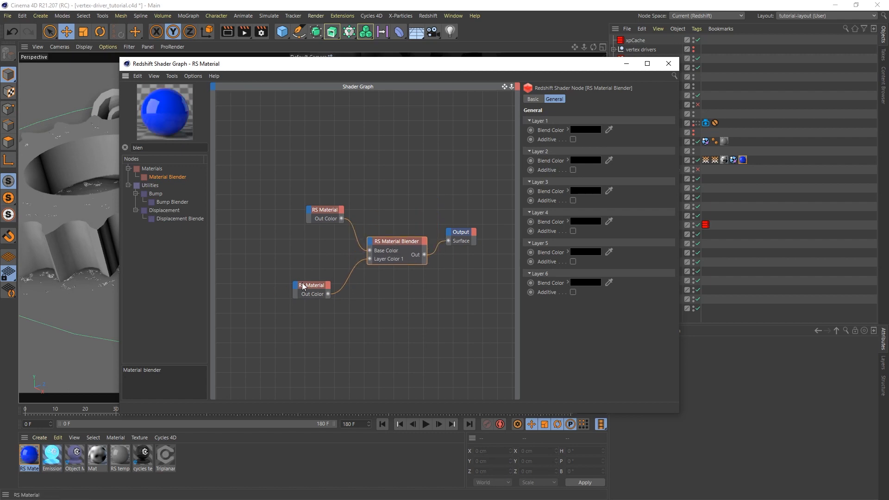
left_click_drag(309, 286, 301, 248)
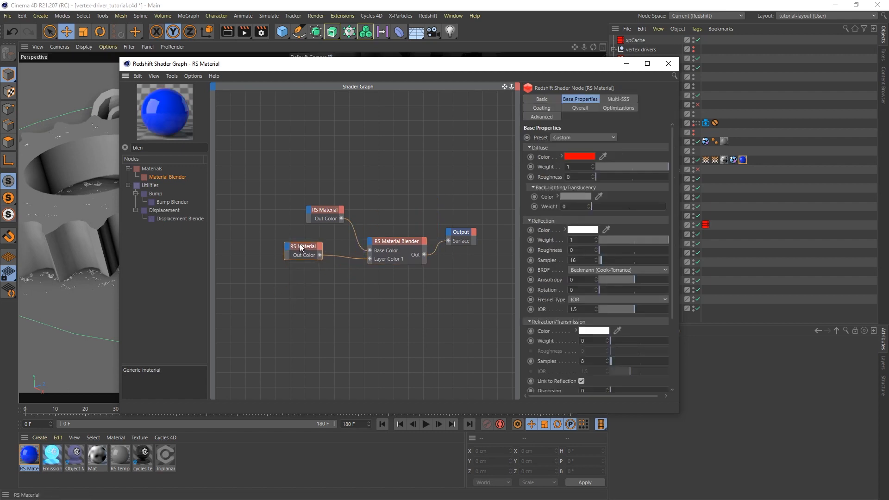
Add a Vertex Attribute node reading 'vertex materials' and connect it to the blender's Blend Color 1.
double_click(136, 148)
type("verte")
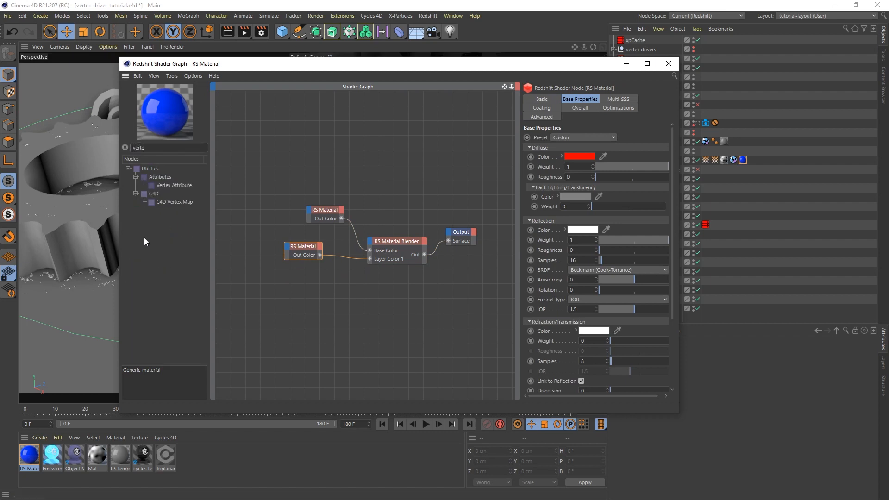
left_click_drag(168, 185, 290, 301)
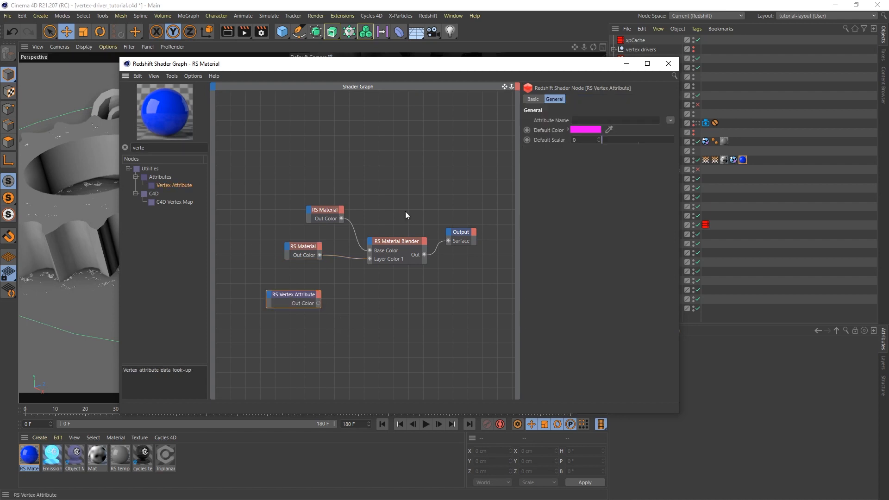
left_click_drag(555, 65, 472, 59)
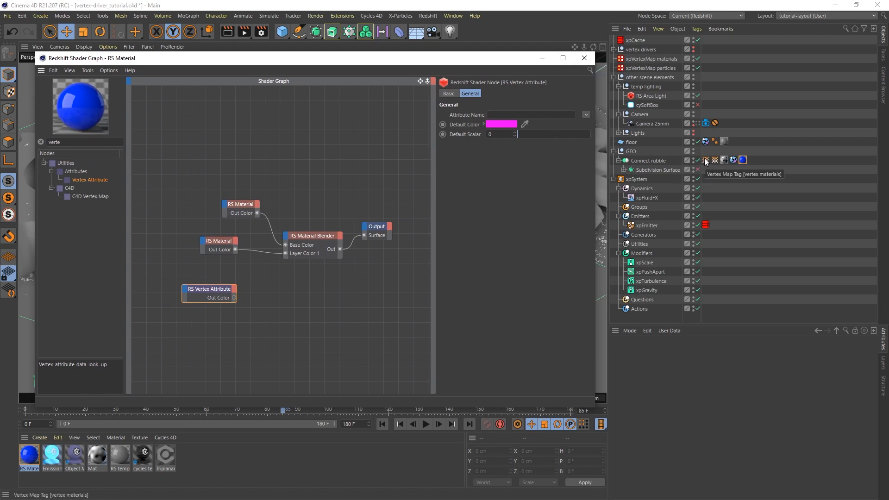
left_click_drag(705, 161, 528, 114)
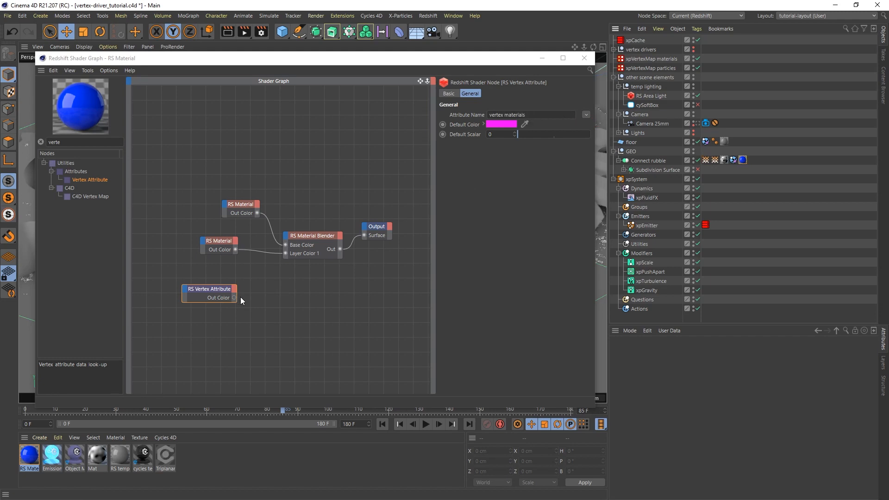
left_click_drag(233, 298, 287, 235)
mouse_move(316, 255)
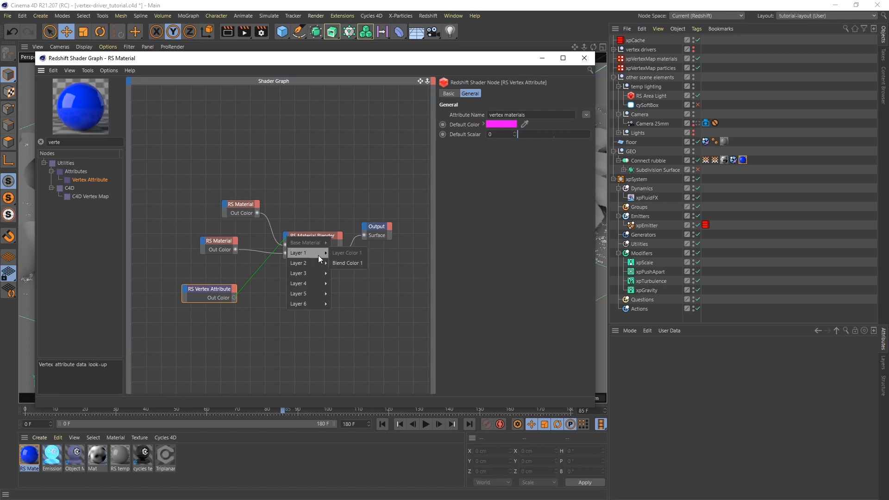
left_click(352, 262)
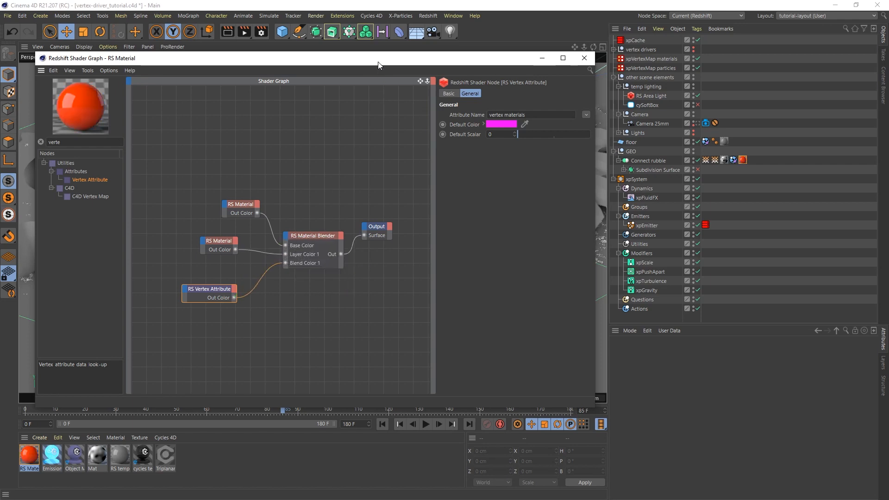
left_click_drag(378, 62, 453, 87)
Close the shader graph and open the Redshift RenderView, resizing it smaller.
left_click(658, 82)
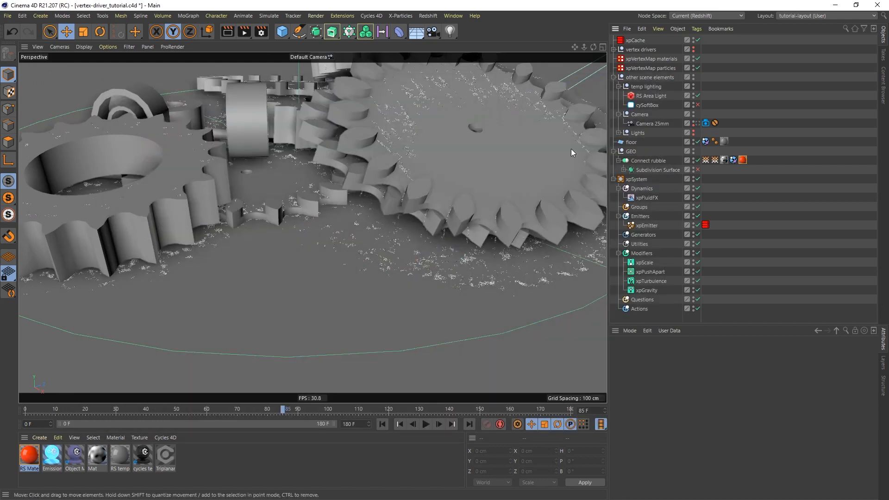
left_click(428, 15)
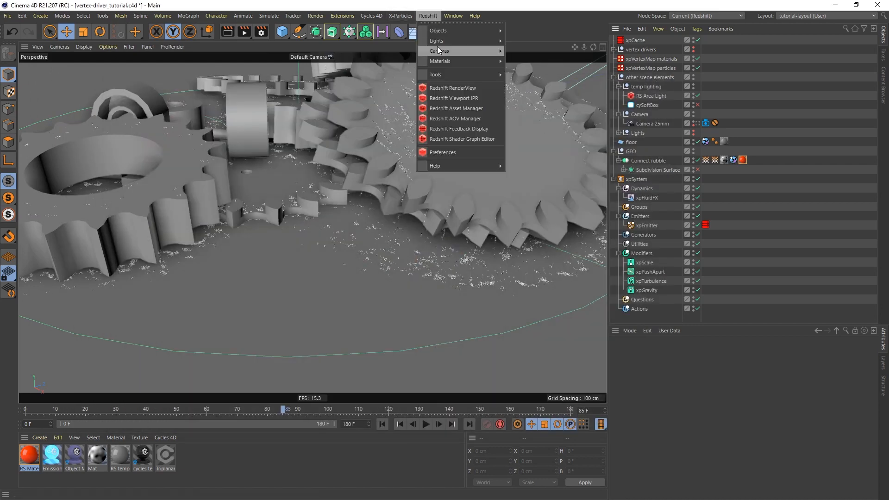
left_click(461, 85)
left_click_drag(498, 64, 440, 54)
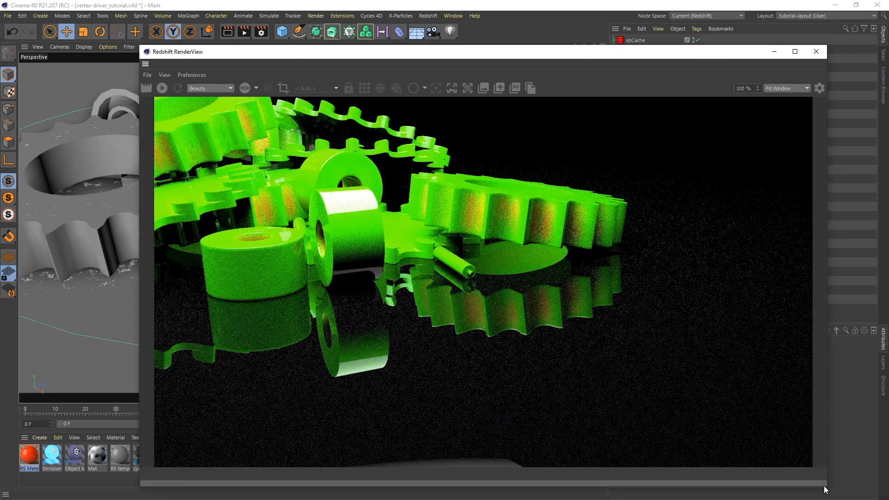
left_click_drag(822, 486, 676, 414)
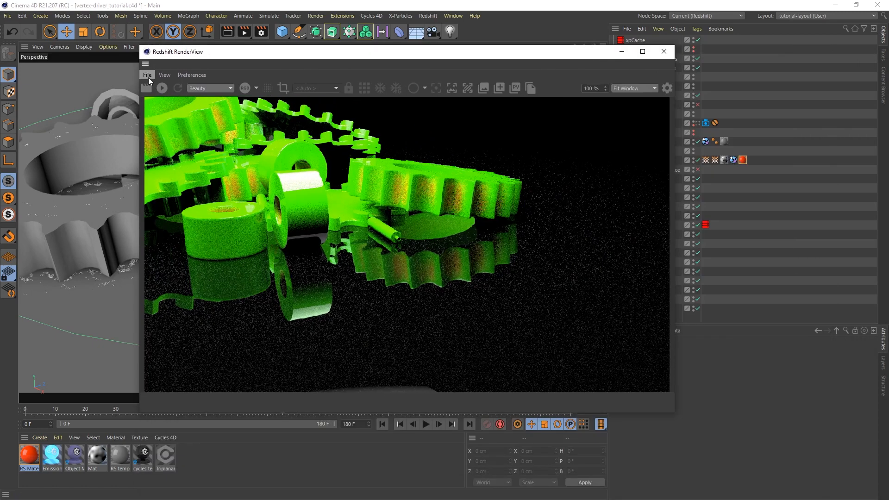
Render the cogs in RenderView and stop the progressive render once resolved.
left_click(163, 89)
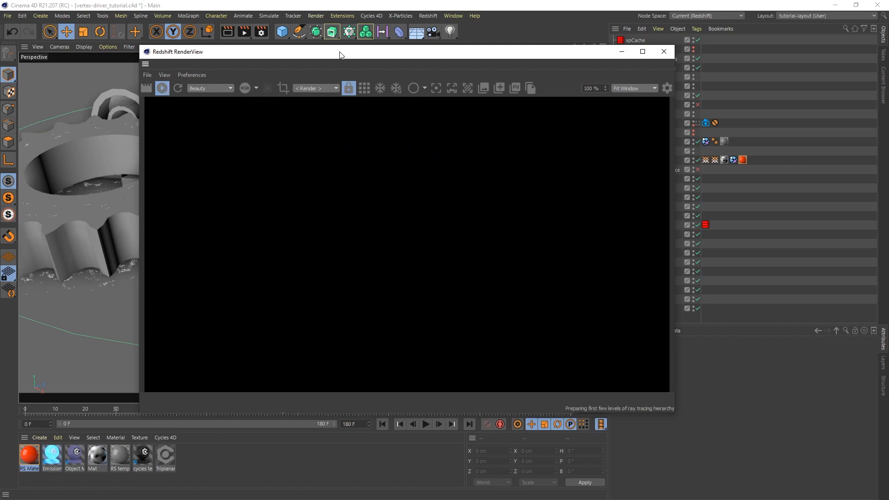
left_click_drag(341, 53, 364, 53)
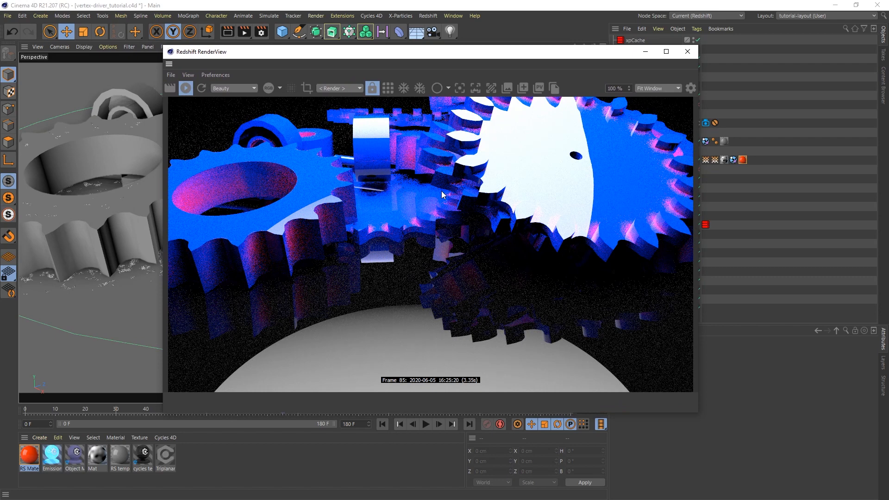
left_click(186, 89)
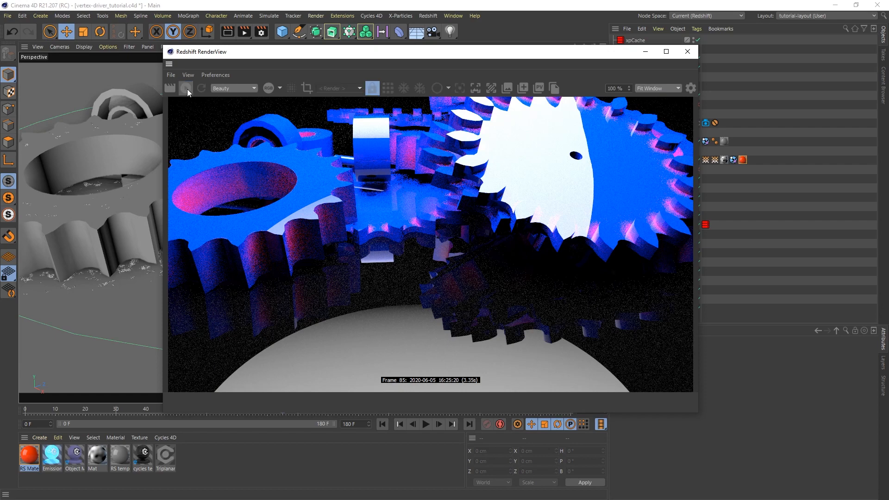